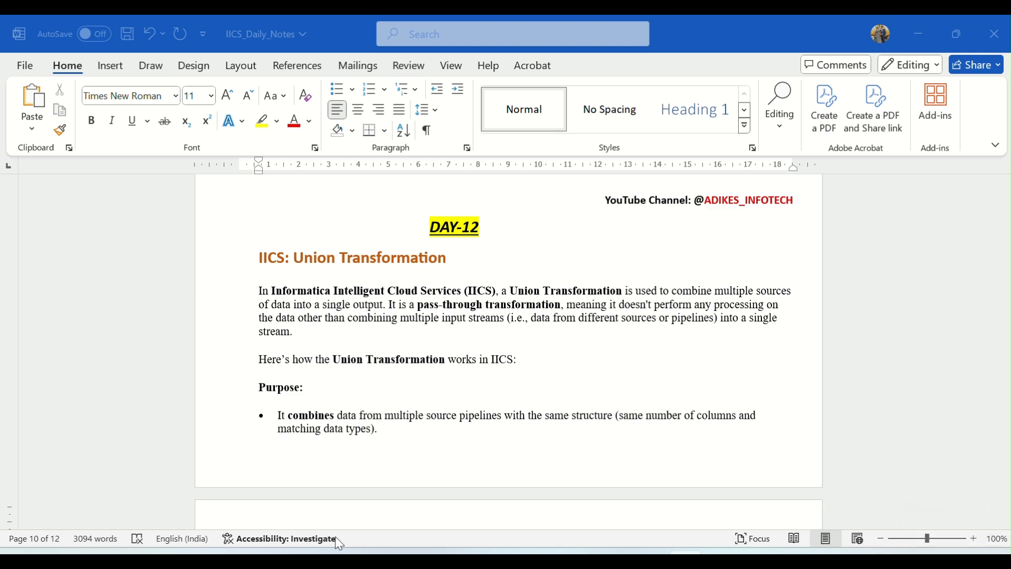
Review the Union Transformation's Purpose section, and open EMPLOYEE_USA from the Source_Files folder in Excel to examine its columns, closing it again.
{"action": "scroll", "coordinate": [510, 377], "scroll_direction": "down", "scroll_amount": 1}
{"action": "scroll", "coordinate": [525, 369], "scroll_direction": "down", "scroll_amount": 3}
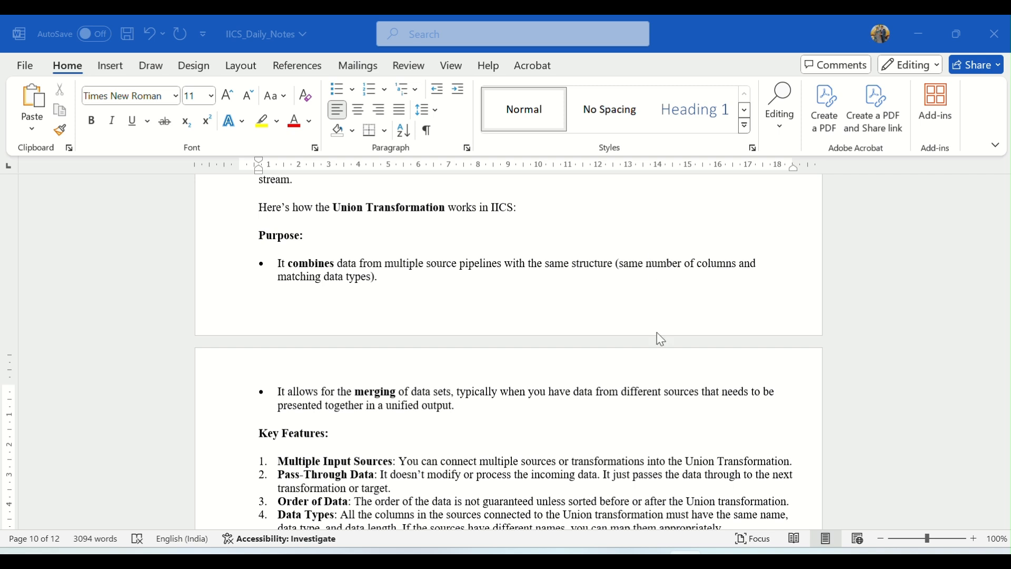
{"action": "mouse_move", "coordinate": [408, 553]}
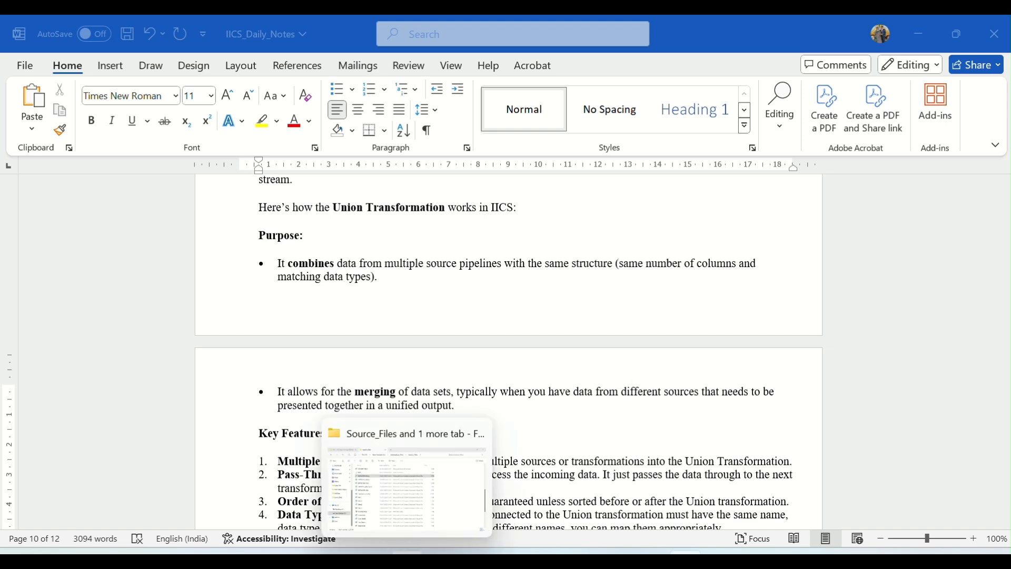
{"action": "left_click", "coordinate": [408, 496]}
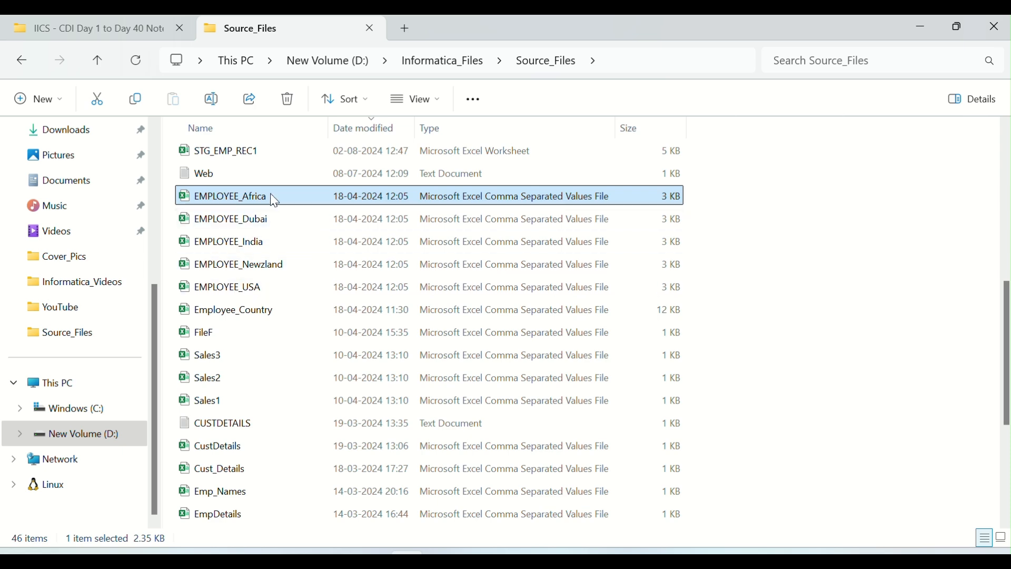
{"action": "double_click", "coordinate": [258, 293]}
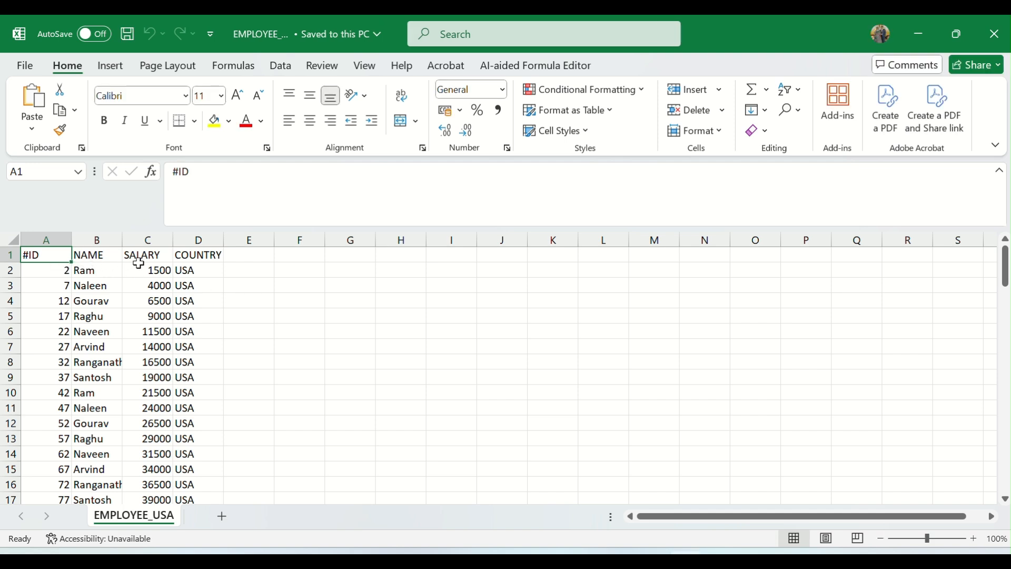
{"action": "left_click", "coordinate": [996, 33]}
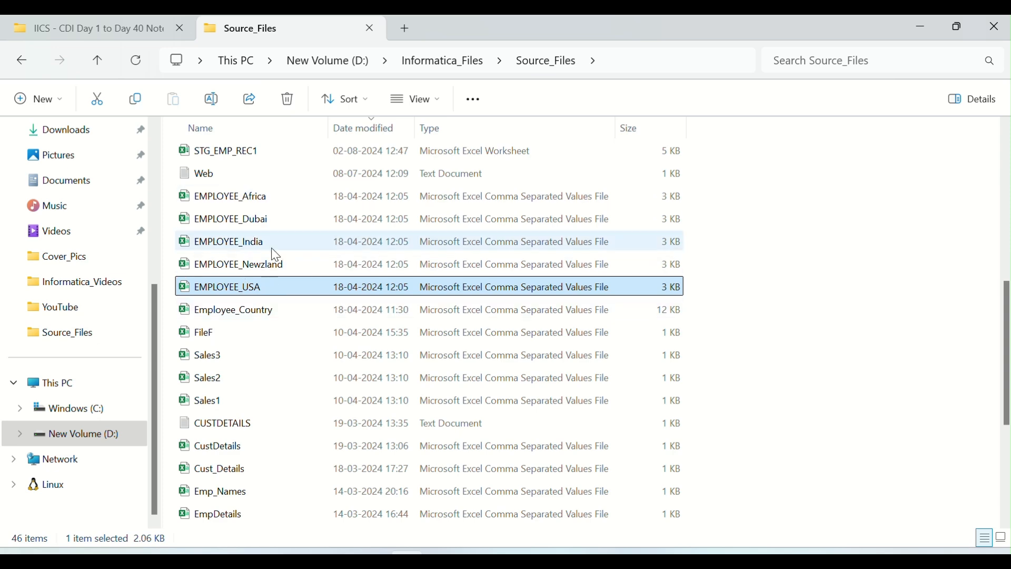
Switch back to the IICS_Daily_Notes document in Word and review the Key Features list, selecting the "Multiple Input Sources" label.
{"action": "key", "text": "alt+Tab"}
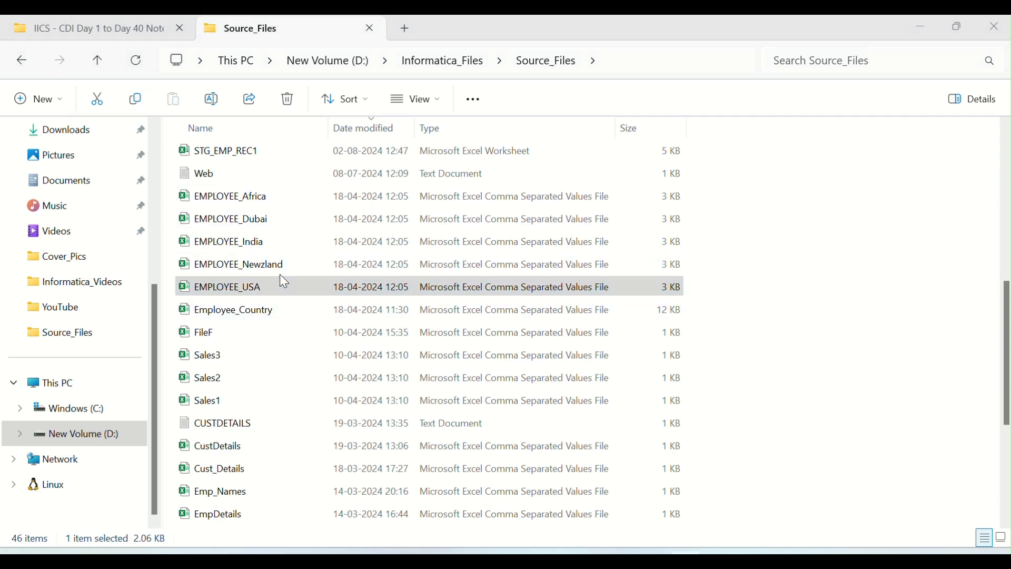
{"action": "key", "text": "alt+Tab"}
{"action": "key", "text": "Tab"}
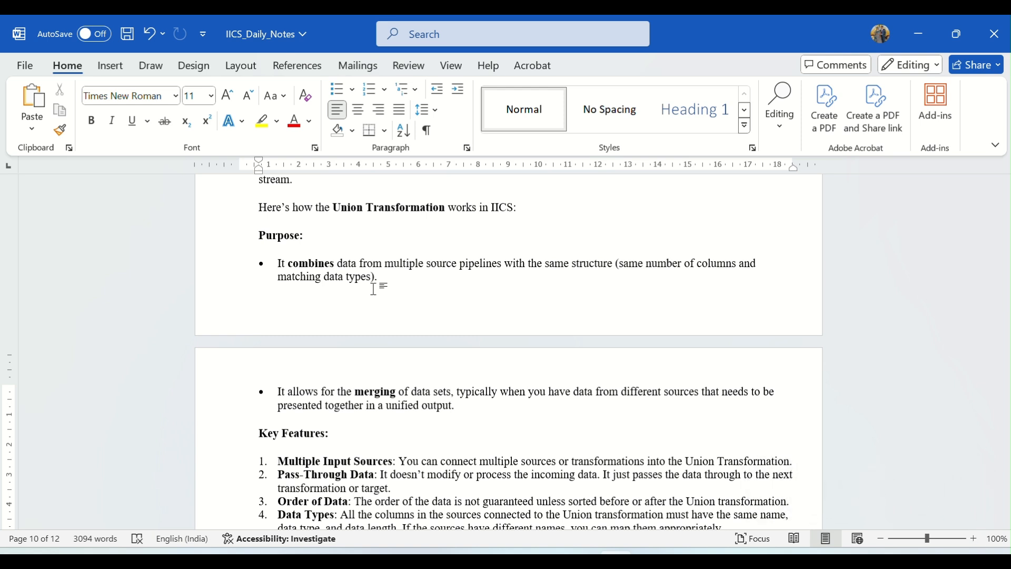
{"action": "scroll", "coordinate": [426, 316], "scroll_direction": "down", "scroll_amount": 5}
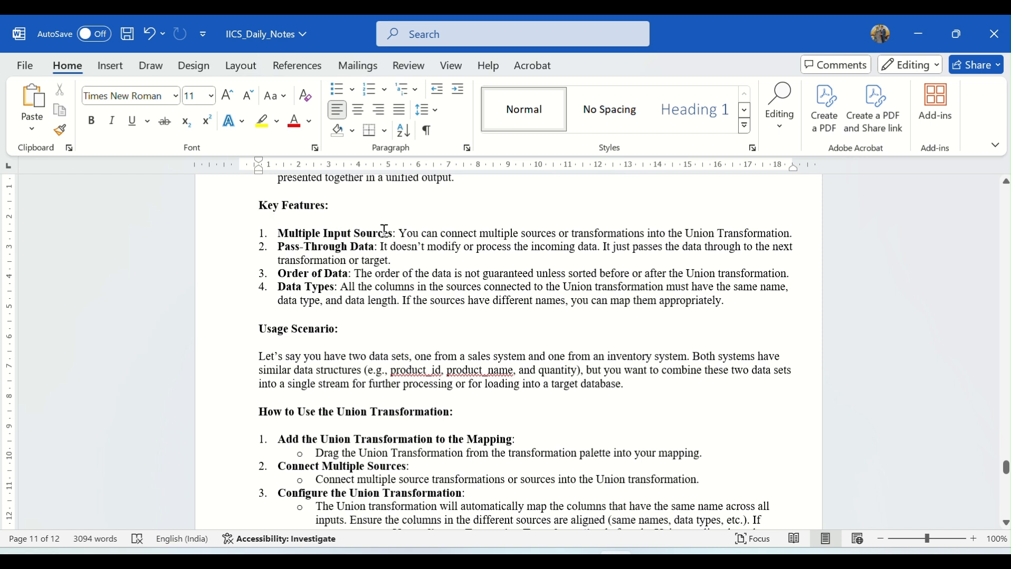
{"action": "left_click_drag", "start_coordinate": [398, 233], "coordinate": [277, 233]}
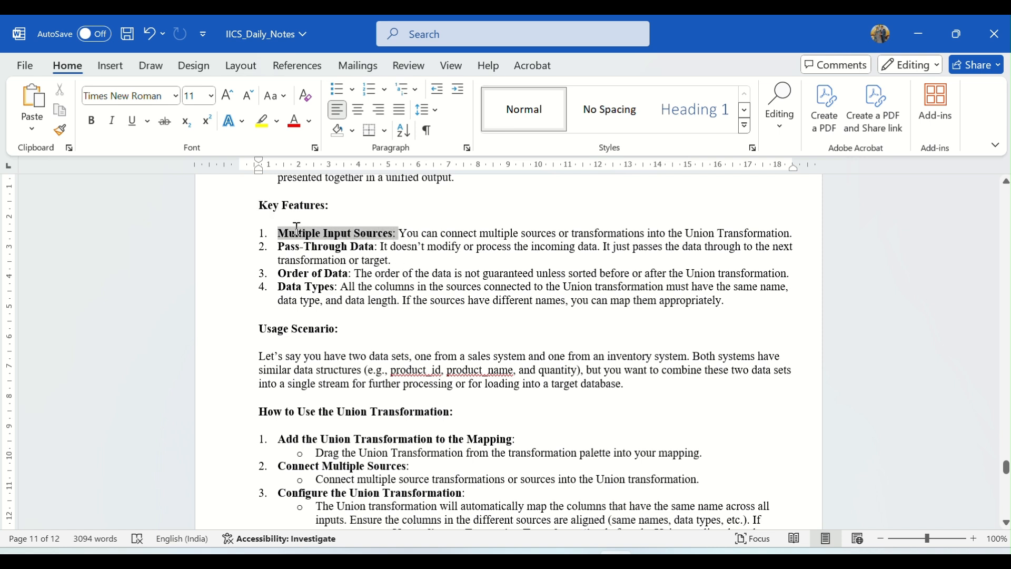
{"action": "left_click", "coordinate": [433, 234]}
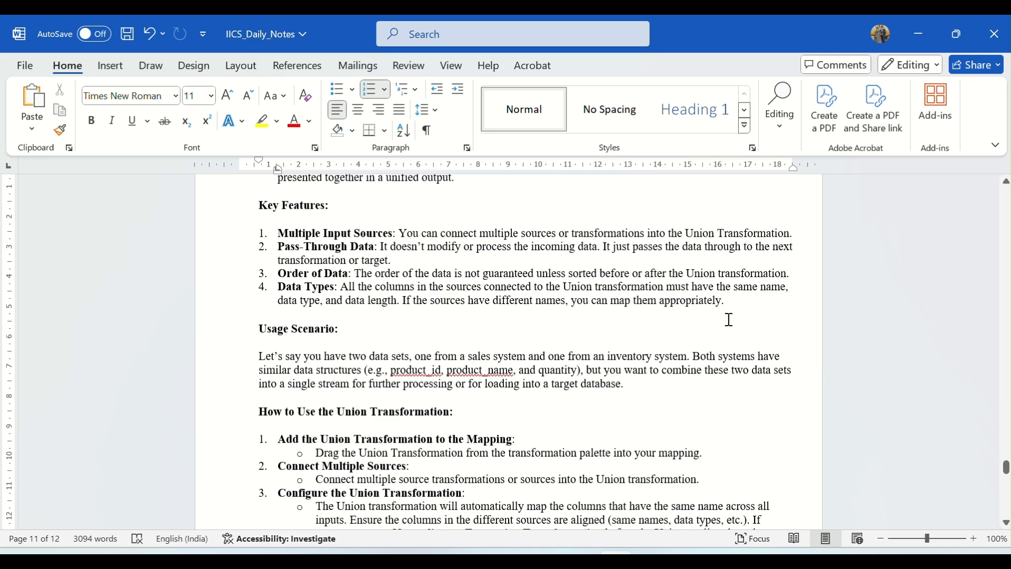
Examine the Usage Scenario paragraph, selecting "sales system", "inventory system" and the example column names in turn.
{"action": "left_click", "coordinate": [425, 32]}
{"action": "scroll", "coordinate": [407, 324], "scroll_direction": "down", "scroll_amount": 4}
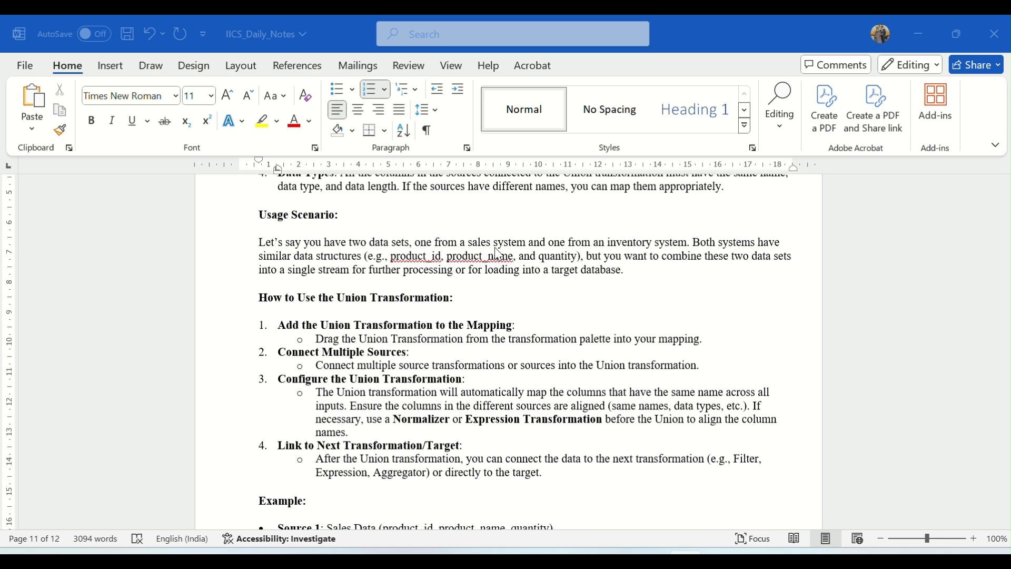
{"action": "left_click", "coordinate": [476, 250]}
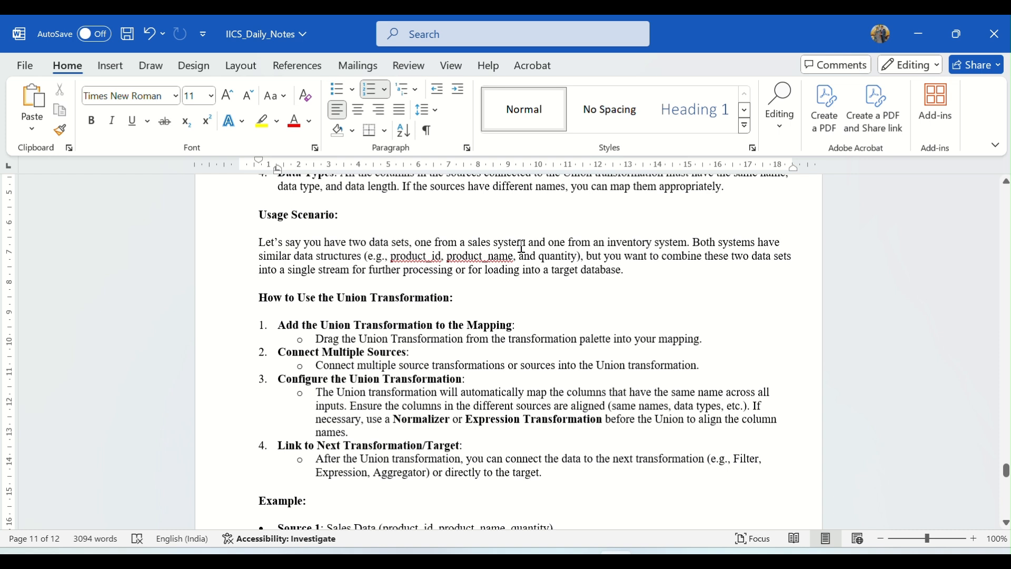
{"action": "left_click_drag", "start_coordinate": [469, 242], "coordinate": [528, 244]}
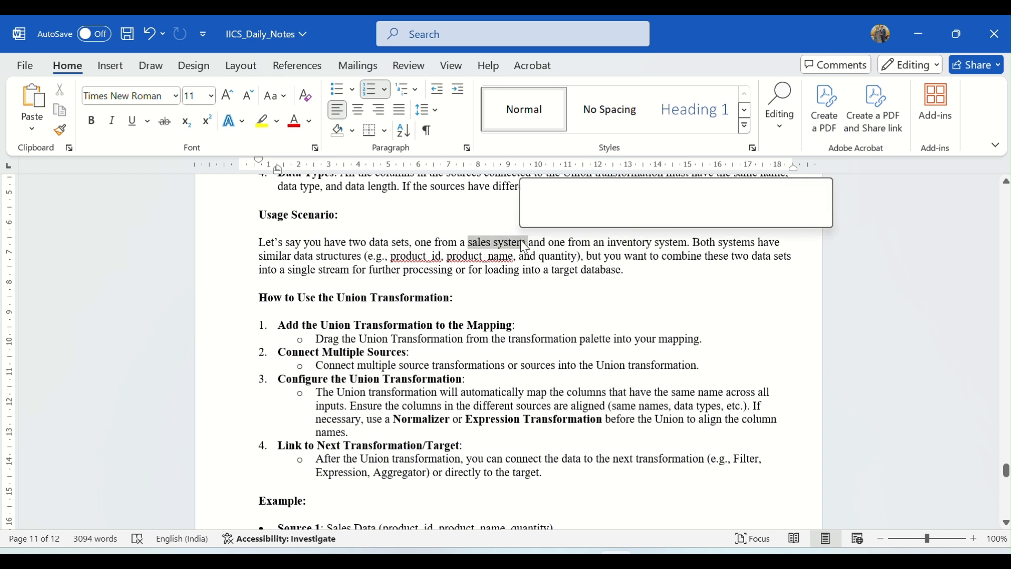
{"action": "left_click_drag", "start_coordinate": [608, 244], "coordinate": [688, 243]}
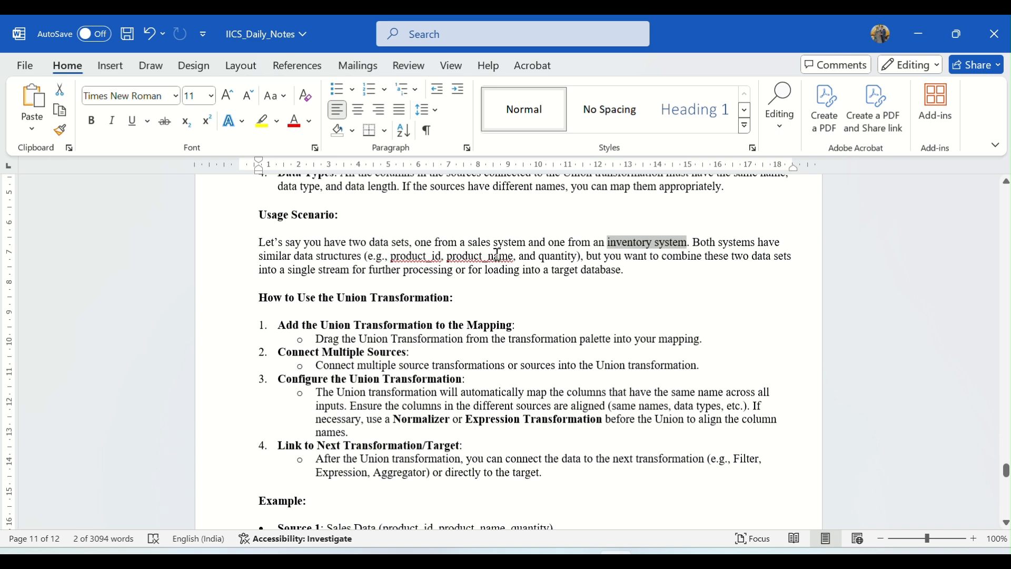
{"action": "left_click_drag", "start_coordinate": [507, 259], "coordinate": [577, 259]}
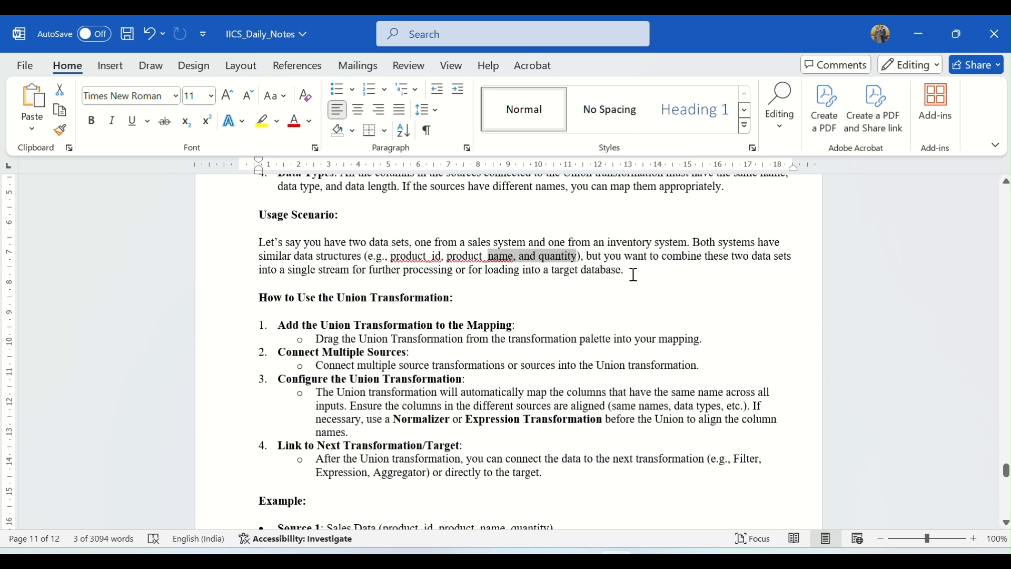
Review the How to Use steps and the Example section, selecting the column lists of Source 1 and Source 2.
{"action": "scroll", "coordinate": [428, 263], "scroll_direction": "down", "scroll_amount": 2}
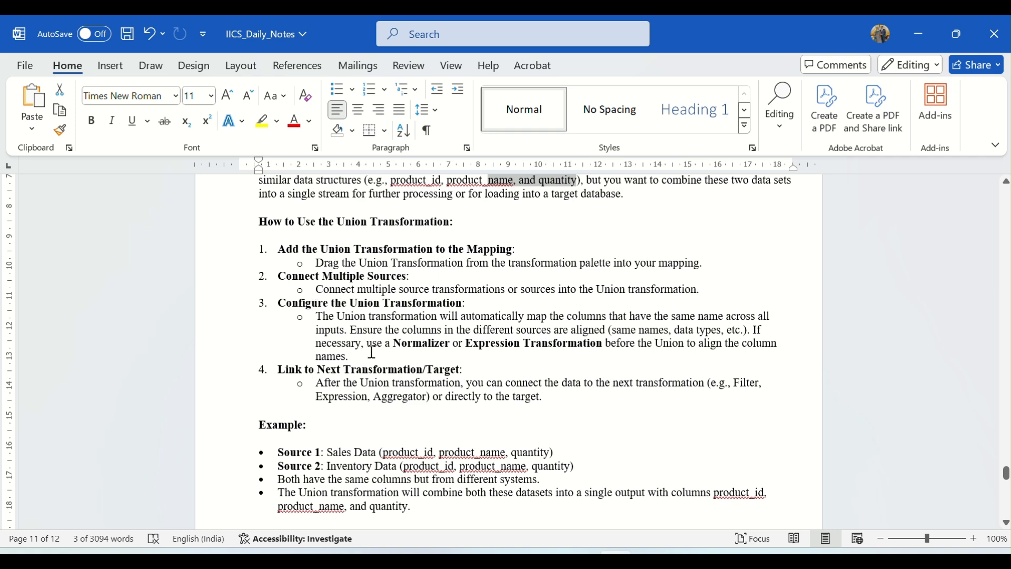
{"action": "scroll", "coordinate": [369, 345], "scroll_direction": "down", "scroll_amount": 5}
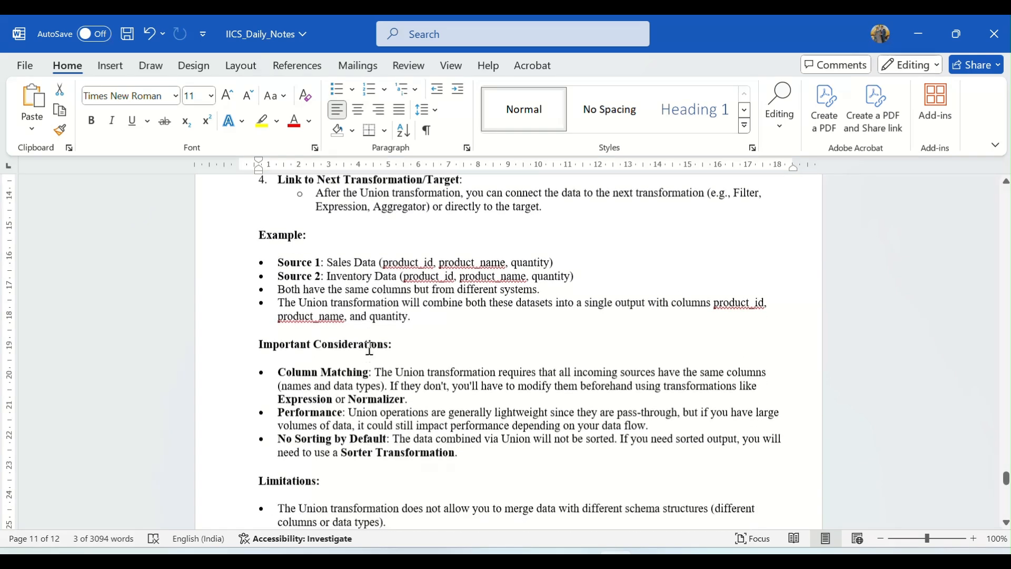
{"action": "scroll", "coordinate": [367, 340], "scroll_direction": "down", "scroll_amount": 1}
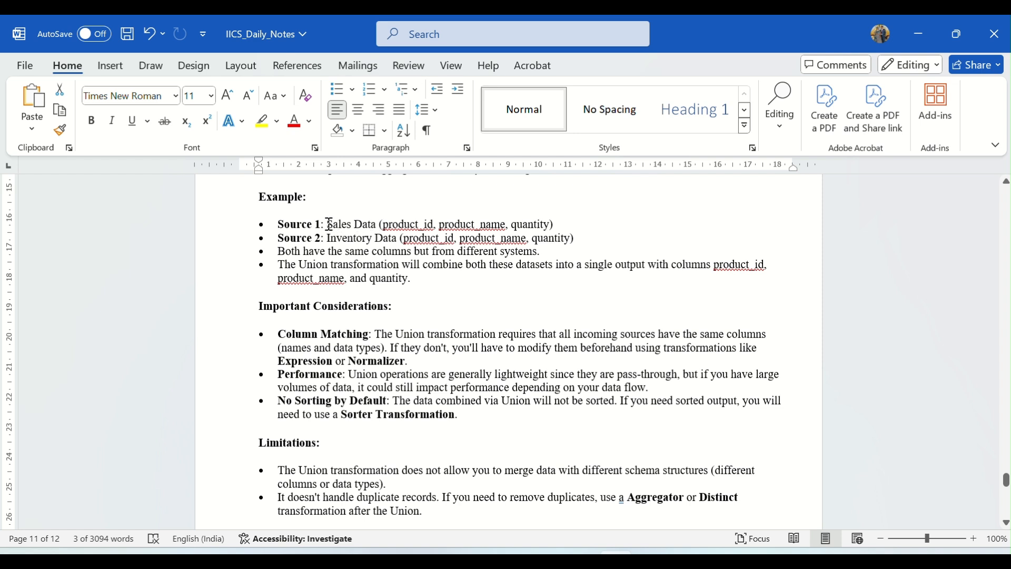
{"action": "left_click_drag", "start_coordinate": [329, 224], "coordinate": [554, 224]}
{"action": "left_click", "coordinate": [329, 238]}
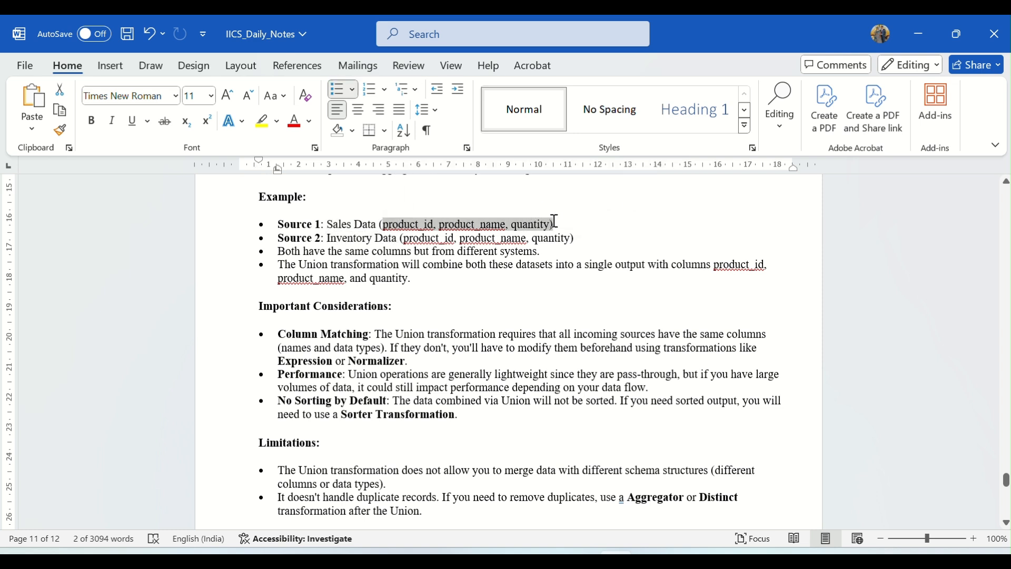
{"action": "left_click_drag", "start_coordinate": [401, 238], "coordinate": [571, 240]}
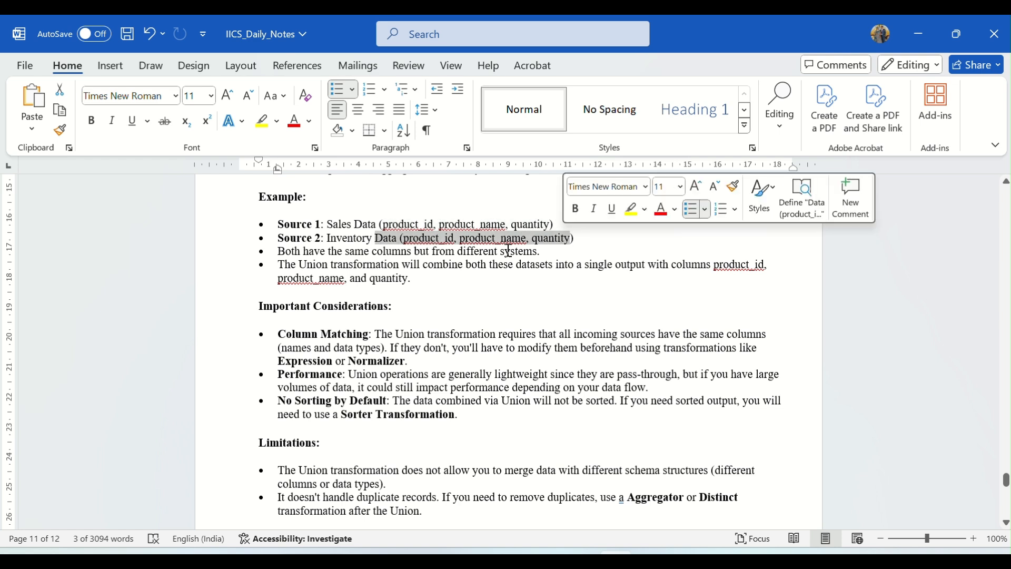
{"action": "left_click", "coordinate": [403, 251]}
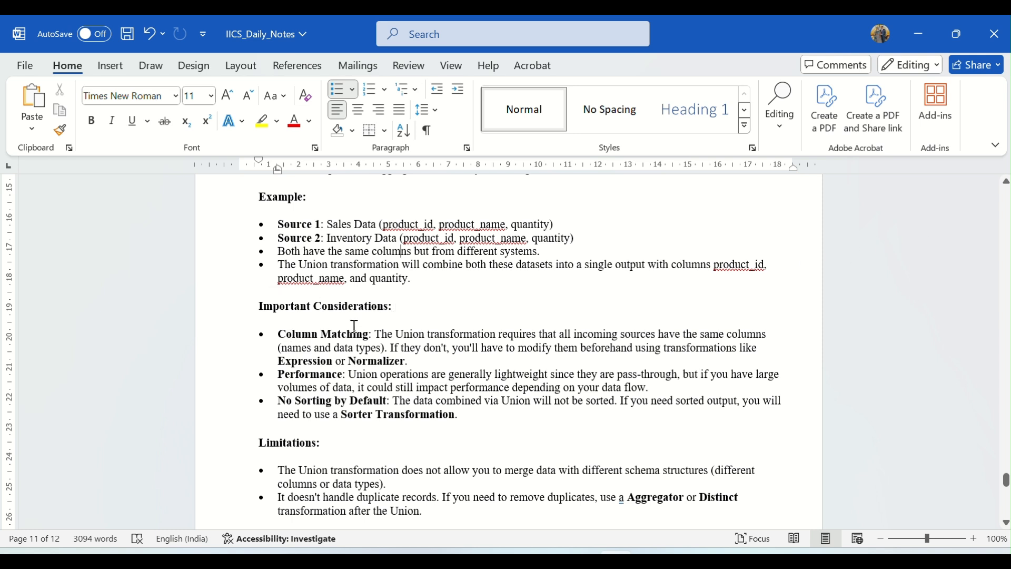
Review the Important Considerations section, selecting "lightweight" and the data flow impact clause in the Performance bullet.
{"action": "scroll", "coordinate": [298, 311], "scroll_direction": "down", "scroll_amount": 2}
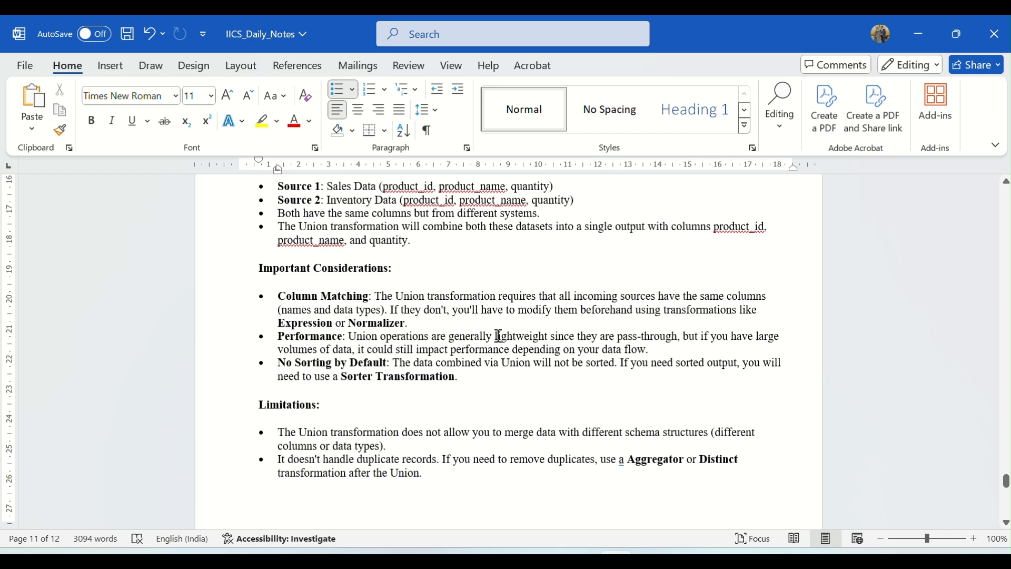
{"action": "left_click_drag", "start_coordinate": [496, 336], "coordinate": [548, 336]}
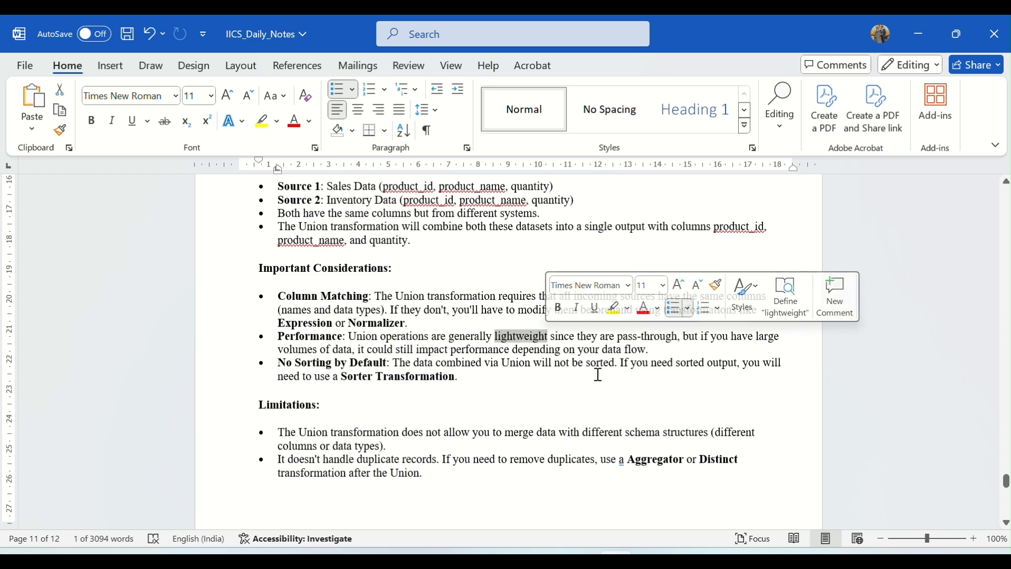
{"action": "left_click", "coordinate": [611, 362]}
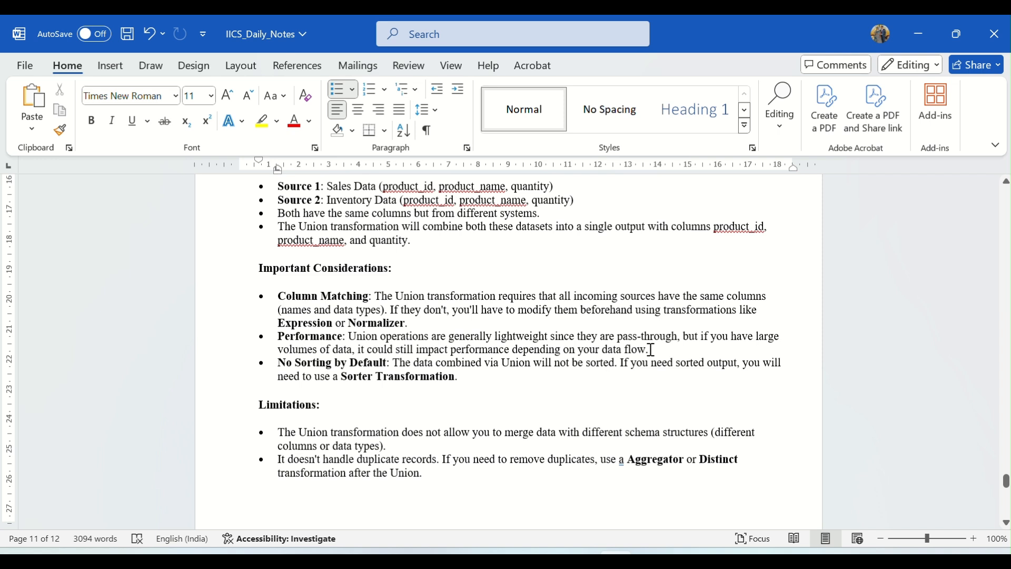
{"action": "left_click_drag", "start_coordinate": [651, 350], "coordinate": [353, 349]}
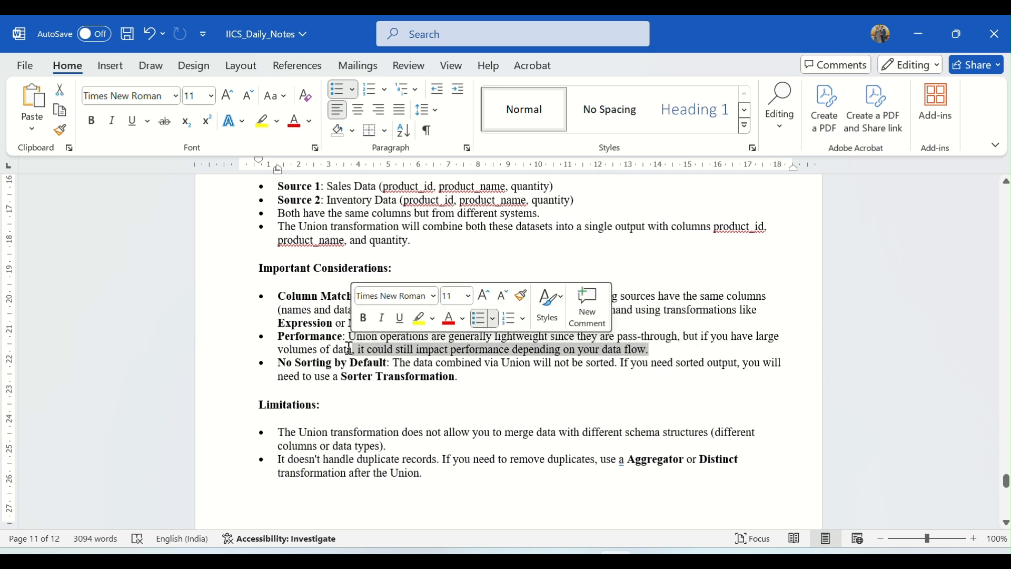
{"action": "left_click", "coordinate": [278, 373]}
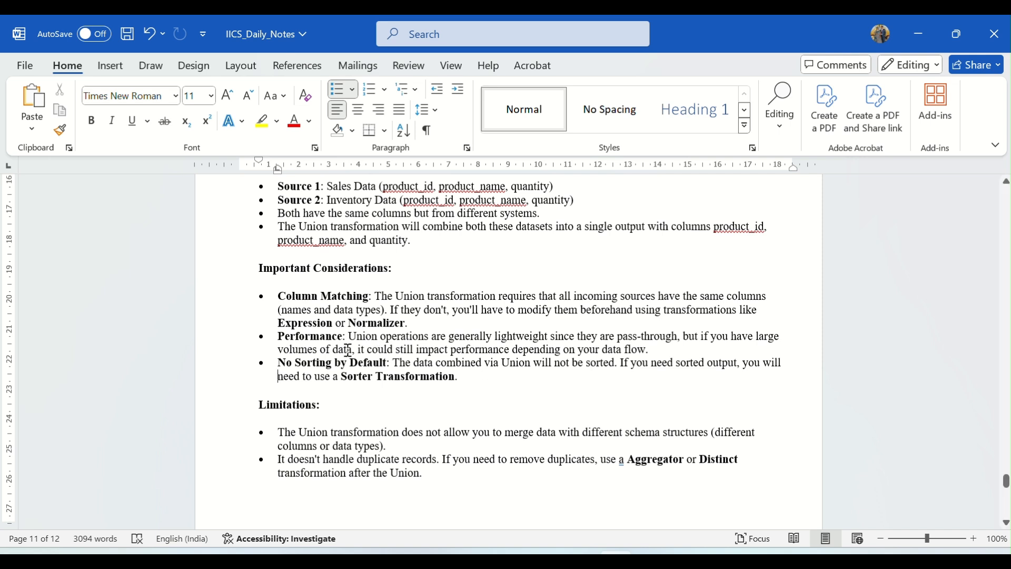
Review the Limitations section, selecting the bullet on different schema structures and the end of the bullet on duplicate records.
{"action": "scroll", "coordinate": [508, 353], "scroll_direction": "down", "scroll_amount": 1}
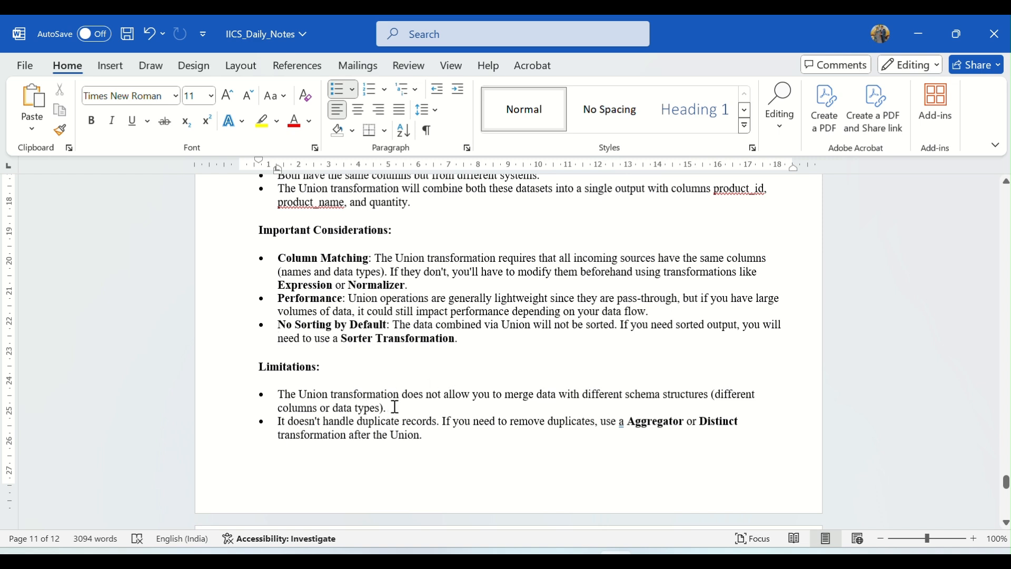
{"action": "left_click_drag", "start_coordinate": [390, 409], "coordinate": [300, 398]}
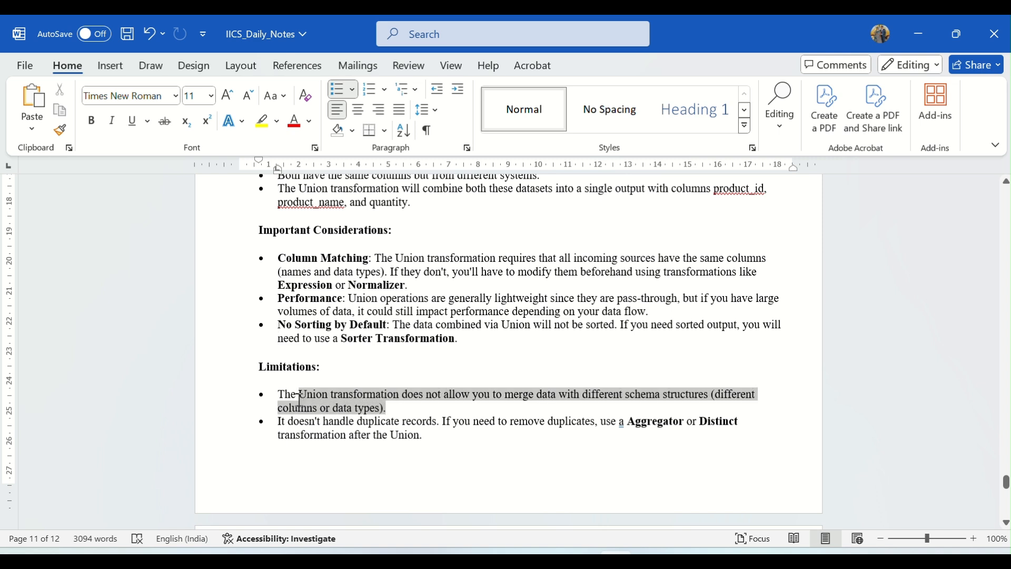
{"action": "left_click", "coordinate": [444, 441]}
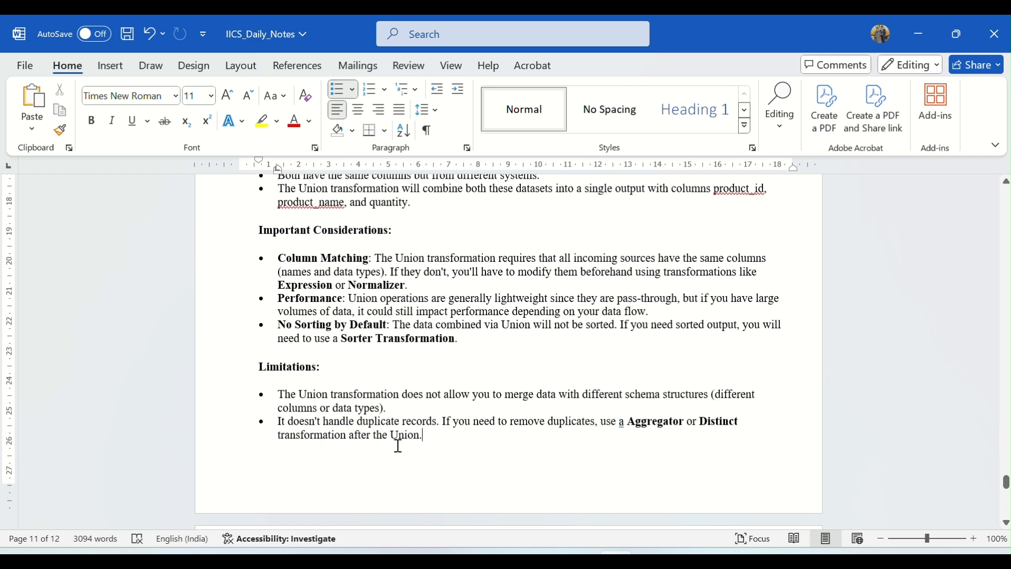
{"action": "left_click_drag", "start_coordinate": [703, 423], "coordinate": [425, 439]}
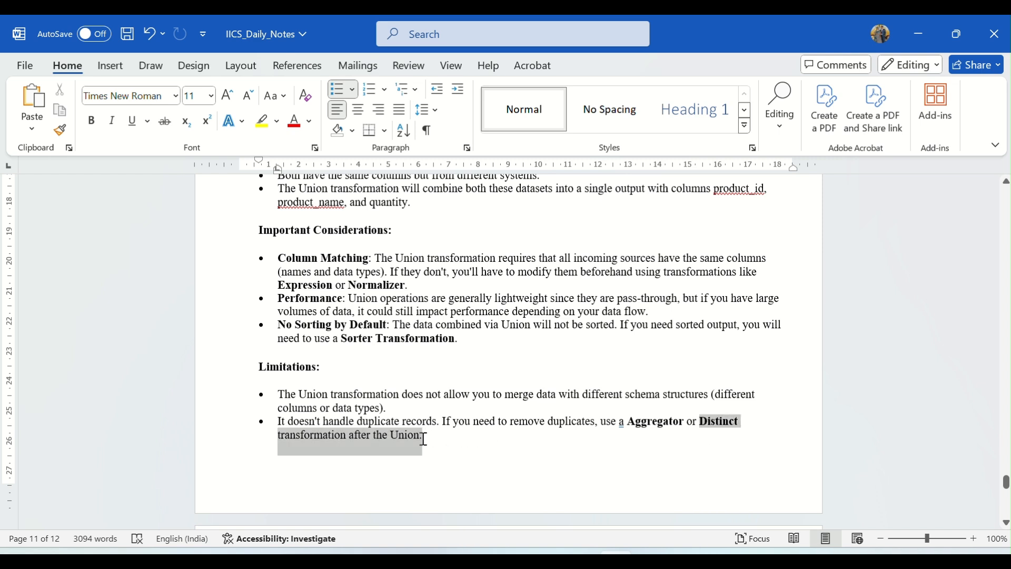
{"action": "left_click", "coordinate": [448, 446]}
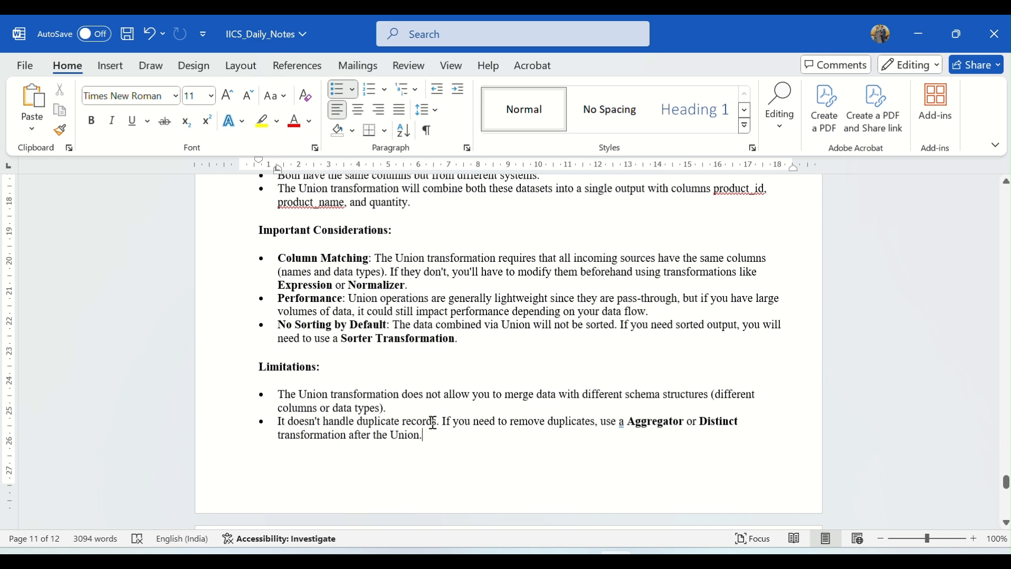
{"action": "scroll", "coordinate": [431, 422], "scroll_direction": "up", "scroll_amount": 1}
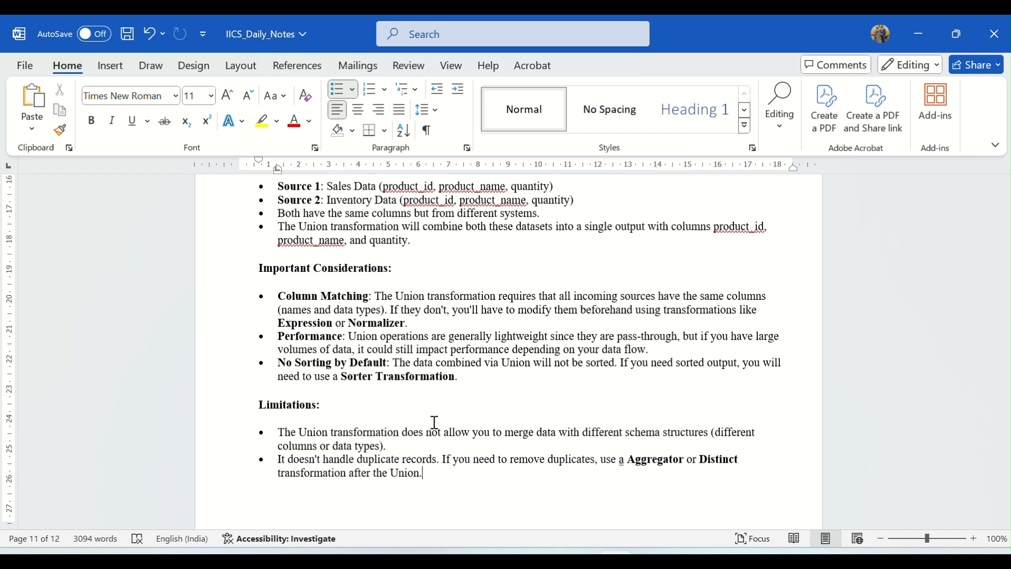
Add two bullets under Important Considerations: "Union acts as union all – it will not remove duplicate records." and "Union – union + sorter(distinct) – remove duplicates".
{"action": "left_click", "coordinate": [427, 39]}
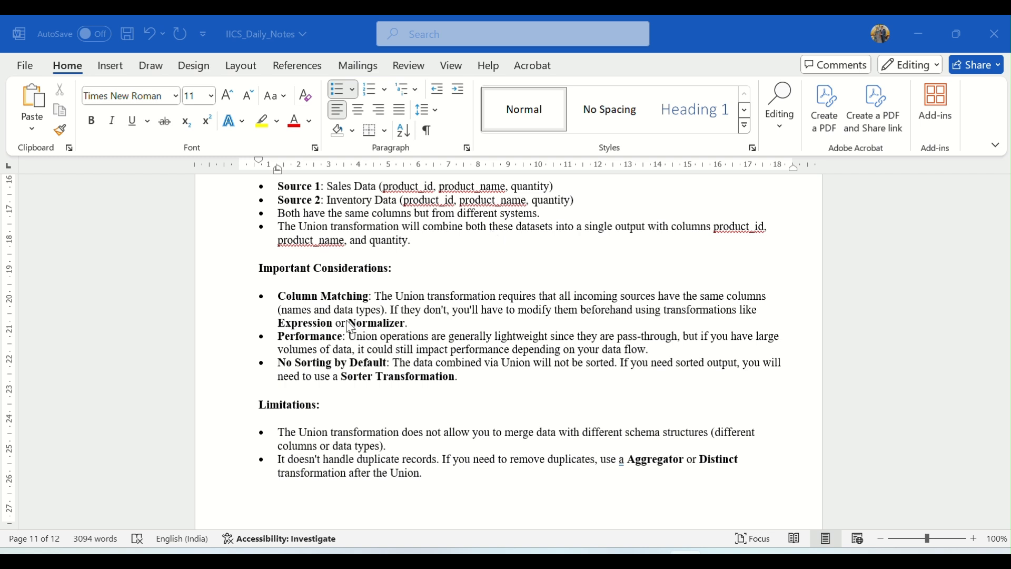
{"action": "left_click", "coordinate": [397, 294]}
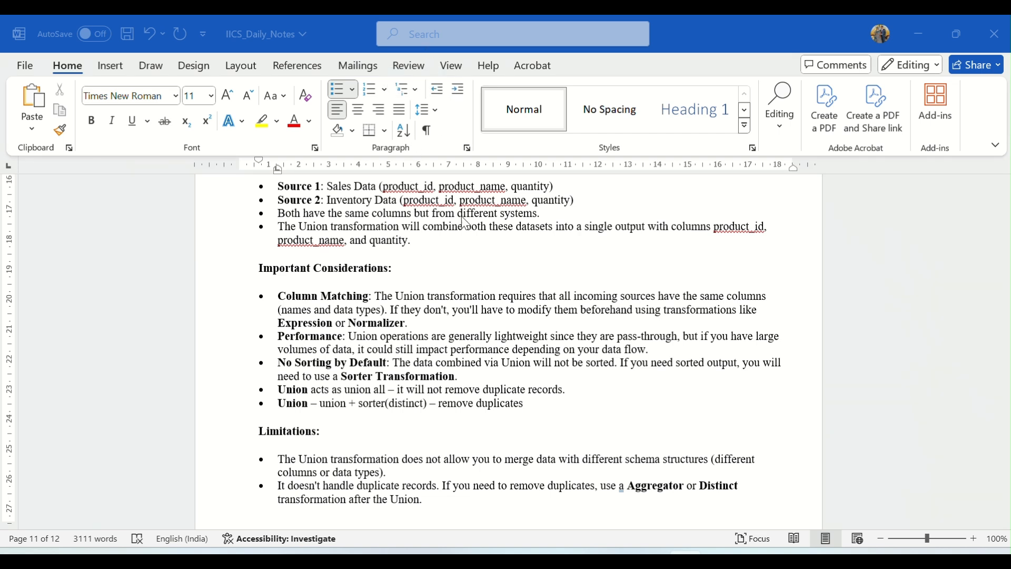
{"action": "scroll", "coordinate": [447, 352], "scroll_direction": "up", "scroll_amount": 5}
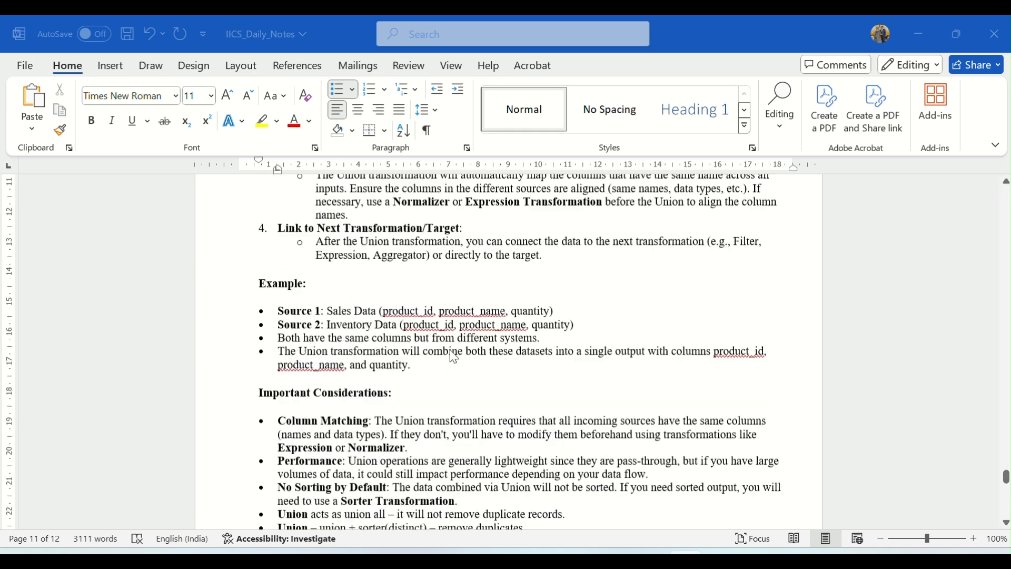
Switch from the Day-12 notes to the Source_Files folder and select the five country files from EMPLOYEE_Africa to EMPLOYEE_USA.
{"action": "scroll", "coordinate": [447, 352], "scroll_direction": "up", "scroll_amount": 10}
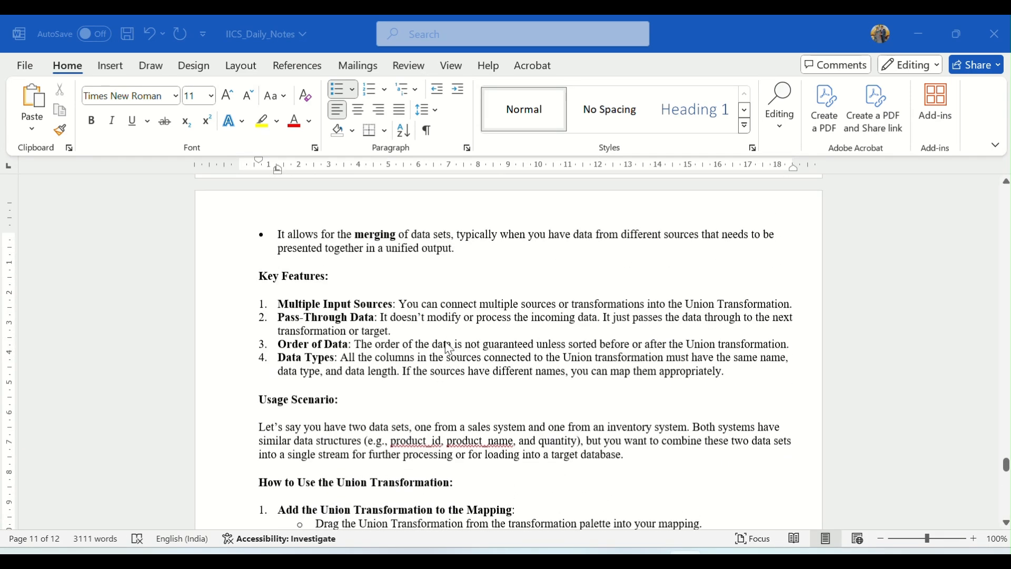
{"action": "scroll", "coordinate": [412, 339], "scroll_direction": "up", "scroll_amount": 3}
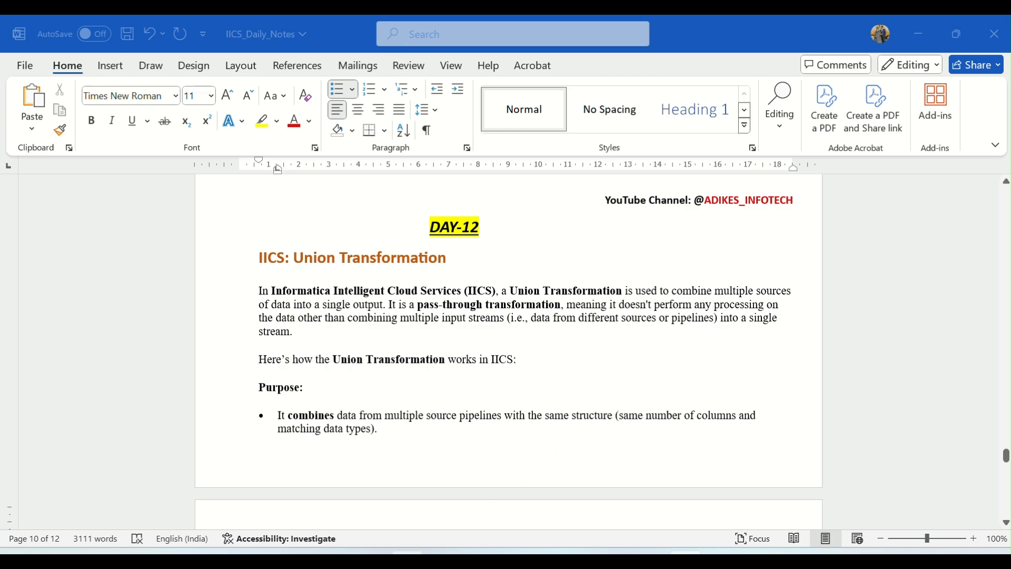
{"action": "left_click", "coordinate": [406, 553]}
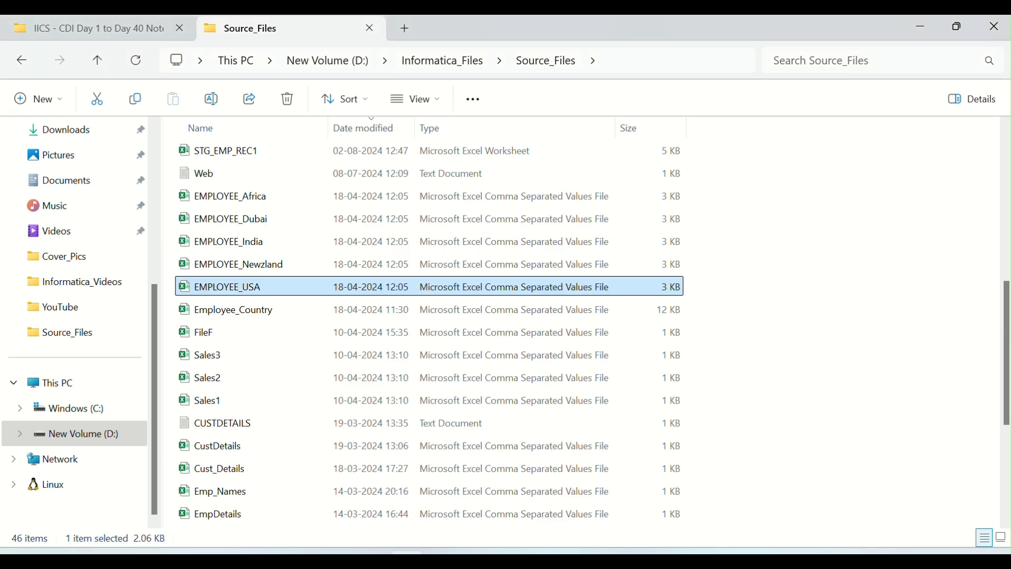
{"action": "left_click", "coordinate": [270, 201]}
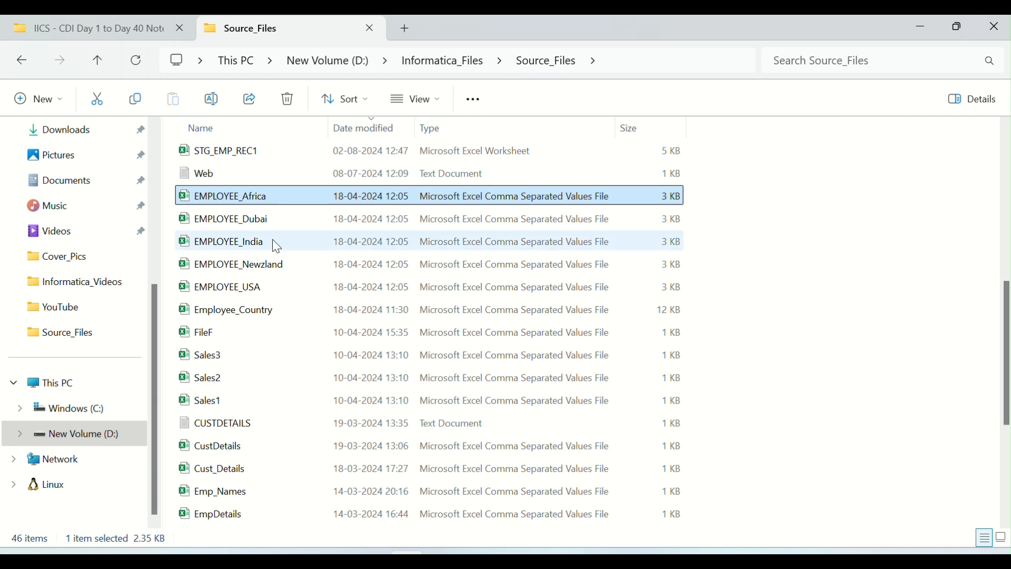
{"action": "left_click", "coordinate": [256, 288], "text": "shift"}
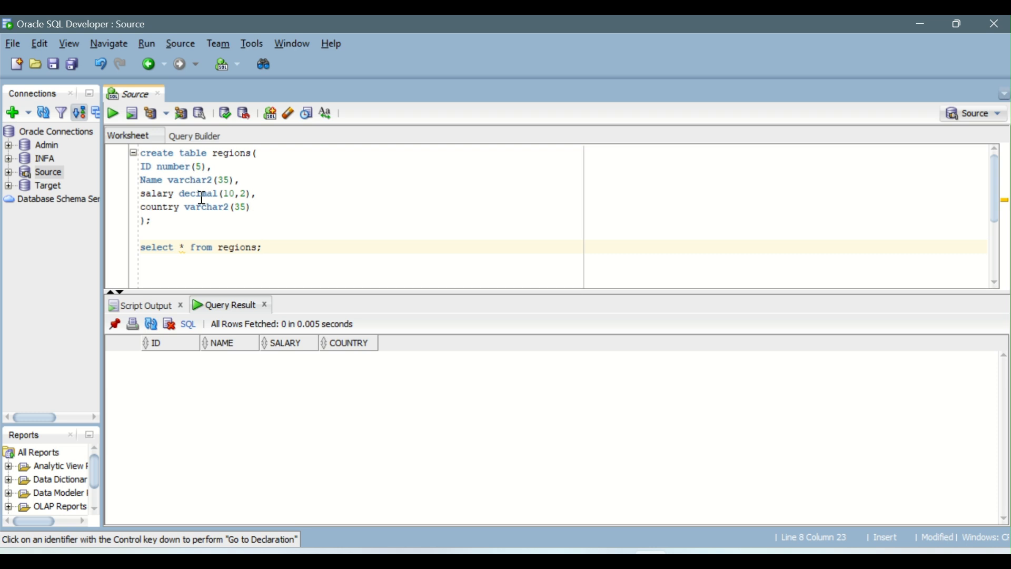
Examine the regions table's create statement in Oracle SQL Developer by selecting it, and return to the Source_Files folder.
{"action": "left_click", "coordinate": [158, 220]}
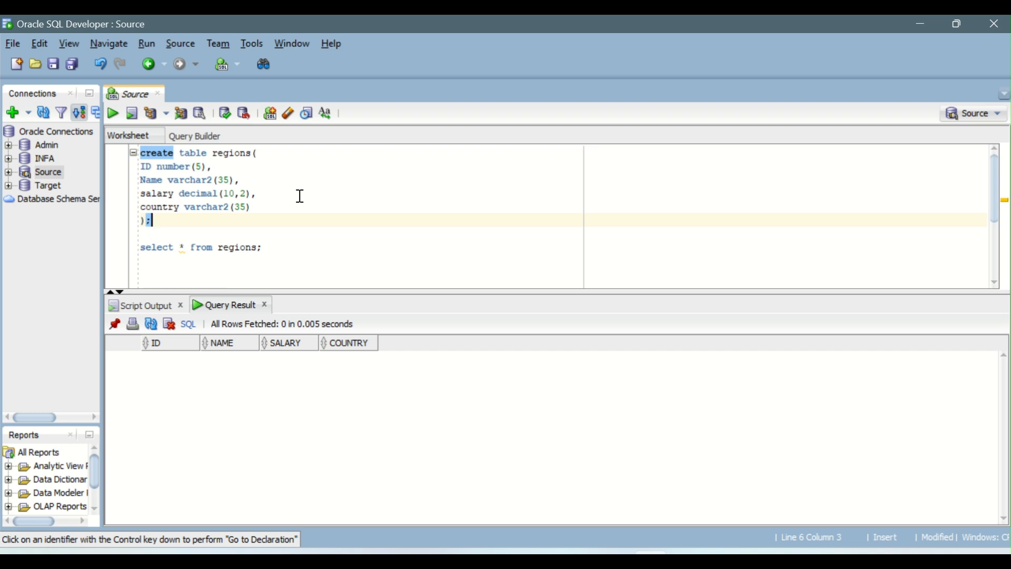
{"action": "left_click", "coordinate": [271, 260]}
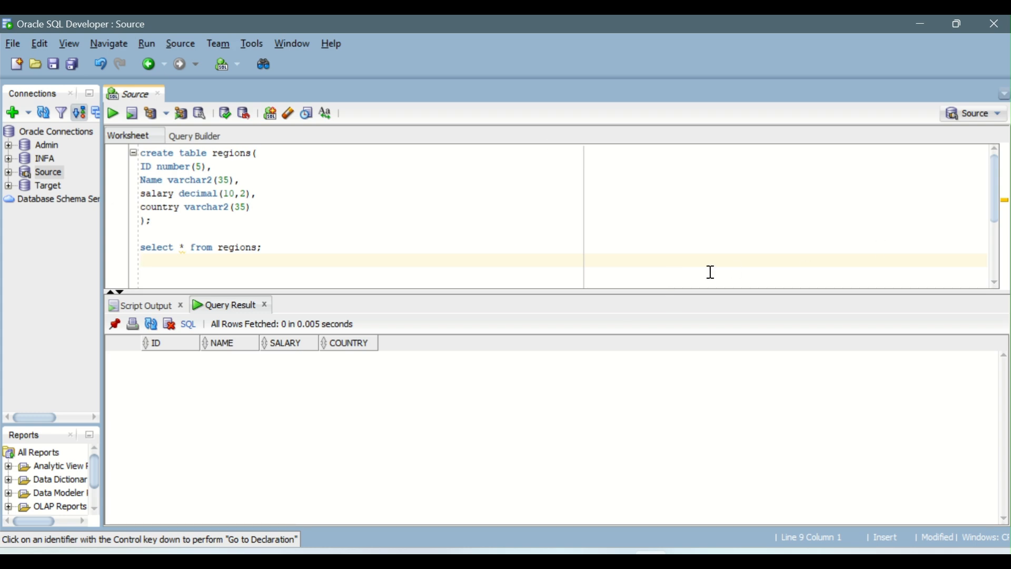
{"action": "left_click", "coordinate": [407, 560]}
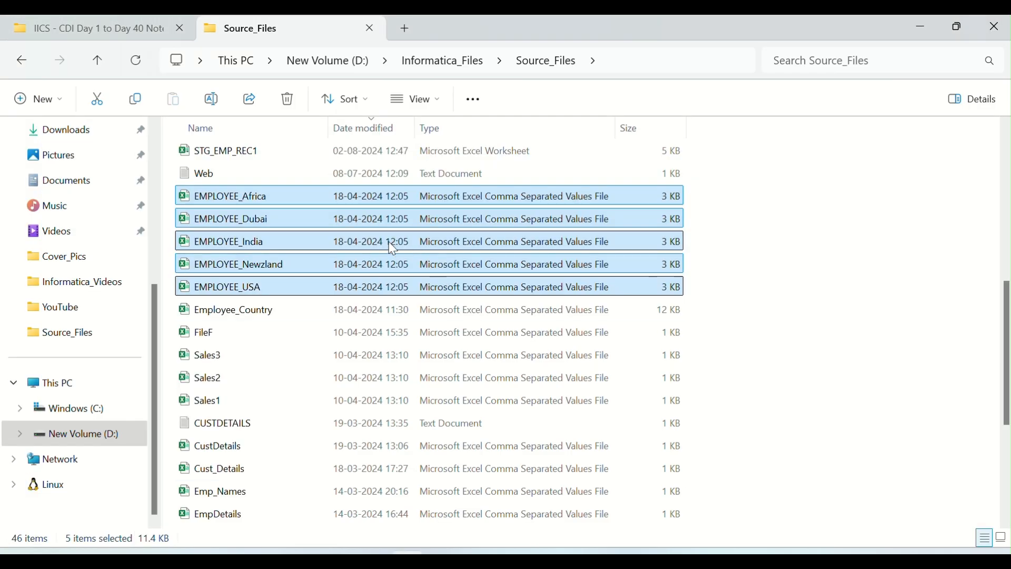
Switch to Informatica Data Integration, create a new mapping and name it m_Union_Trans.
{"action": "mouse_move", "coordinate": [511, 560]}
{"action": "left_click", "coordinate": [571, 492]}
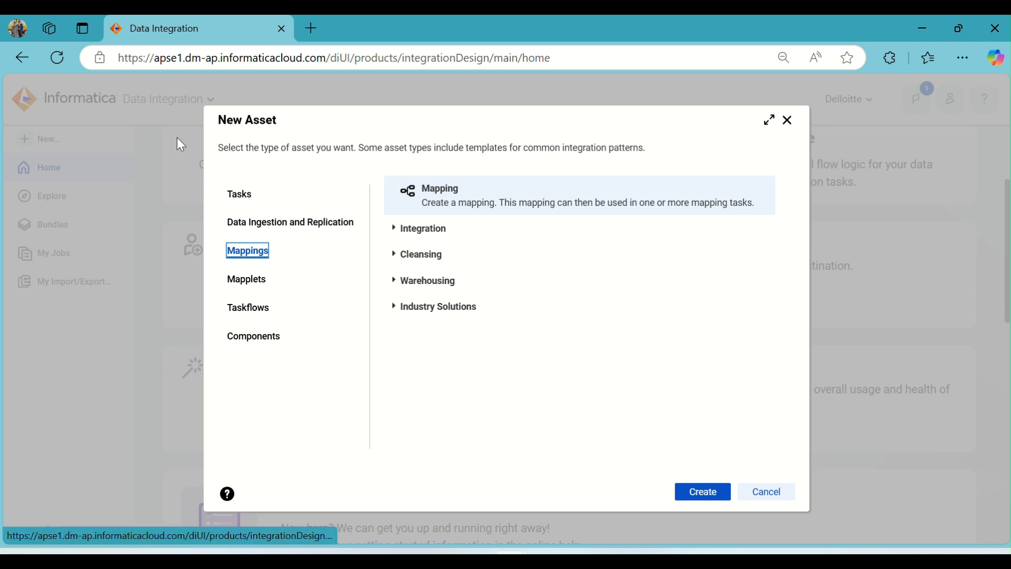
{"action": "left_click", "coordinate": [713, 494]}
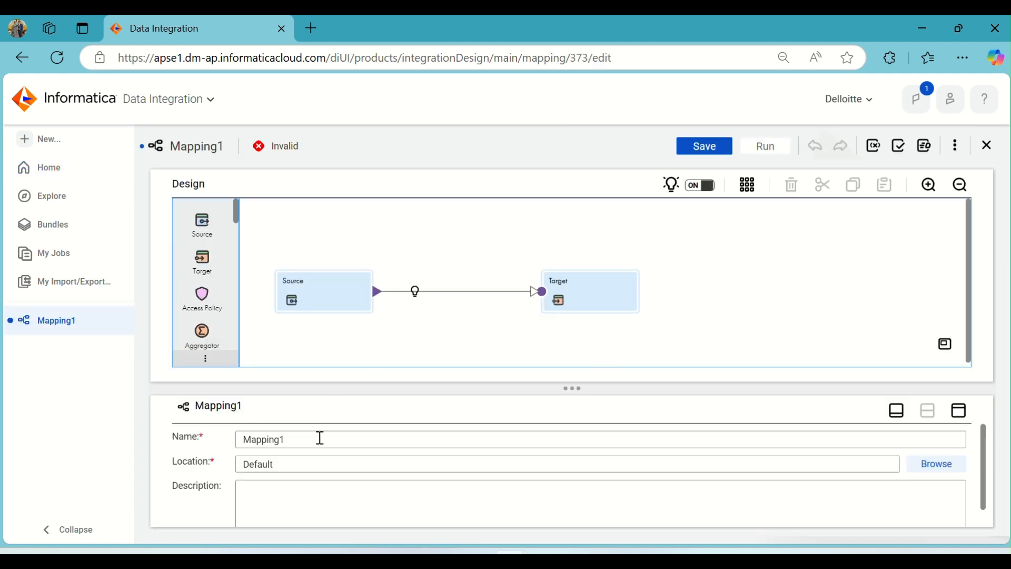
{"action": "left_click_drag", "start_coordinate": [320, 438], "coordinate": [198, 441]}
{"action": "type", "text": "m"}
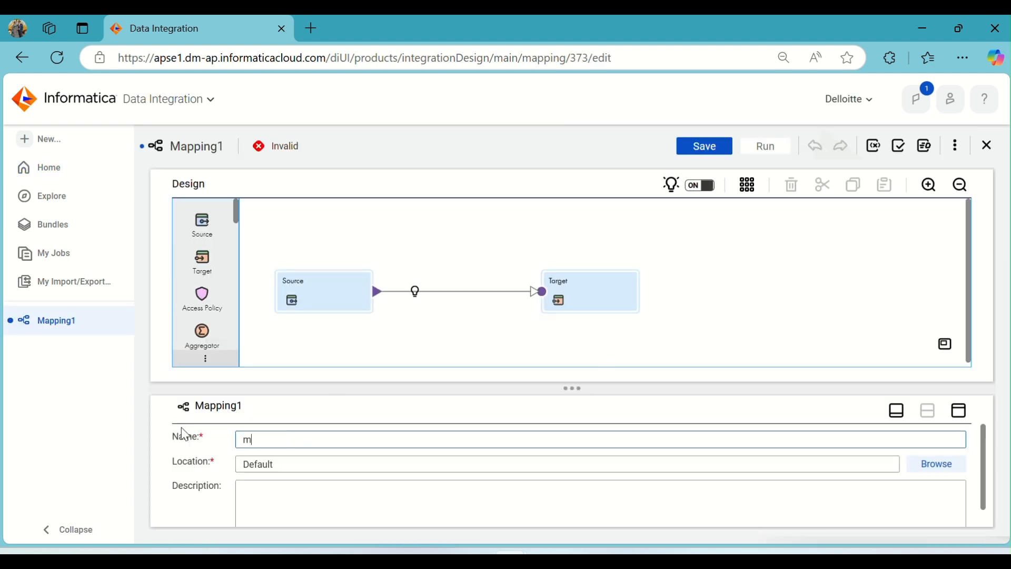
{"action": "type", "text": "_Union_Trans"}
Delete the link between Source and Target, moving Source higher on the canvas and Target farther away to make room.
{"action": "left_click", "coordinate": [317, 304]}
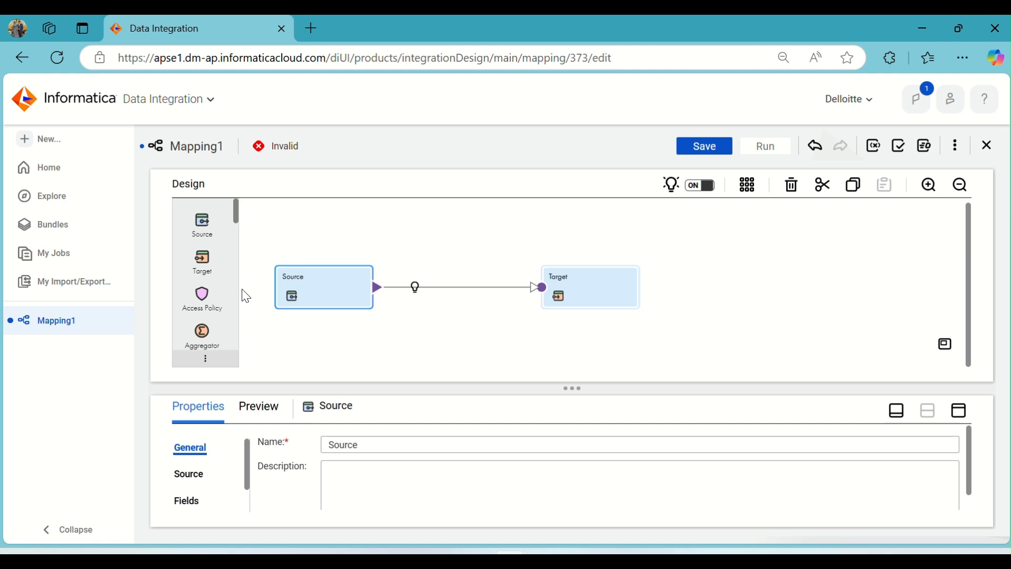
{"action": "left_click_drag", "start_coordinate": [316, 283], "coordinate": [317, 227]}
{"action": "left_click_drag", "start_coordinate": [463, 221], "coordinate": [434, 305]}
{"action": "key", "text": "Delete"}
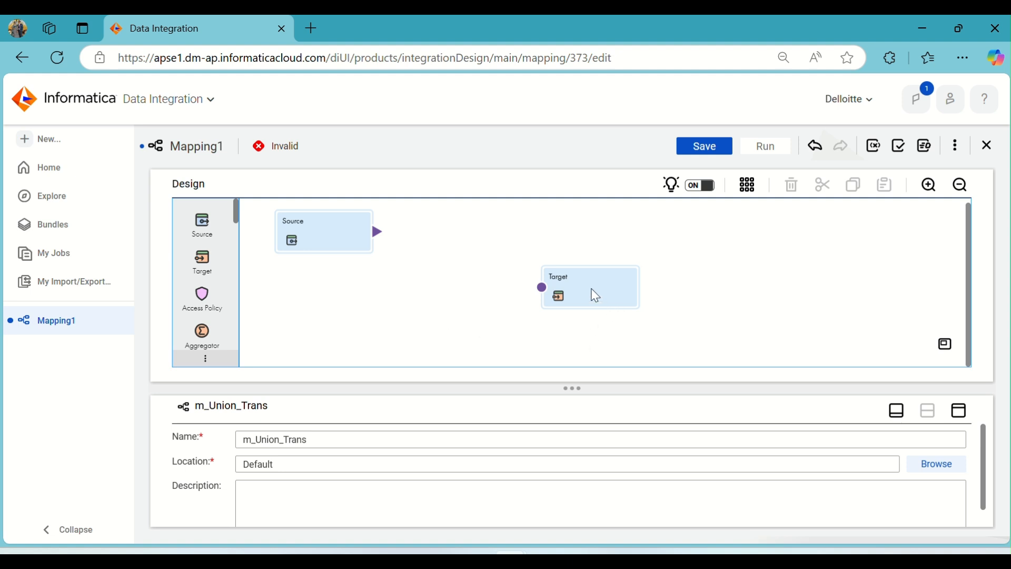
{"action": "left_click_drag", "start_coordinate": [593, 294], "coordinate": [864, 284]}
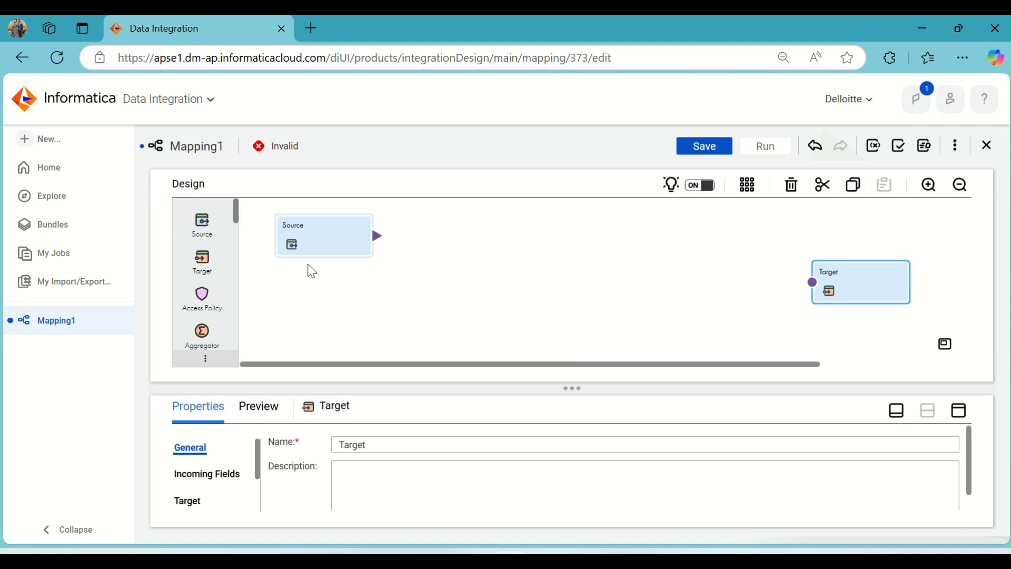
Copy the Source transformation and paste four duplicates of it into the mapping.
{"action": "left_click", "coordinate": [315, 235]}
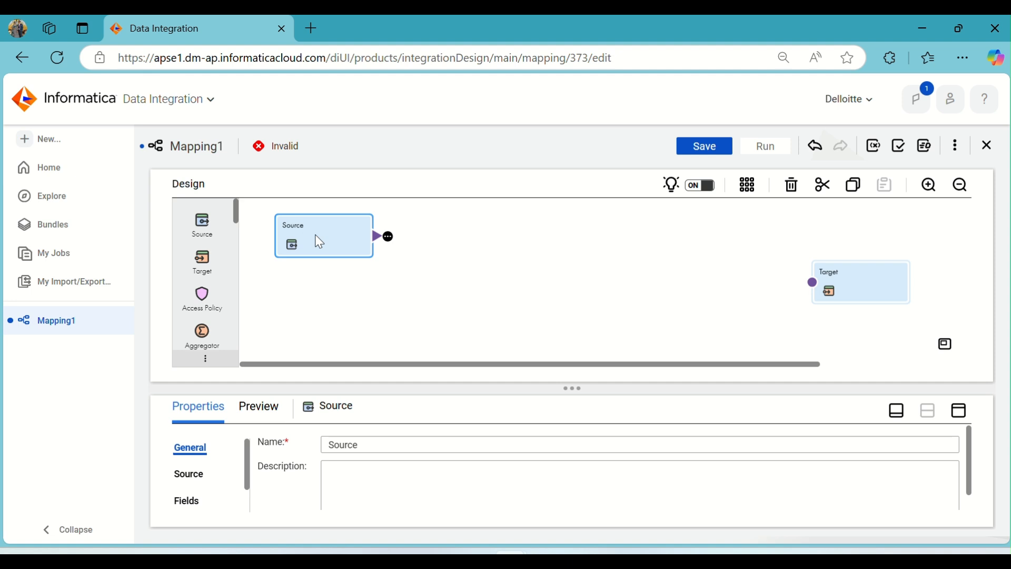
{"action": "key", "text": "ctrl+c"}
{"action": "key", "text": "ctrl+v"}
{"action": "key", "text": "ctrl+v"}
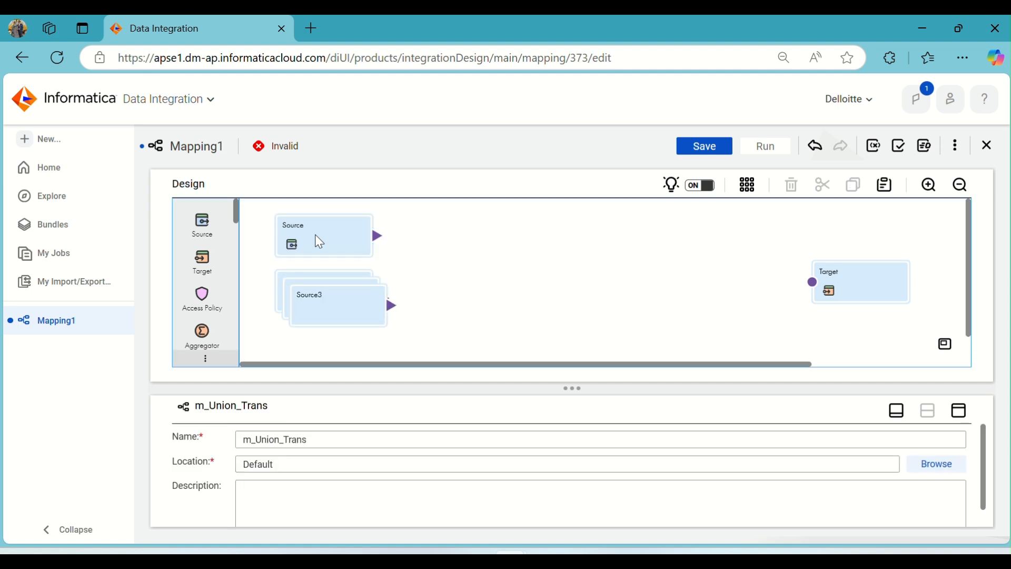
{"action": "key", "text": "ctrl+v"}
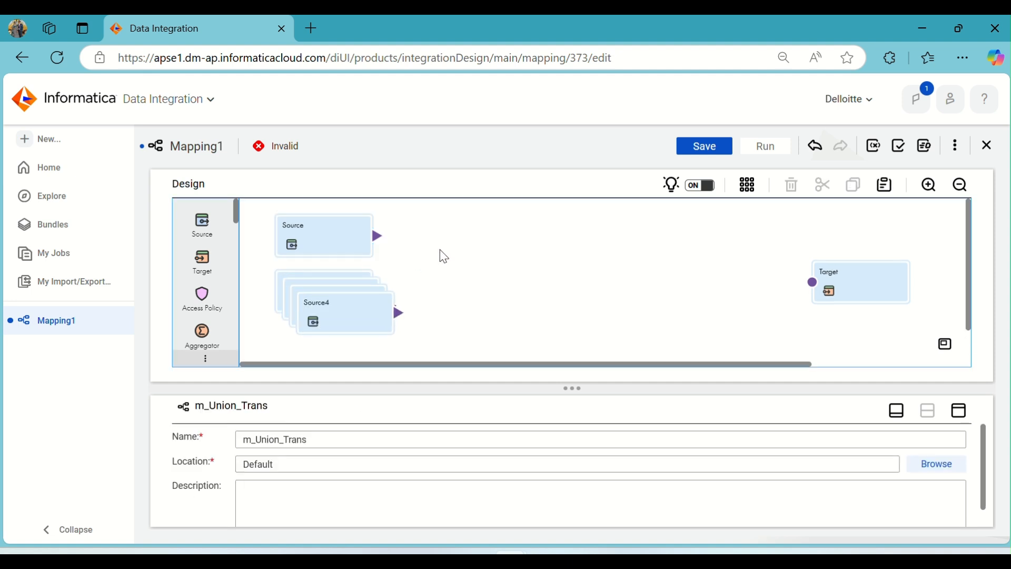
Enlarge the design canvas and line up Source1 to Source4 in one column beneath the original Source.
{"action": "left_click", "coordinate": [897, 411]}
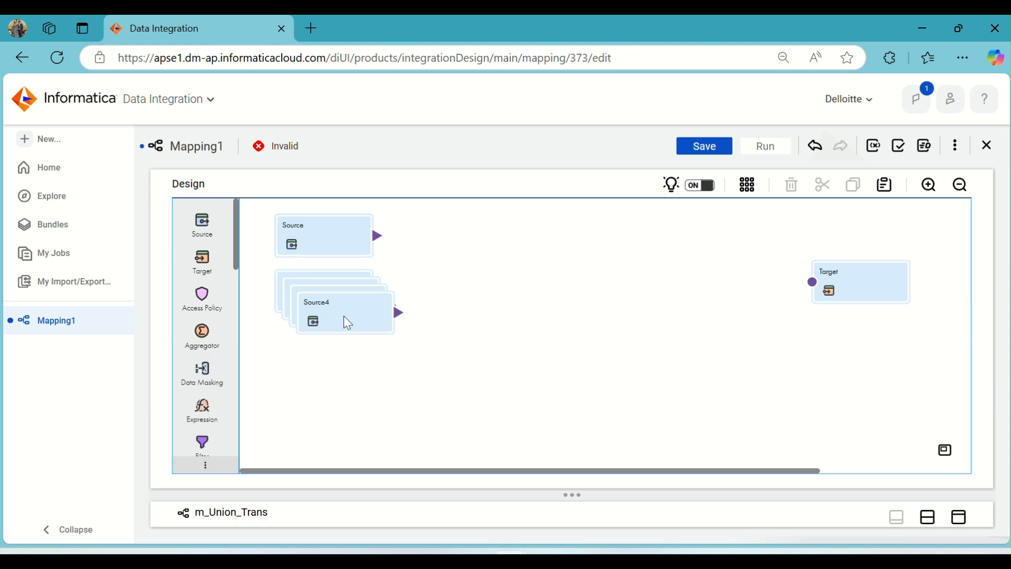
{"action": "left_click_drag", "start_coordinate": [347, 323], "coordinate": [573, 409]}
{"action": "left_click_drag", "start_coordinate": [343, 309], "coordinate": [415, 423]}
{"action": "left_click_drag", "start_coordinate": [315, 297], "coordinate": [294, 358]}
{"action": "left_click", "coordinate": [301, 289]}
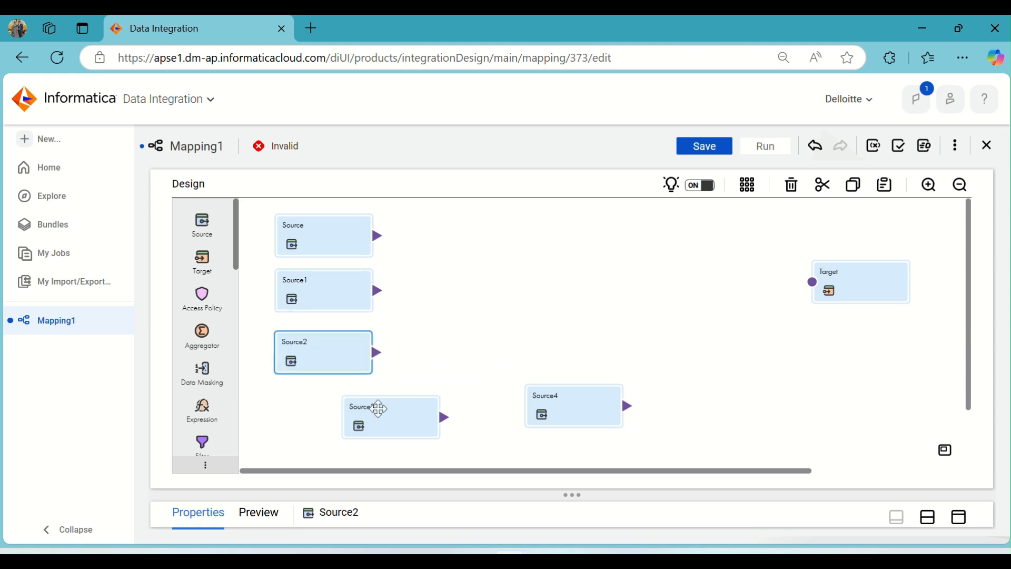
{"action": "left_click_drag", "start_coordinate": [377, 408], "coordinate": [337, 408]}
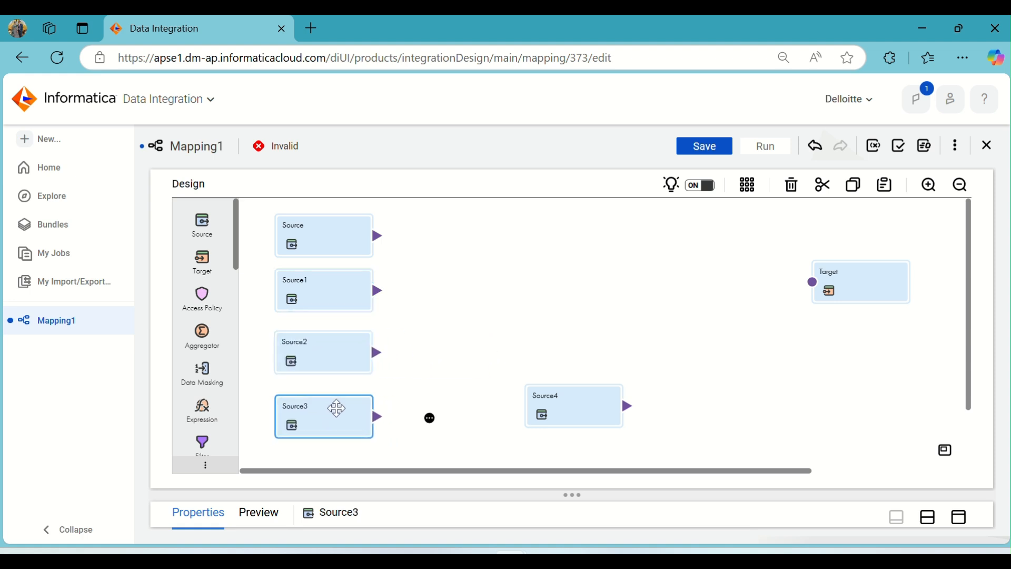
{"action": "left_click_drag", "start_coordinate": [544, 409], "coordinate": [316, 482]}
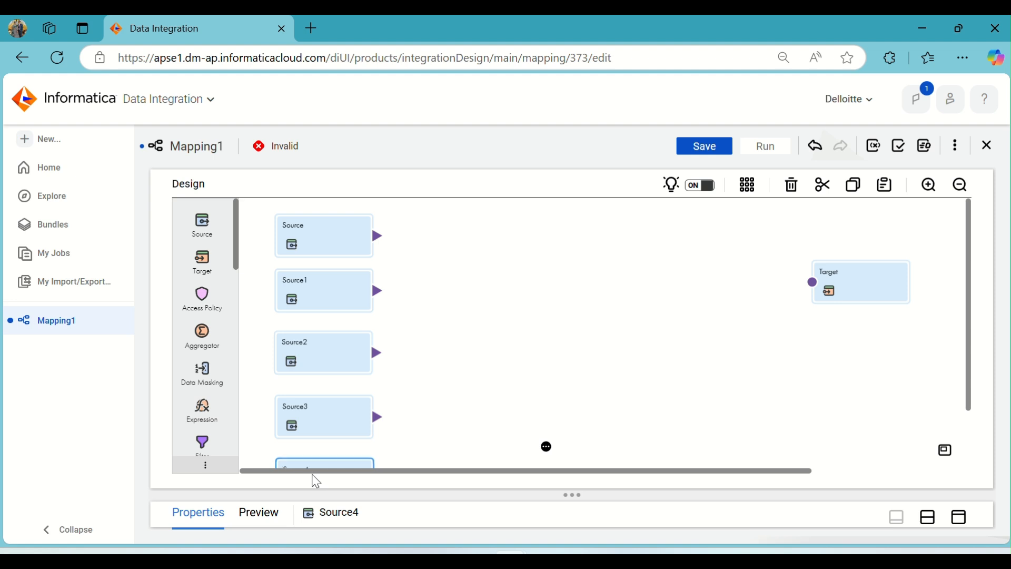
Rename the original Source transformation as Source_Africa, checking the country name against the employee files in Source_Files.
{"action": "left_click", "coordinate": [335, 242]}
{"action": "left_click", "coordinate": [927, 519]}
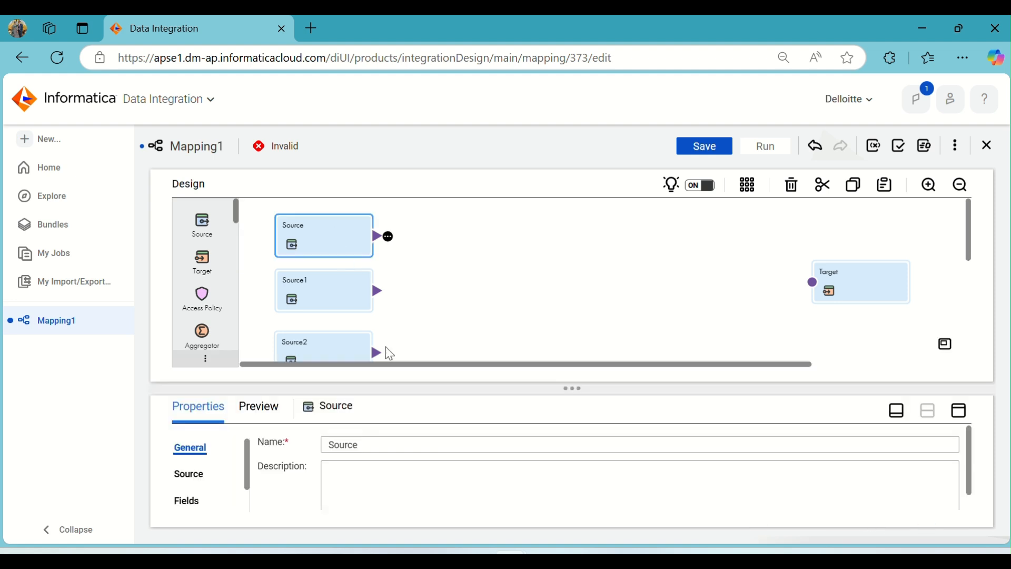
{"action": "left_click_drag", "start_coordinate": [372, 452], "coordinate": [312, 450]}
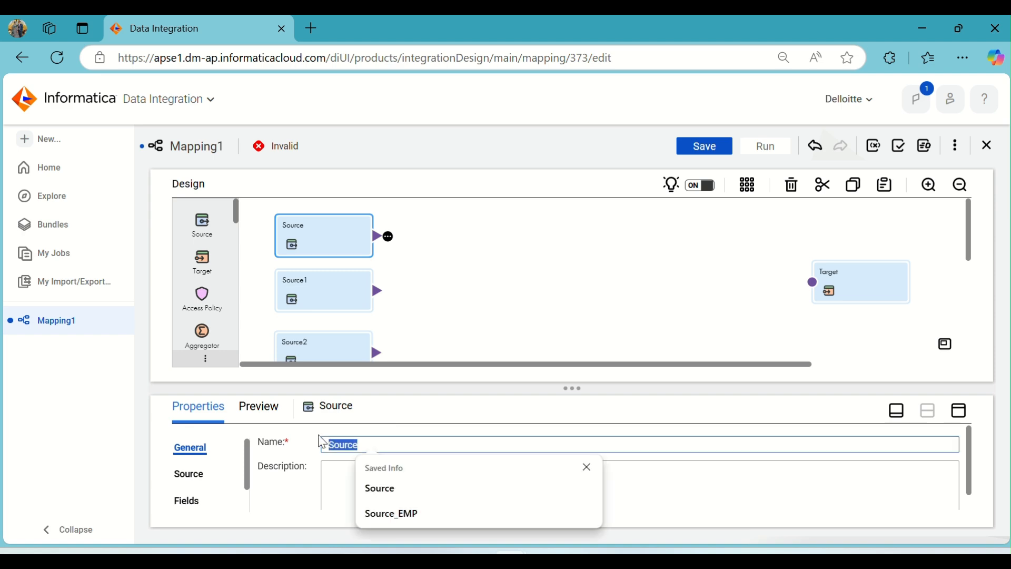
{"action": "key", "text": "alt+Tab"}
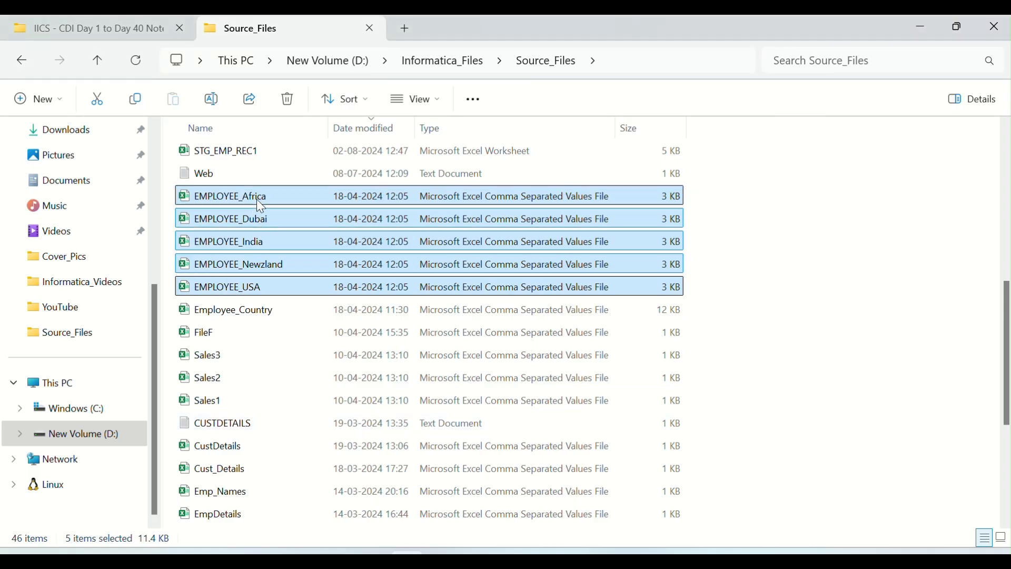
{"action": "key", "text": "alt+Tab"}
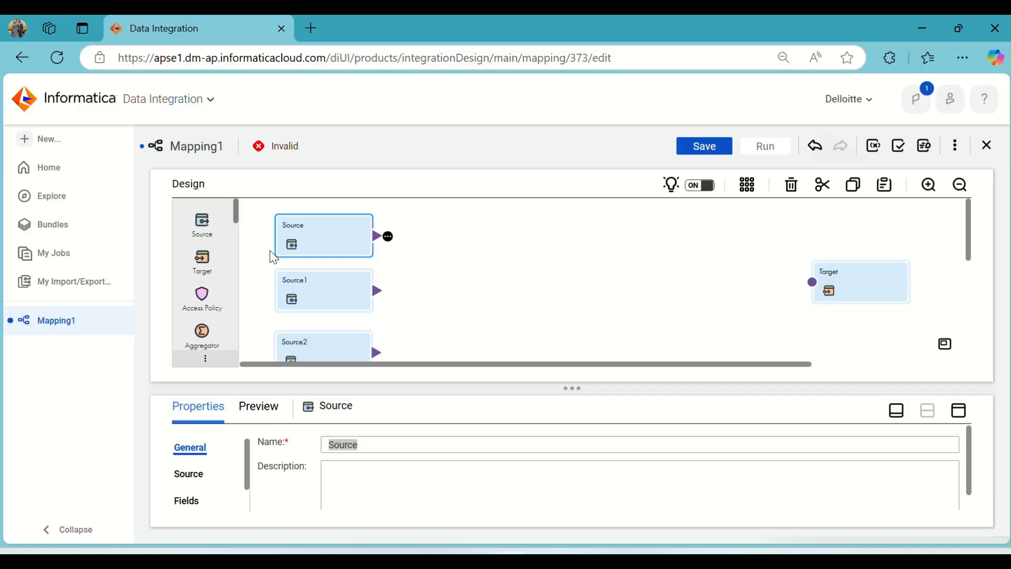
{"action": "key", "text": "Right"}
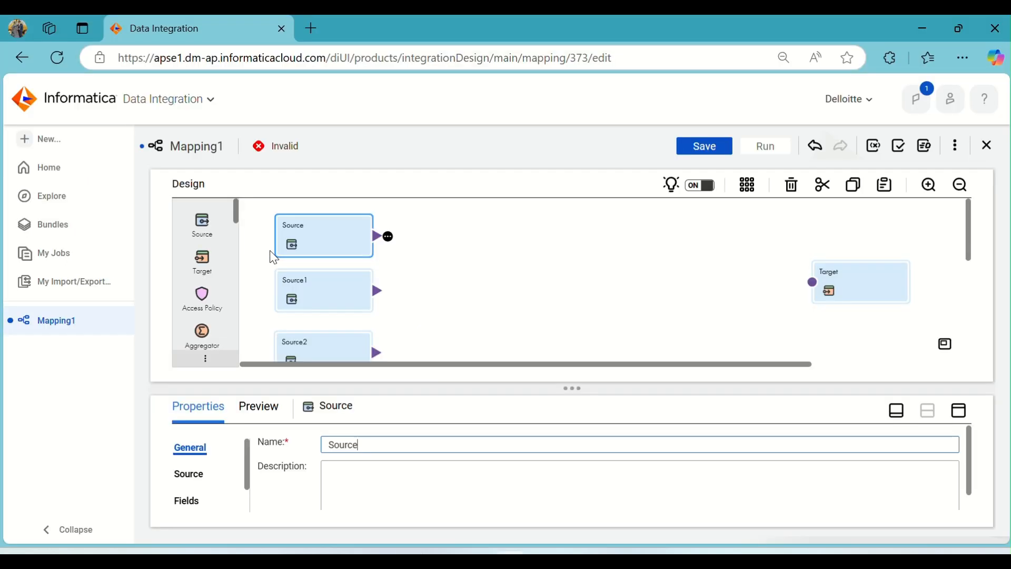
{"action": "type", "text": "_Africa"}
Rename the Source1 transformation as Source_India.
{"action": "left_click", "coordinate": [330, 292]}
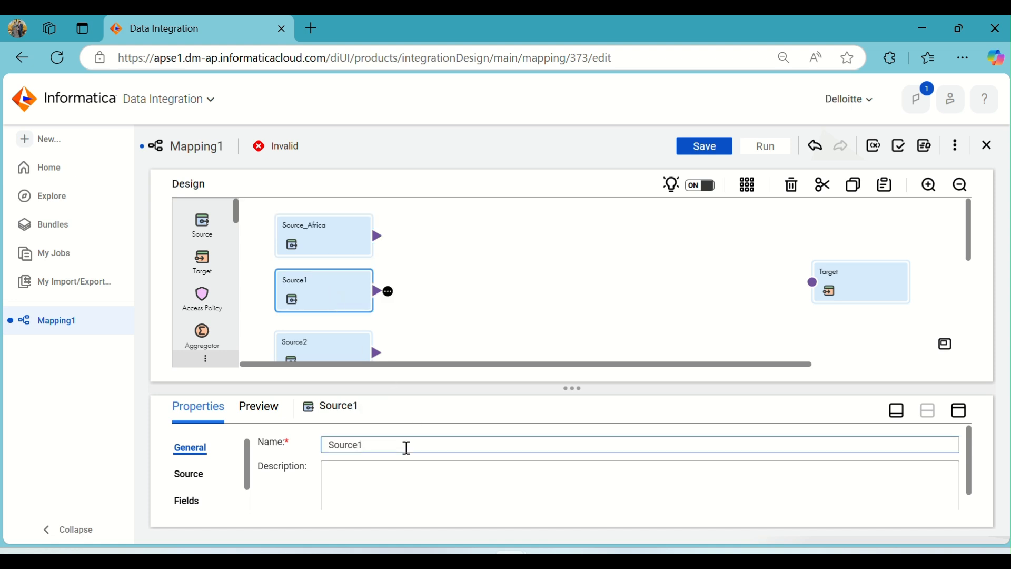
{"action": "left_click", "coordinate": [407, 448]}
{"action": "key", "text": "BackSpace"}
{"action": "type", "text": "_India"}
Rename the Source2 transformation as Source_Dubai, with a capital D.
{"action": "left_click", "coordinate": [333, 350]}
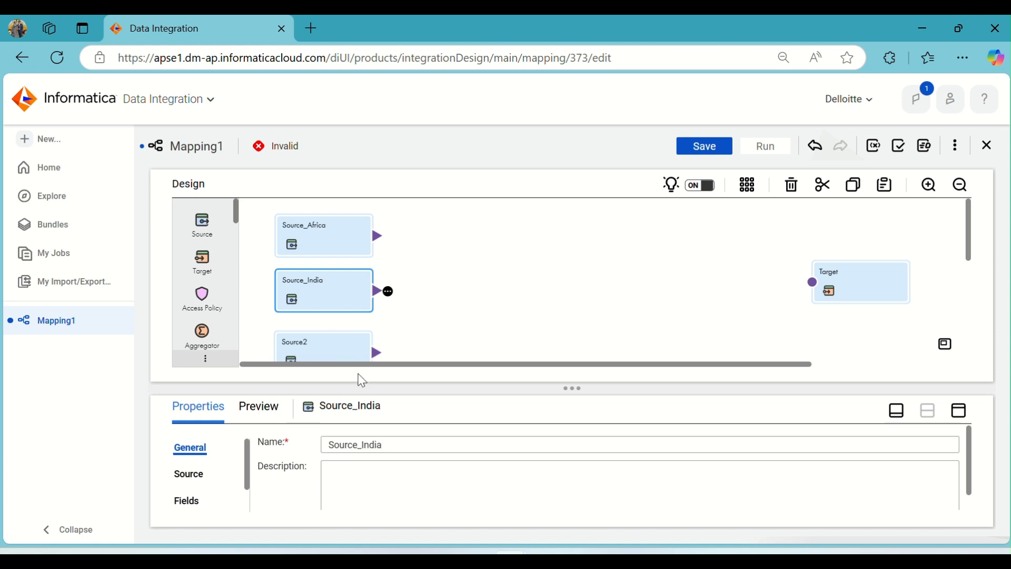
{"action": "left_click", "coordinate": [396, 436]}
{"action": "key", "text": "BackSpace"}
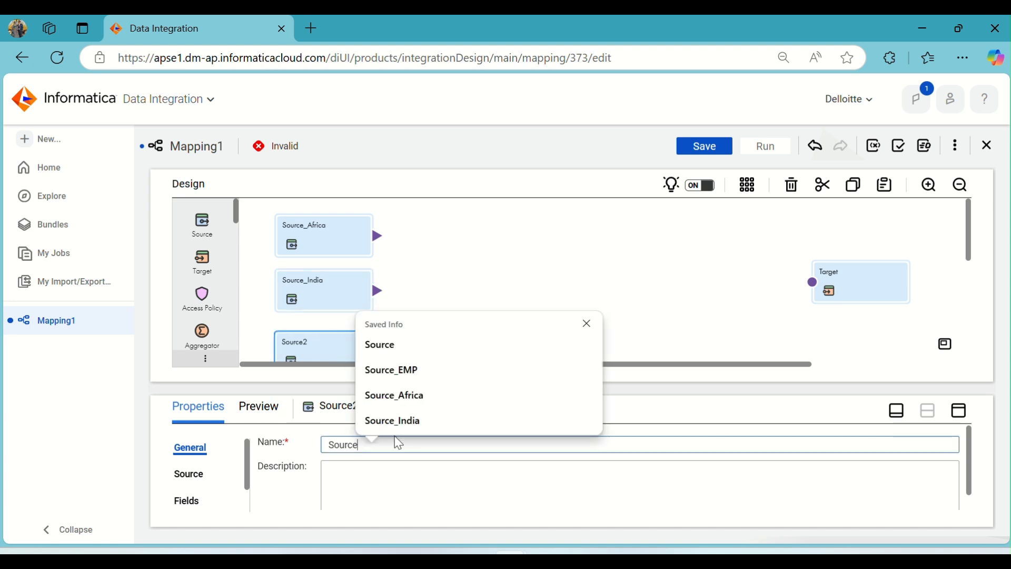
{"action": "type", "text": "_dubai"}
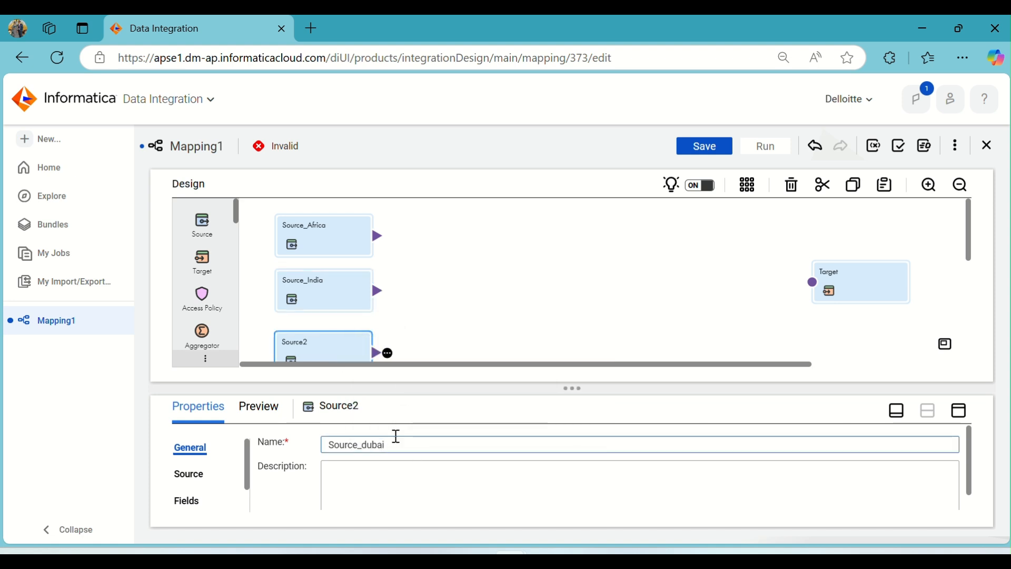
{"action": "key", "text": "BackSpace"}
{"action": "key", "text": "BackSpace"}
{"action": "key", "text": "BackSpace"}
{"action": "key", "text": "BackSpace"}
{"action": "key", "text": "BackSpace"}
{"action": "type", "text": "Dub"}
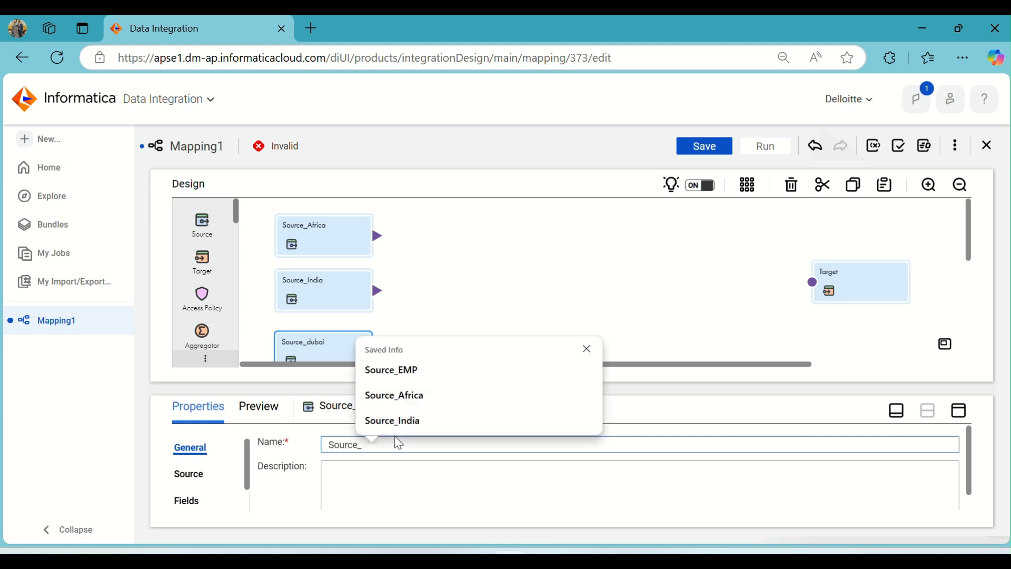
Rename the Source3 transformation as Source_Newzland, checking the country spelling against the employee files in Source_Files.
{"action": "scroll", "coordinate": [334, 267], "scroll_direction": "down", "scroll_amount": 3}
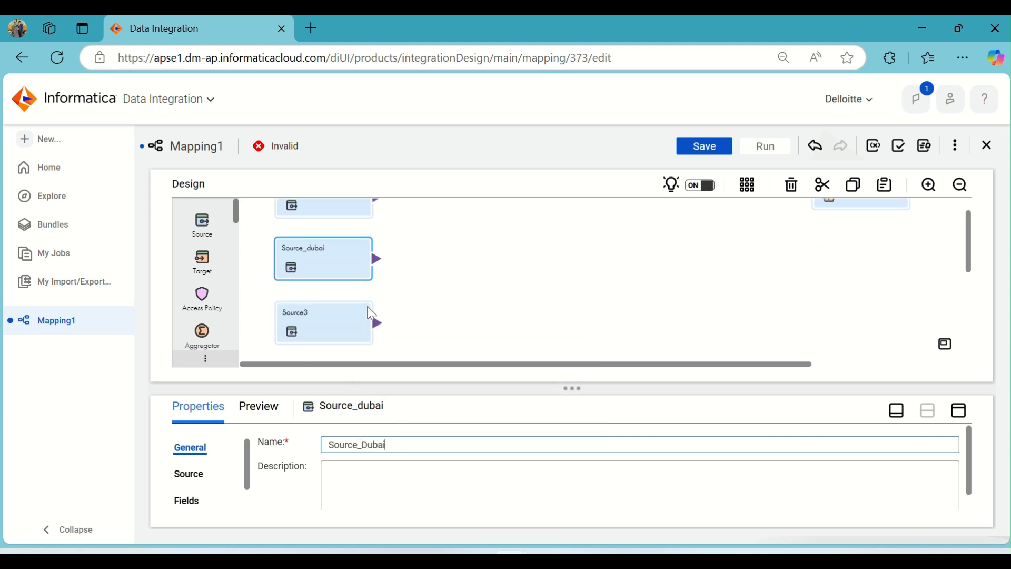
{"action": "left_click", "coordinate": [335, 266]}
{"action": "left_click", "coordinate": [393, 443]}
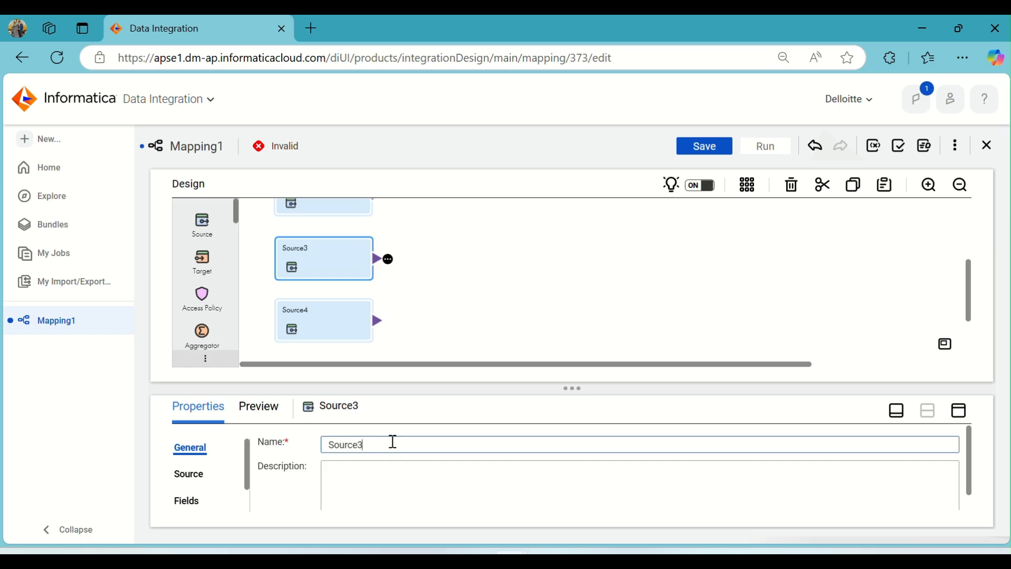
{"action": "key", "text": "alt+Tab"}
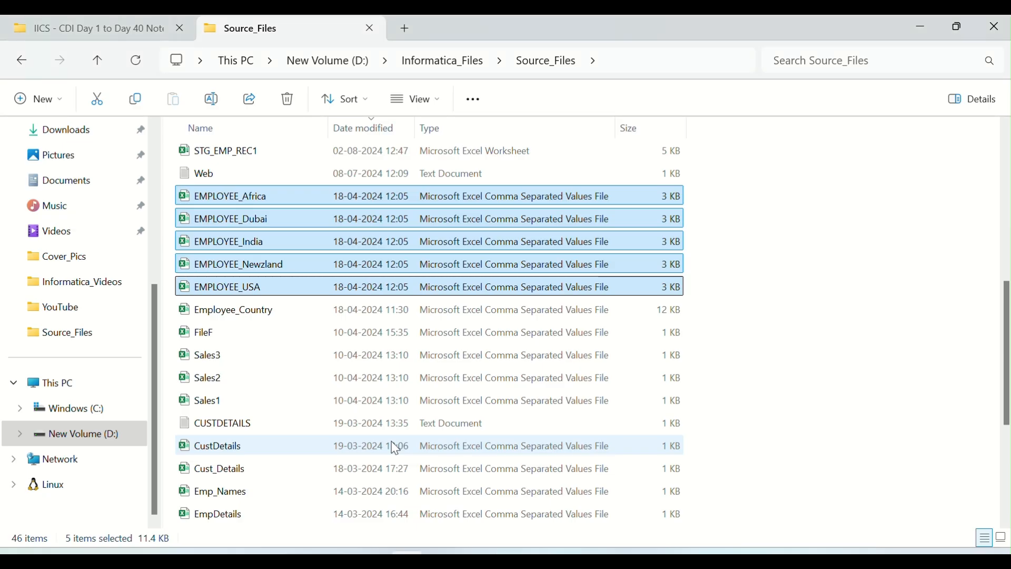
{"action": "key", "text": "alt+Tab"}
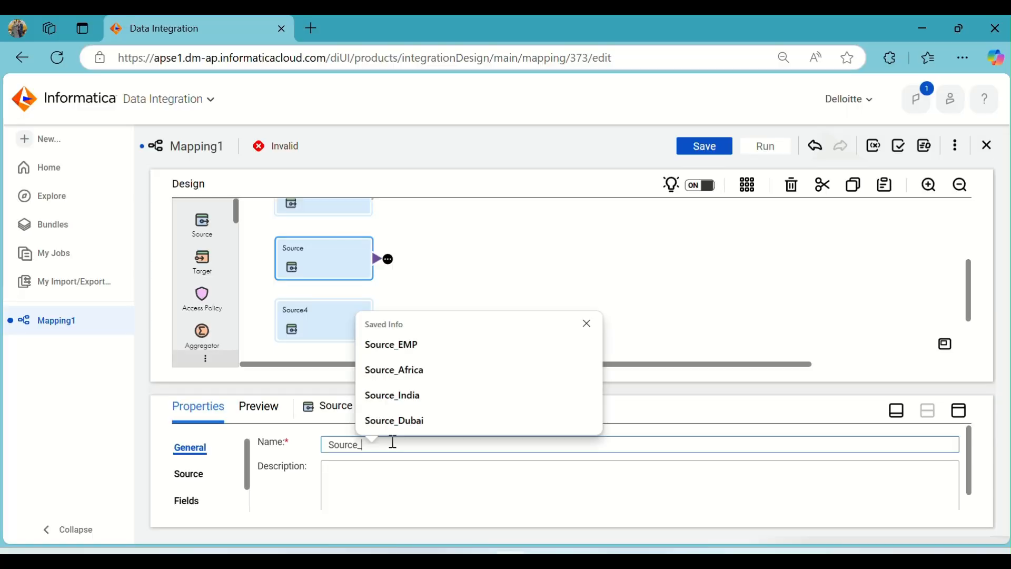
{"action": "type", "text": "Newzland"}
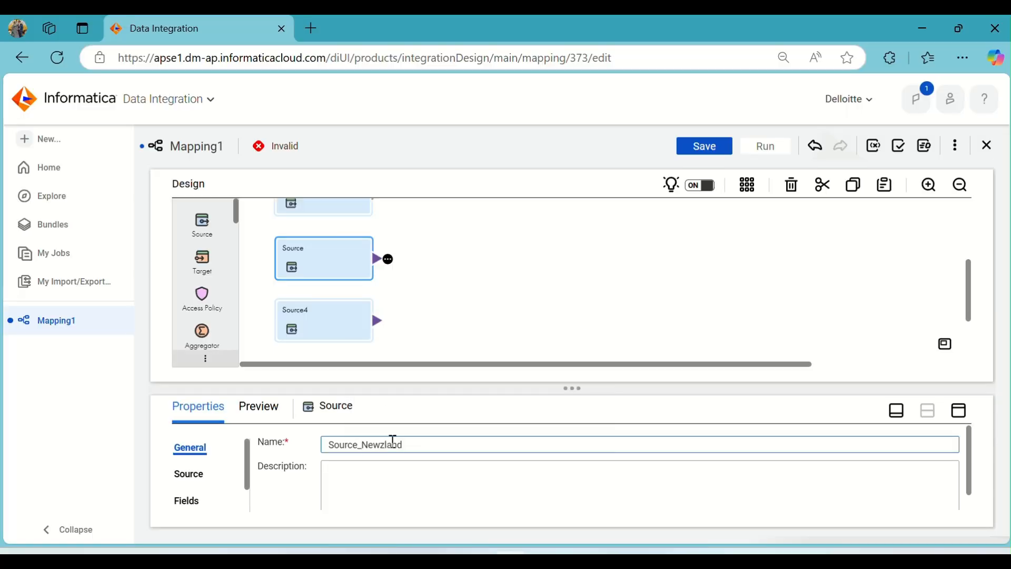
Rename the Source4 transformation as Source_USA.
{"action": "left_click", "coordinate": [349, 333]}
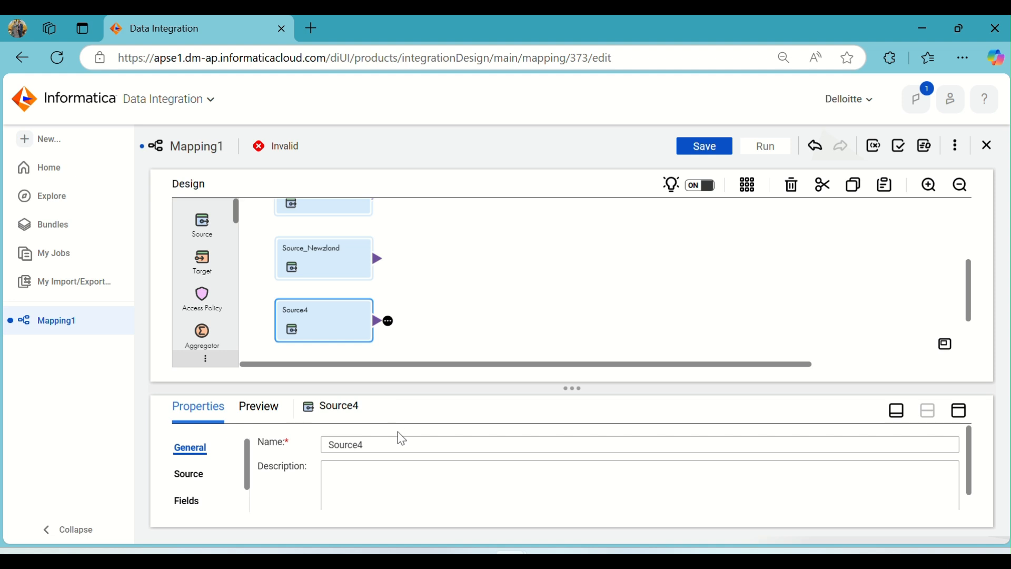
{"action": "key", "text": "BackSpace"}
{"action": "type", "text": "USA"}
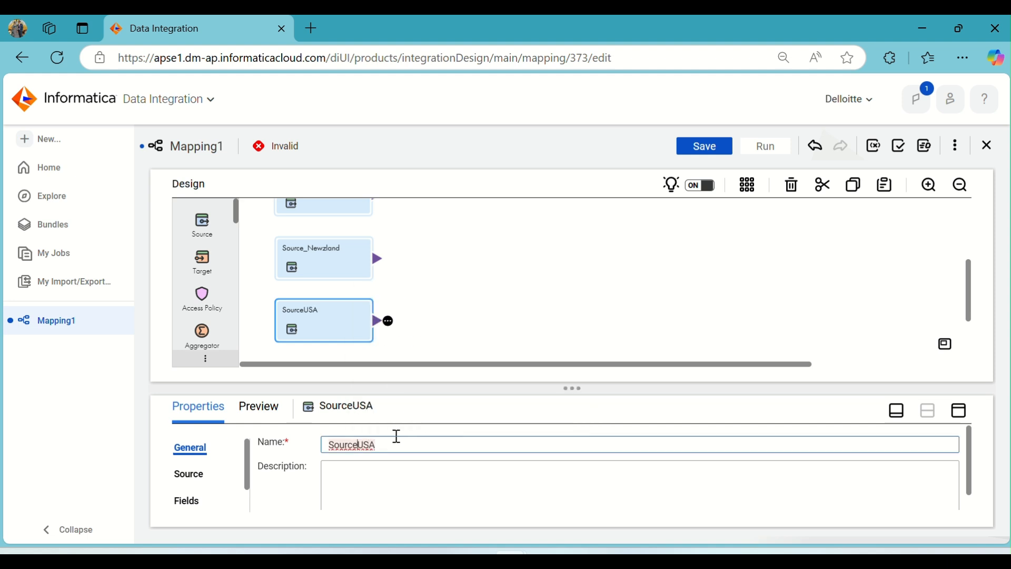
{"action": "type", "text": "_"}
{"action": "left_click", "coordinate": [465, 300]}
Set the connection of the Source_Africa transformation to FF_Source (Flat File).
{"action": "scroll", "coordinate": [362, 289], "scroll_direction": "up", "scroll_amount": 3}
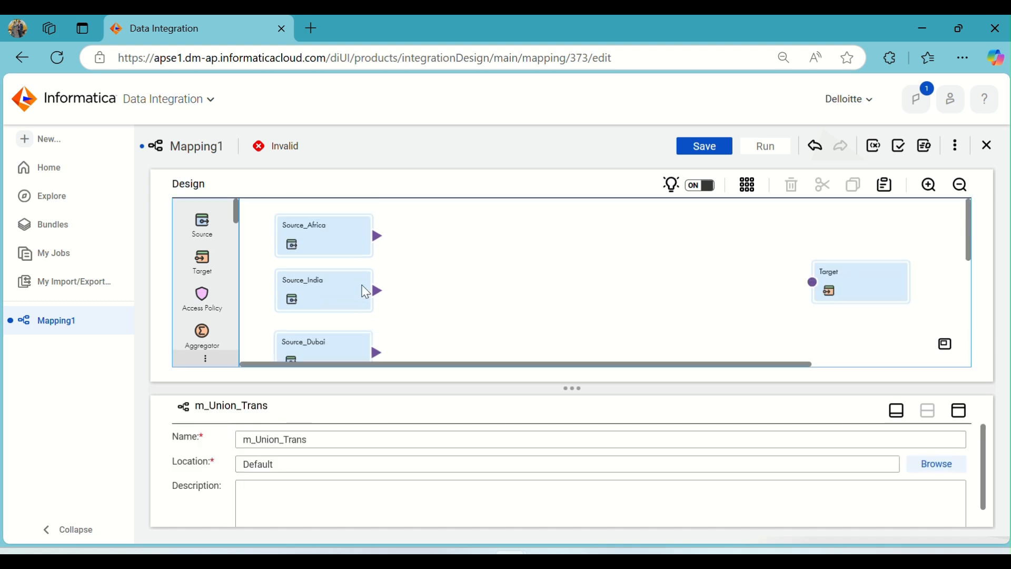
{"action": "left_click", "coordinate": [305, 236]}
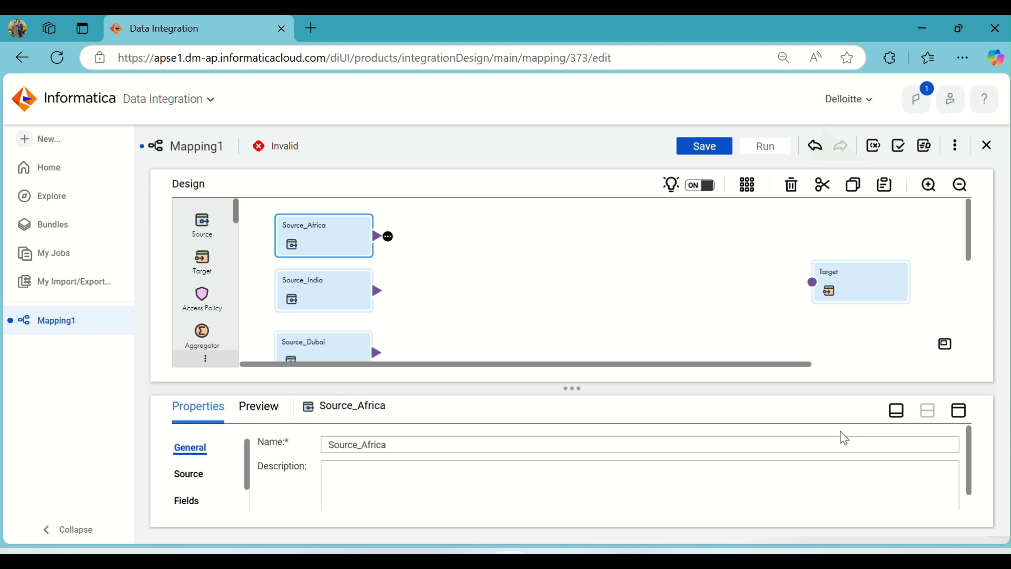
{"action": "left_click", "coordinate": [960, 417]}
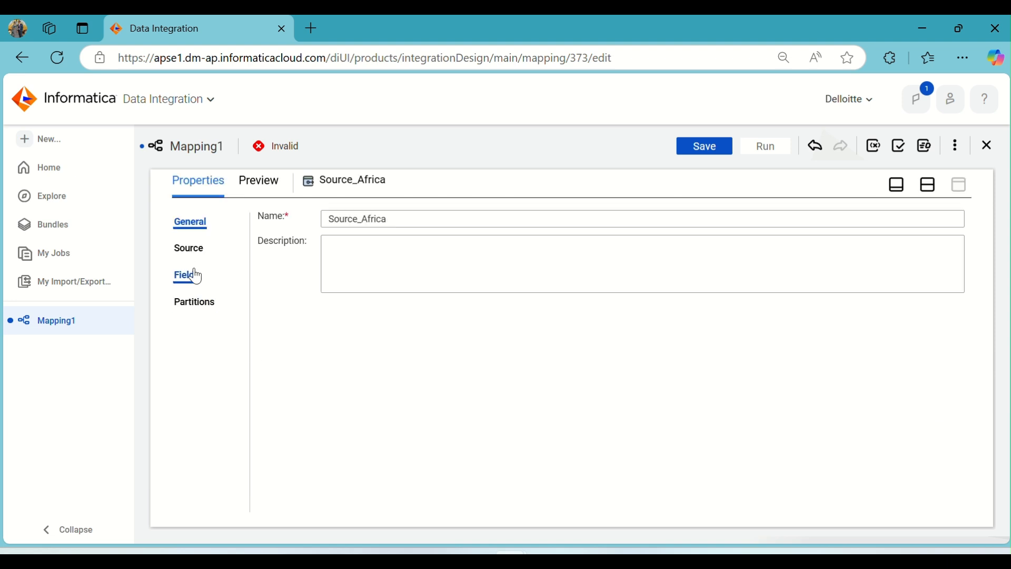
{"action": "left_click", "coordinate": [191, 249]}
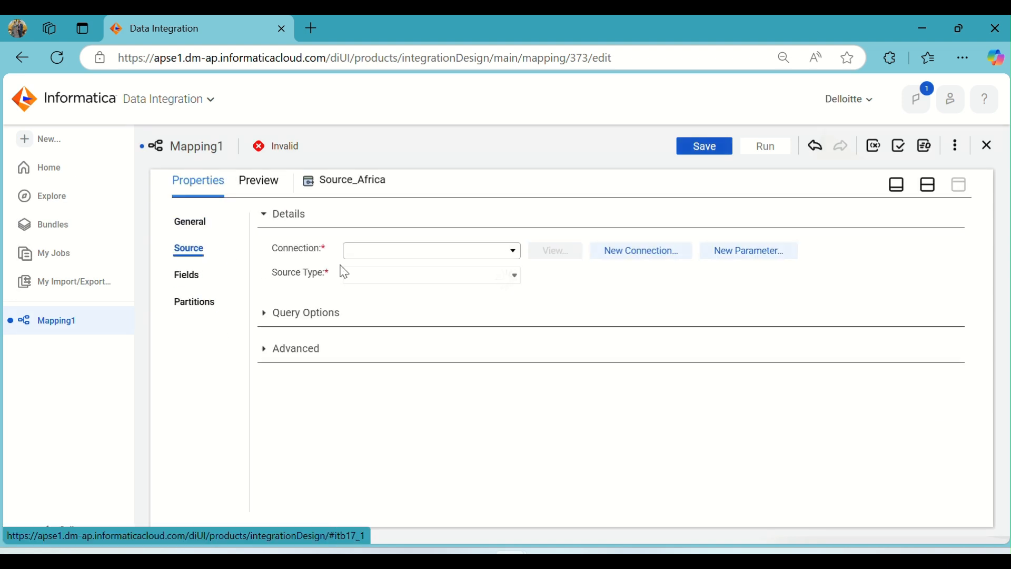
{"action": "left_click", "coordinate": [427, 253]}
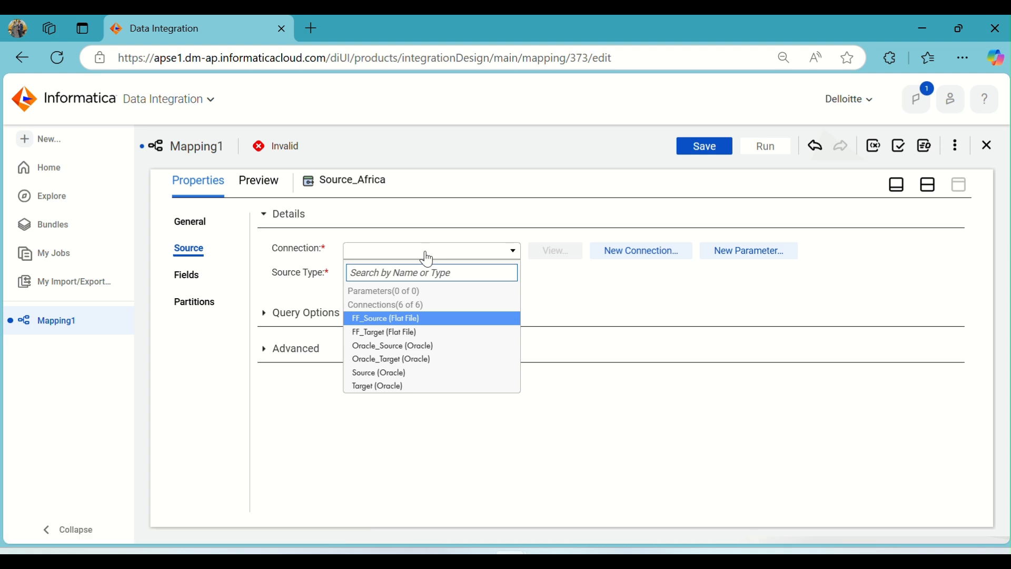
{"action": "left_click", "coordinate": [410, 318]}
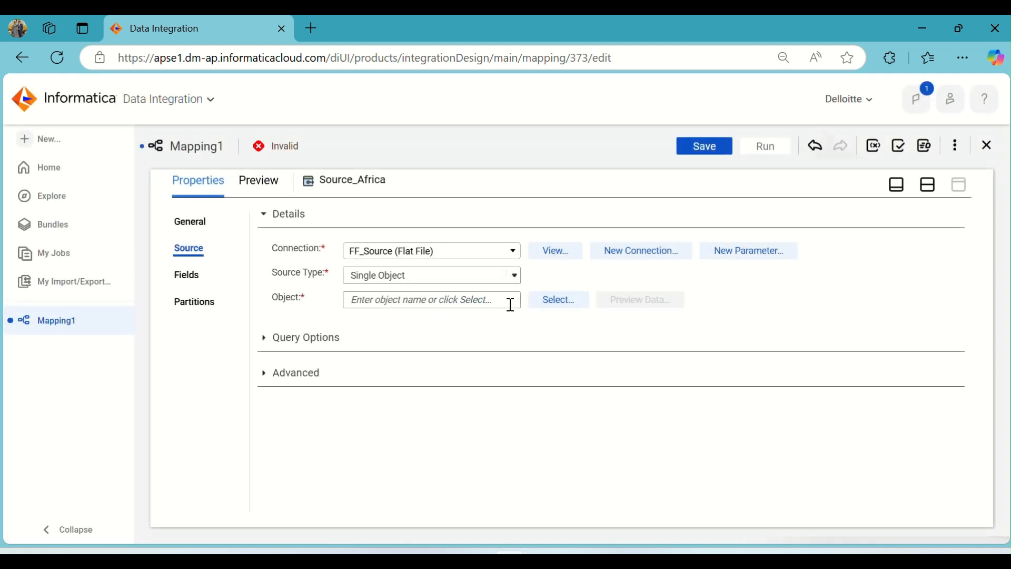
Select EMPLOYEE_Africa.CSV as the source object of Source_Africa.
{"action": "left_click", "coordinate": [547, 302]}
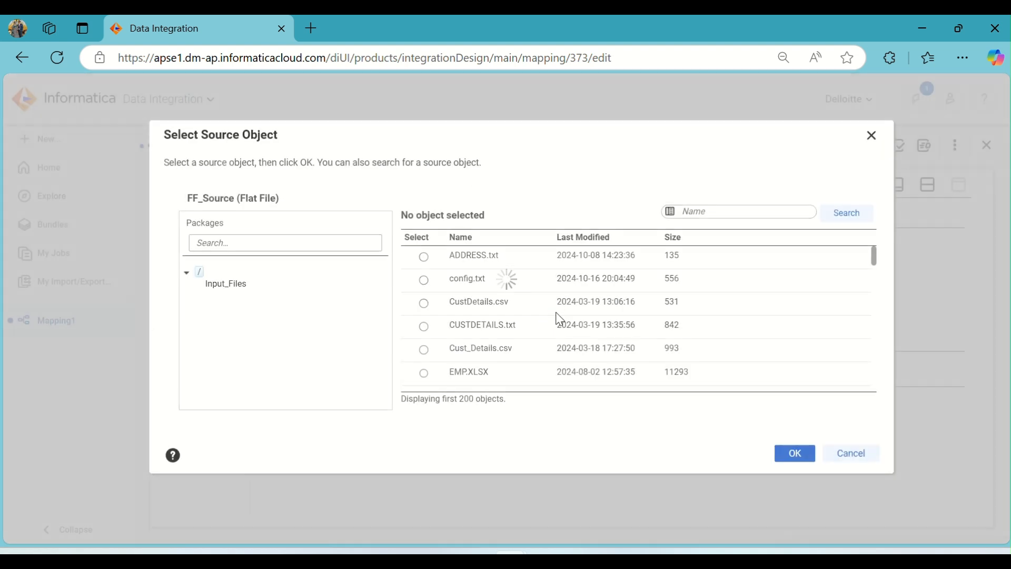
{"action": "scroll", "coordinate": [556, 308], "scroll_direction": "down", "scroll_amount": 2}
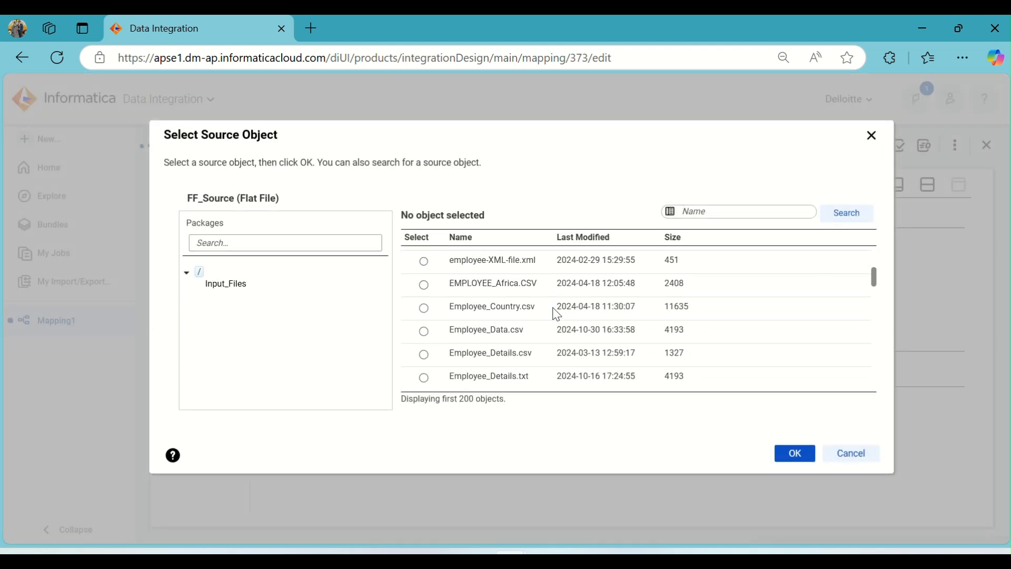
{"action": "left_click", "coordinate": [537, 282]}
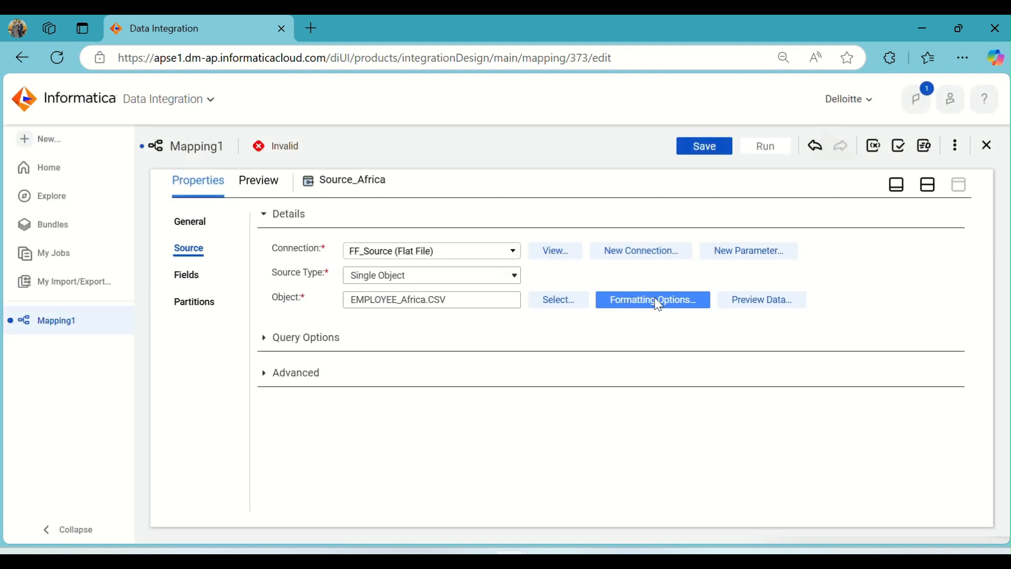
Check Source_Africa's formatting options against the EMPLOYEE_Africa file in Excel and accept comma delimiter, field labels from row 1 and first data row 2.
{"action": "left_click", "coordinate": [618, 307]}
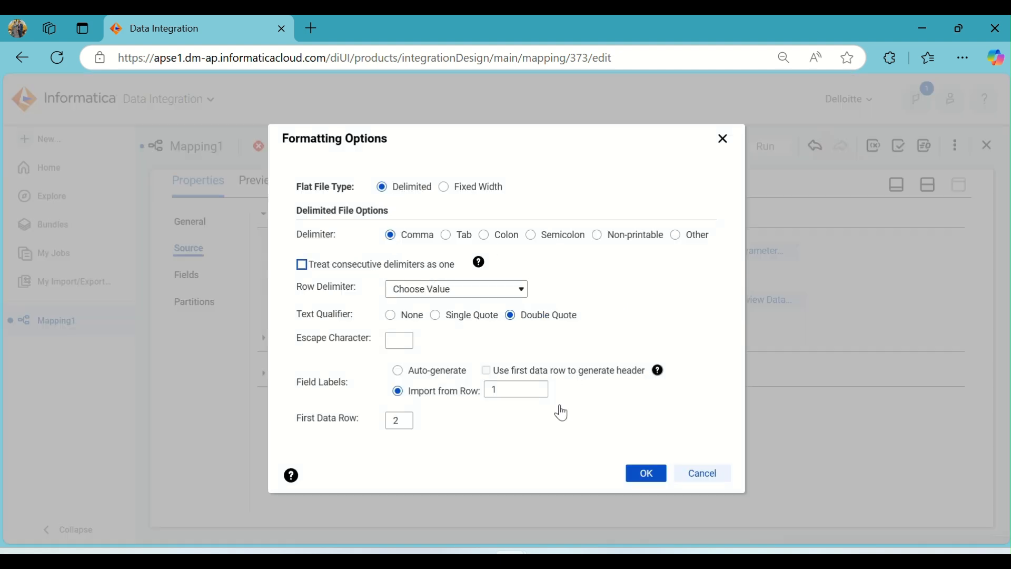
{"action": "left_click", "coordinate": [448, 559]}
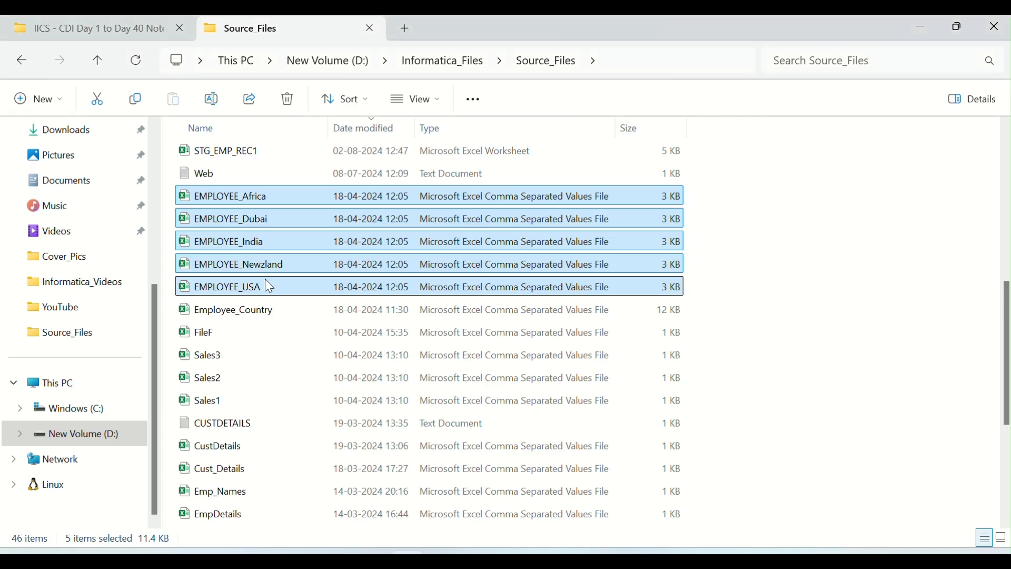
{"action": "left_click", "coordinate": [258, 266]}
{"action": "double_click", "coordinate": [247, 189]}
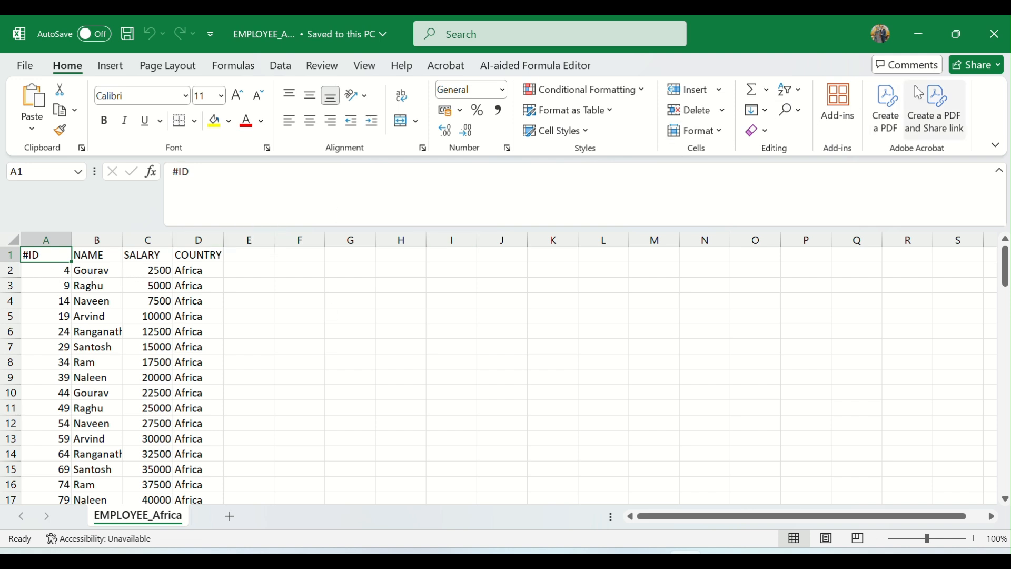
{"action": "left_click", "coordinate": [994, 34]}
{"action": "key", "text": "alt+Tab"}
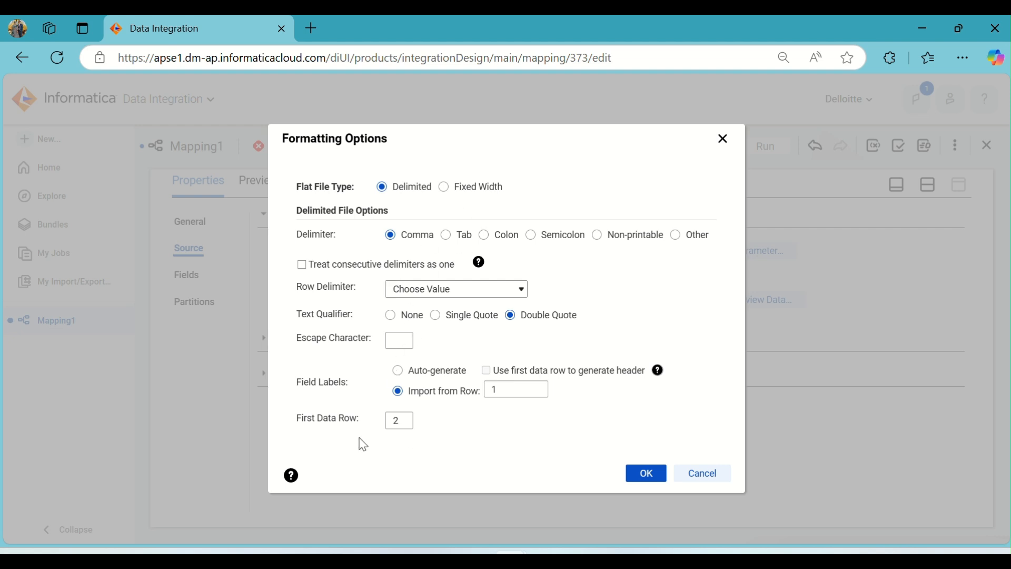
{"action": "left_click", "coordinate": [647, 473]}
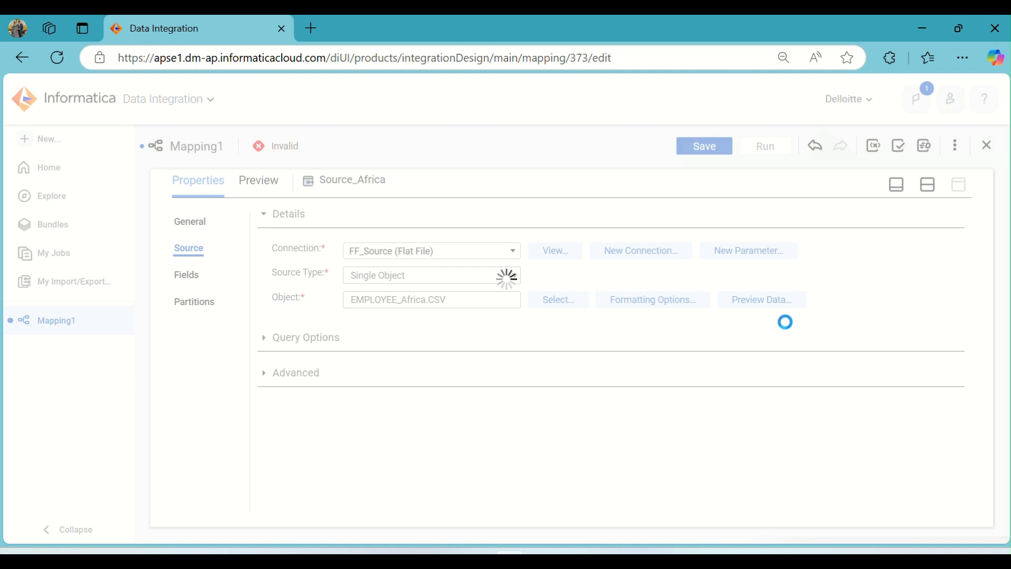
Preview the EMPLOYEE_Africa.CSV data to check its ID, name, salary and country columns.
{"action": "left_click", "coordinate": [771, 302]}
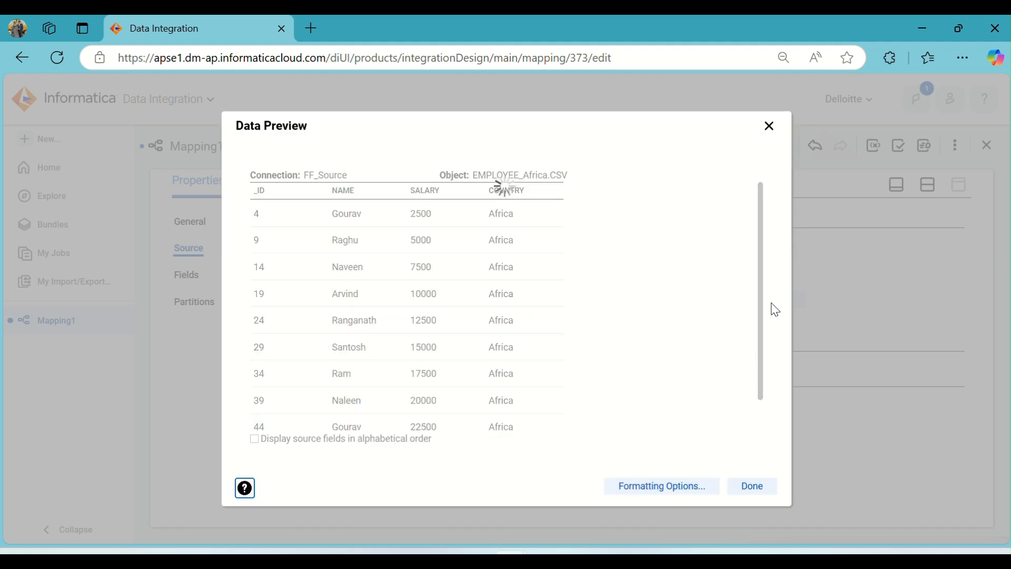
{"action": "scroll", "coordinate": [492, 286], "scroll_direction": "down", "scroll_amount": 1}
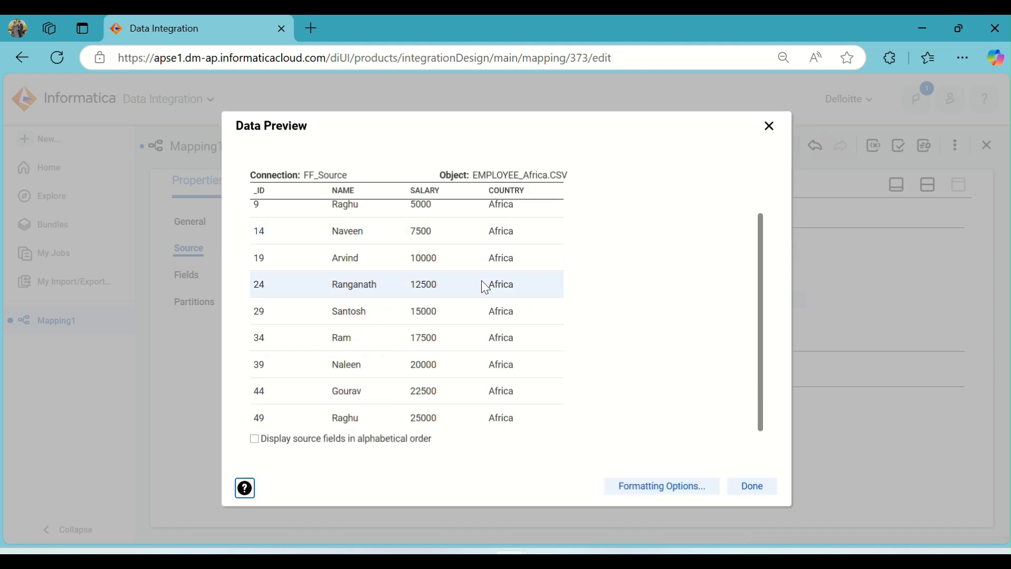
{"action": "scroll", "coordinate": [481, 280], "scroll_direction": "up", "scroll_amount": 1}
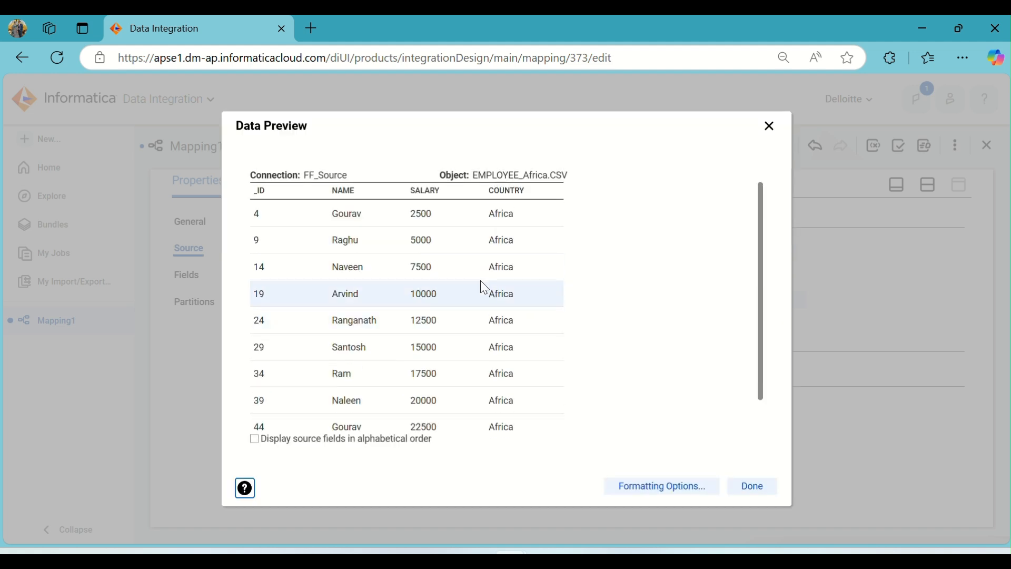
{"action": "left_click", "coordinate": [752, 487]}
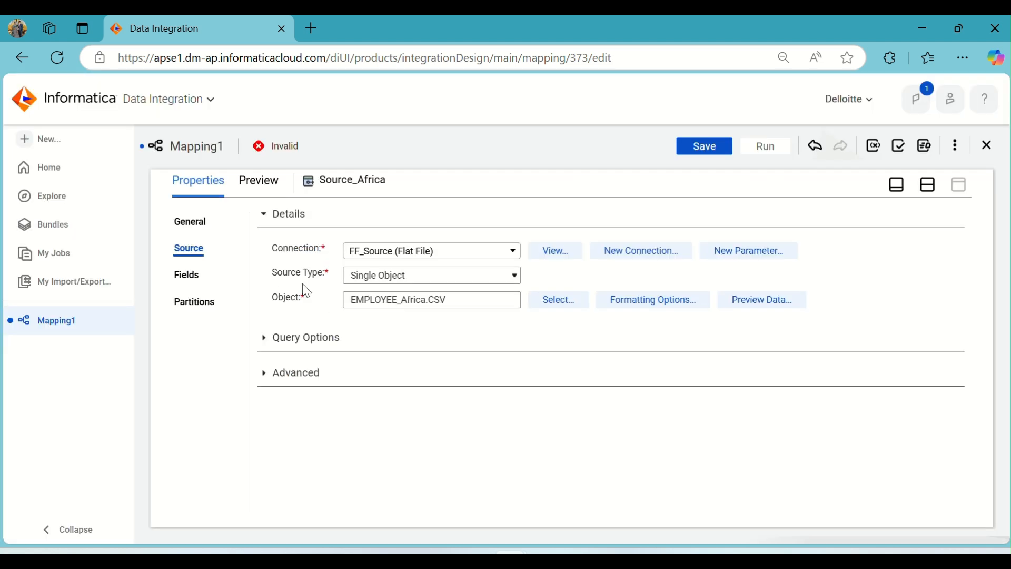
Open the source settings of the Source_India transformation in the enlarged properties view.
{"action": "left_click", "coordinate": [929, 185]}
{"action": "left_click", "coordinate": [329, 299]}
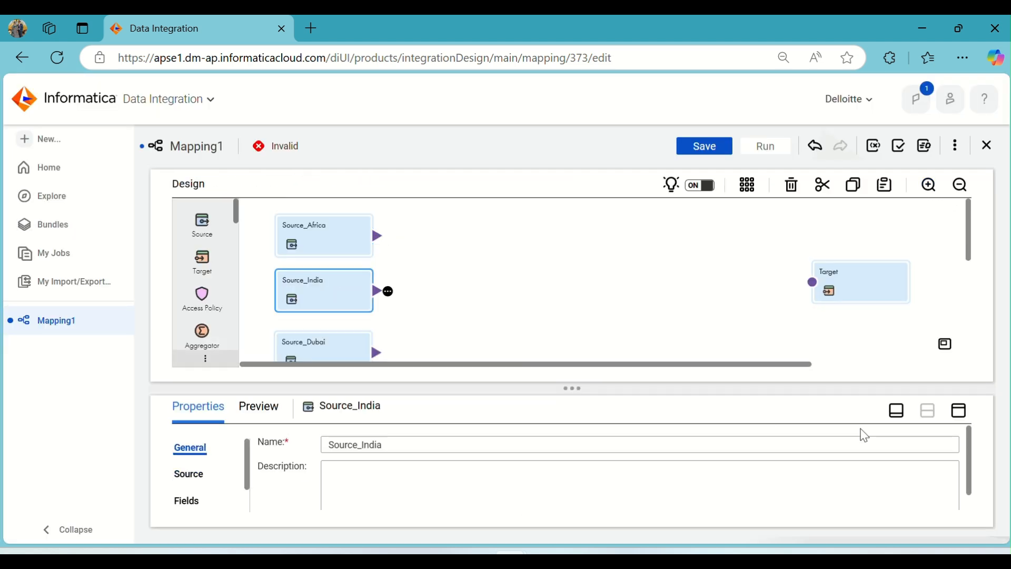
{"action": "left_click", "coordinate": [959, 411]}
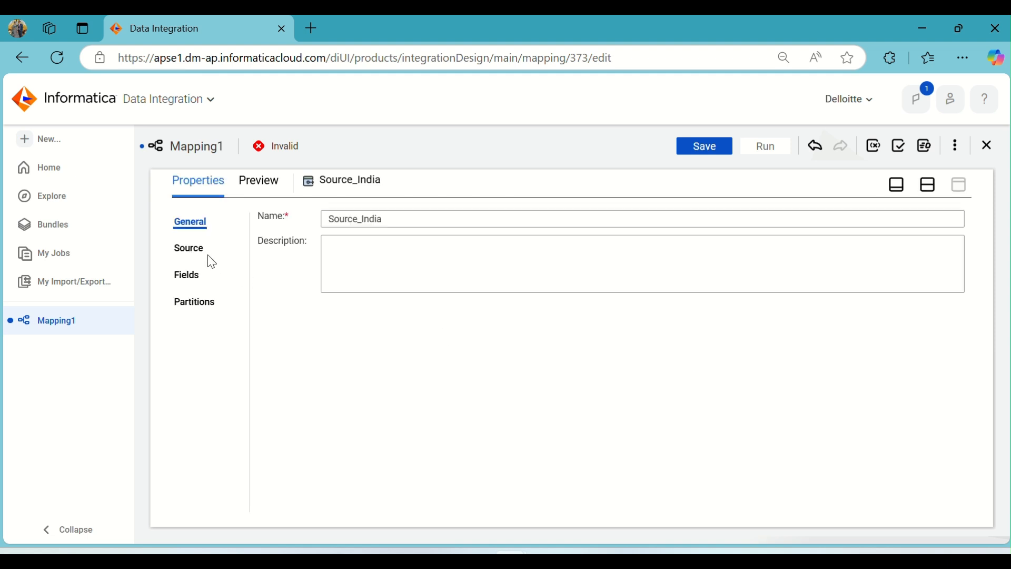
{"action": "left_click", "coordinate": [228, 242]}
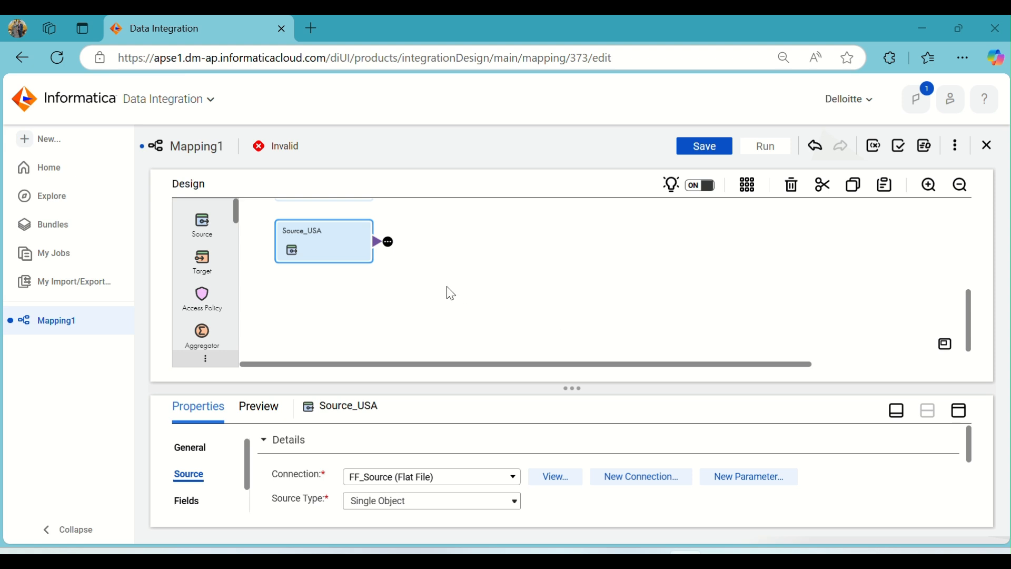
Move the Target slightly lower on the canvas and set its connection to Source (Oracle), checking the regions table in Oracle SQL Developer.
{"action": "scroll", "coordinate": [413, 287], "scroll_direction": "up", "scroll_amount": 3}
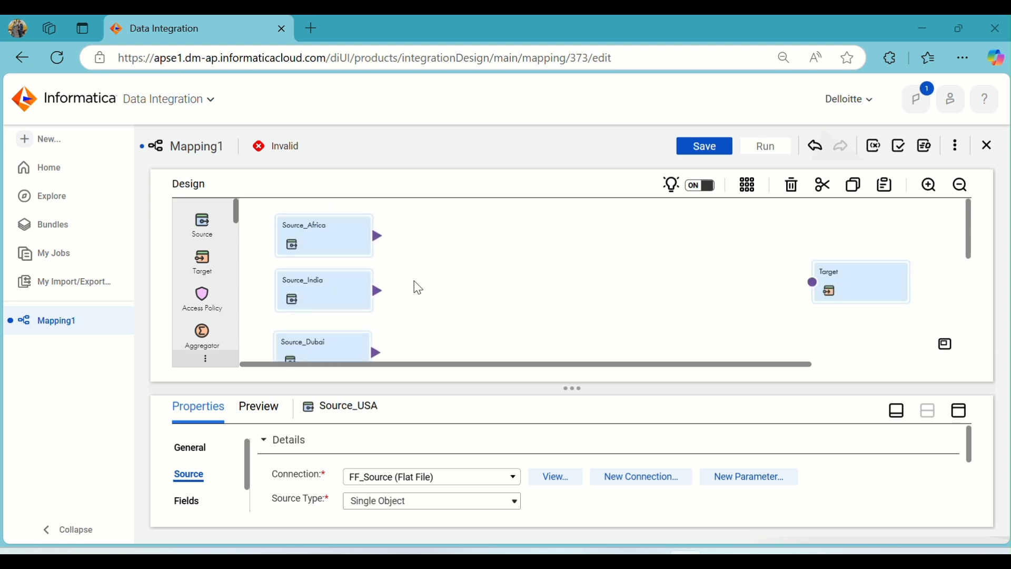
{"action": "left_click_drag", "start_coordinate": [846, 275], "coordinate": [864, 301]}
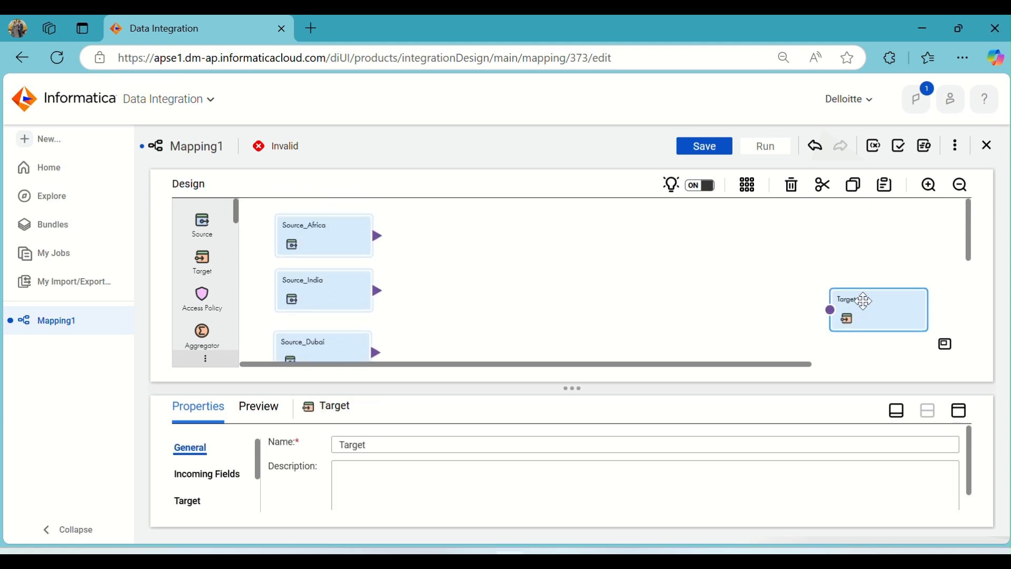
{"action": "left_click", "coordinate": [967, 415]}
{"action": "left_click", "coordinate": [187, 275]}
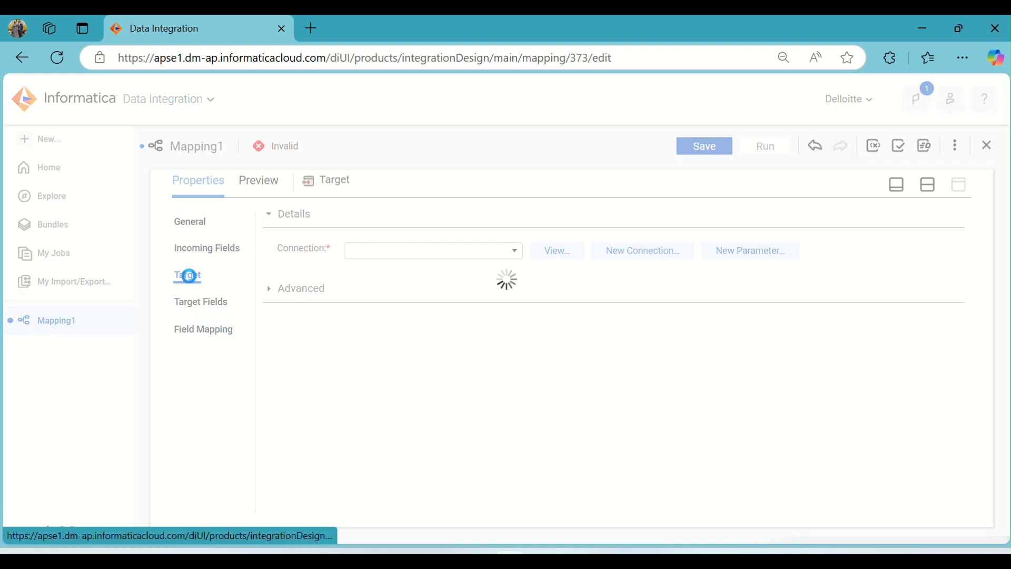
{"action": "left_click", "coordinate": [462, 253]}
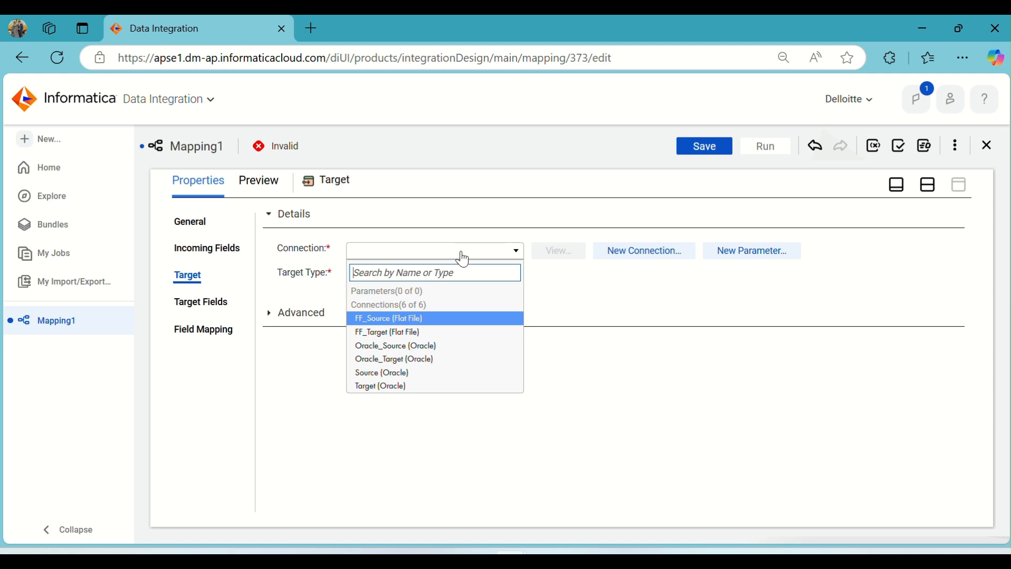
{"action": "left_click", "coordinate": [413, 374]}
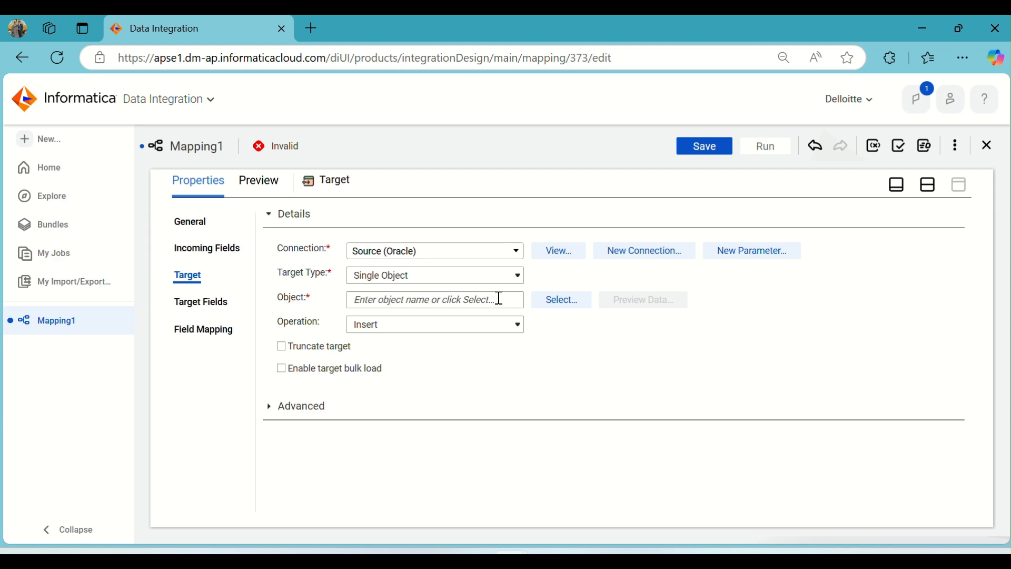
{"action": "left_click", "coordinate": [651, 561]}
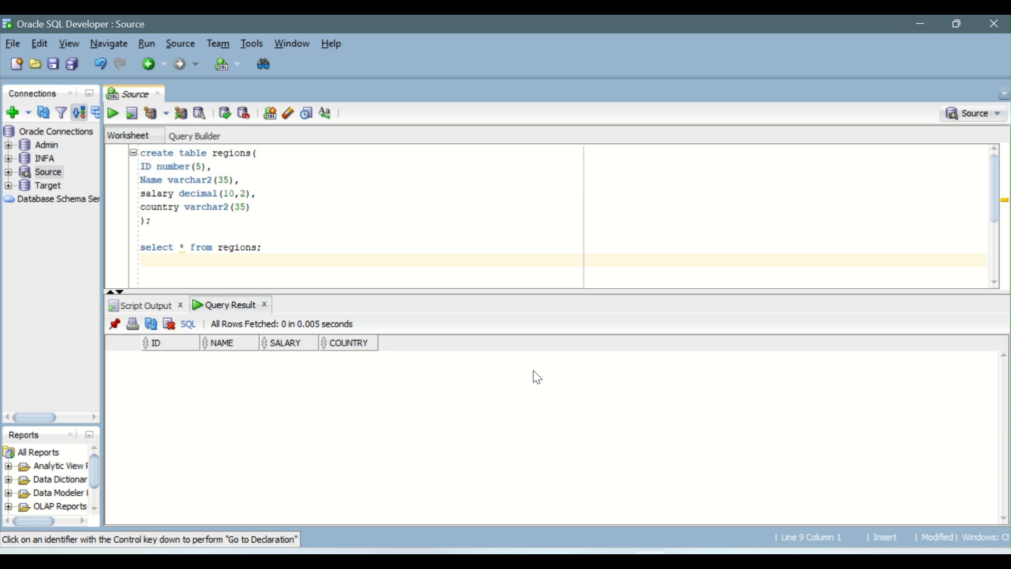
{"action": "key", "text": "alt+Tab"}
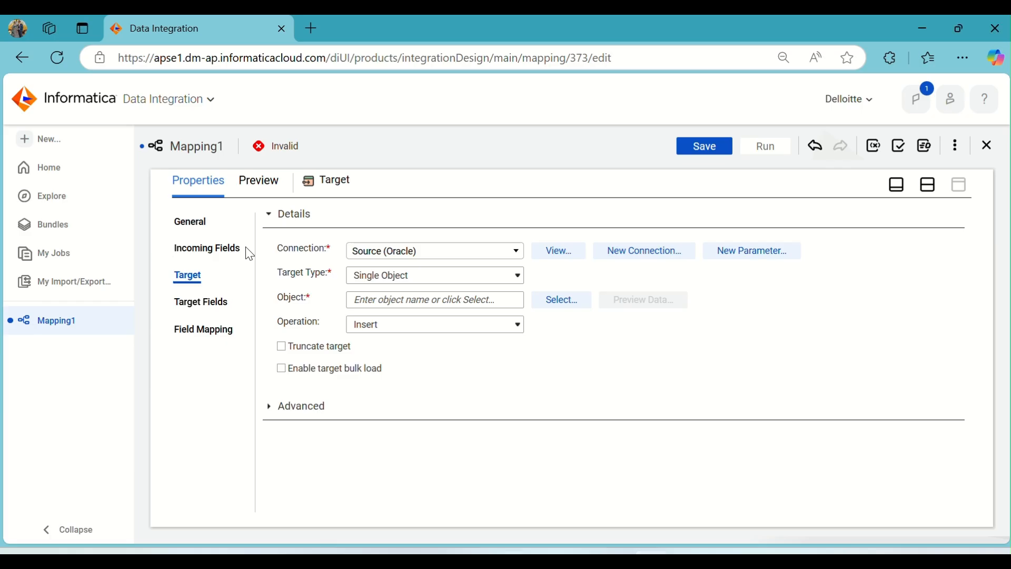
Select the existing REGIONS table as the Target's object and enable truncating the target.
{"action": "left_click", "coordinate": [542, 298]}
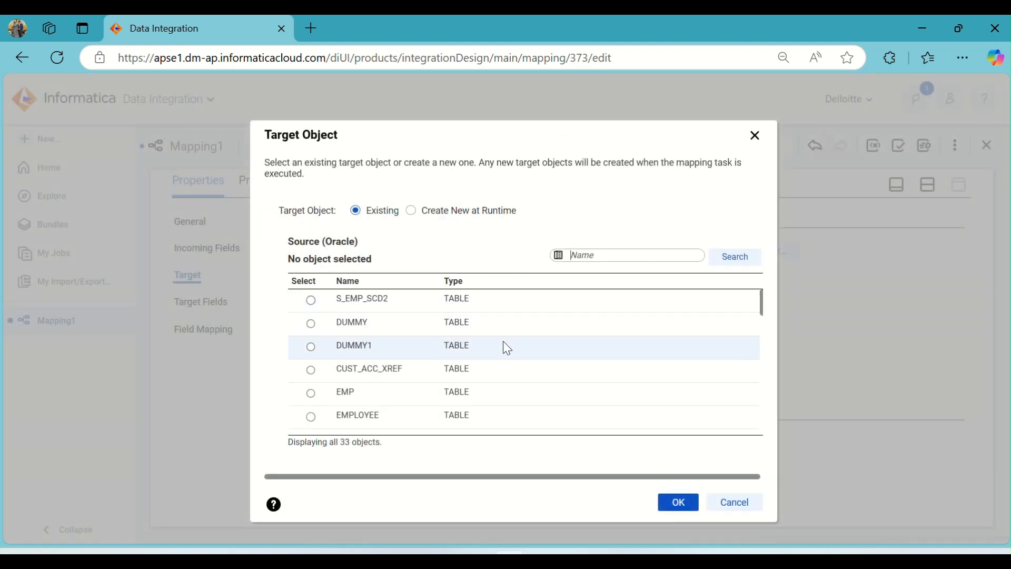
{"action": "scroll", "coordinate": [504, 342], "scroll_direction": "down", "scroll_amount": 2}
{"action": "scroll", "coordinate": [507, 348], "scroll_direction": "down", "scroll_amount": 2}
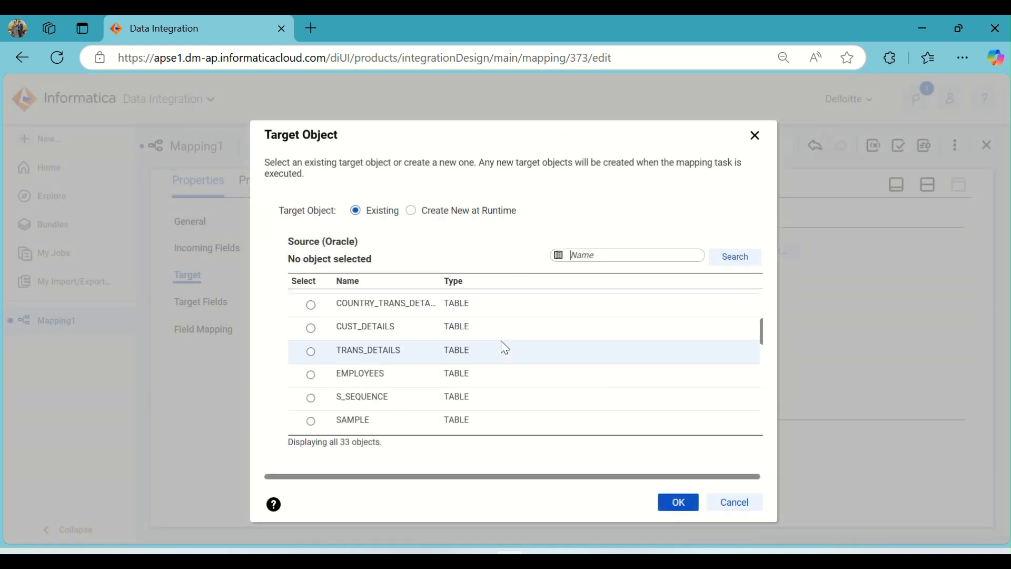
{"action": "scroll", "coordinate": [504, 347], "scroll_direction": "down", "scroll_amount": 2}
{"action": "scroll", "coordinate": [505, 347], "scroll_direction": "down", "scroll_amount": 3}
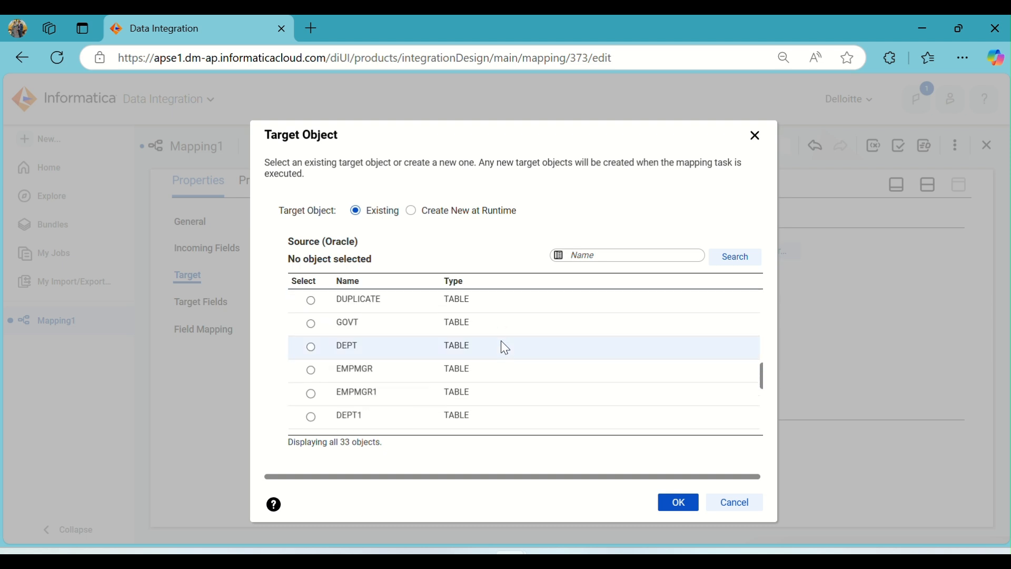
{"action": "scroll", "coordinate": [505, 348], "scroll_direction": "down", "scroll_amount": 3}
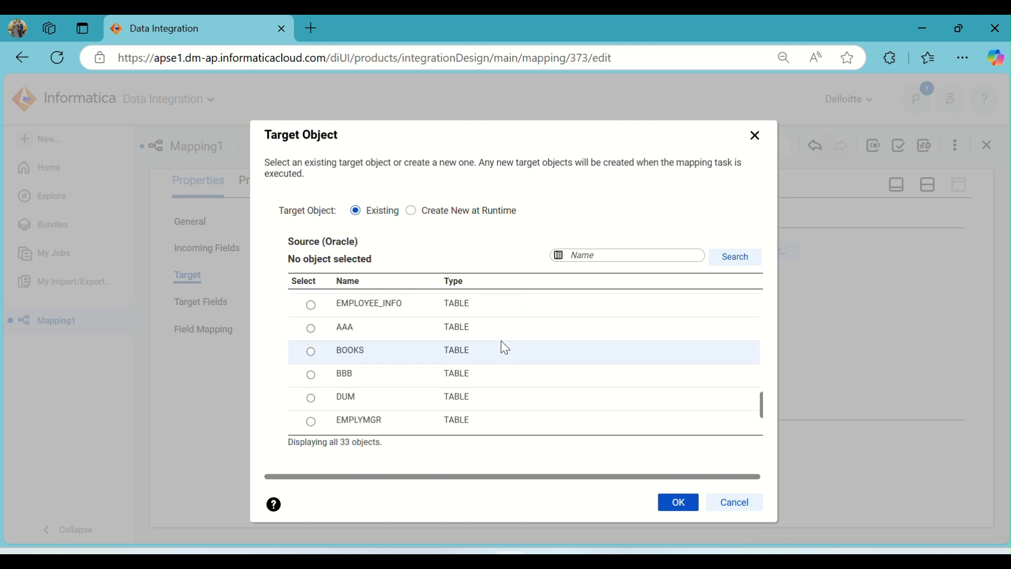
{"action": "scroll", "coordinate": [504, 348], "scroll_direction": "down", "scroll_amount": 2}
{"action": "left_click", "coordinate": [378, 370]}
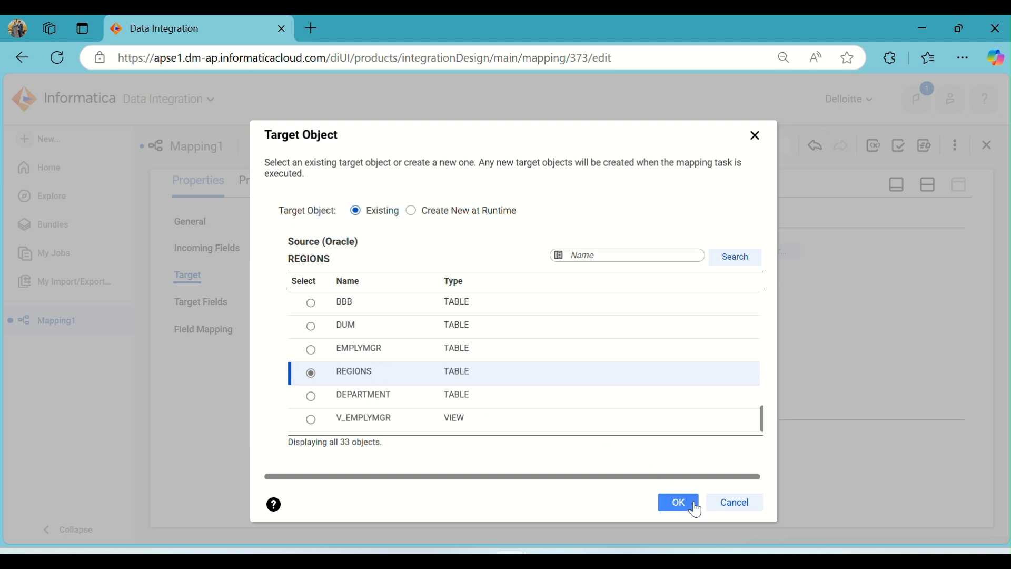
{"action": "left_click", "coordinate": [679, 502]}
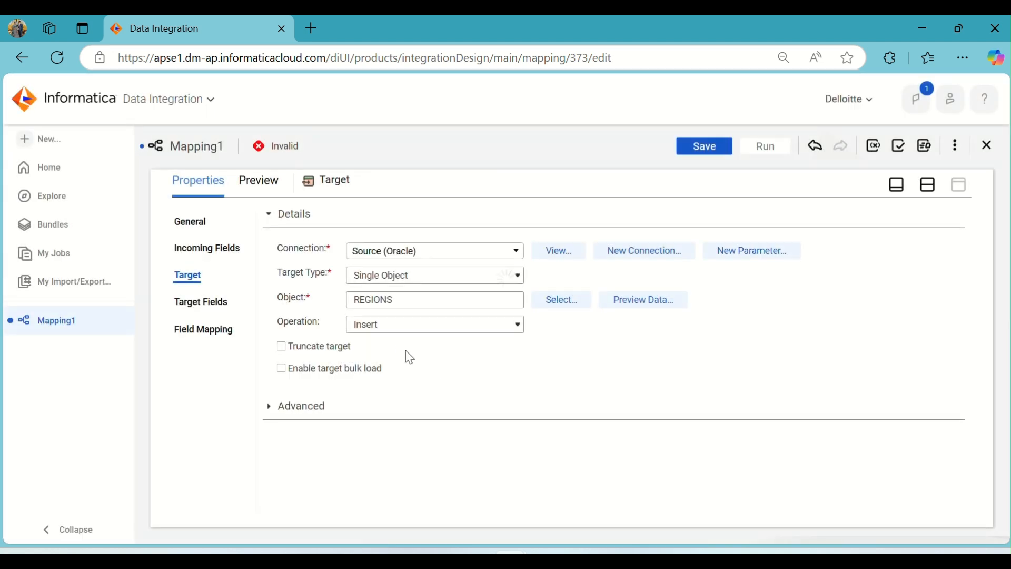
{"action": "left_click", "coordinate": [340, 352]}
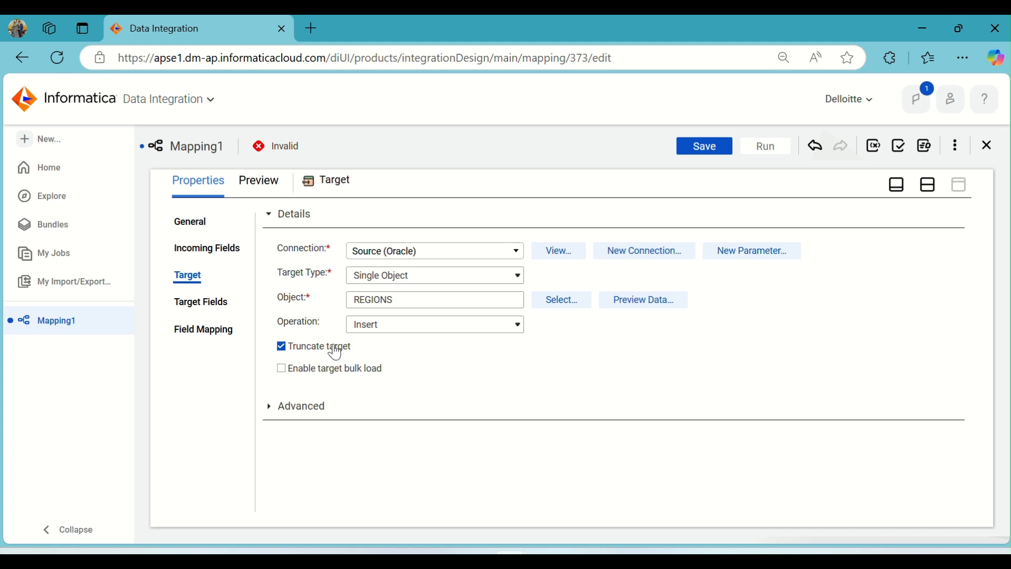
Review the Target's field list and general settings, and return to the split view with the design canvas.
{"action": "left_click", "coordinate": [211, 304]}
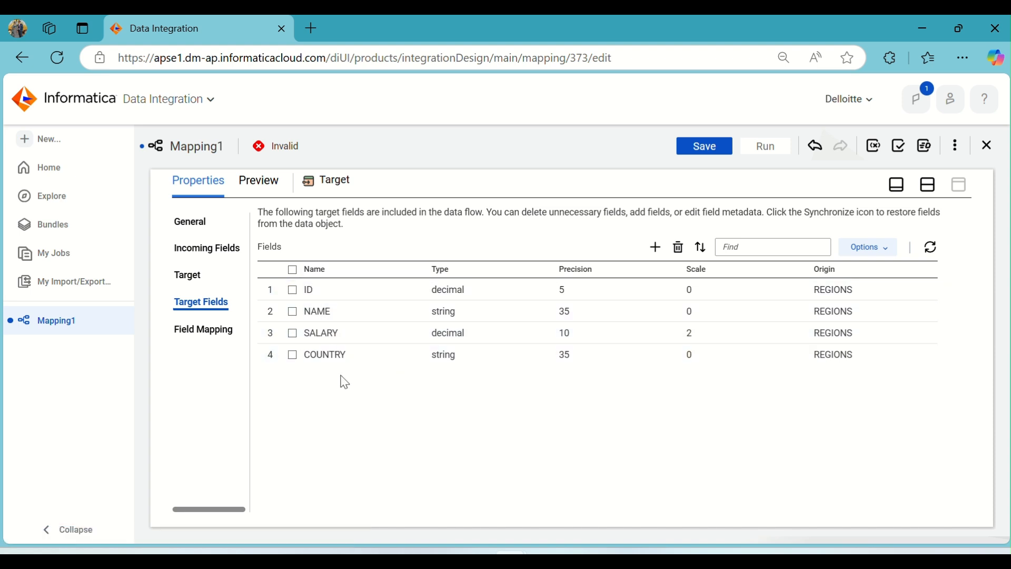
{"action": "left_click", "coordinate": [198, 222]}
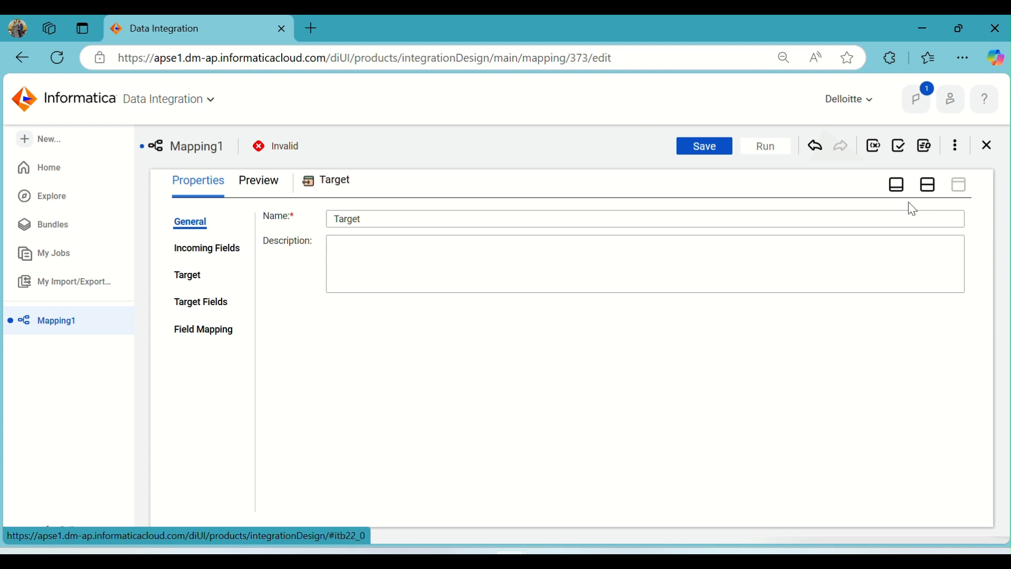
{"action": "left_click", "coordinate": [928, 187]}
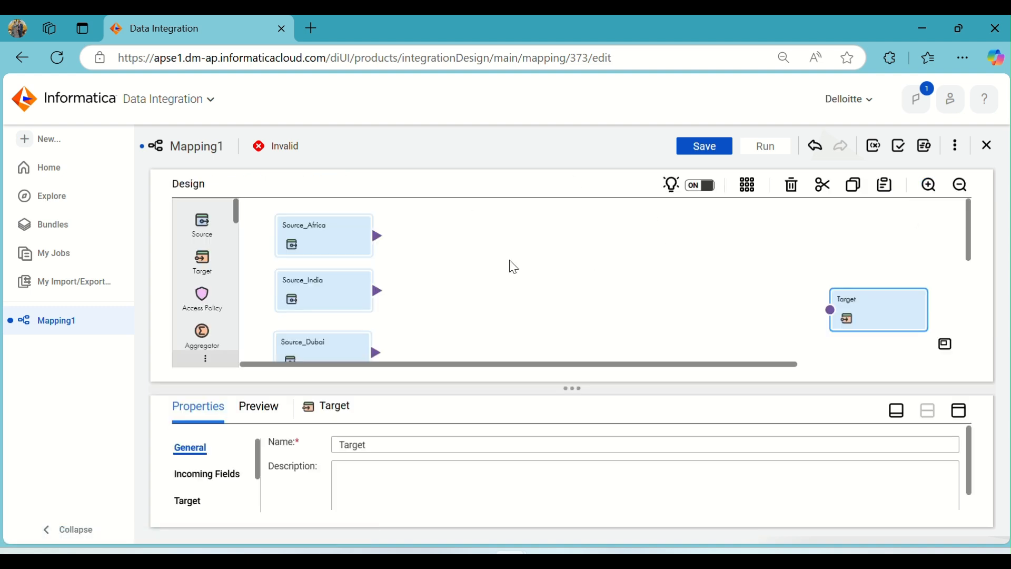
Deselect the Target on the canvas and save the m_Union_Trans mapping.
{"action": "left_click", "coordinate": [485, 276]}
{"action": "scroll", "coordinate": [211, 268], "scroll_direction": "down", "scroll_amount": 2}
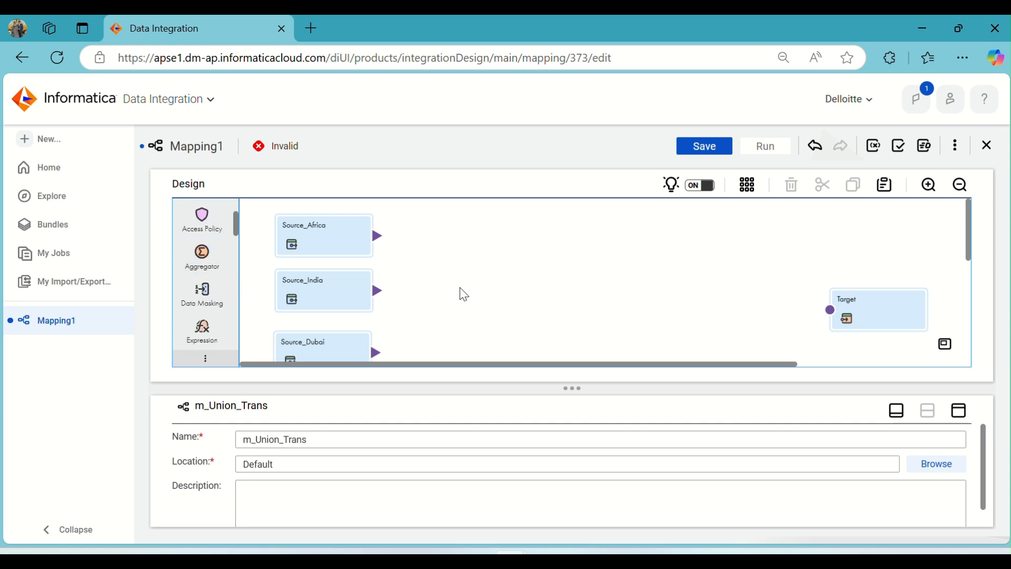
{"action": "left_click", "coordinate": [715, 153]}
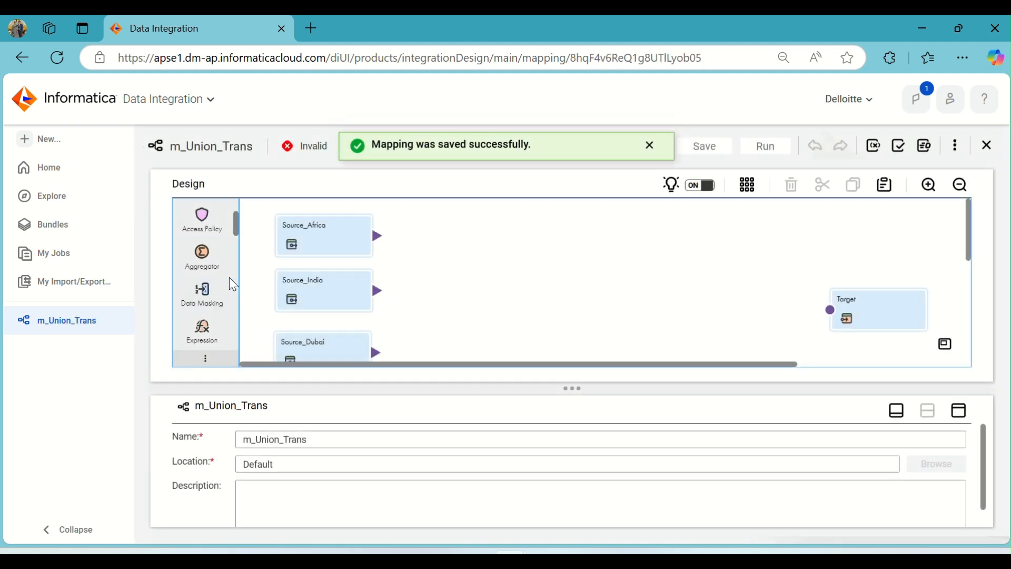
Add a Union transformation to the canvas between the sources and the Target, and expand its input groups.
{"action": "scroll", "coordinate": [232, 285], "scroll_direction": "down", "scroll_amount": 2}
{"action": "scroll", "coordinate": [233, 284], "scroll_direction": "down", "scroll_amount": 2}
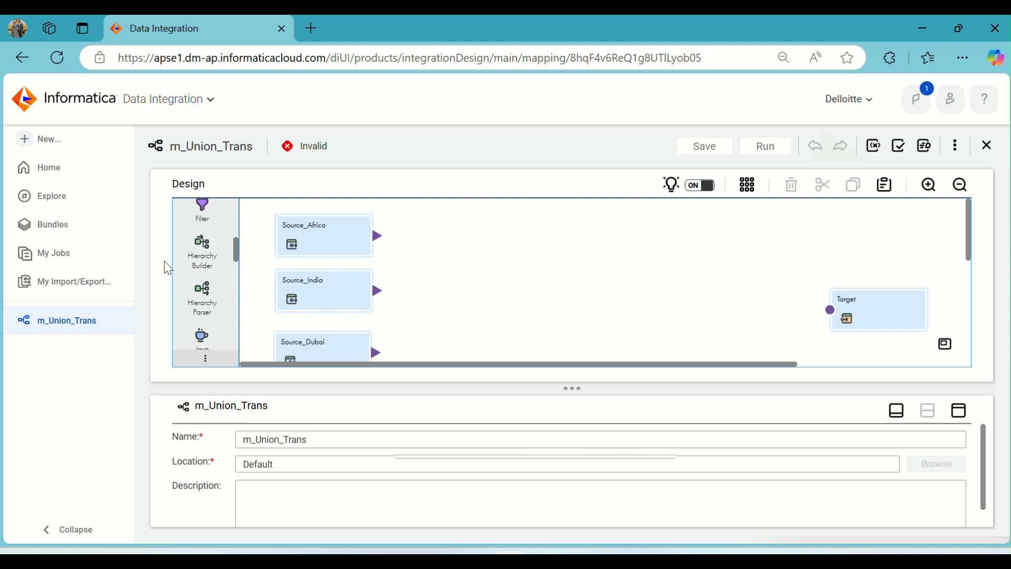
{"action": "scroll", "coordinate": [212, 260], "scroll_direction": "down", "scroll_amount": 2}
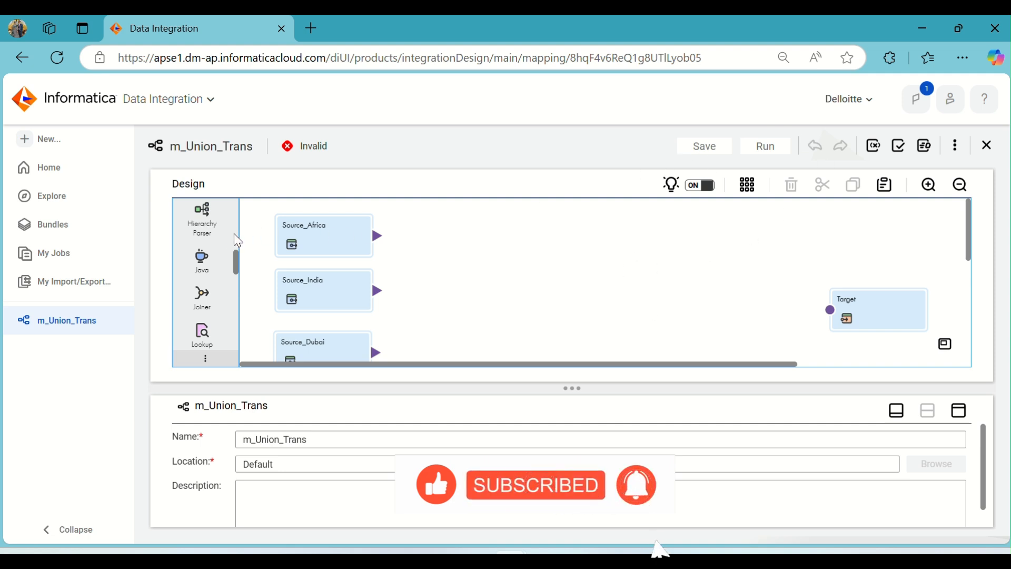
{"action": "scroll", "coordinate": [216, 248], "scroll_direction": "down", "scroll_amount": 8}
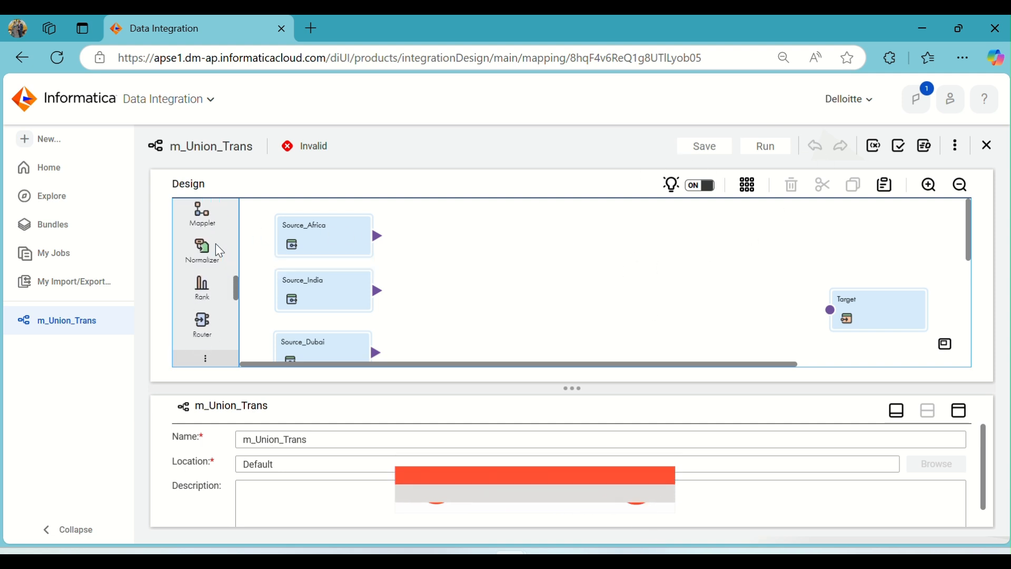
{"action": "scroll", "coordinate": [216, 253], "scroll_direction": "up", "scroll_amount": 2}
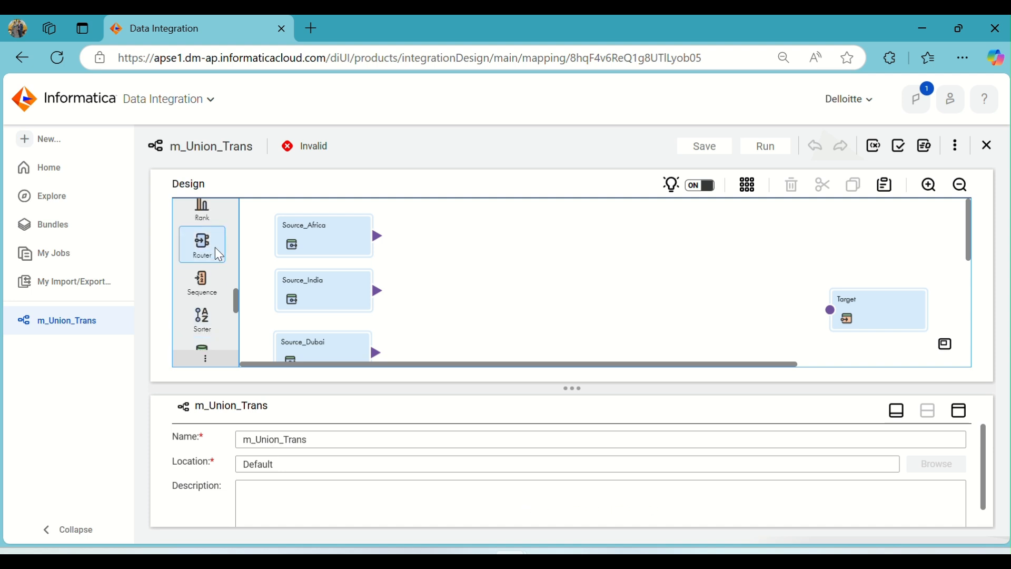
{"action": "scroll", "coordinate": [216, 253], "scroll_direction": "down", "scroll_amount": 4}
{"action": "scroll", "coordinate": [219, 255], "scroll_direction": "down", "scroll_amount": 2}
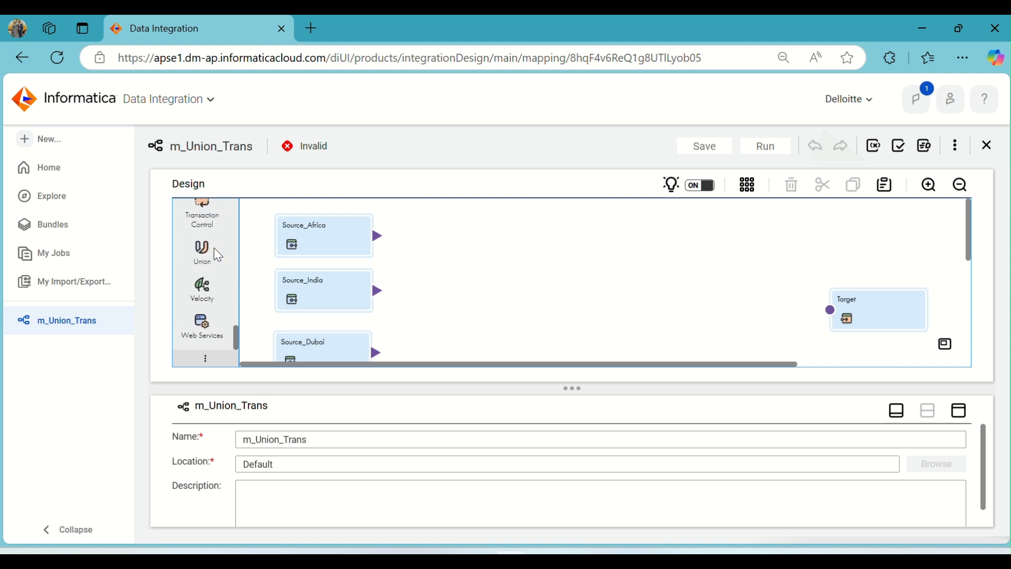
{"action": "left_click_drag", "start_coordinate": [206, 250], "coordinate": [480, 261]}
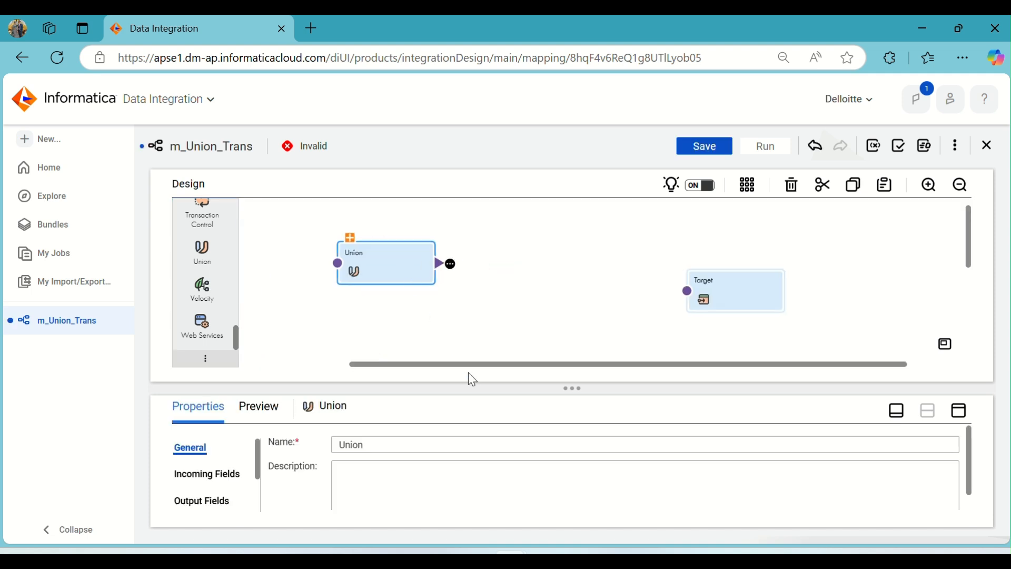
{"action": "left_click_drag", "start_coordinate": [440, 370], "coordinate": [361, 370]}
{"action": "left_click_drag", "start_coordinate": [545, 274], "coordinate": [610, 287]}
{"action": "left_click", "coordinate": [554, 252]}
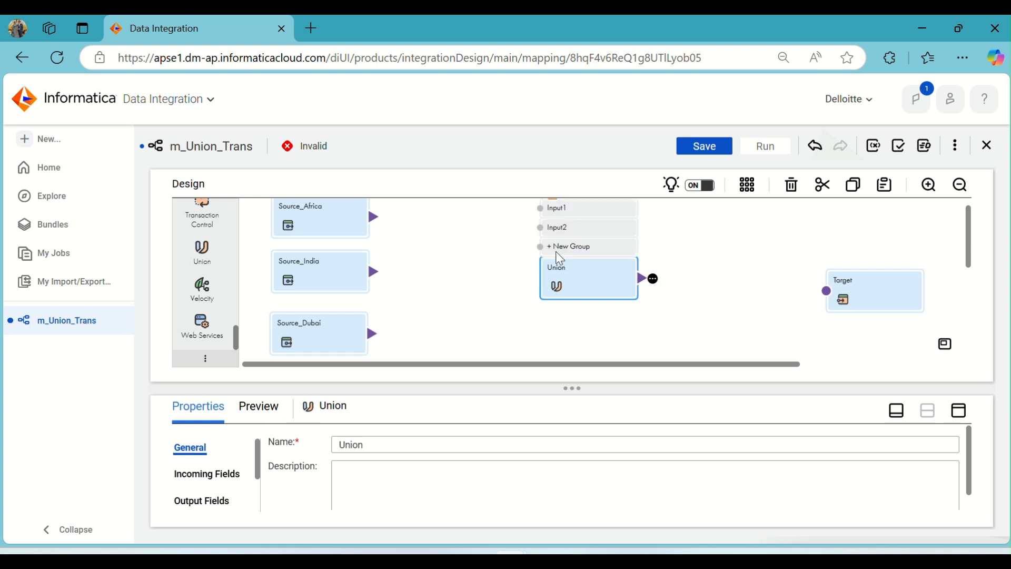
{"action": "scroll", "coordinate": [479, 304], "scroll_direction": "up", "scroll_amount": 1}
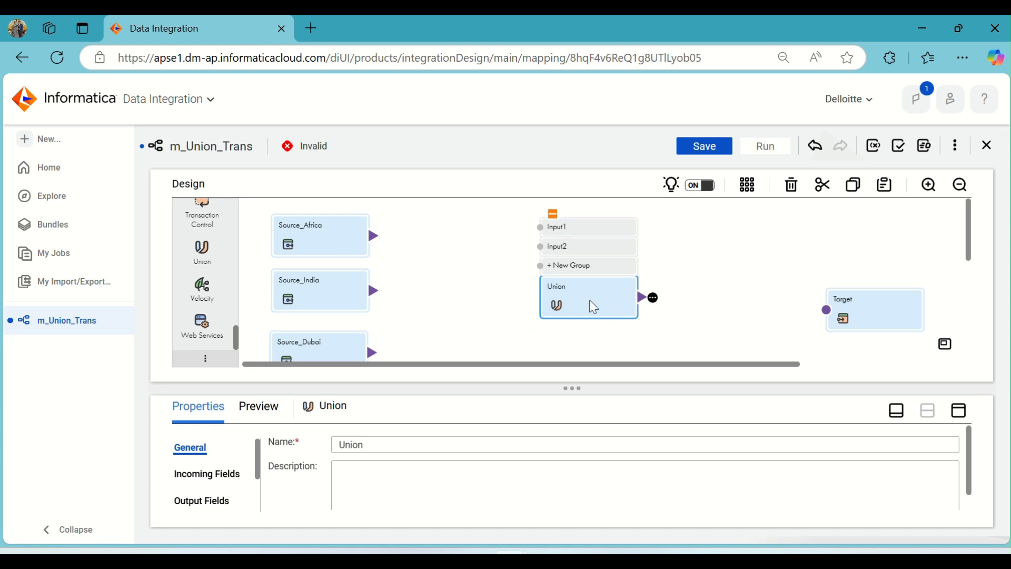
Examine the Union's incoming fields, output fields, field mapping input groups and advanced settings in the enlarged properties view, and return to the canvas.
{"action": "left_click", "coordinate": [960, 410]}
{"action": "left_click", "coordinate": [218, 249]}
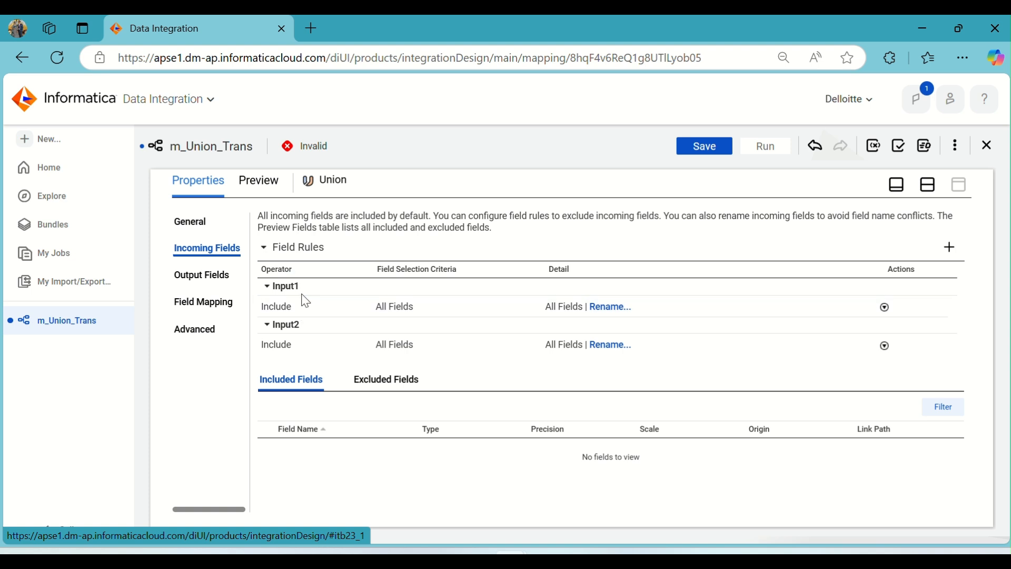
{"action": "left_click", "coordinate": [199, 274]}
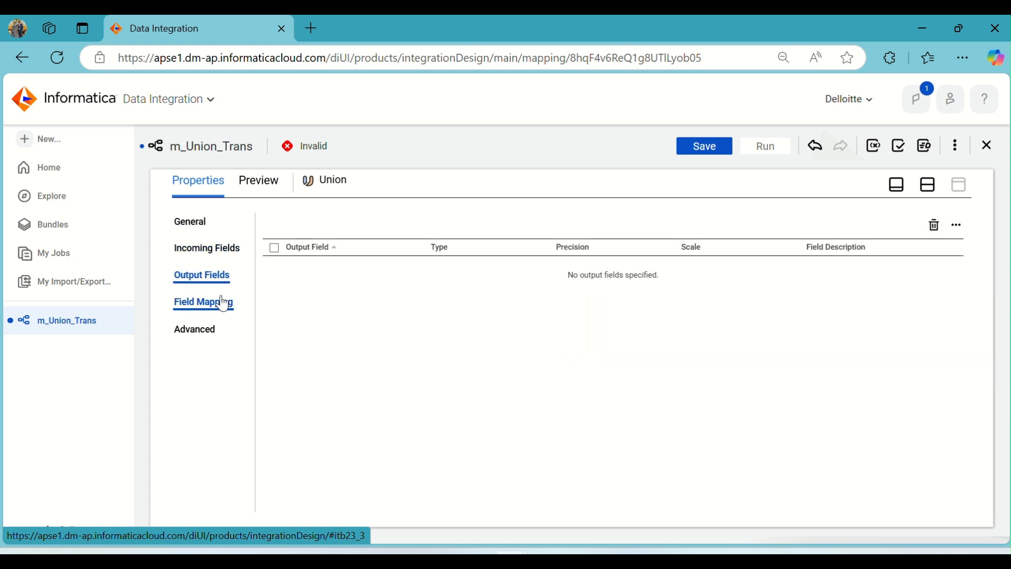
{"action": "left_click", "coordinate": [207, 312]}
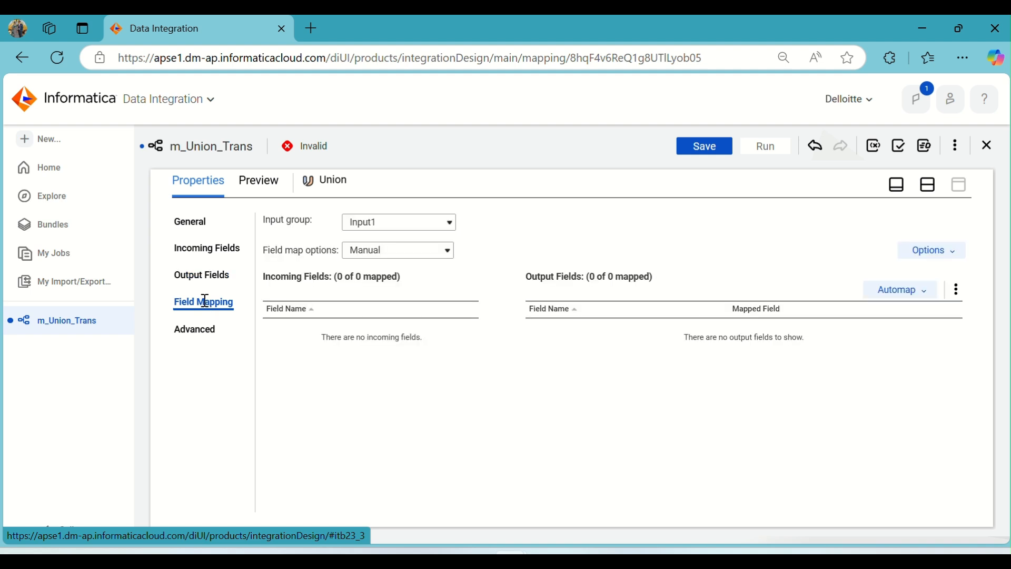
{"action": "left_click", "coordinate": [416, 231]}
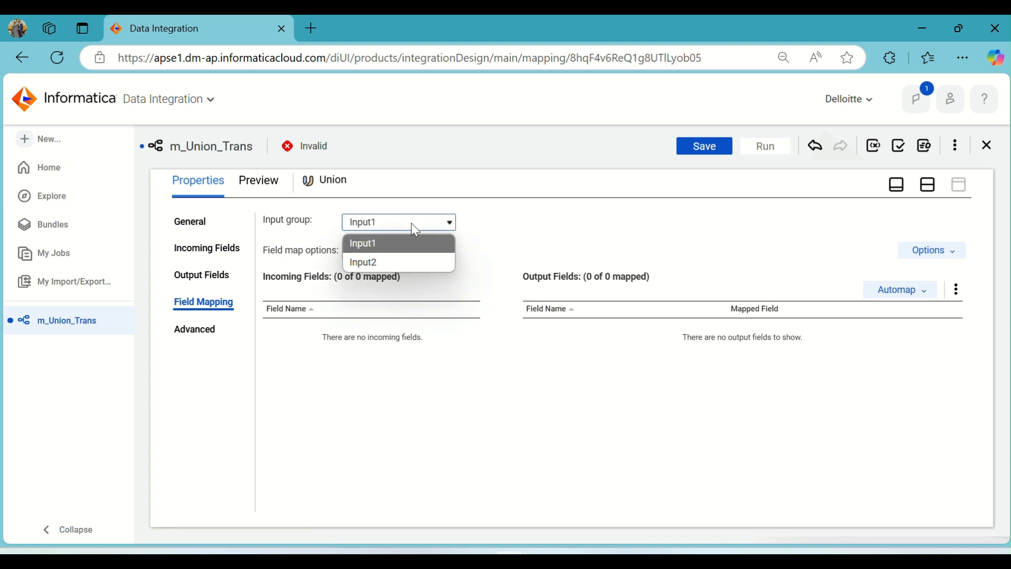
{"action": "left_click", "coordinate": [415, 231]}
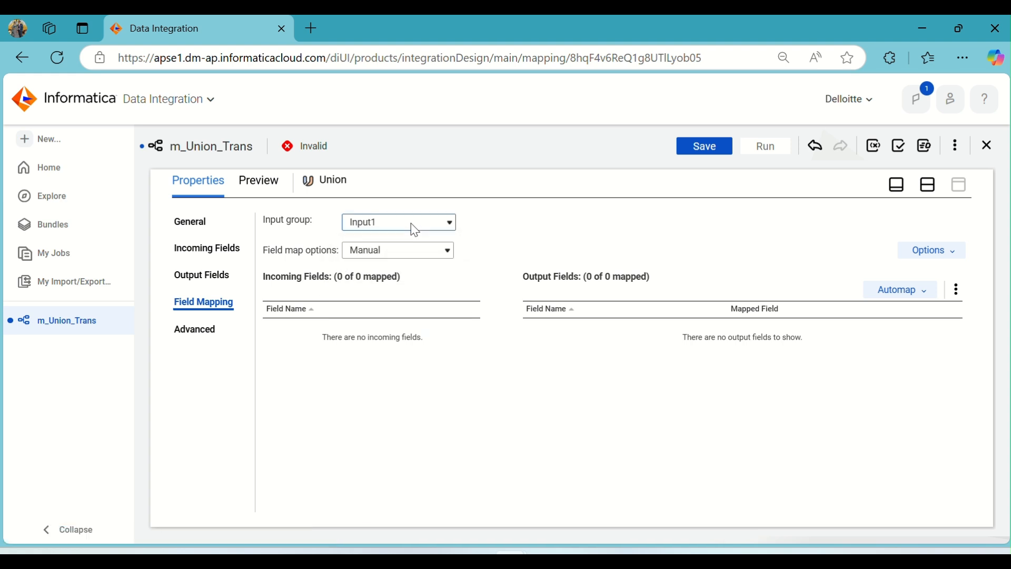
{"action": "left_click", "coordinate": [203, 332]}
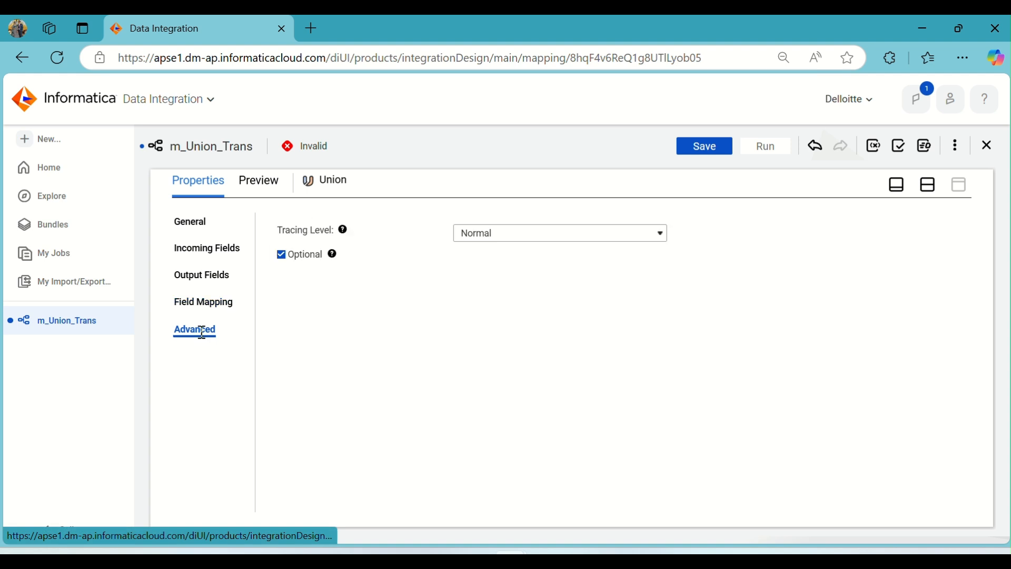
{"action": "left_click", "coordinate": [208, 253]}
{"action": "left_click", "coordinate": [930, 192]}
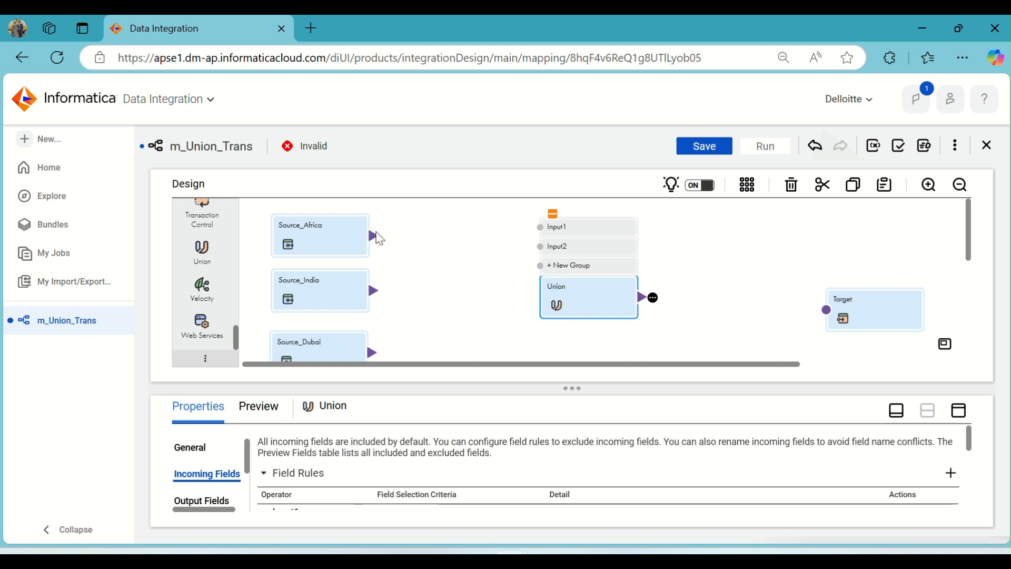
Connect Source_Africa to the Union's Input1, Source_India to Input2, and Source_Dubai and Source_Newzland each to a new input group.
{"action": "left_click_drag", "start_coordinate": [379, 238], "coordinate": [539, 231]}
{"action": "left_click_drag", "start_coordinate": [376, 290], "coordinate": [580, 250]}
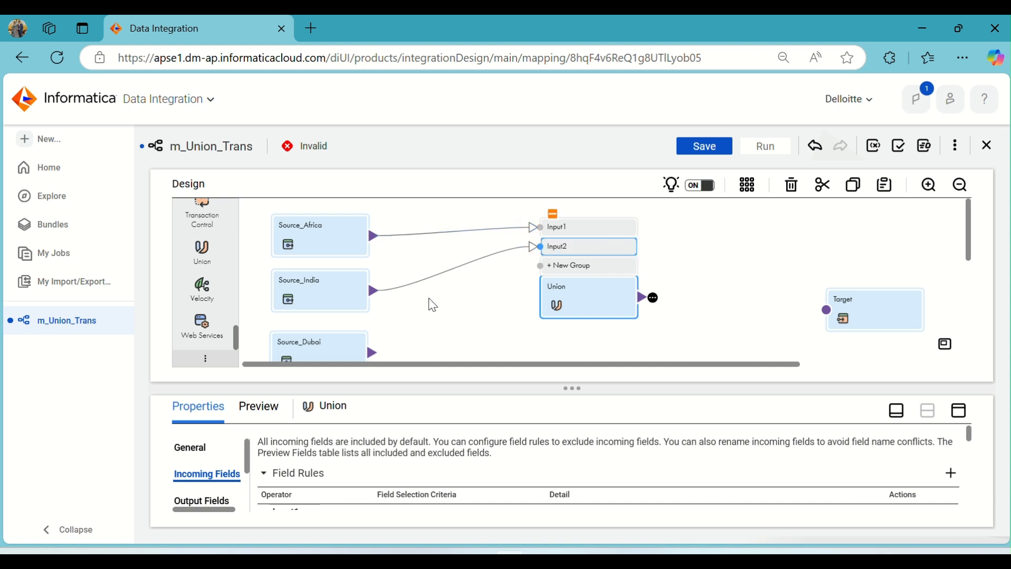
{"action": "scroll", "coordinate": [384, 309], "scroll_direction": "down", "scroll_amount": 3}
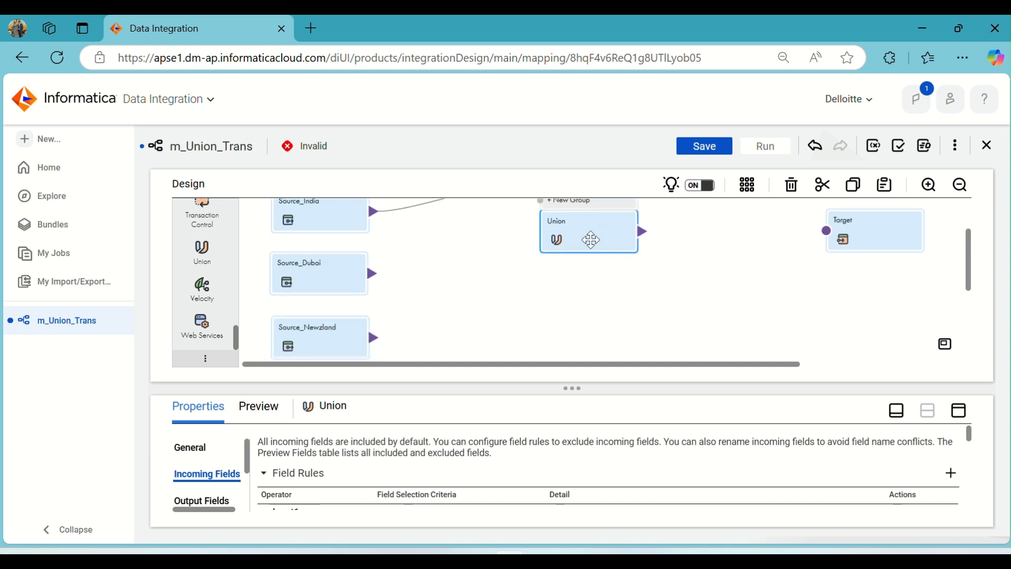
{"action": "left_click_drag", "start_coordinate": [591, 240], "coordinate": [578, 278]}
{"action": "left_click_drag", "start_coordinate": [373, 274], "coordinate": [544, 263]}
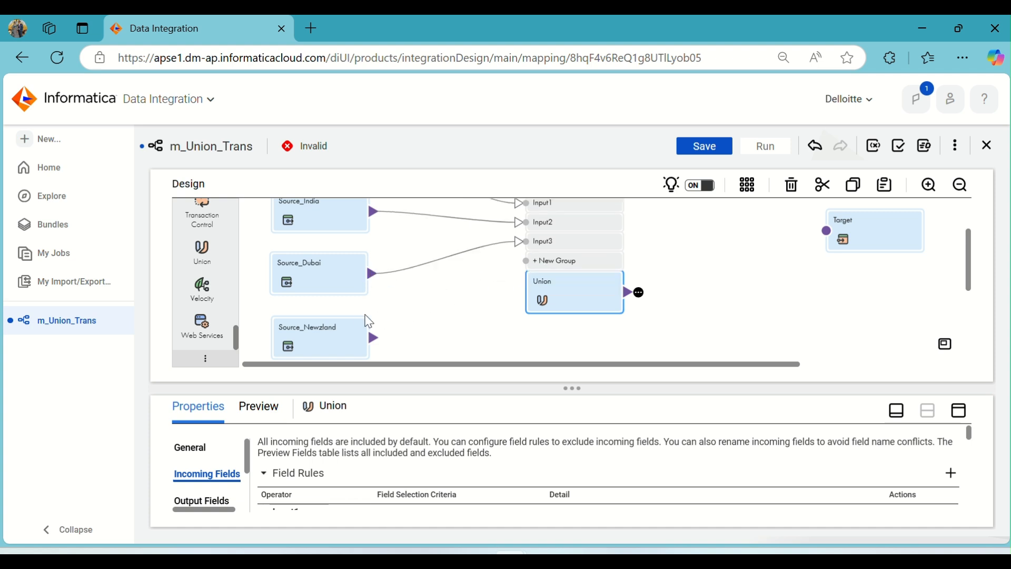
{"action": "left_click_drag", "start_coordinate": [374, 338], "coordinate": [542, 262]}
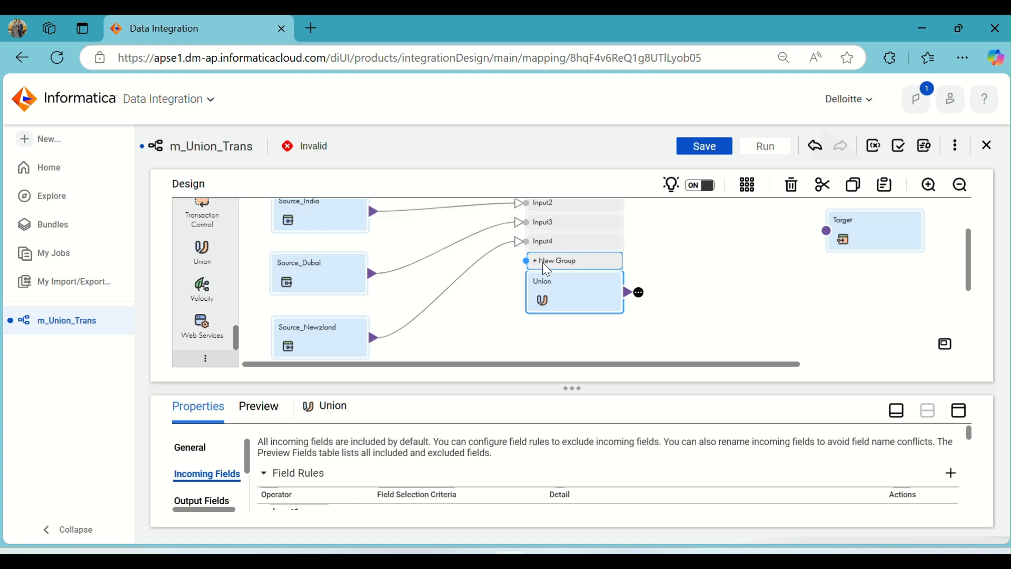
Move the Union lower on the canvas and connect Source_USA to another new input group.
{"action": "scroll", "coordinate": [479, 301], "scroll_direction": "down", "scroll_amount": 2}
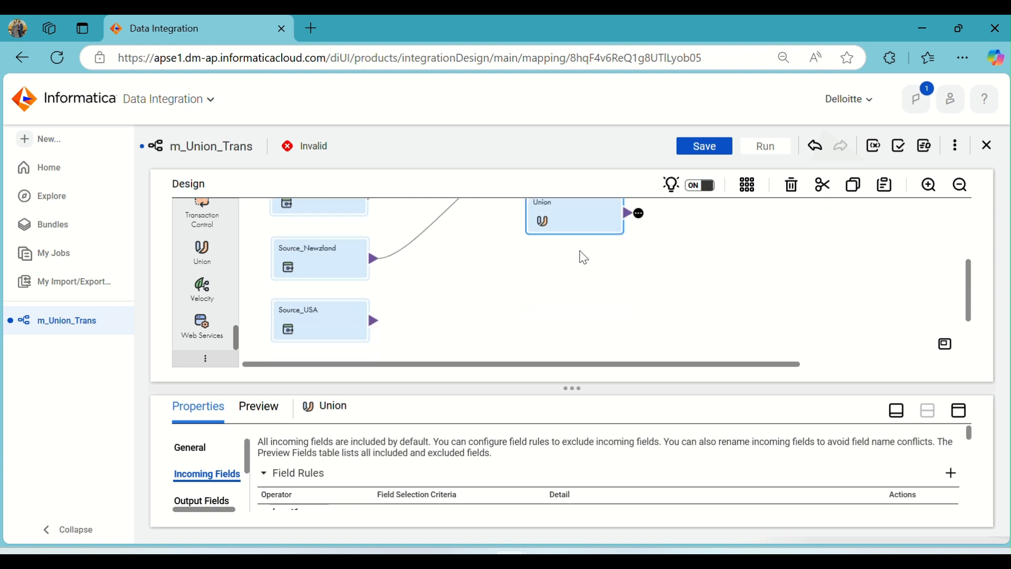
{"action": "left_click_drag", "start_coordinate": [548, 226], "coordinate": [535, 289]}
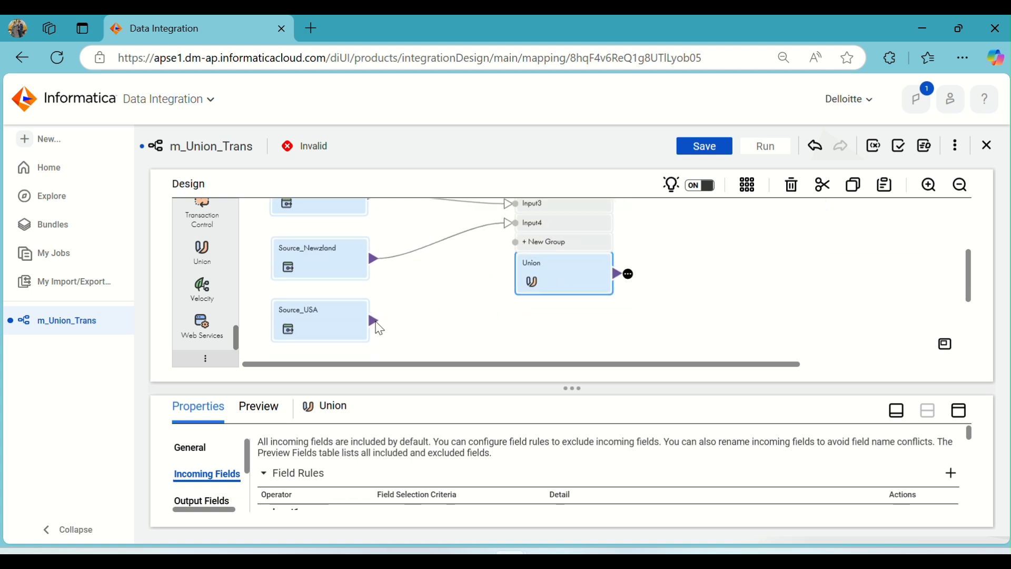
{"action": "left_click_drag", "start_coordinate": [375, 322], "coordinate": [523, 246]}
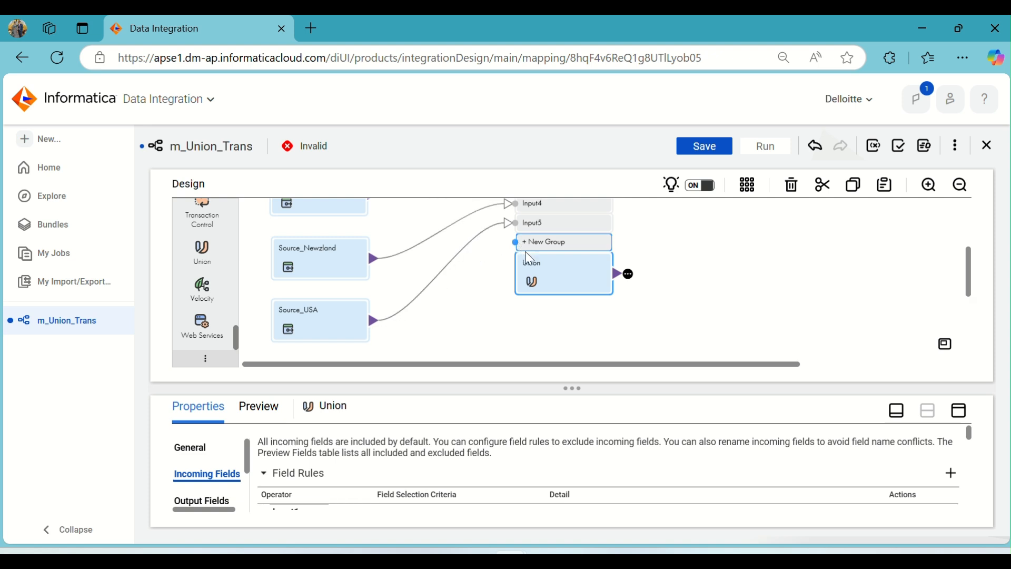
{"action": "scroll", "coordinate": [455, 289], "scroll_direction": "down", "scroll_amount": 2}
{"action": "scroll", "coordinate": [455, 289], "scroll_direction": "up", "scroll_amount": 4}
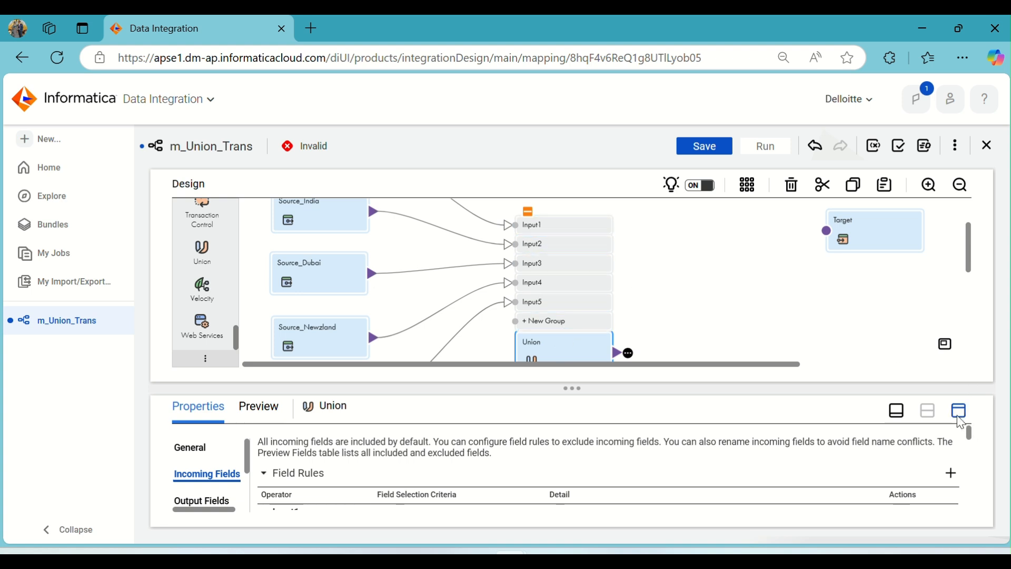
Rename the Union's Input1 group as Africa in the incoming field rules.
{"action": "scroll", "coordinate": [662, 303], "scroll_direction": "up", "scroll_amount": 2}
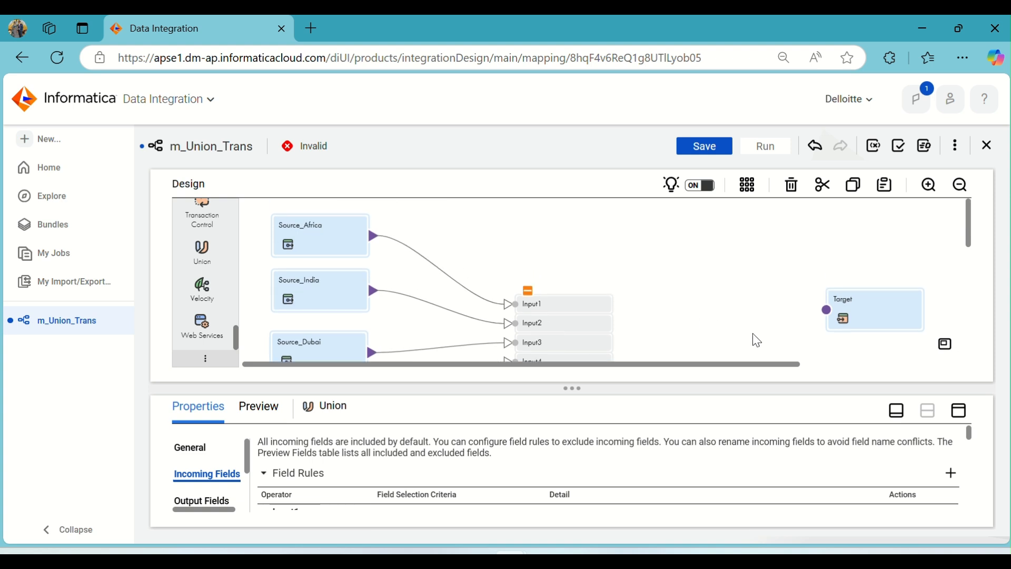
{"action": "left_click", "coordinate": [967, 421]}
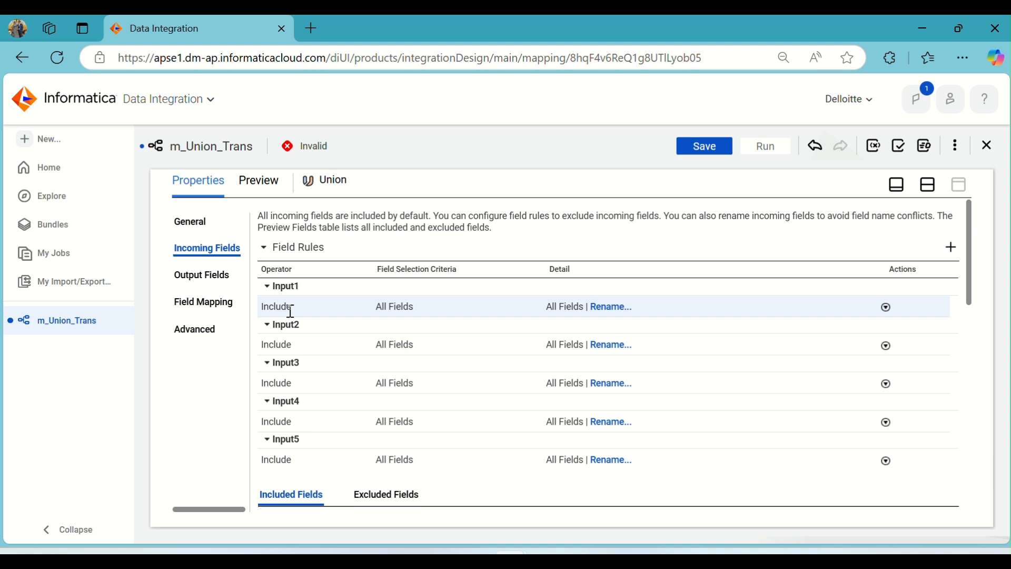
{"action": "left_click", "coordinate": [298, 288]}
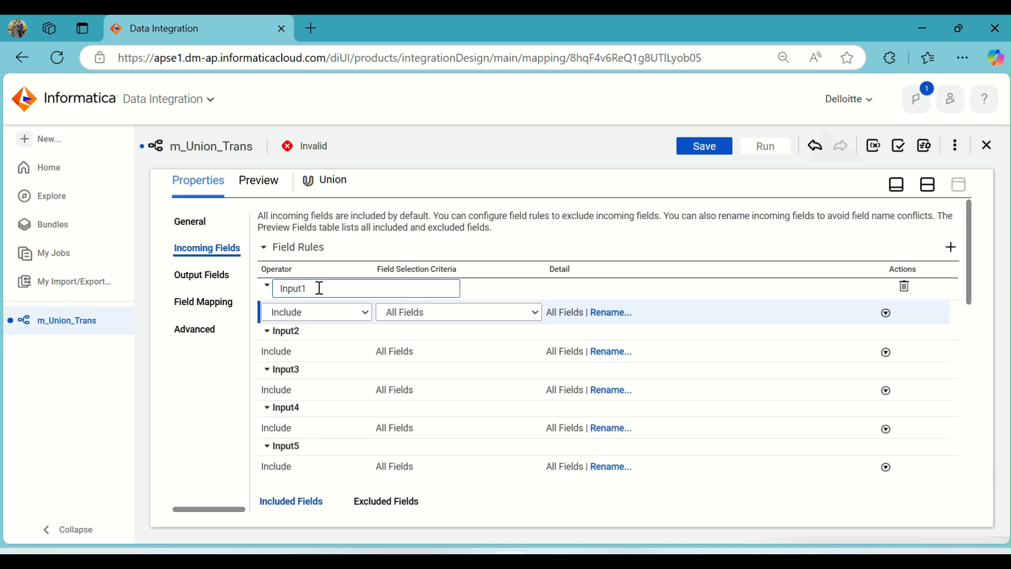
{"action": "left_click_drag", "start_coordinate": [320, 289], "coordinate": [272, 296]}
{"action": "type", "text": "Africa"}
Rename the Union's Input2 group as India.
{"action": "left_click", "coordinate": [308, 330]}
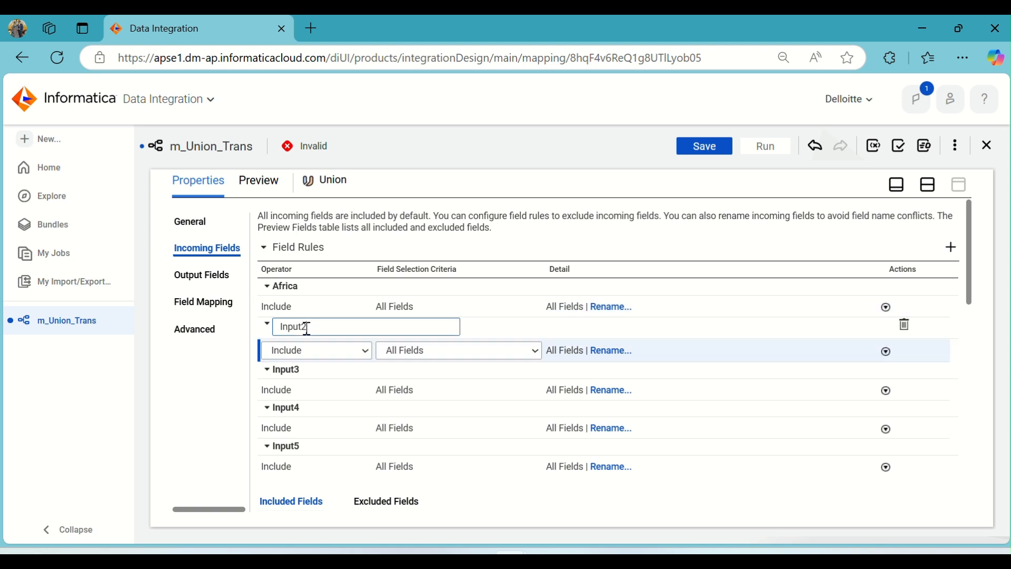
{"action": "left_click", "coordinate": [315, 358]}
{"action": "left_click", "coordinate": [307, 328]}
{"action": "left_click", "coordinate": [310, 348]}
{"action": "left_click", "coordinate": [315, 324]}
{"action": "left_click_drag", "start_coordinate": [311, 329], "coordinate": [270, 331]}
{"action": "type", "text": "India"}
{"action": "key", "text": "Return"}
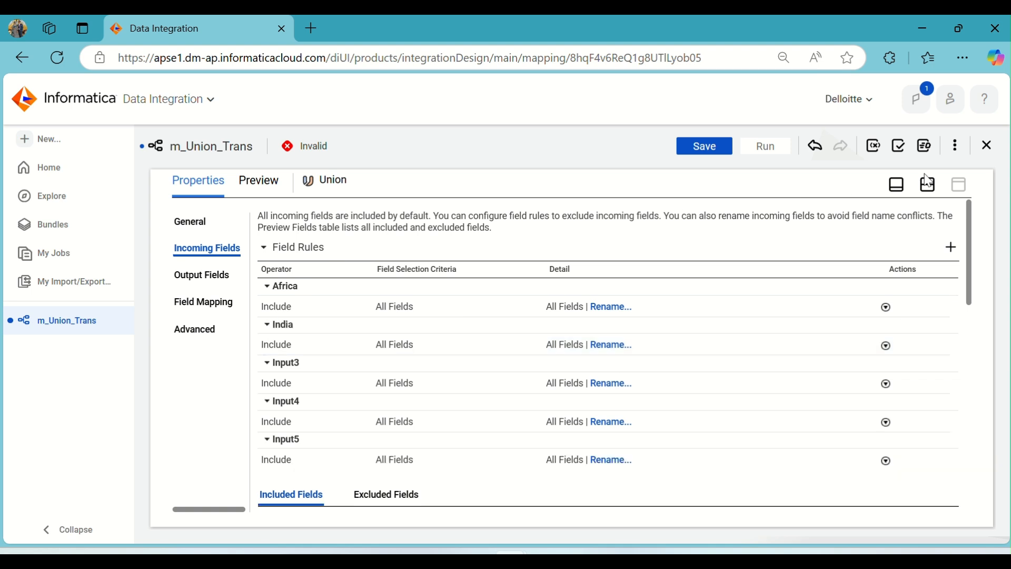
Check the order of the connected sources on the canvas and rename the Union's Input3 group as Dubai.
{"action": "left_click", "coordinate": [929, 184]}
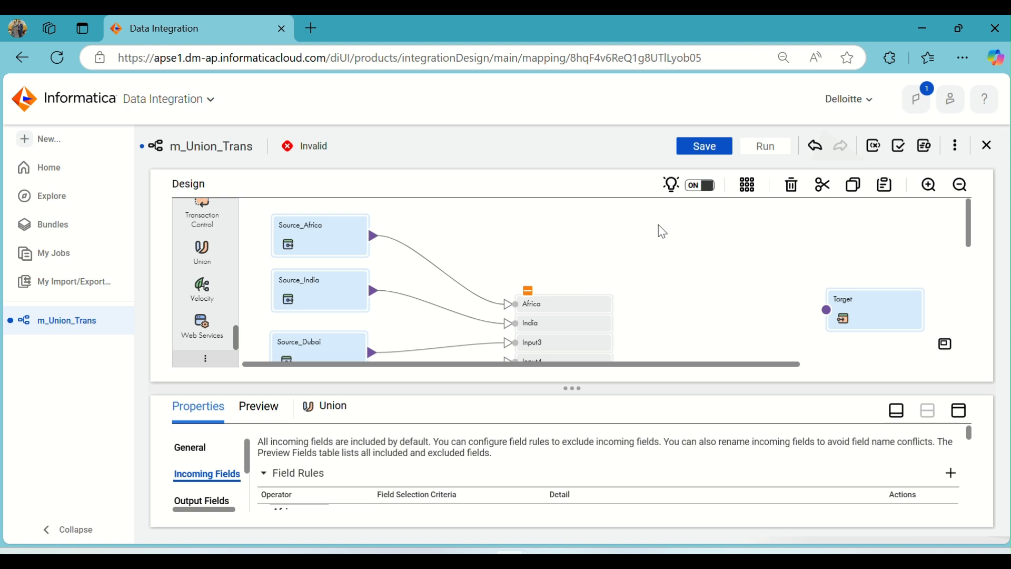
{"action": "scroll", "coordinate": [604, 256], "scroll_direction": "down", "scroll_amount": 2}
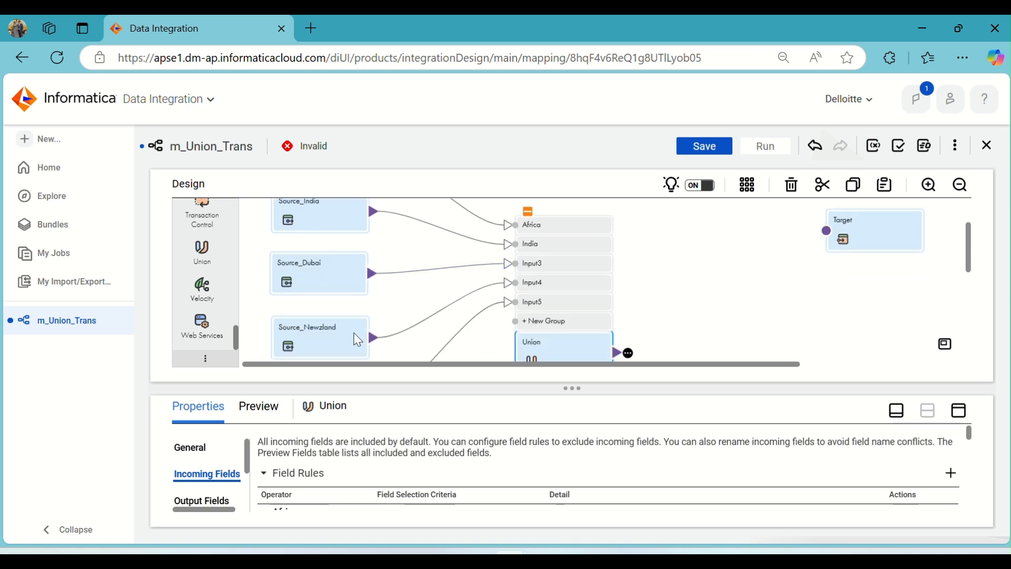
{"action": "left_click", "coordinate": [950, 421]}
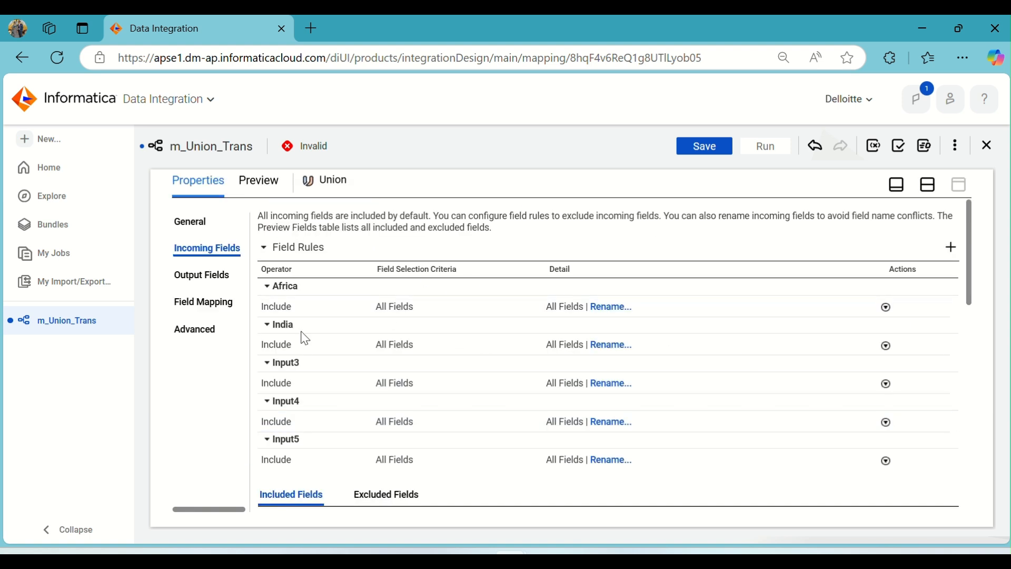
{"action": "left_click", "coordinate": [312, 364]}
{"action": "left_click_drag", "start_coordinate": [314, 364], "coordinate": [273, 372]}
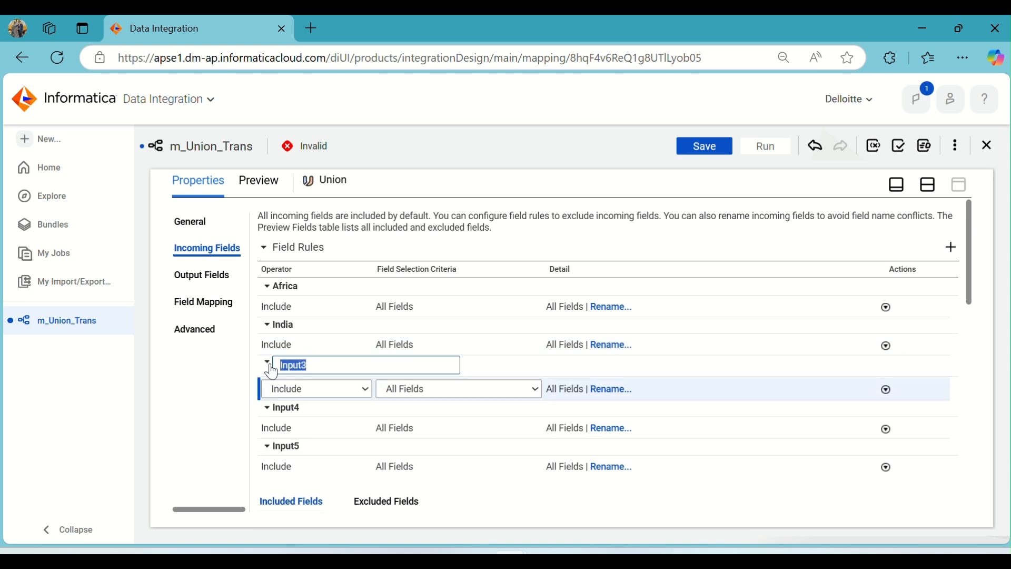
{"action": "type", "text": "Dubai"}
{"action": "left_click", "coordinate": [315, 407]}
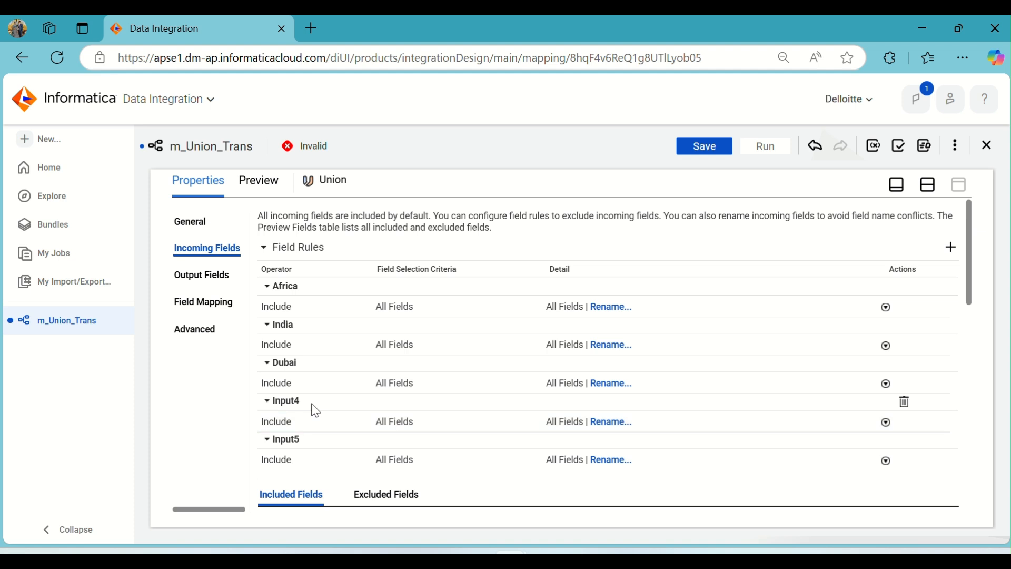
Rename the Union's Input4 group as Newzland.
{"action": "left_click", "coordinate": [315, 406]}
{"action": "left_click_drag", "start_coordinate": [321, 405], "coordinate": [250, 411]}
{"action": "type", "text": "Newzland"}
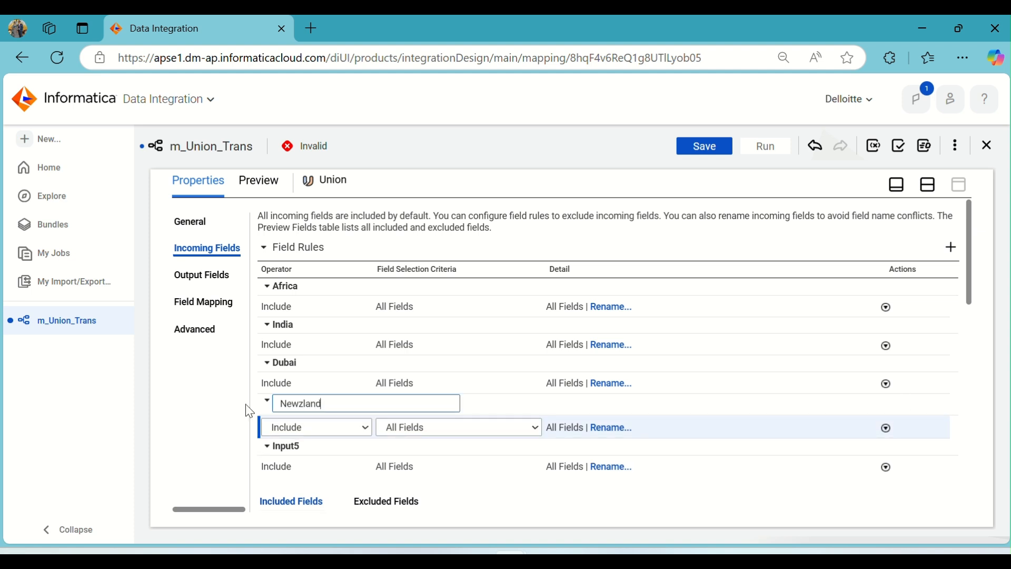
{"action": "left_click", "coordinate": [242, 404]}
Rename the Union's Input5 group as USA.
{"action": "left_click", "coordinate": [319, 448]}
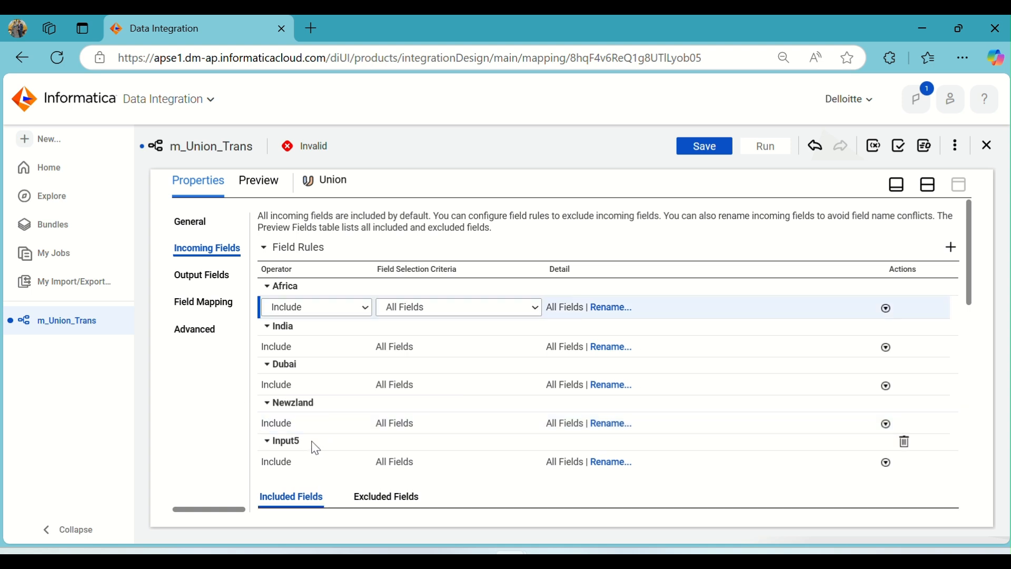
{"action": "left_click", "coordinate": [327, 430]}
{"action": "left_click", "coordinate": [312, 443]}
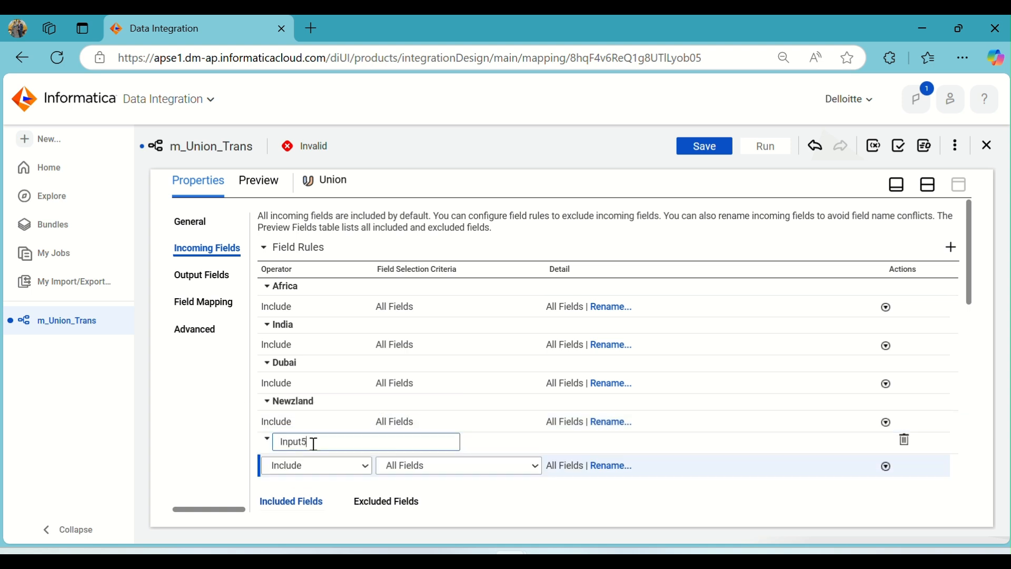
{"action": "left_click_drag", "start_coordinate": [318, 447], "coordinate": [271, 442]}
{"action": "type", "text": "USA"}
{"action": "left_click", "coordinate": [197, 415]}
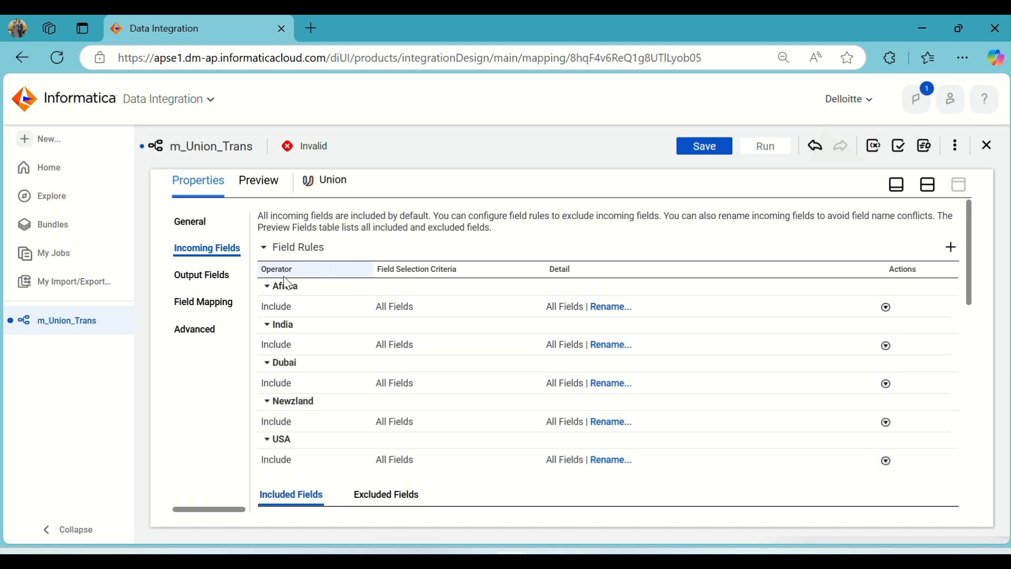
Examine the included incoming fields of all five Union input groups and return to the canvas.
{"action": "scroll", "coordinate": [314, 307], "scroll_direction": "down", "scroll_amount": 5}
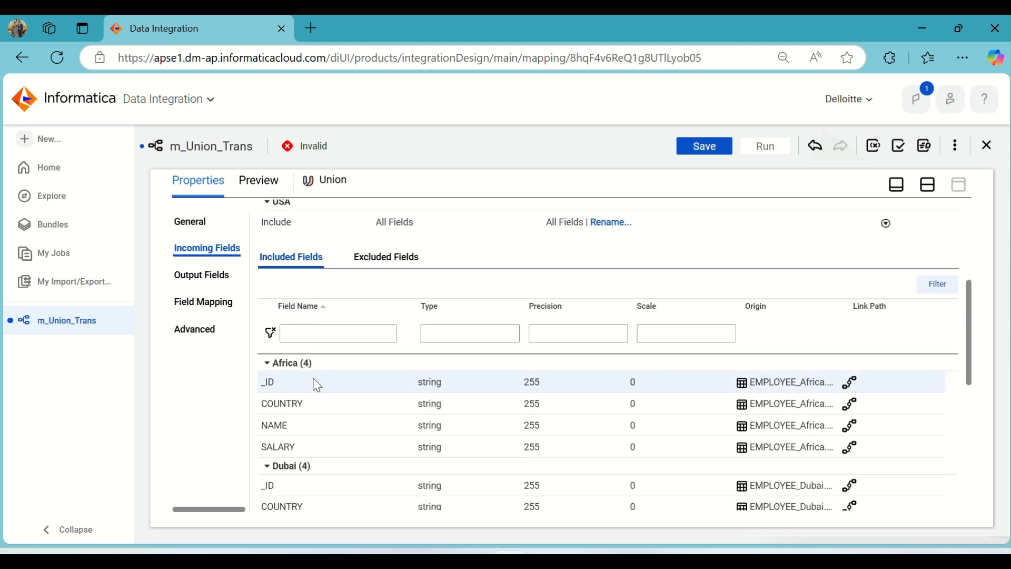
{"action": "scroll", "coordinate": [325, 392], "scroll_direction": "down", "scroll_amount": 2}
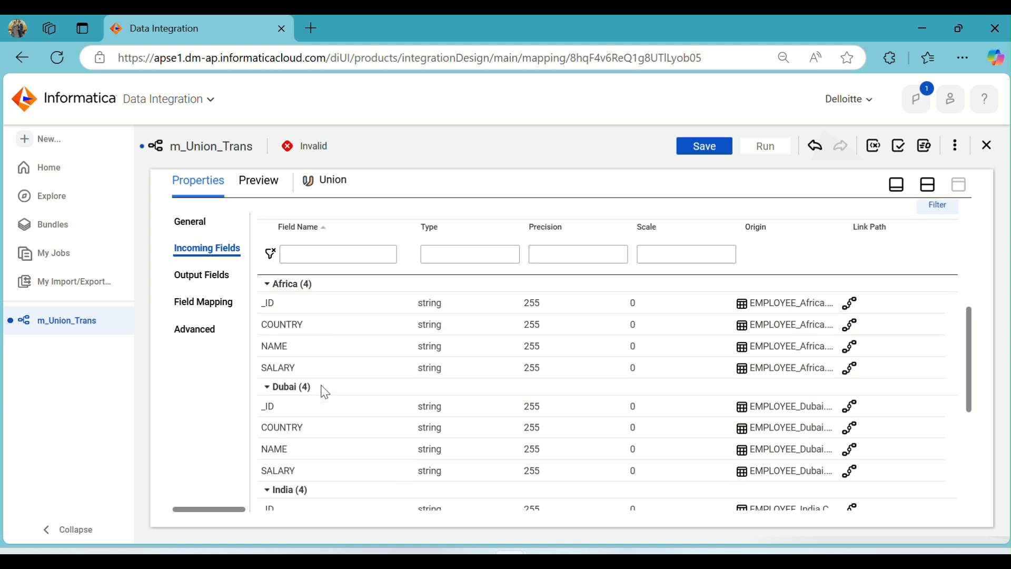
{"action": "scroll", "coordinate": [342, 414], "scroll_direction": "down", "scroll_amount": 1}
{"action": "scroll", "coordinate": [342, 414], "scroll_direction": "down", "scroll_amount": 4}
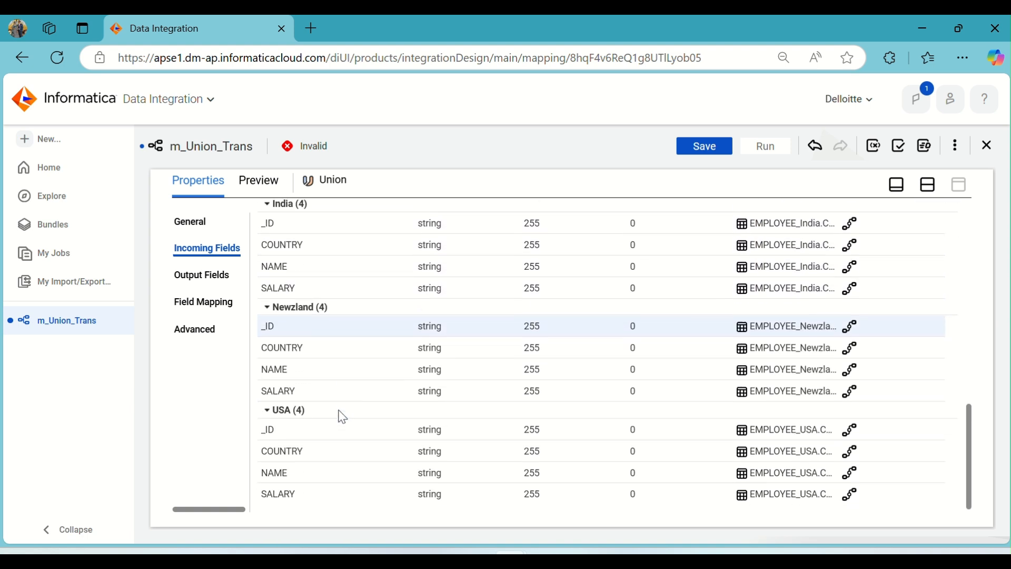
{"action": "scroll", "coordinate": [363, 485], "scroll_direction": "up", "scroll_amount": 6}
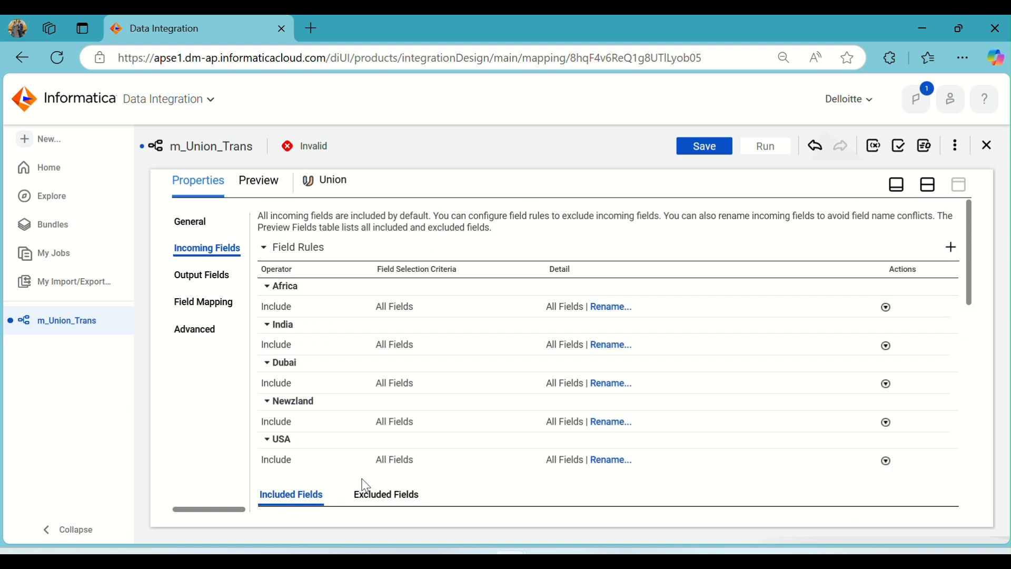
{"action": "scroll", "coordinate": [351, 348], "scroll_direction": "down", "scroll_amount": 4}
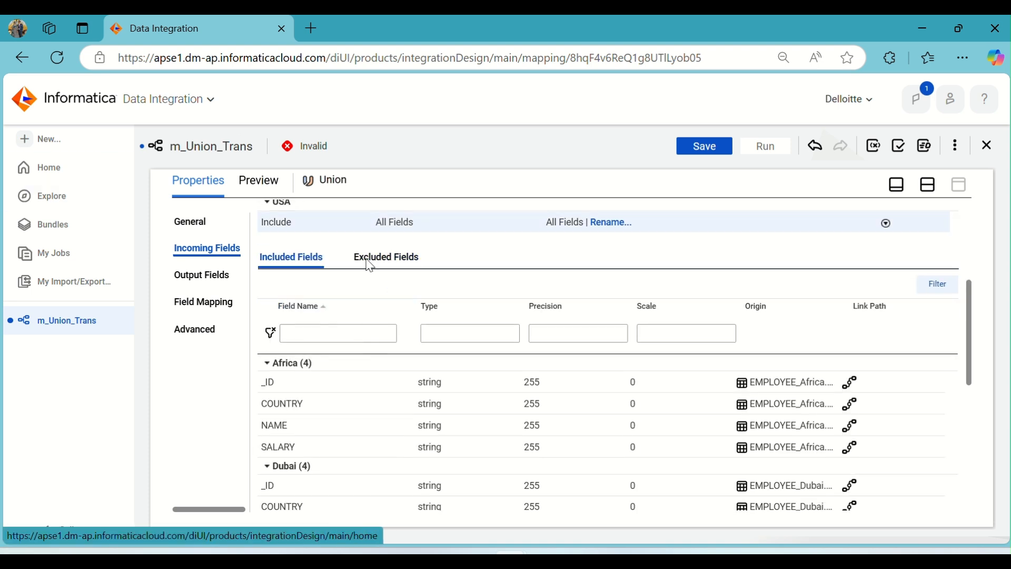
{"action": "left_click", "coordinate": [936, 185]}
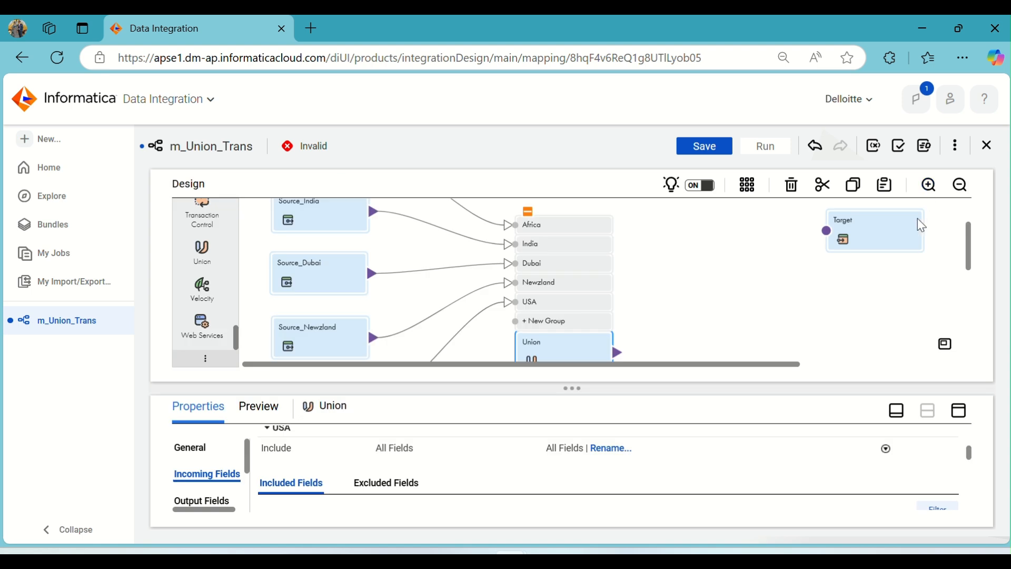
Move the Union transformation with its input groups higher on the canvas, closer to the level of the sources.
{"action": "scroll", "coordinate": [728, 284], "scroll_direction": "down", "scroll_amount": 1}
{"action": "scroll", "coordinate": [729, 289], "scroll_direction": "down", "scroll_amount": 3}
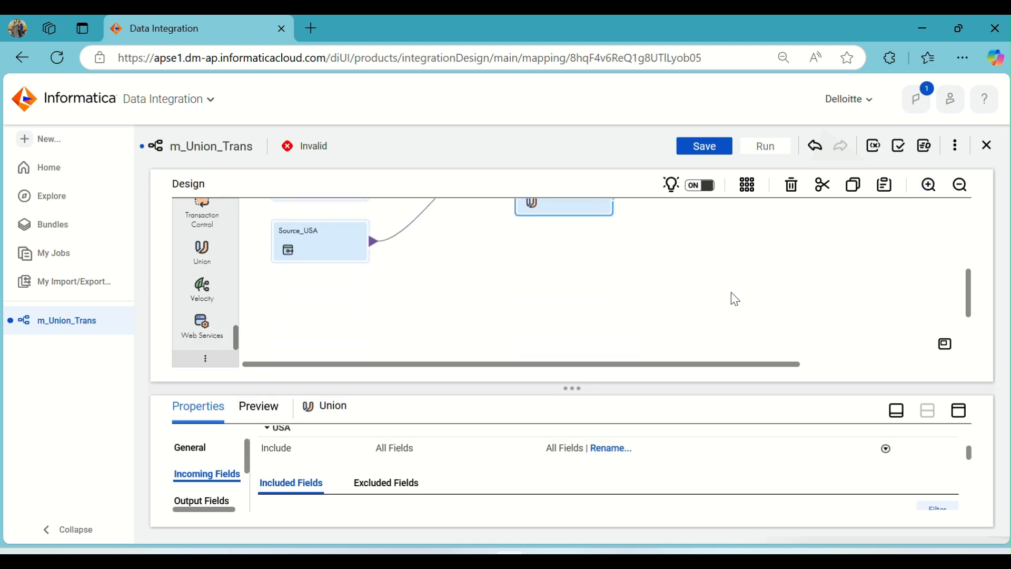
{"action": "scroll", "coordinate": [732, 298], "scroll_direction": "up", "scroll_amount": 4}
{"action": "scroll", "coordinate": [733, 299], "scroll_direction": "down", "scroll_amount": 2}
{"action": "scroll", "coordinate": [736, 304], "scroll_direction": "down", "scroll_amount": 3}
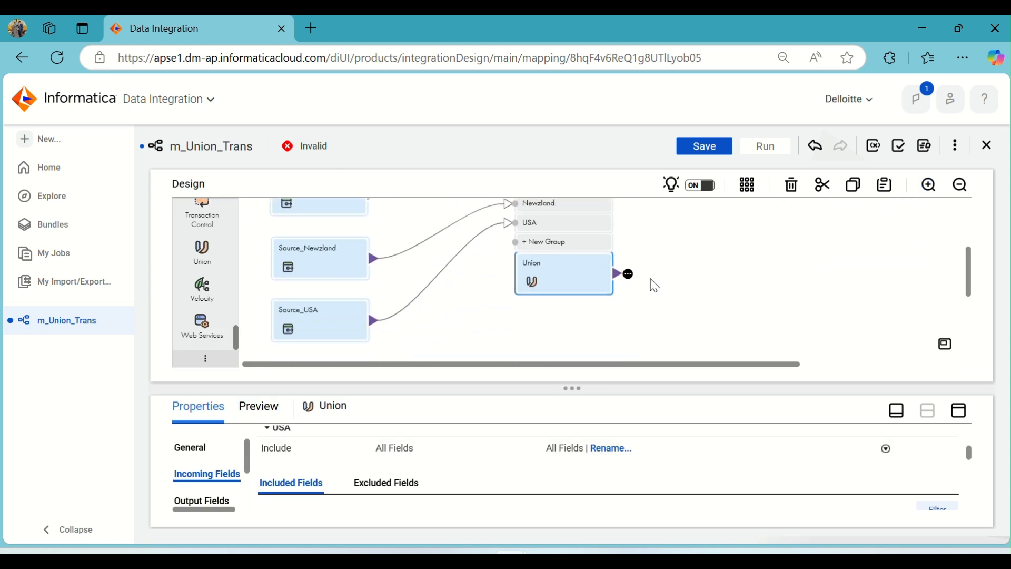
{"action": "left_click_drag", "start_coordinate": [555, 276], "coordinate": [538, 228]}
{"action": "scroll", "coordinate": [730, 307], "scroll_direction": "up", "scroll_amount": 7}
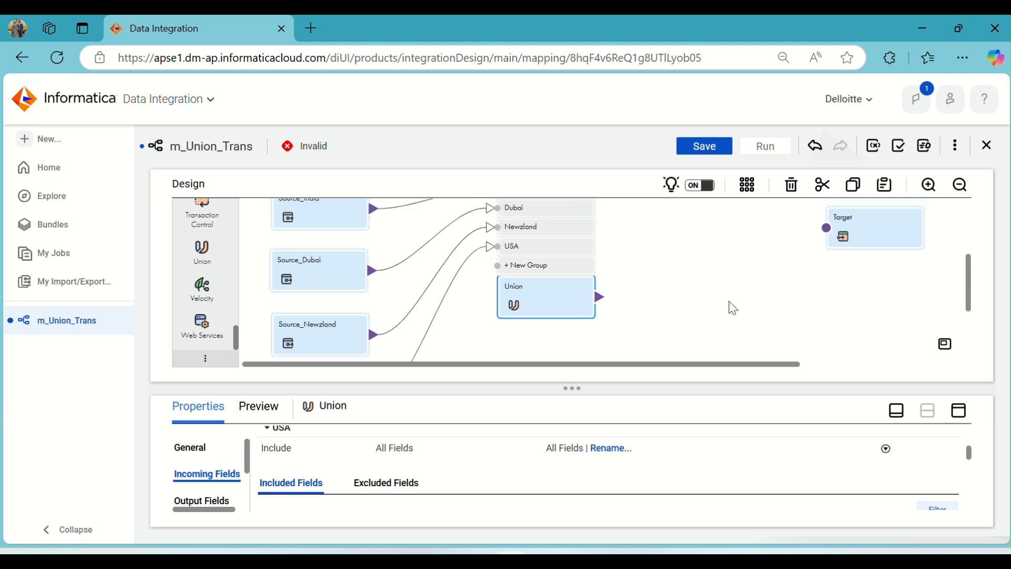
Move the Target down level with the Union and connect the Union's output to it.
{"action": "left_click", "coordinate": [875, 308]}
{"action": "left_click_drag", "start_coordinate": [876, 309], "coordinate": [876, 340]}
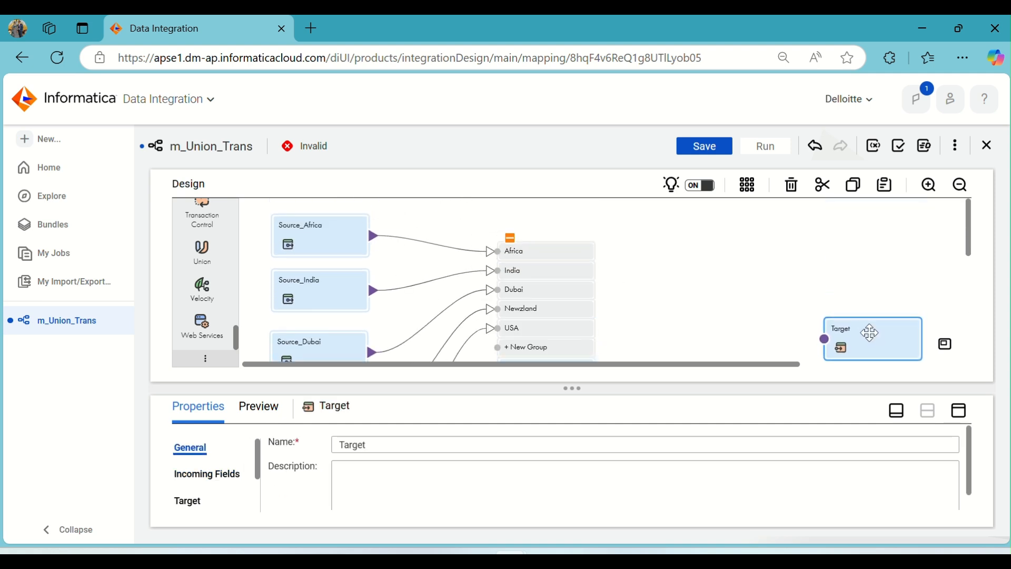
{"action": "scroll", "coordinate": [751, 261], "scroll_direction": "down", "scroll_amount": 3}
{"action": "left_click_drag", "start_coordinate": [900, 279], "coordinate": [870, 297]}
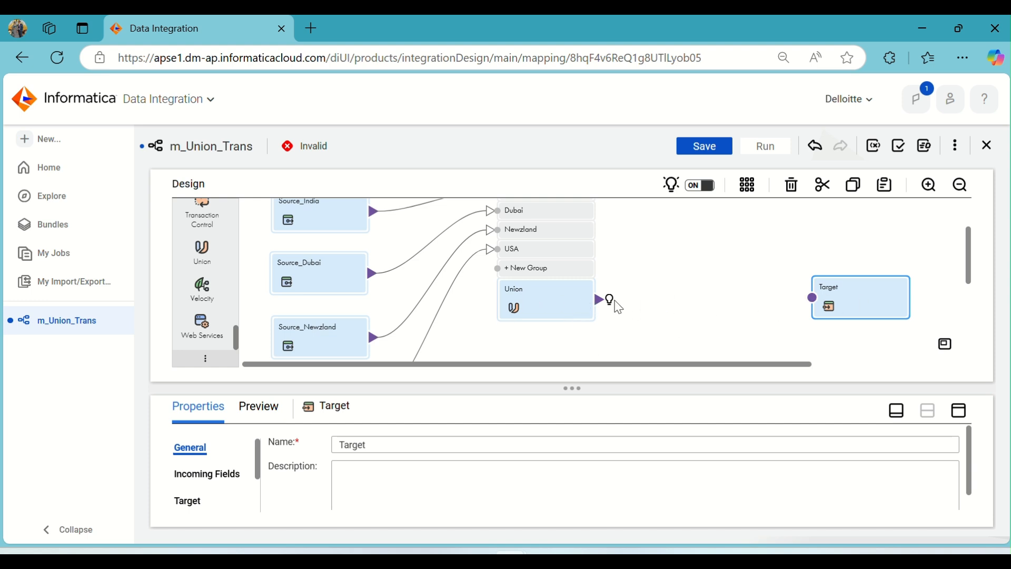
{"action": "left_click_drag", "start_coordinate": [593, 306], "coordinate": [815, 301]}
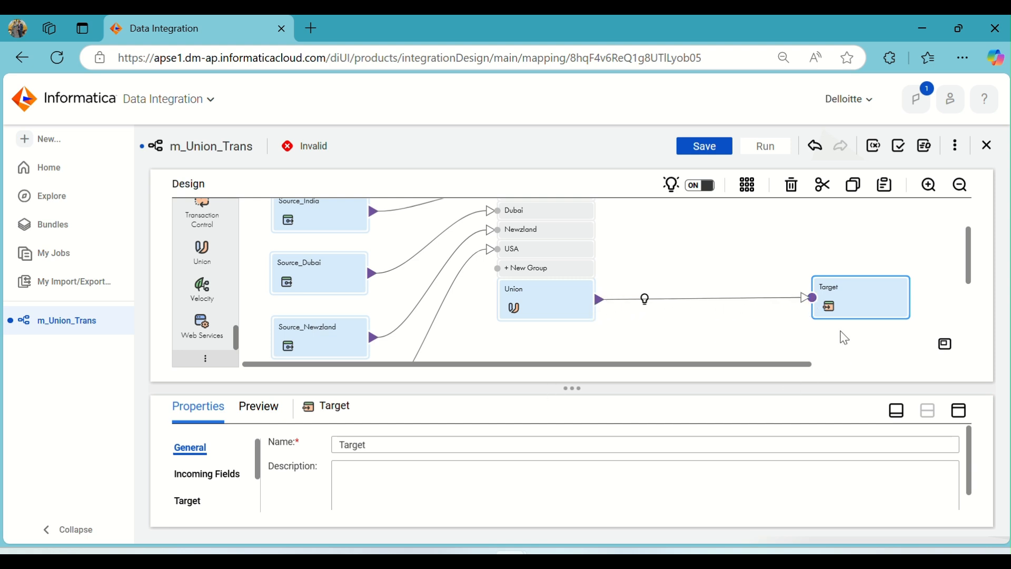
Set the Union's field map option to Automatic for the Africa input group.
{"action": "left_click", "coordinate": [533, 309]}
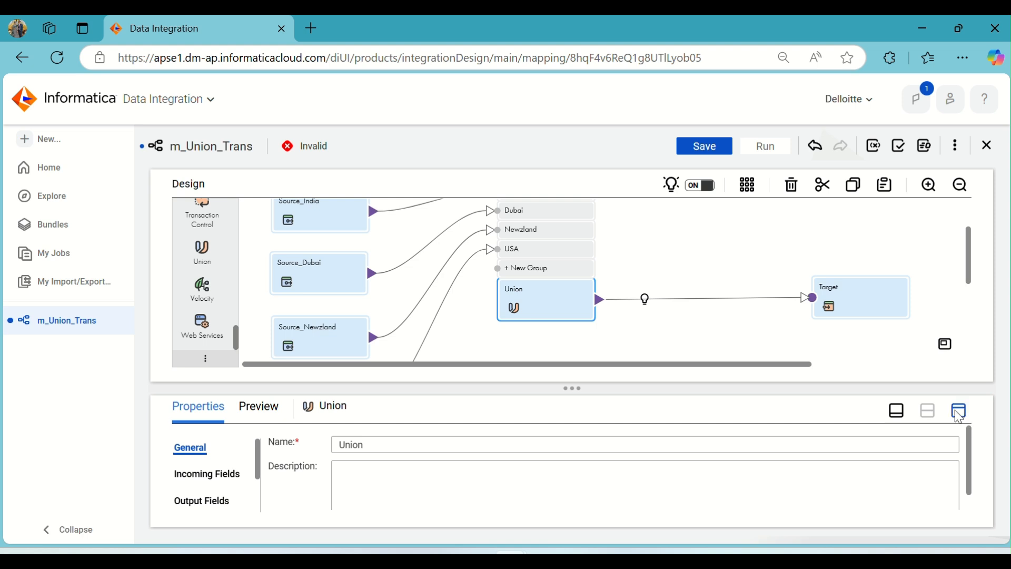
{"action": "left_click", "coordinate": [960, 411]}
{"action": "left_click", "coordinate": [213, 315]}
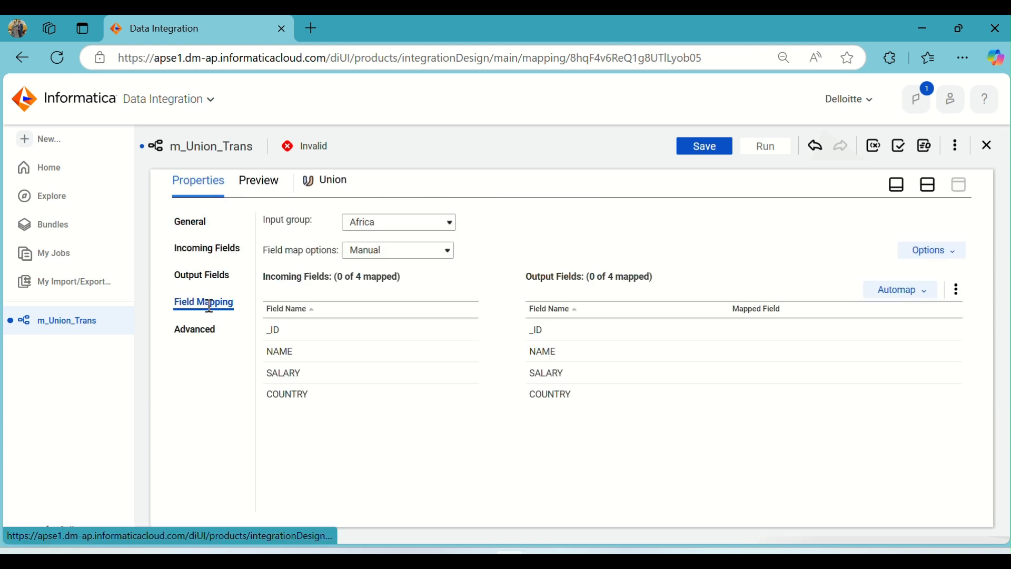
{"action": "left_click", "coordinate": [426, 225]}
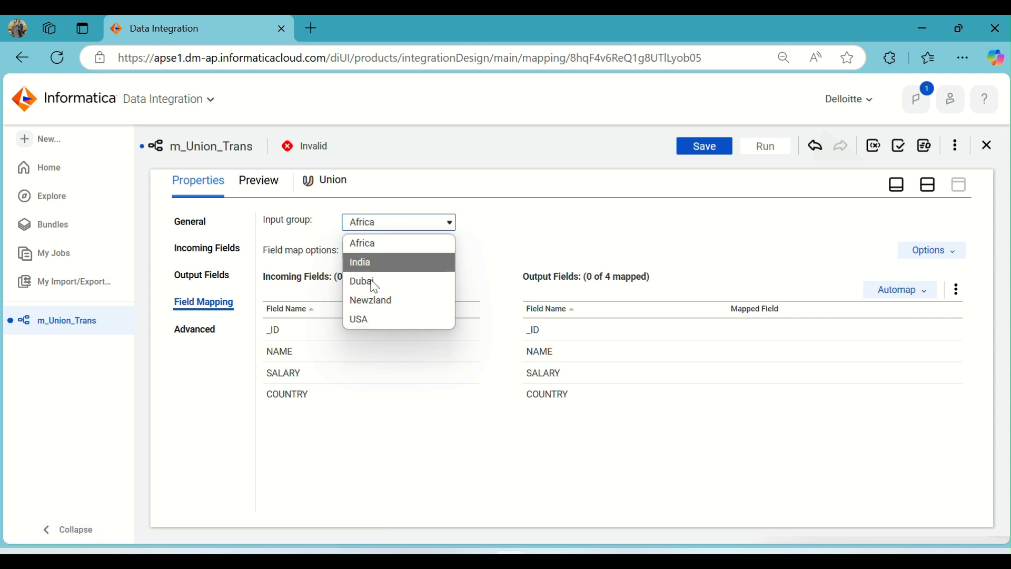
{"action": "left_click", "coordinate": [520, 226]}
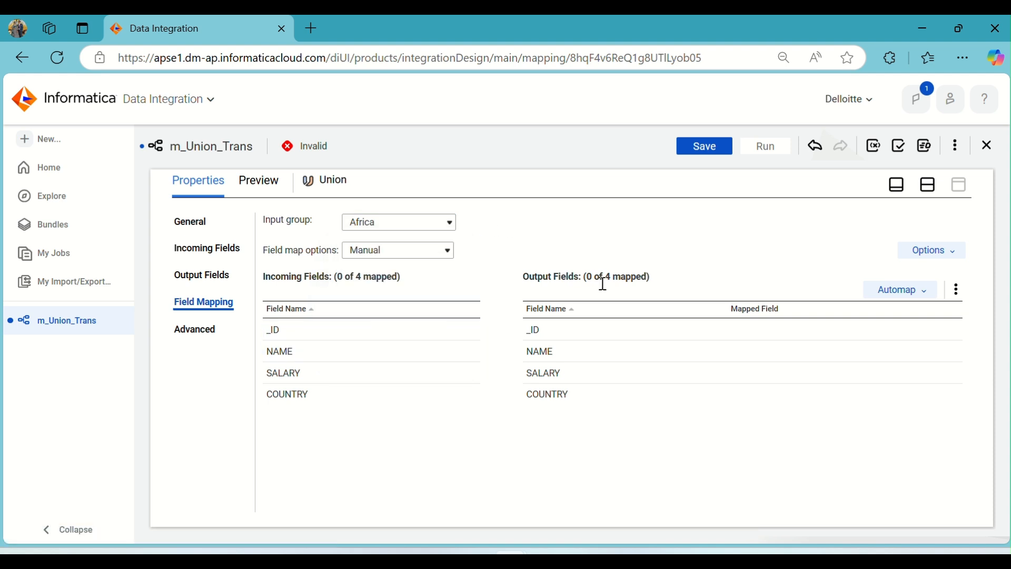
{"action": "left_click", "coordinate": [388, 256]}
{"action": "left_click", "coordinate": [402, 286]}
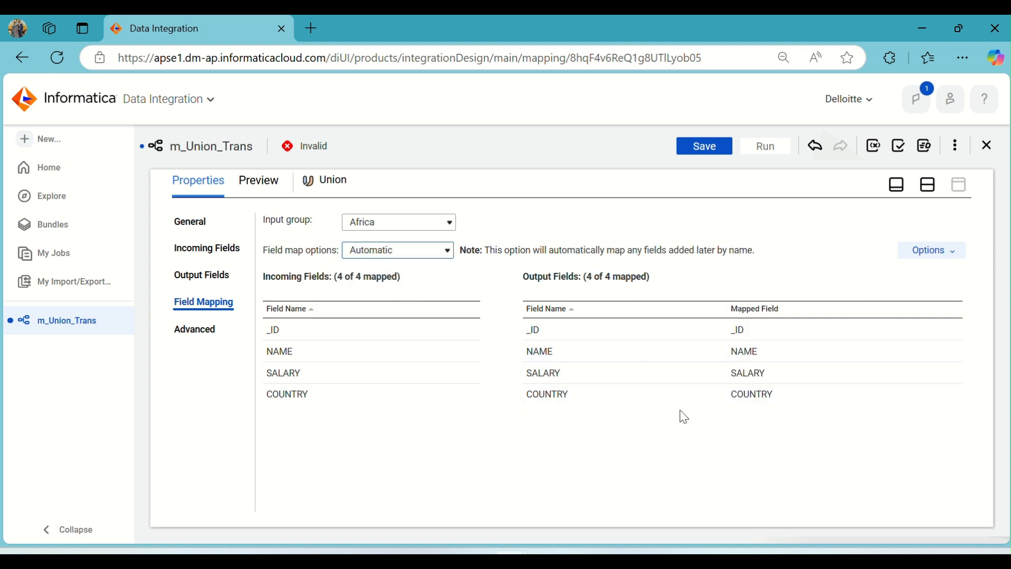
Set the Union's field map option to Automatic for the India input group.
{"action": "left_click", "coordinate": [345, 223]}
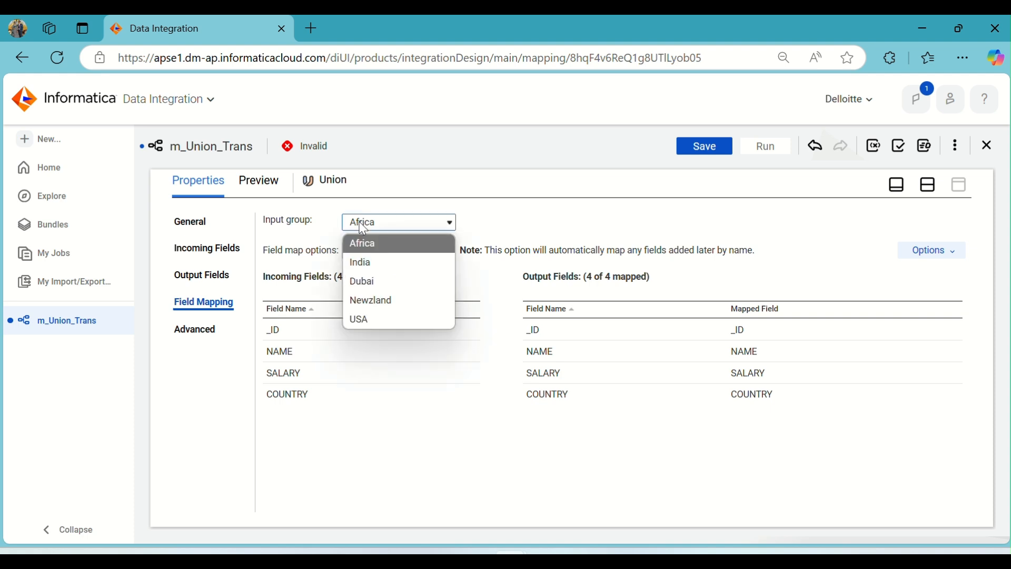
{"action": "left_click", "coordinate": [395, 261]}
{"action": "left_click", "coordinate": [401, 256]}
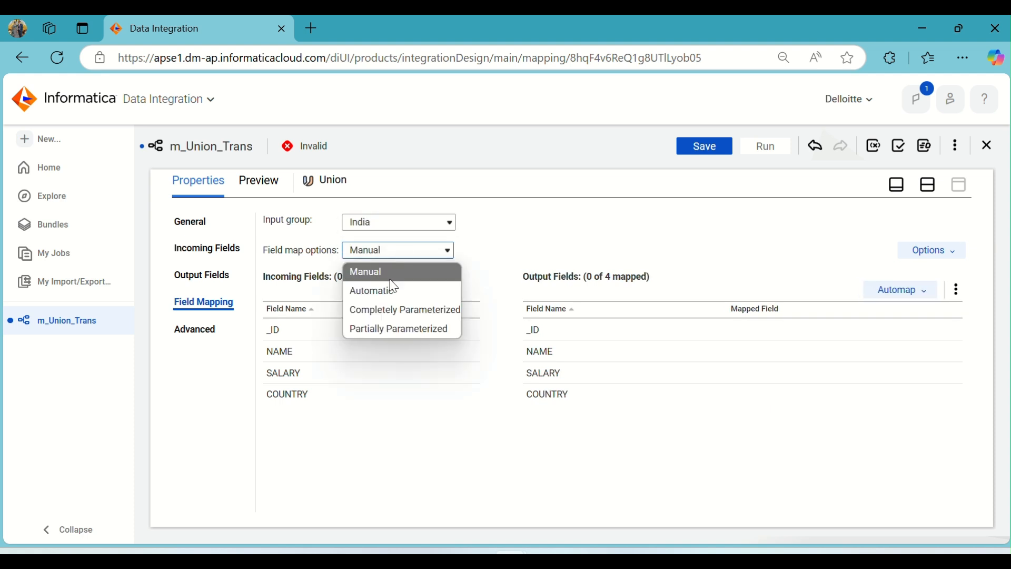
{"action": "left_click", "coordinate": [393, 291]}
Set the Union's field map option to Automatic for the Dubai input group.
{"action": "left_click", "coordinate": [387, 229]}
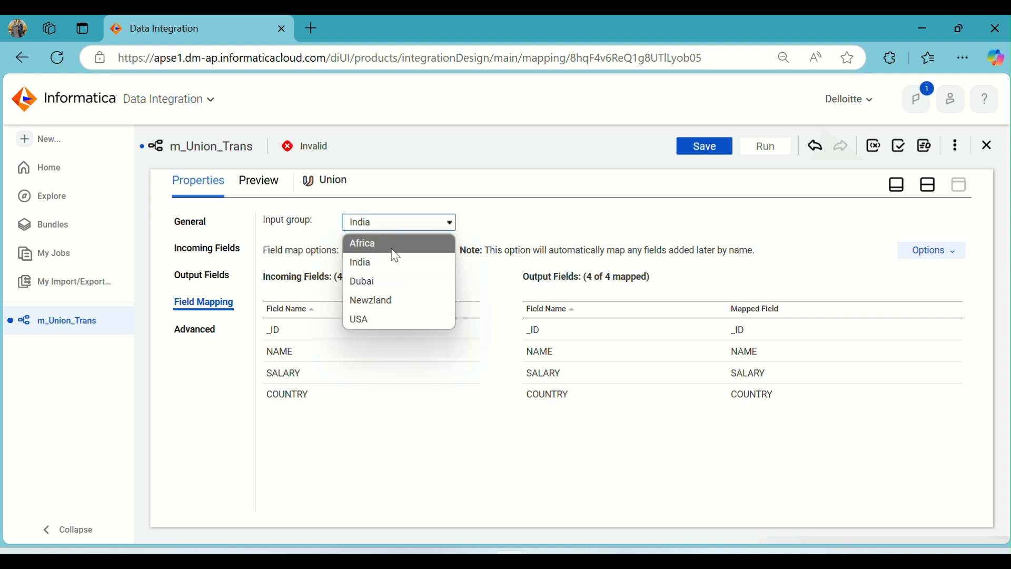
{"action": "left_click", "coordinate": [394, 279]}
{"action": "left_click", "coordinate": [397, 252]}
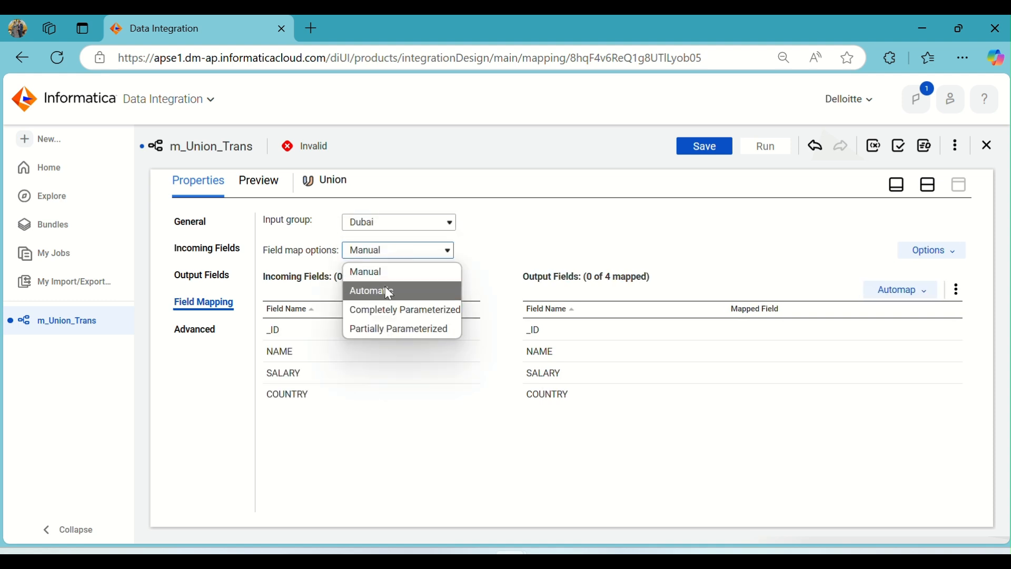
{"action": "left_click", "coordinate": [390, 291]}
Map the incoming fields of the Union's Newzland input group to the output fields with Smart Map.
{"action": "left_click", "coordinate": [362, 223]}
{"action": "left_click", "coordinate": [384, 306]}
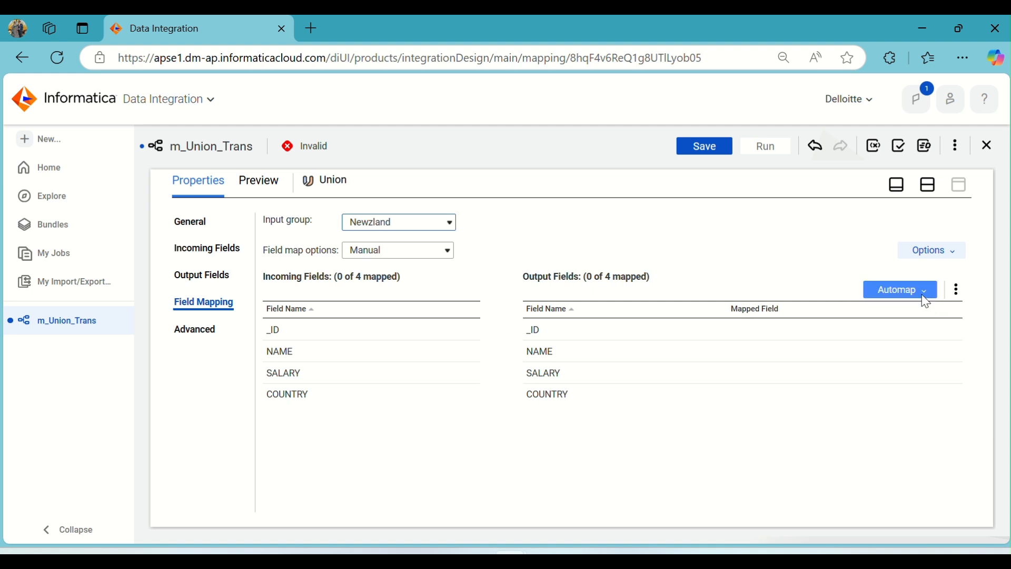
{"action": "left_click", "coordinate": [923, 295]}
{"action": "left_click", "coordinate": [873, 341]}
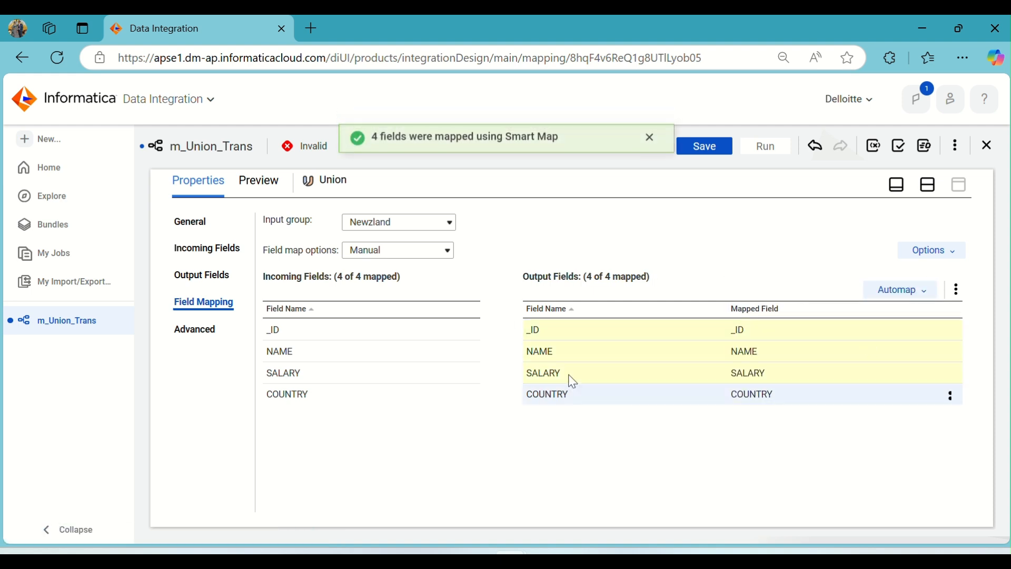
Map the incoming fields of the Union's USA input group to the output fields with Smart Map.
{"action": "left_click", "coordinate": [416, 230]}
{"action": "left_click", "coordinate": [403, 319]}
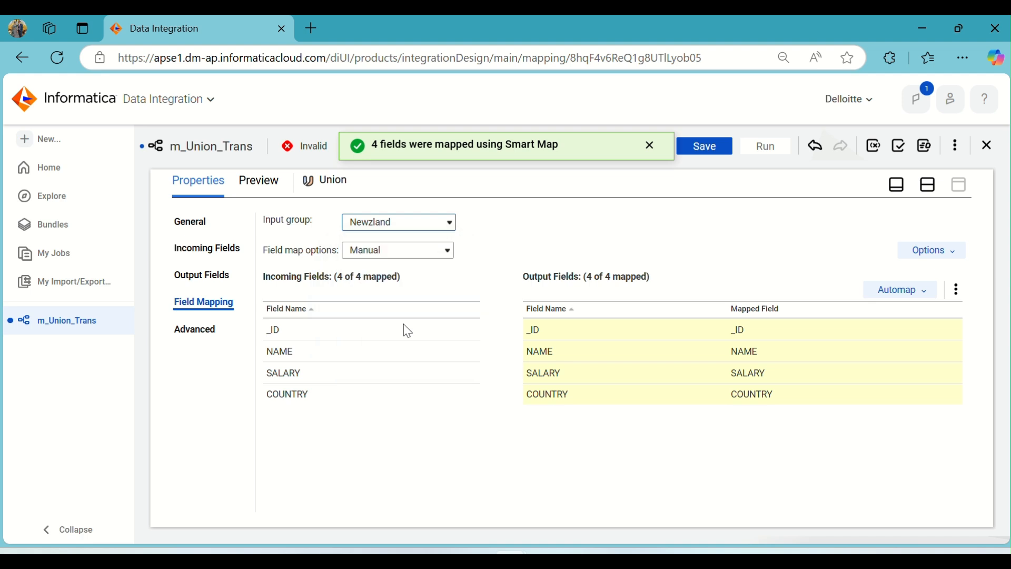
{"action": "left_click", "coordinate": [902, 295]}
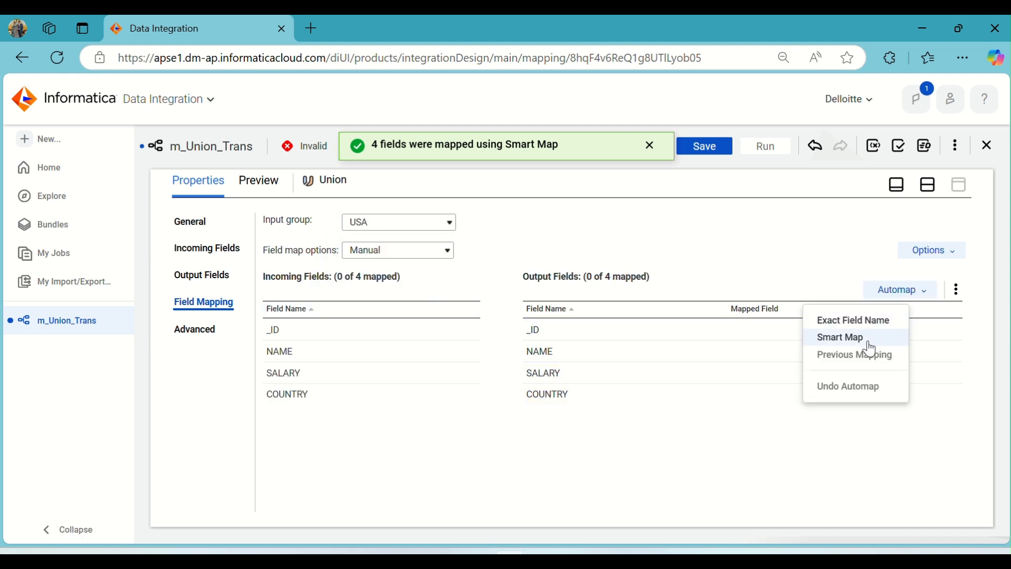
{"action": "left_click", "coordinate": [858, 342]}
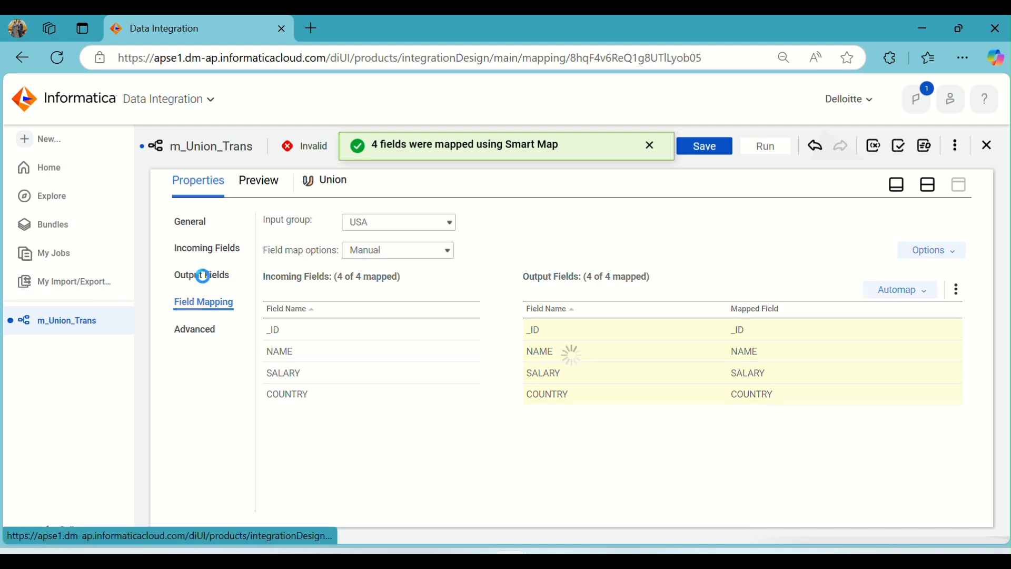
Check the data types of the Union's output fields and of the Target's incoming fields.
{"action": "left_click", "coordinate": [203, 274]}
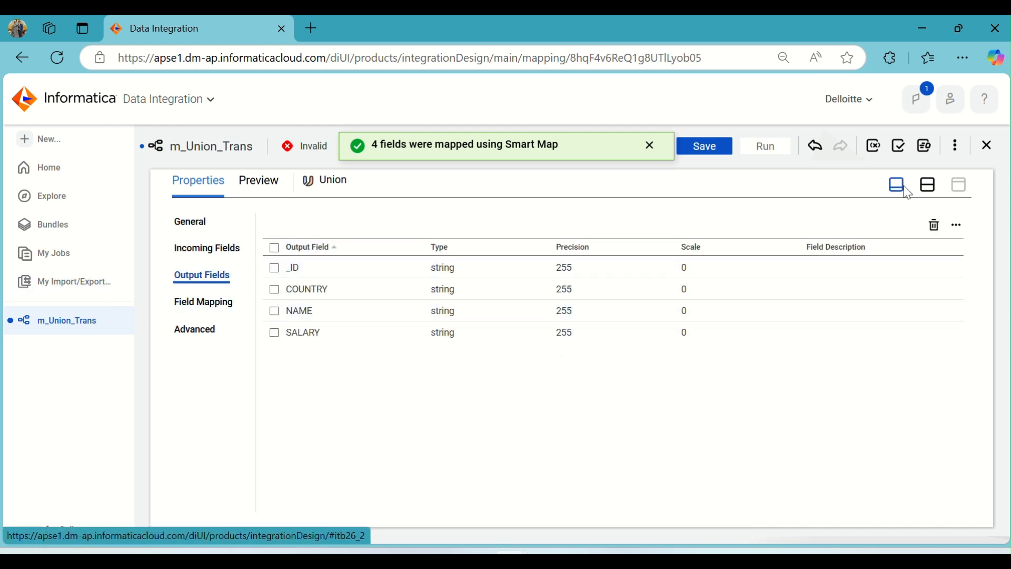
{"action": "left_click", "coordinate": [929, 185]}
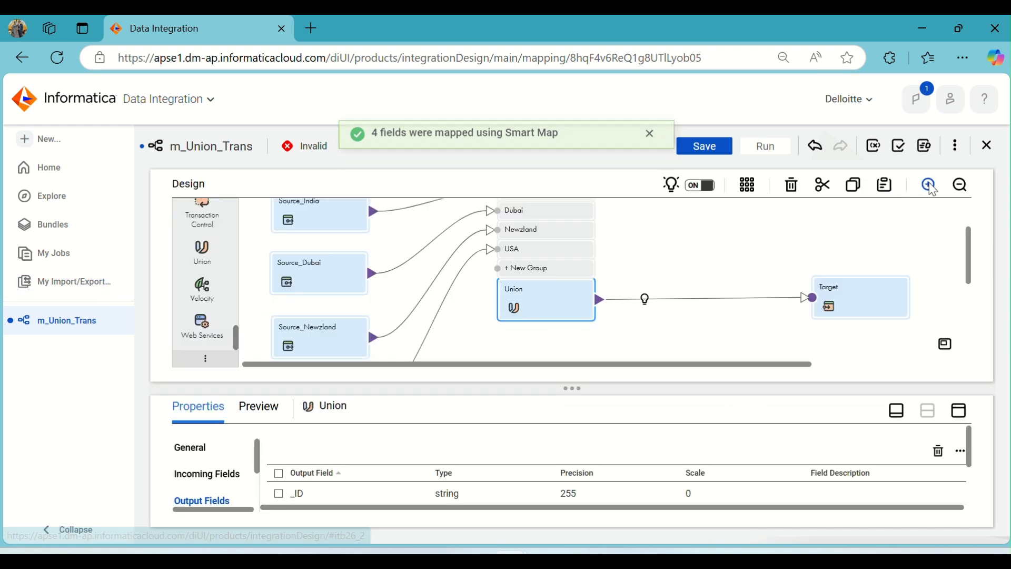
{"action": "left_click", "coordinate": [847, 301]}
{"action": "left_click", "coordinate": [959, 411]}
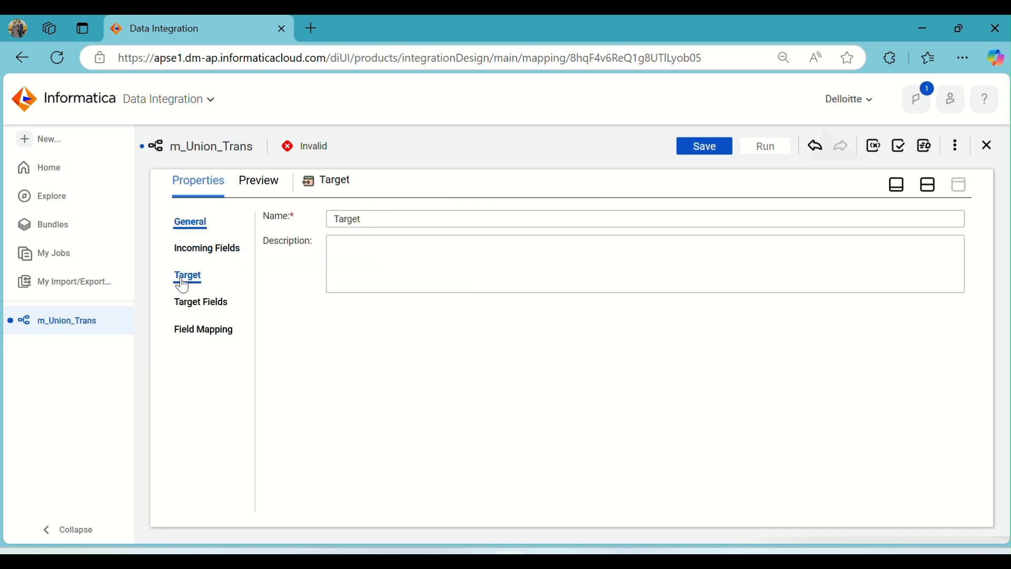
{"action": "left_click", "coordinate": [185, 246]}
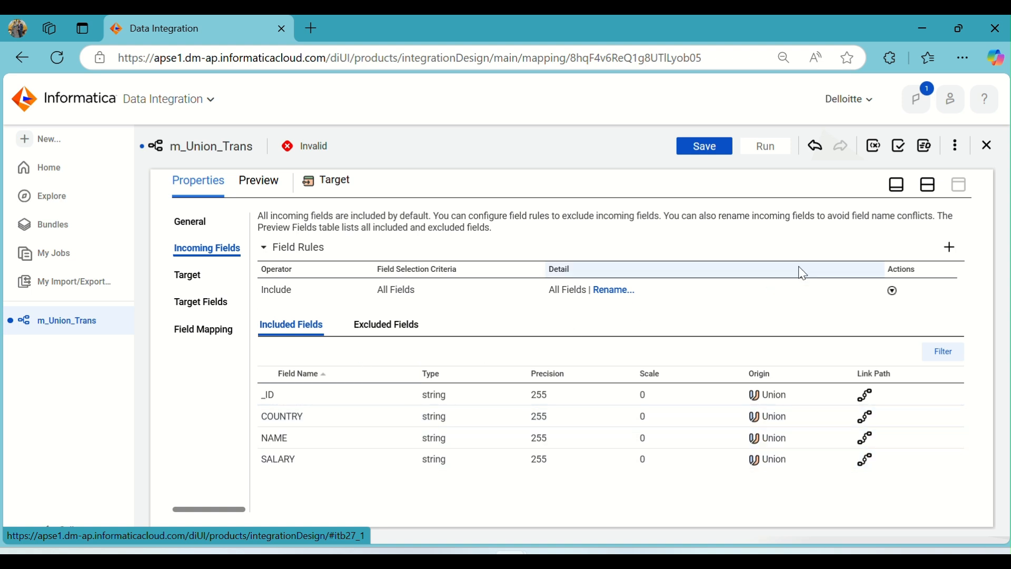
{"action": "left_click", "coordinate": [929, 186]}
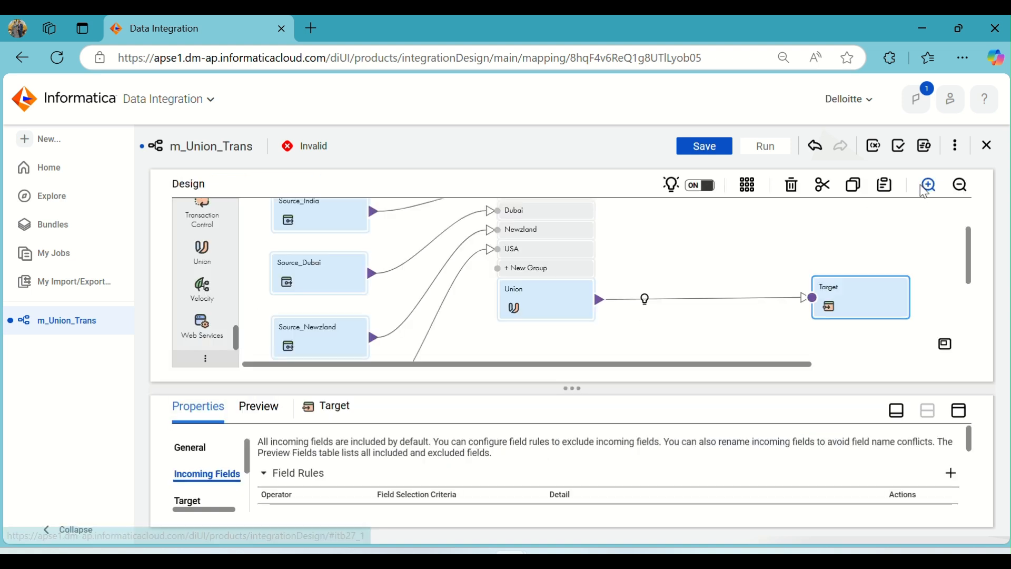
Review the Union's incoming field rules and the included fields of its input groups.
{"action": "left_click", "coordinate": [540, 306]}
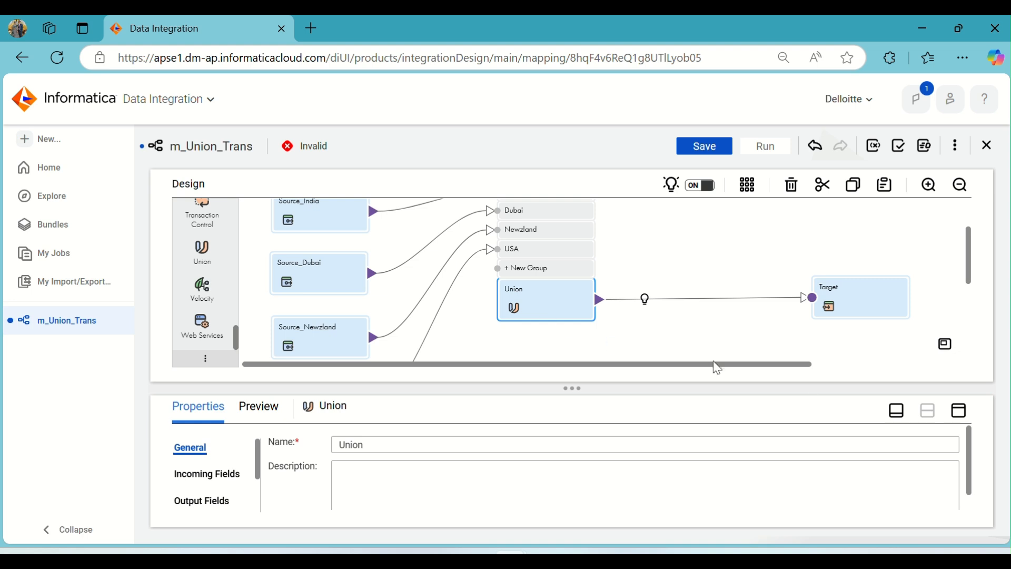
{"action": "left_click", "coordinate": [960, 412]}
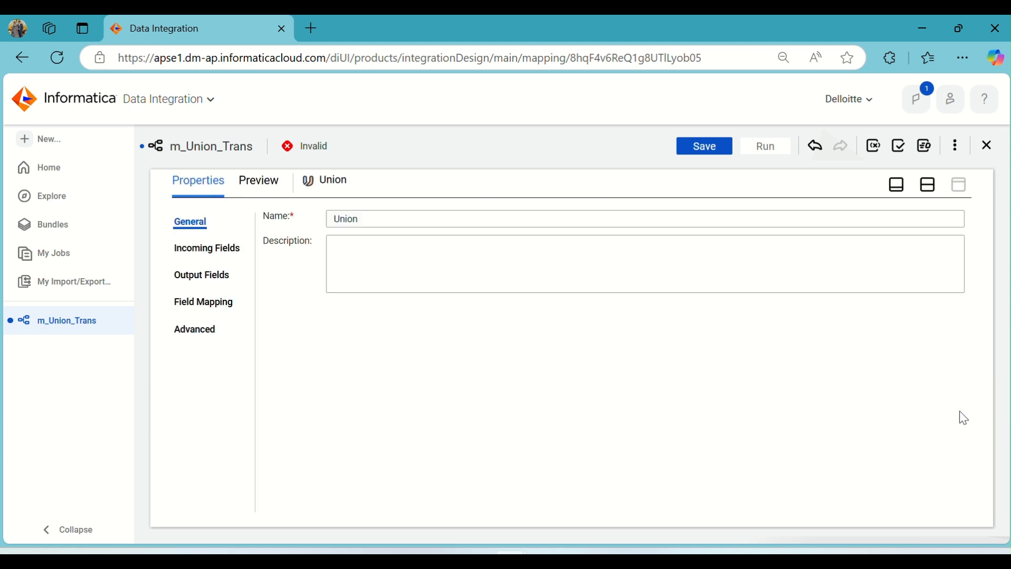
{"action": "left_click", "coordinate": [212, 255]}
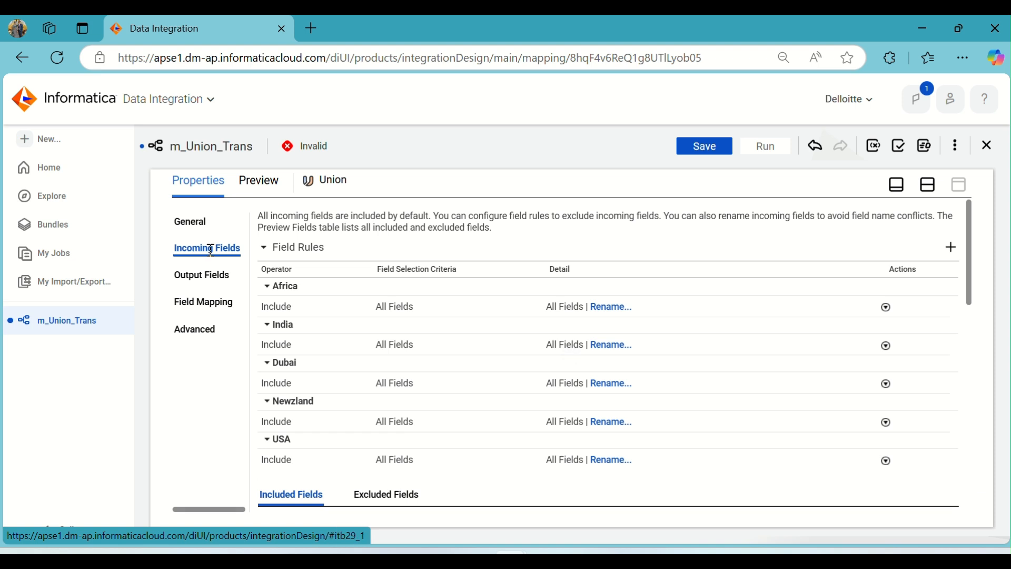
{"action": "scroll", "coordinate": [372, 388], "scroll_direction": "down", "scroll_amount": 5}
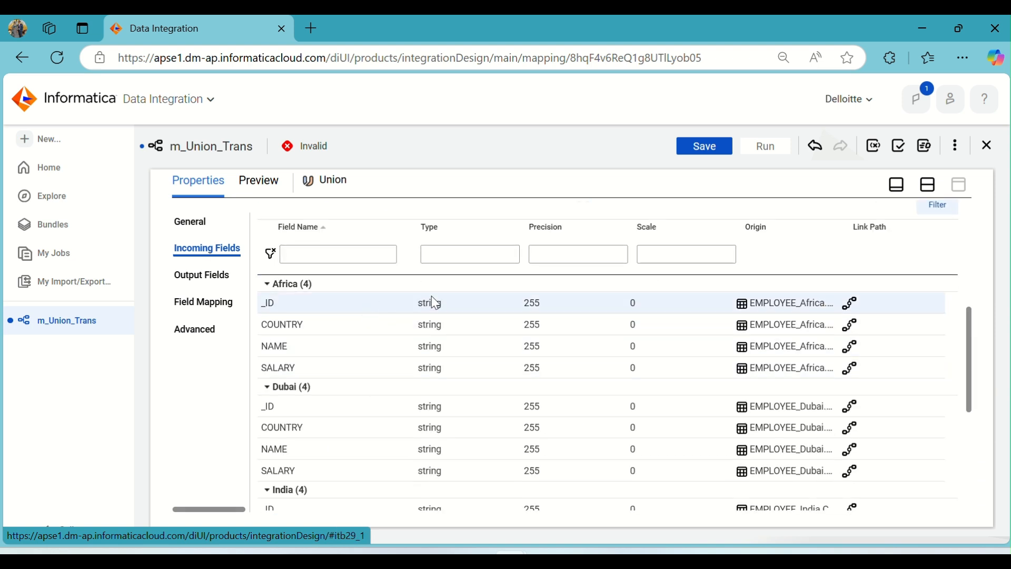
{"action": "scroll", "coordinate": [435, 302], "scroll_direction": "down", "scroll_amount": 2}
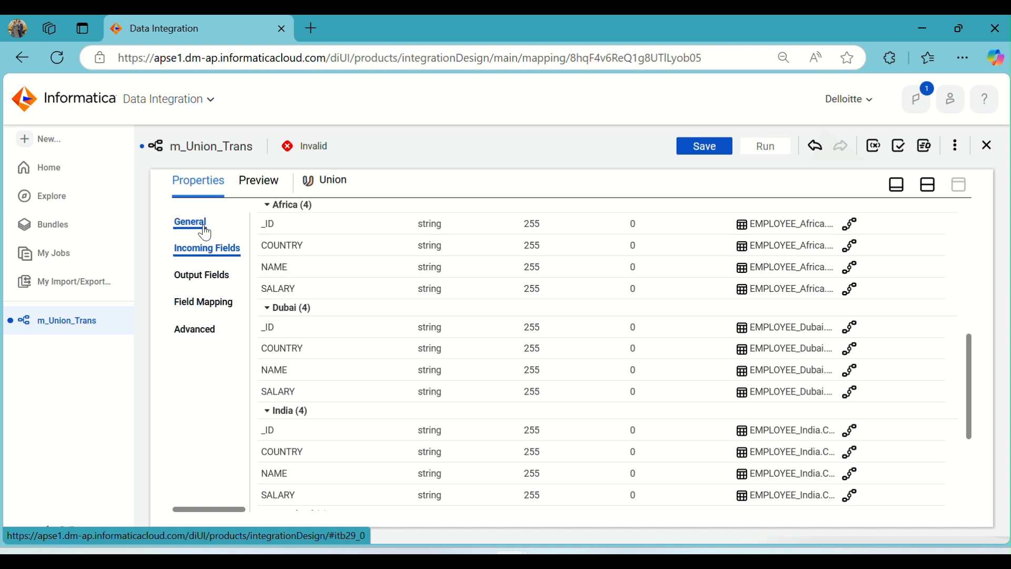
{"action": "left_click", "coordinate": [439, 227]}
{"action": "scroll", "coordinate": [444, 264], "scroll_direction": "up", "scroll_amount": 3}
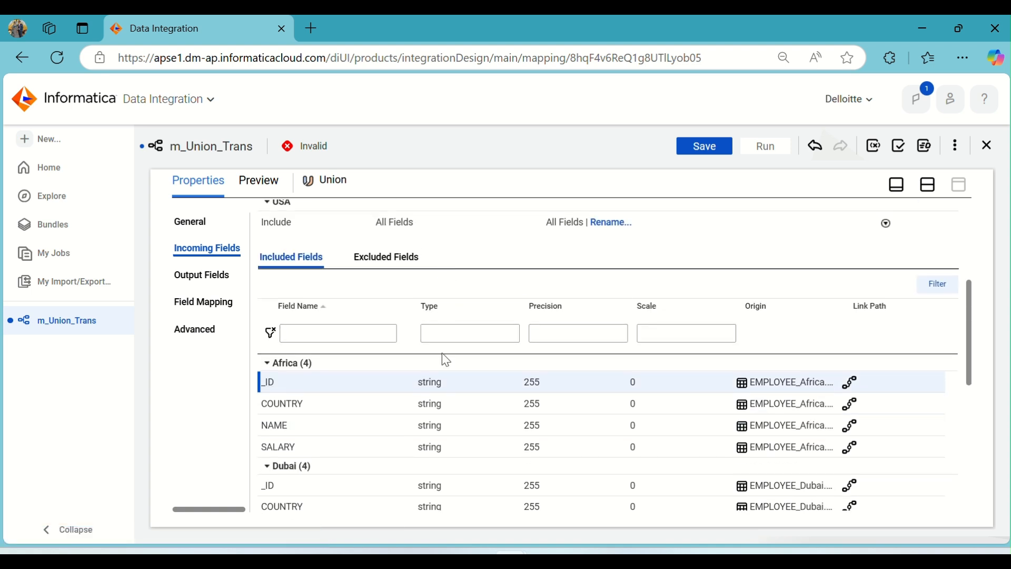
{"action": "scroll", "coordinate": [343, 303], "scroll_direction": "up", "scroll_amount": 5}
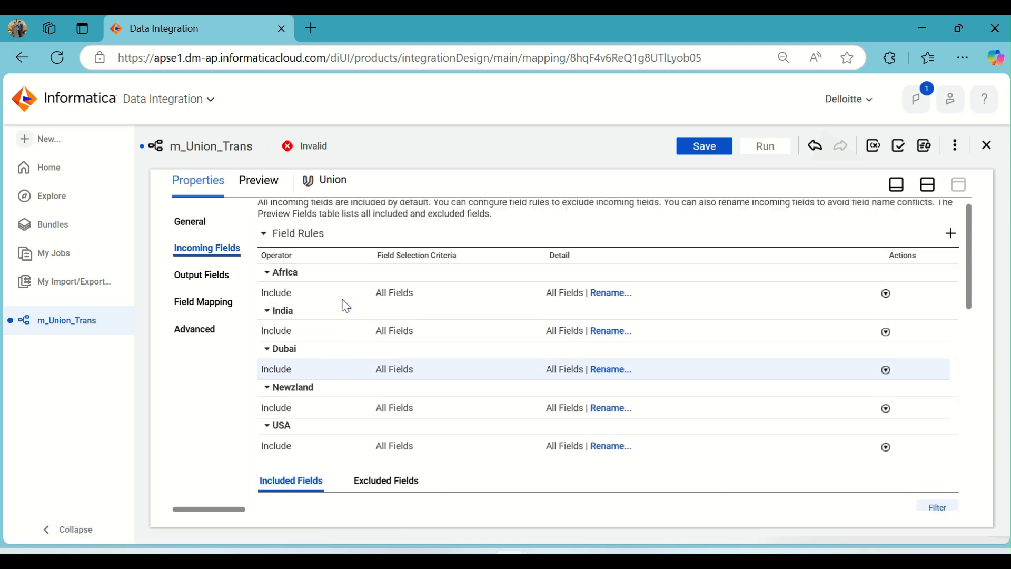
Set the type of the Union's _ID output field to integer.
{"action": "left_click", "coordinate": [200, 273]}
{"action": "left_click", "coordinate": [498, 267]}
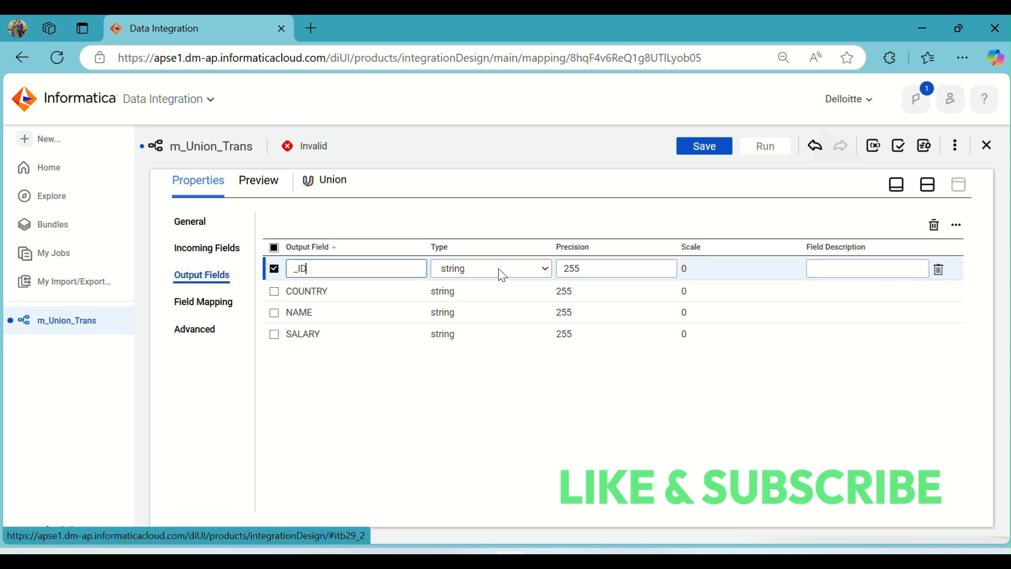
{"action": "left_click", "coordinate": [524, 271]}
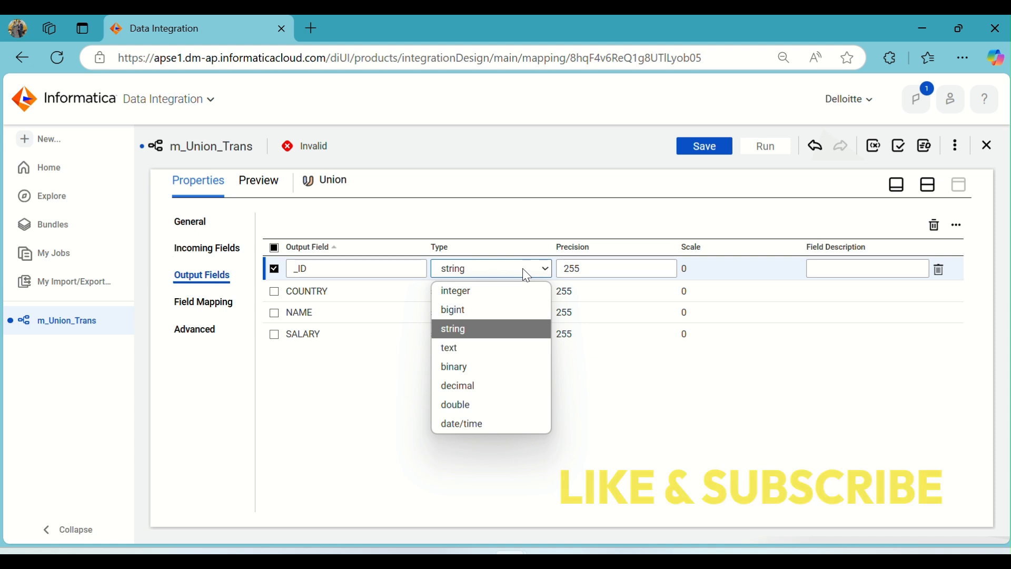
{"action": "left_click", "coordinate": [507, 293]}
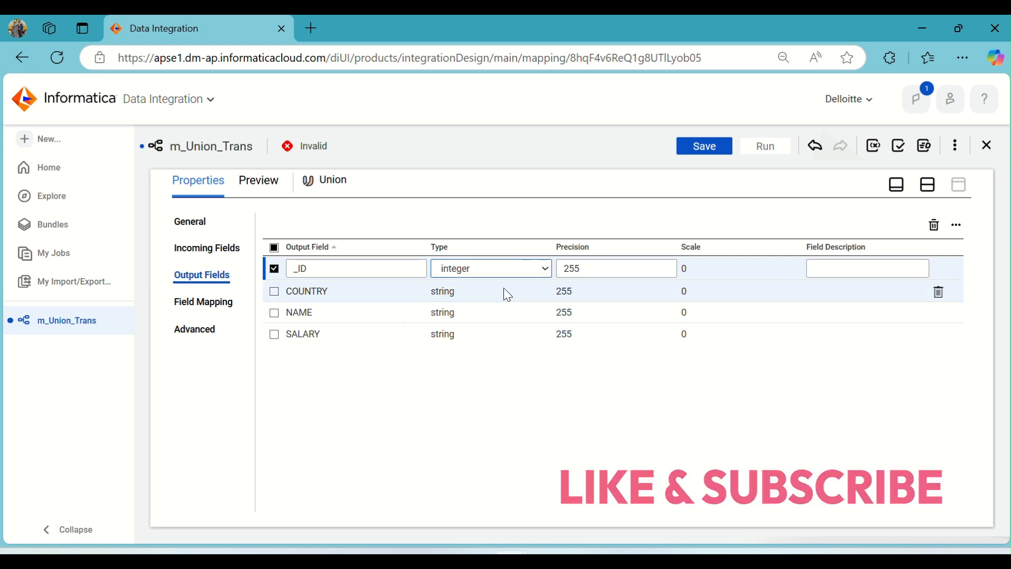
Set the Union's SALARY output field to type decimal with precision 10 and scale 2.
{"action": "left_click", "coordinate": [520, 333]}
{"action": "left_click", "coordinate": [508, 340]}
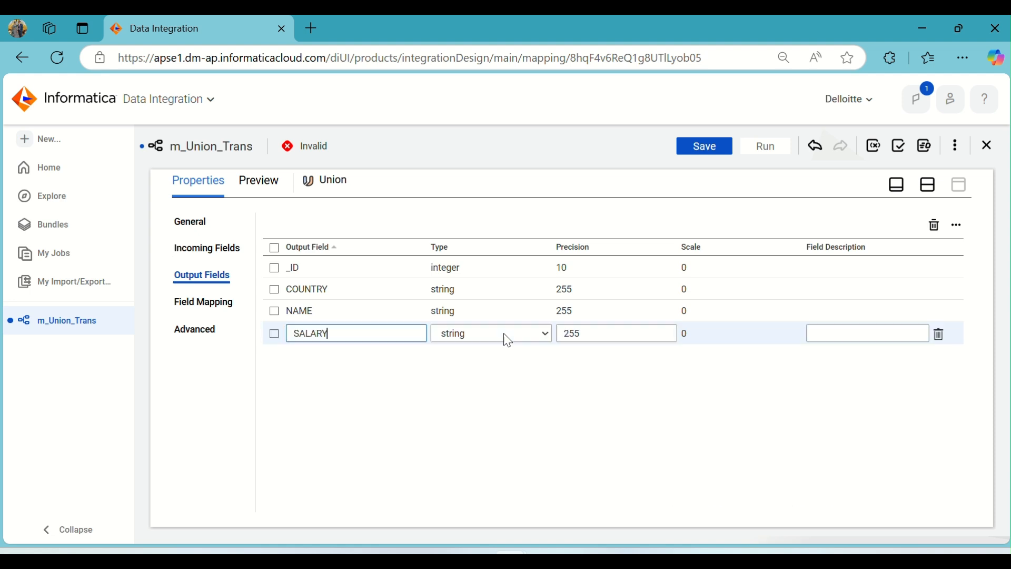
{"action": "left_click", "coordinate": [500, 337]}
{"action": "left_click", "coordinate": [480, 452]}
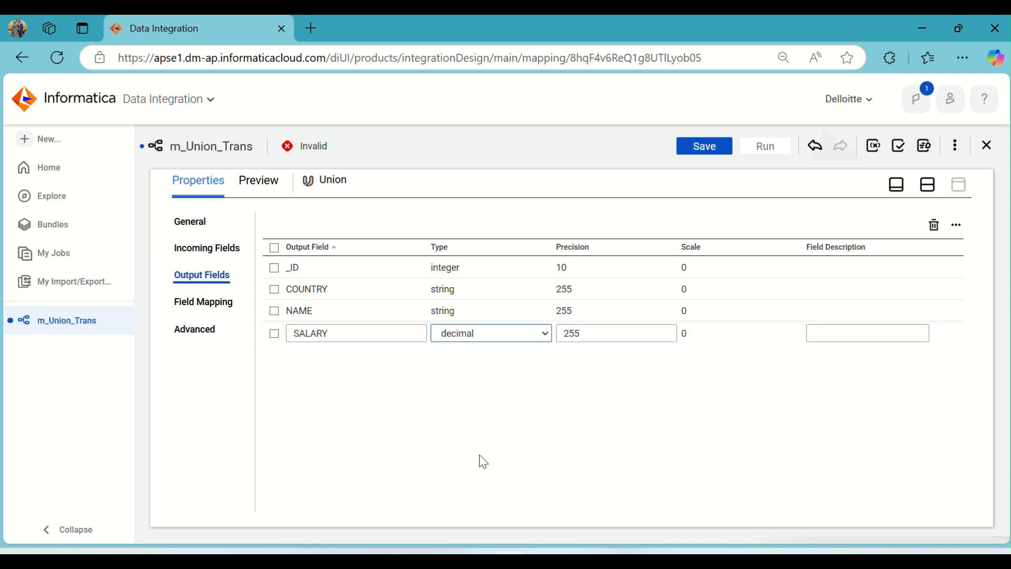
{"action": "left_click_drag", "start_coordinate": [621, 335], "coordinate": [561, 332]}
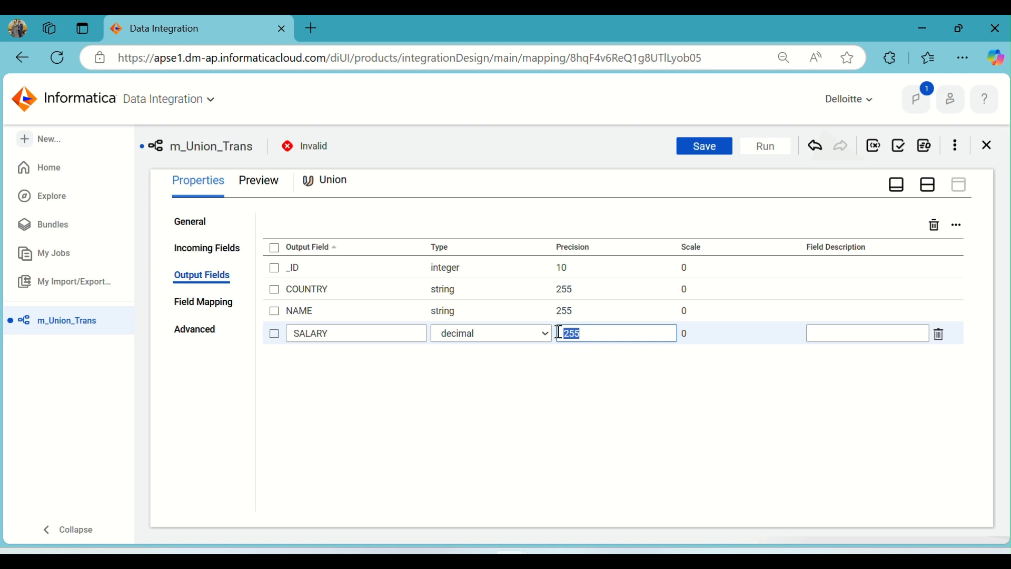
{"action": "key", "text": "Tab"}
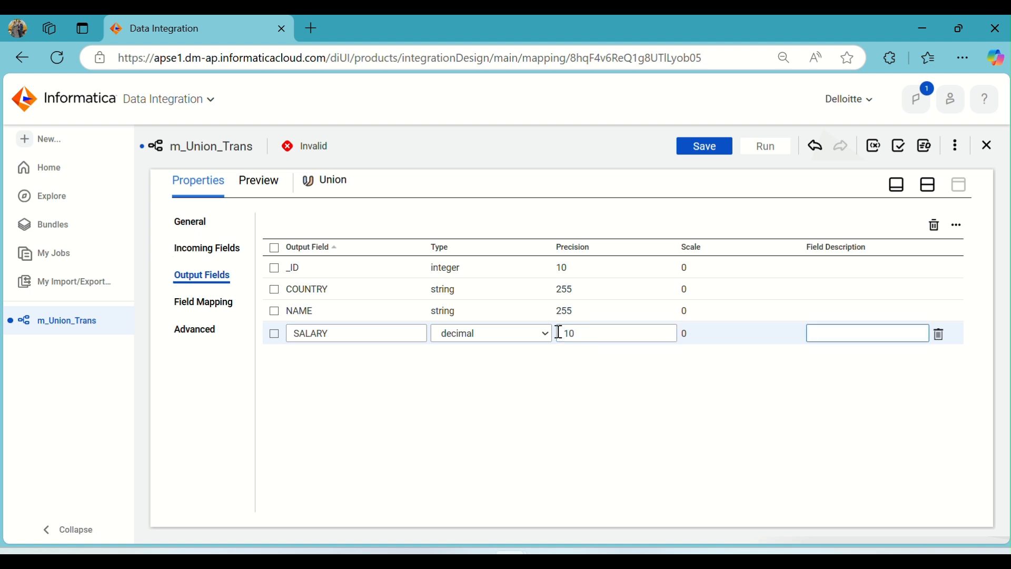
{"action": "left_click", "coordinate": [706, 339]}
{"action": "left_click", "coordinate": [695, 337]}
{"action": "left_click", "coordinate": [693, 337]}
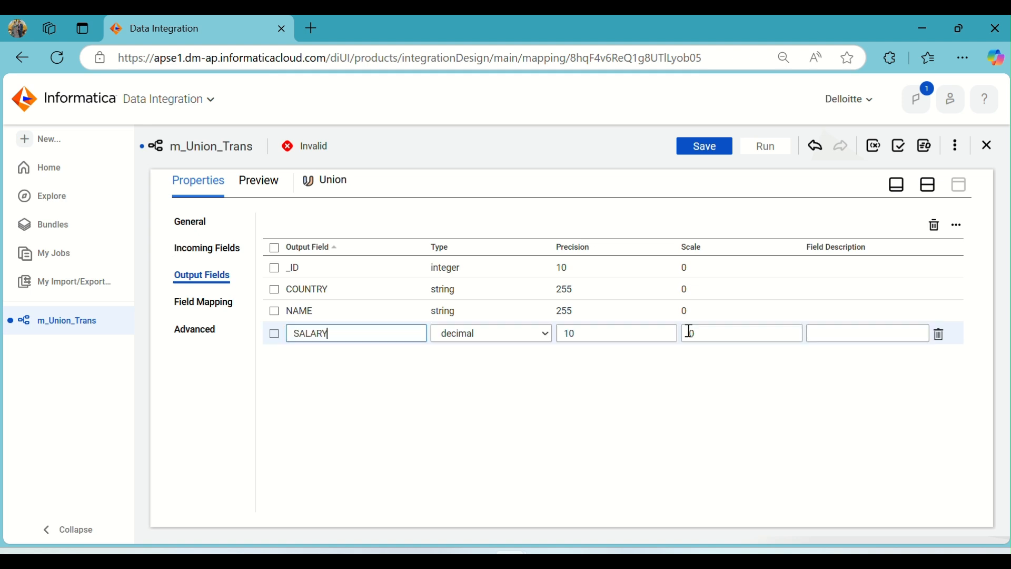
{"action": "left_click", "coordinate": [707, 334]}
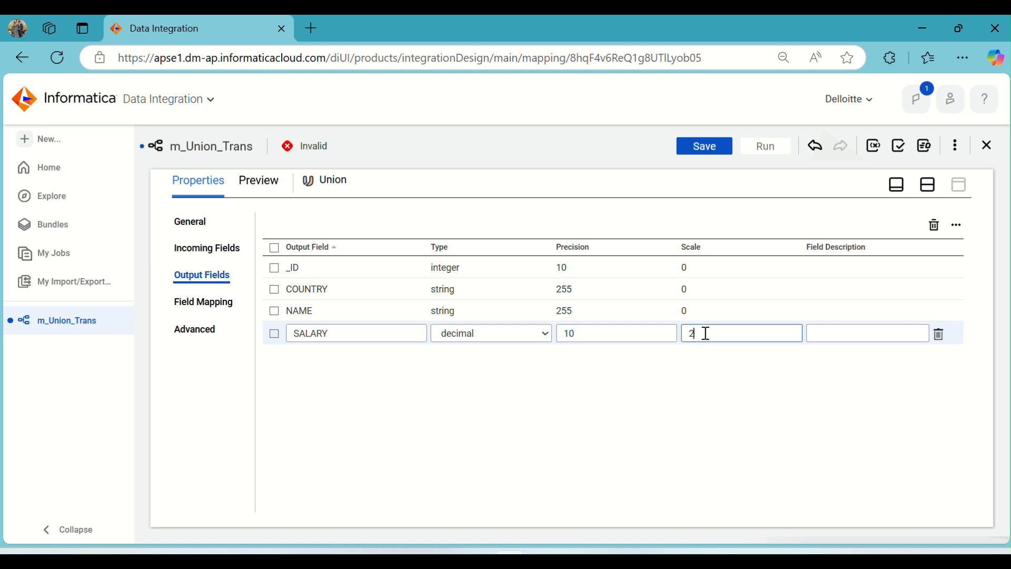
{"action": "left_click", "coordinate": [713, 397]}
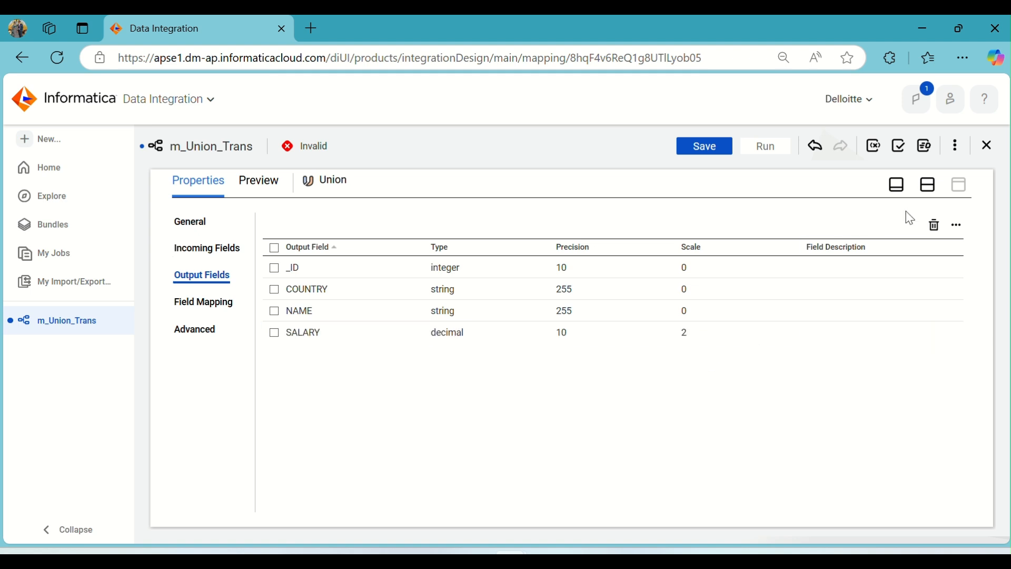
Map the incoming Union fields to the Target's REGIONS fields with Smart Map and check the Target's incoming field types.
{"action": "left_click", "coordinate": [928, 185]}
{"action": "left_click", "coordinate": [873, 302]}
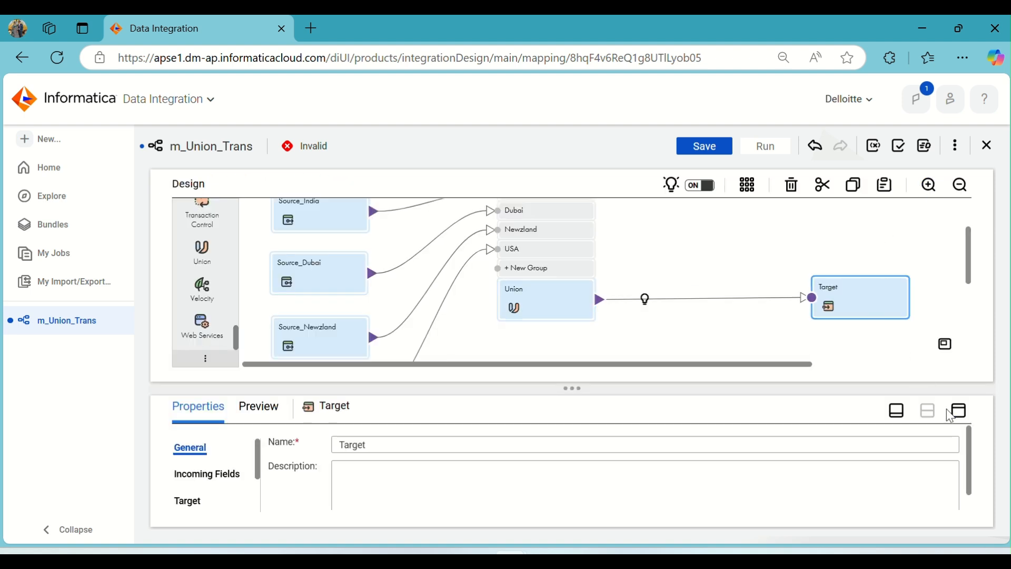
{"action": "left_click", "coordinate": [959, 411]}
{"action": "left_click", "coordinate": [216, 327]}
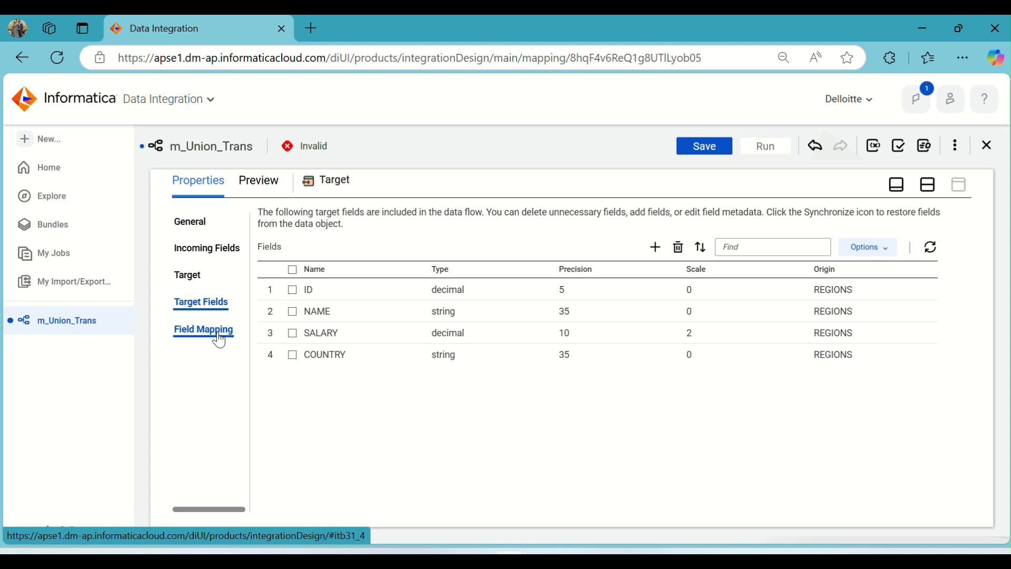
{"action": "left_click", "coordinate": [219, 334]}
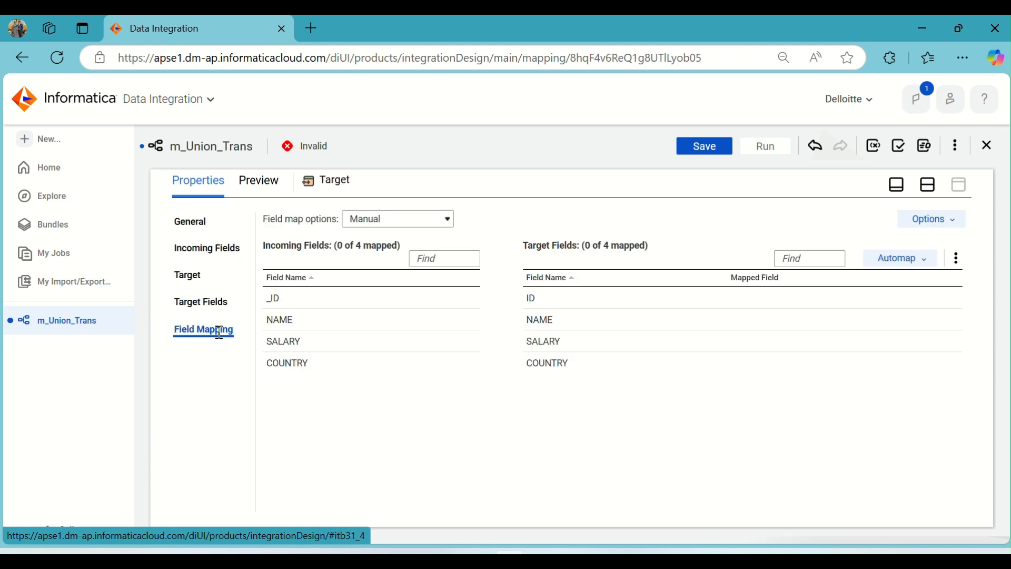
{"action": "left_click", "coordinate": [920, 258]}
{"action": "left_click", "coordinate": [877, 307]}
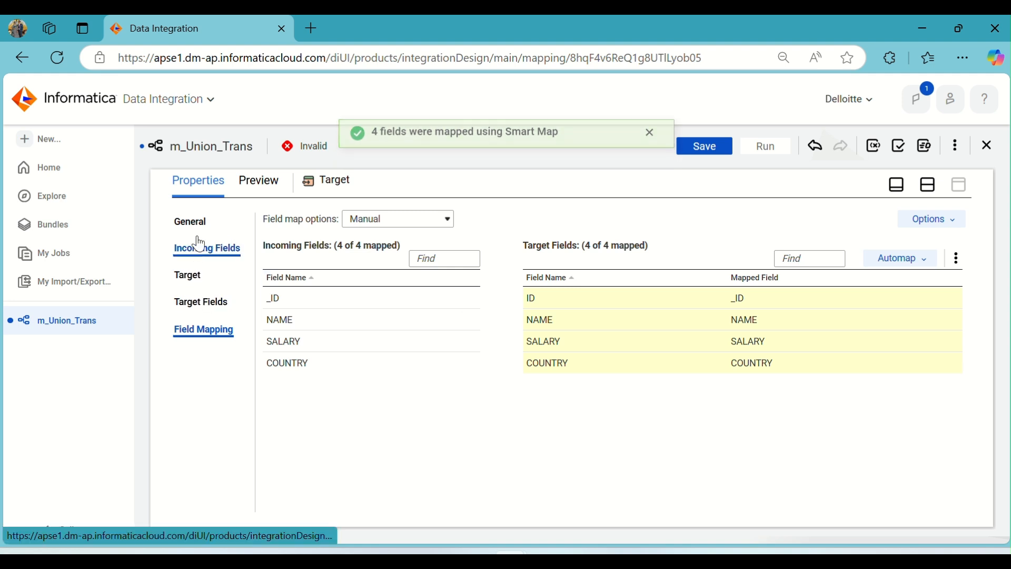
{"action": "left_click", "coordinate": [203, 247]}
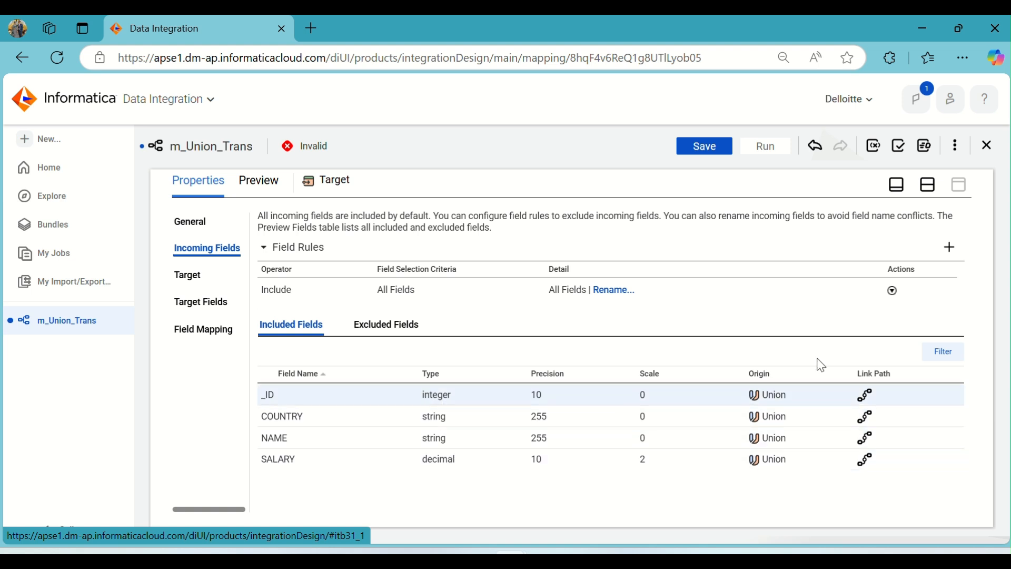
{"action": "left_click", "coordinate": [929, 187]}
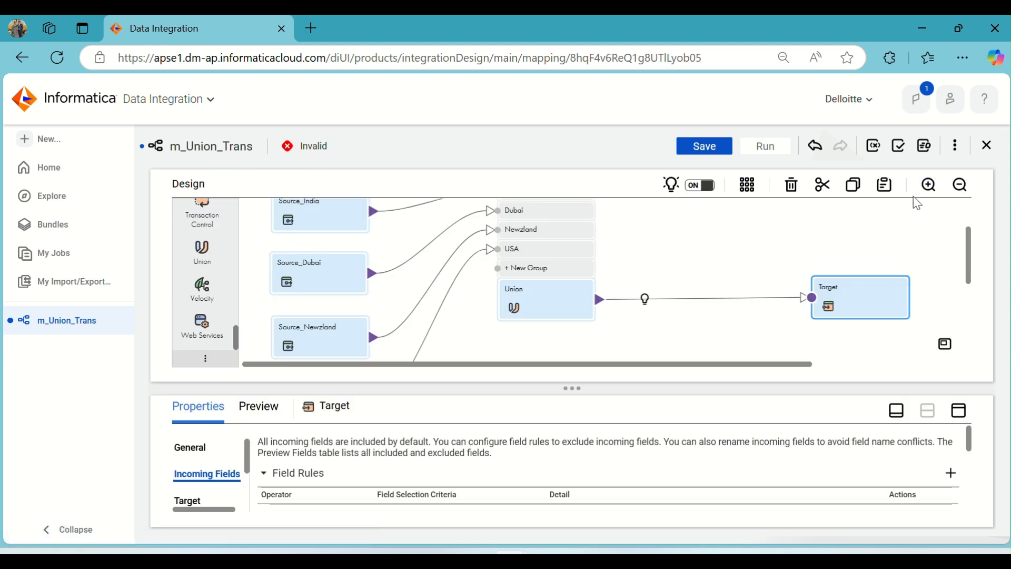
Auto-arrange the transformations on the canvas, save m_Union_Trans and run it on the Informatica Cloud Hosted Agent.
{"action": "left_click", "coordinate": [754, 186]}
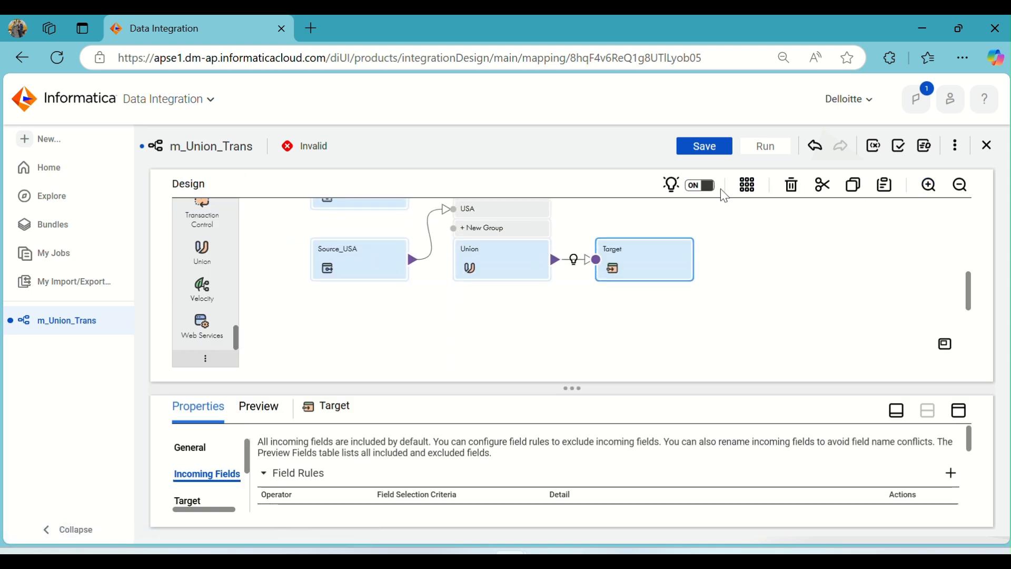
{"action": "left_click", "coordinate": [756, 147]}
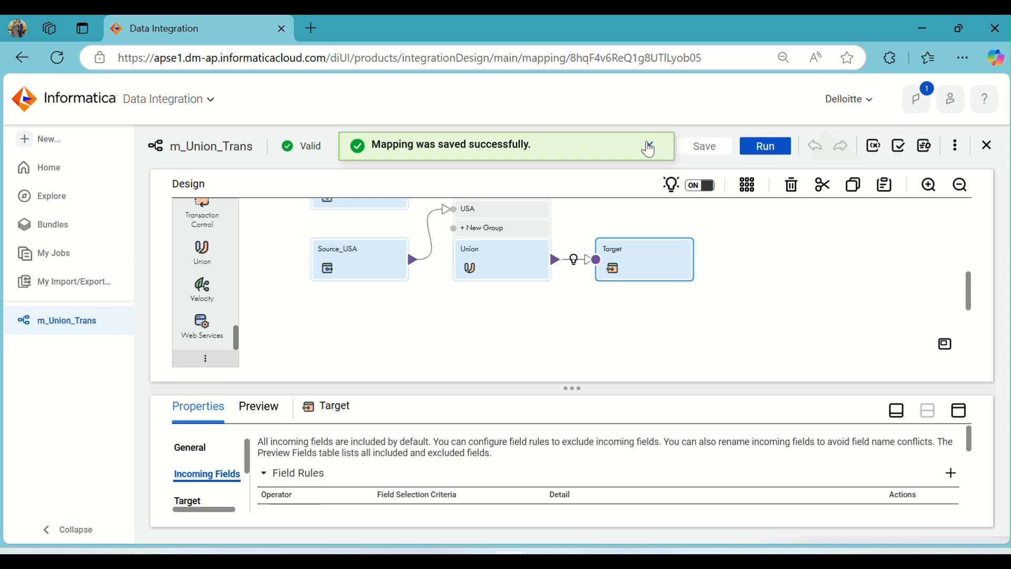
{"action": "left_click", "coordinate": [762, 148]}
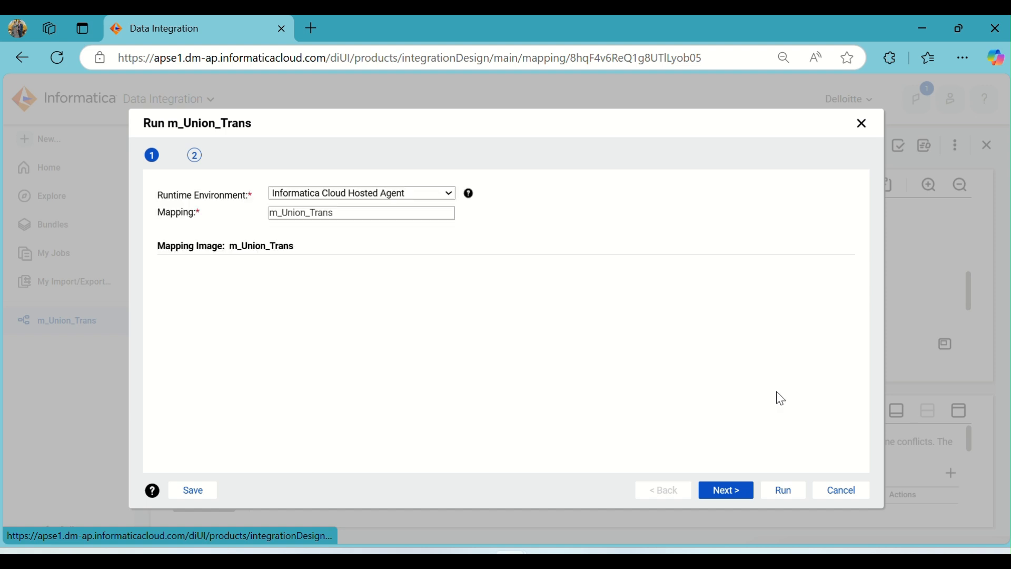
{"action": "scroll", "coordinate": [600, 284], "scroll_direction": "down", "scroll_amount": 5}
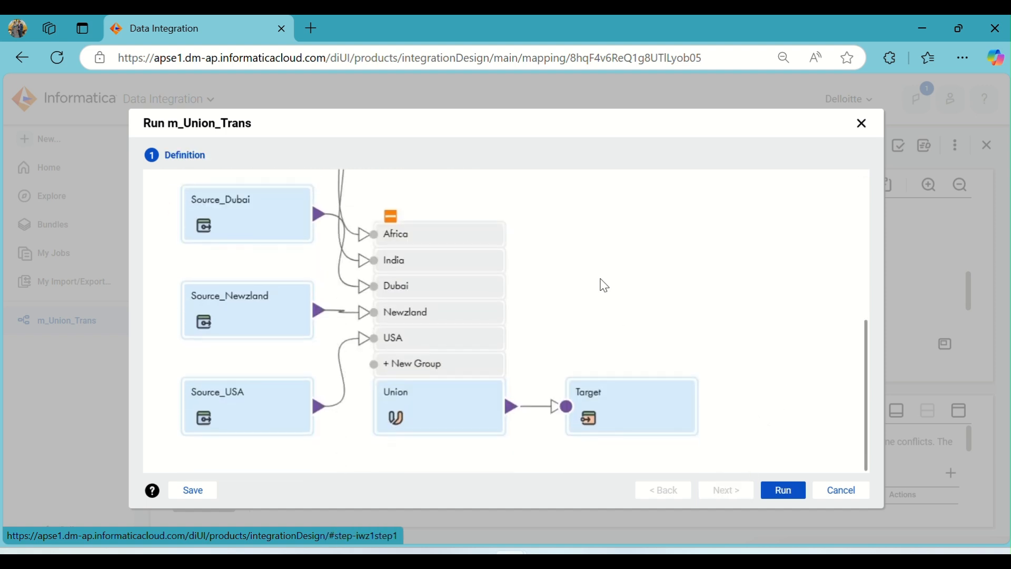
{"action": "left_click", "coordinate": [796, 489]}
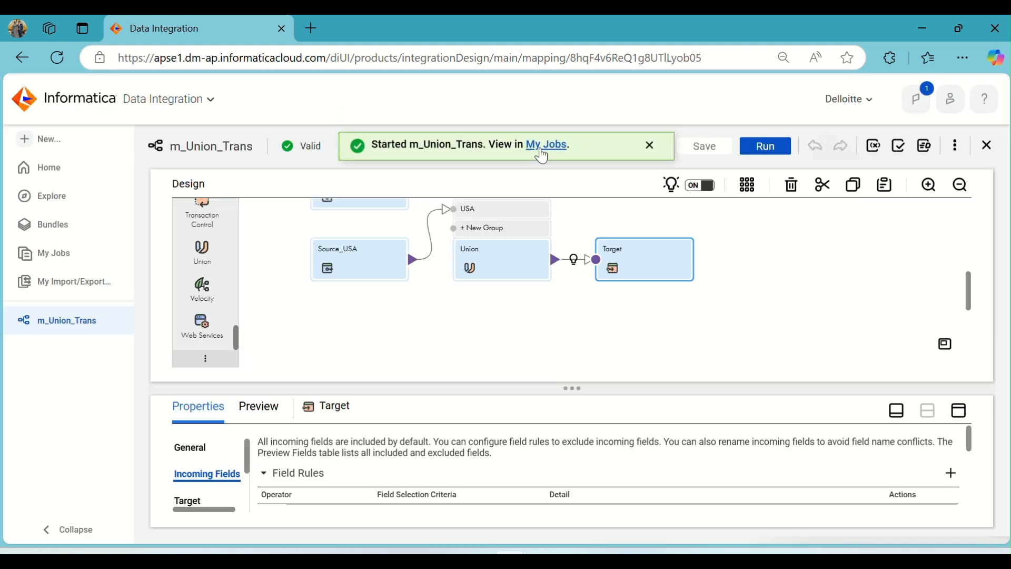
Monitor the m_Union_Trans job until it ends and read its error message and source/target results.
{"action": "left_click", "coordinate": [543, 156]}
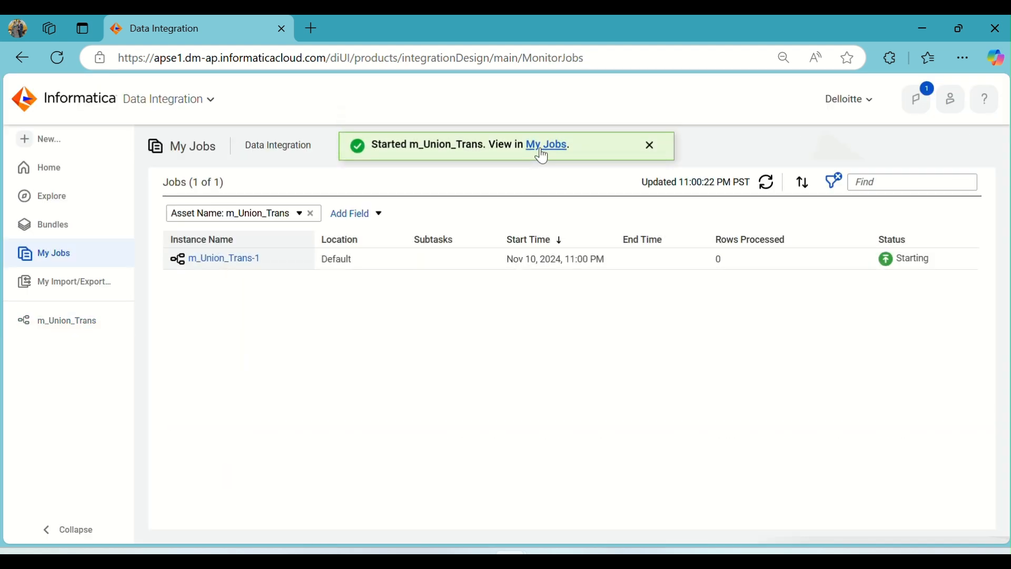
{"action": "left_click", "coordinate": [770, 186]}
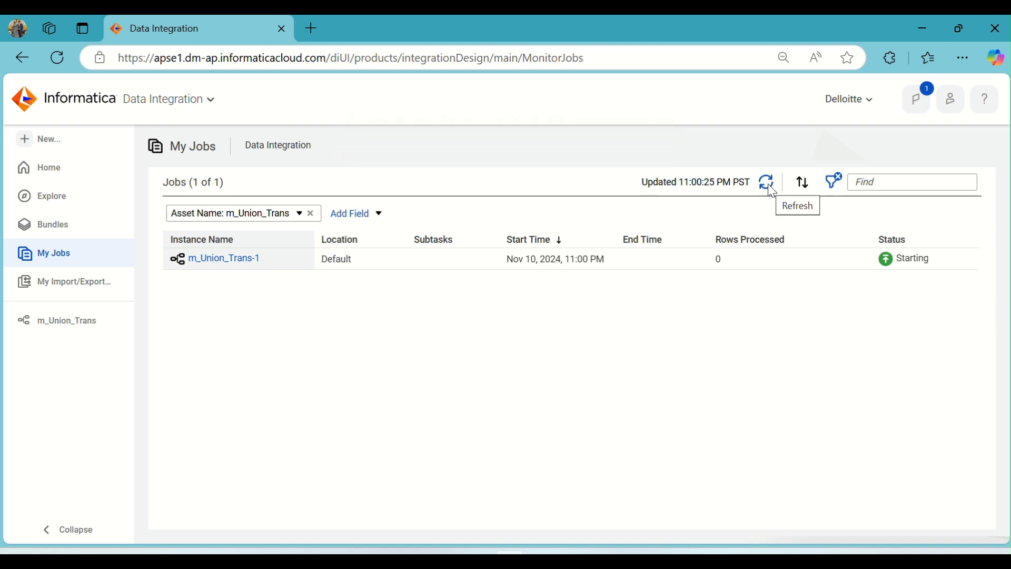
{"action": "left_click", "coordinate": [769, 185]}
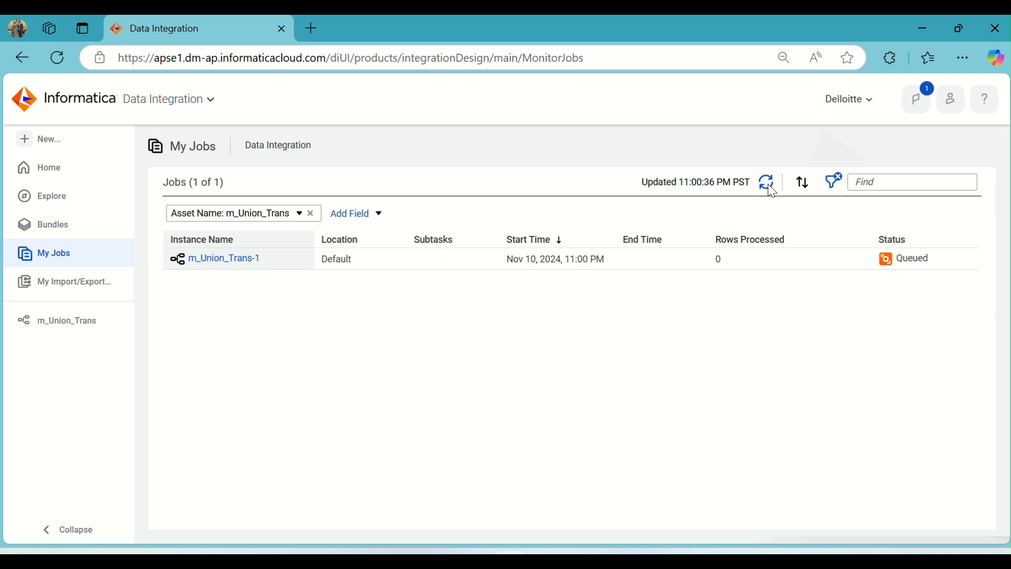
{"action": "left_click", "coordinate": [770, 185]}
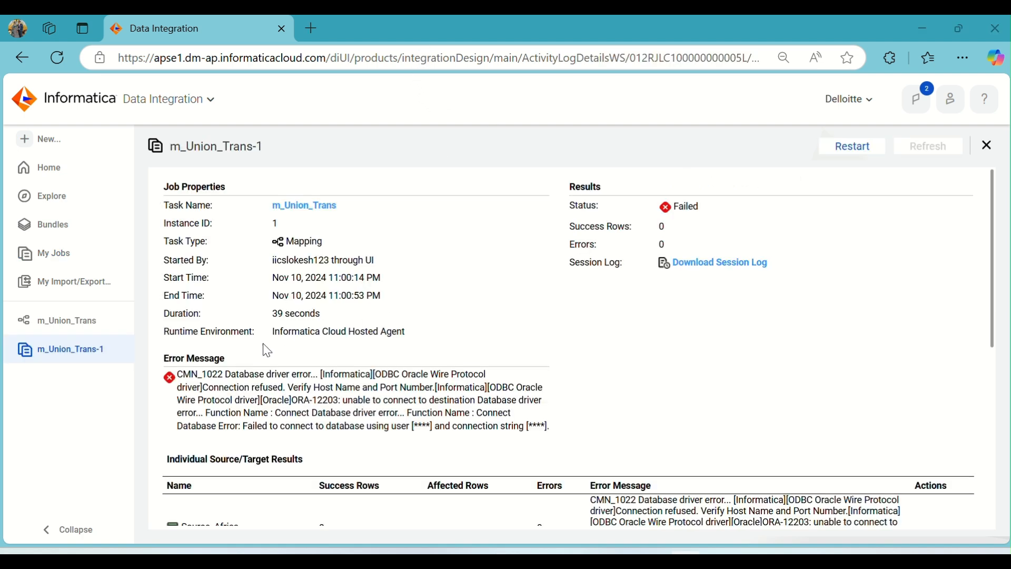
{"action": "scroll", "coordinate": [297, 355], "scroll_direction": "down", "scroll_amount": 2}
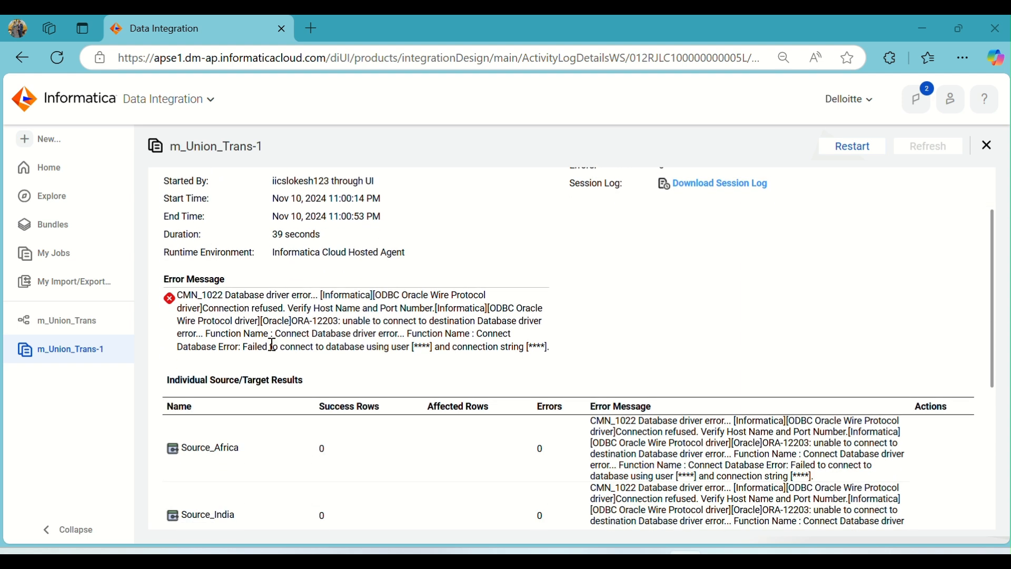
{"action": "left_click_drag", "start_coordinate": [234, 303], "coordinate": [500, 323]}
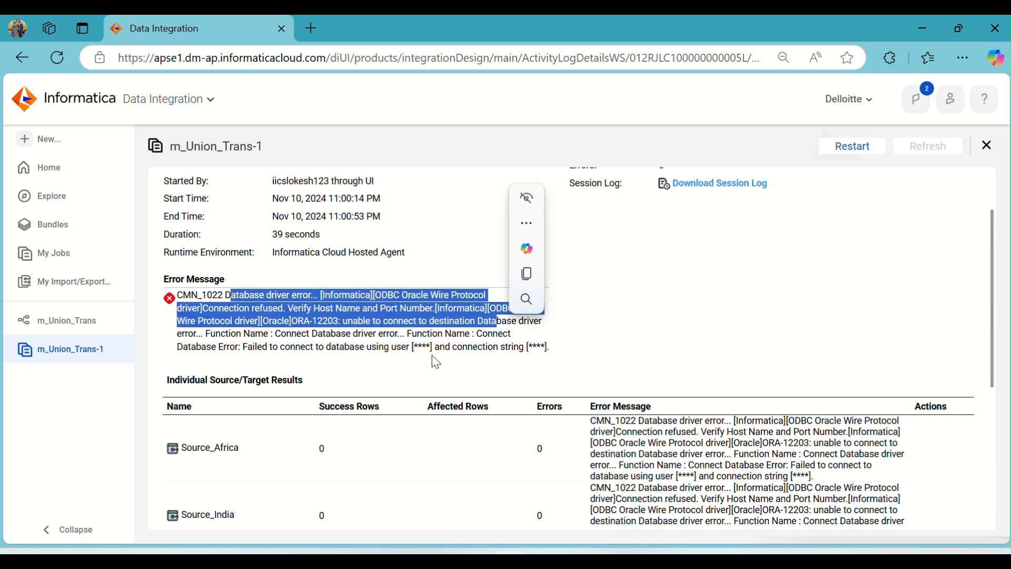
{"action": "left_click", "coordinate": [432, 346]}
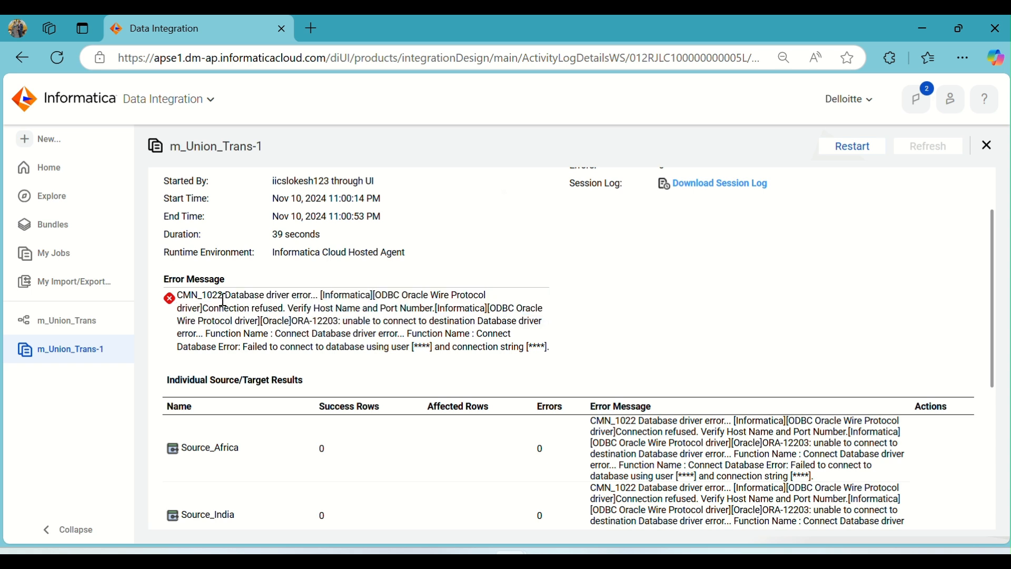
Return to the m_Union_Trans mapping and preview the Union's combined output rows.
{"action": "left_click", "coordinate": [69, 323]}
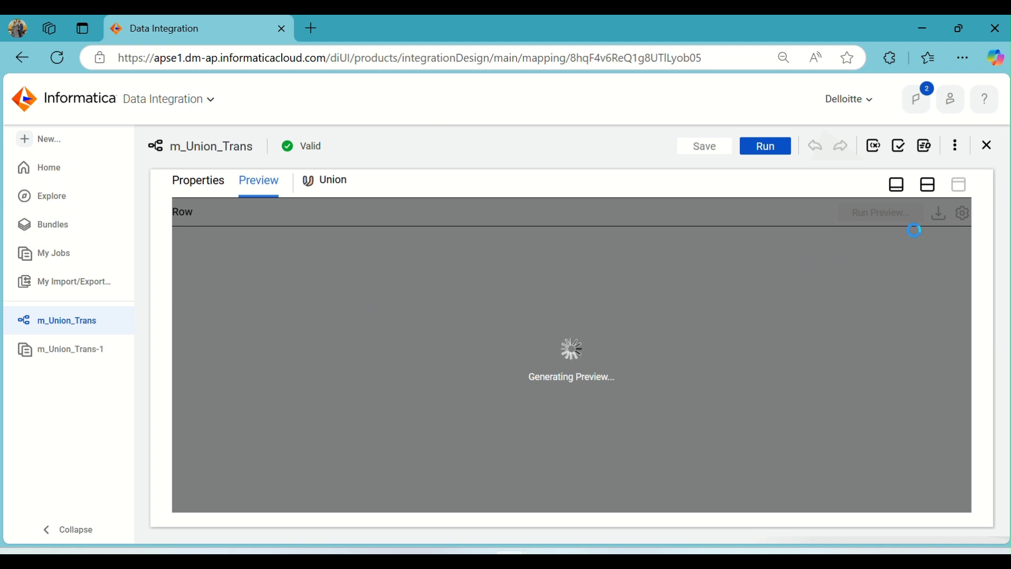
{"action": "left_click", "coordinate": [927, 185]}
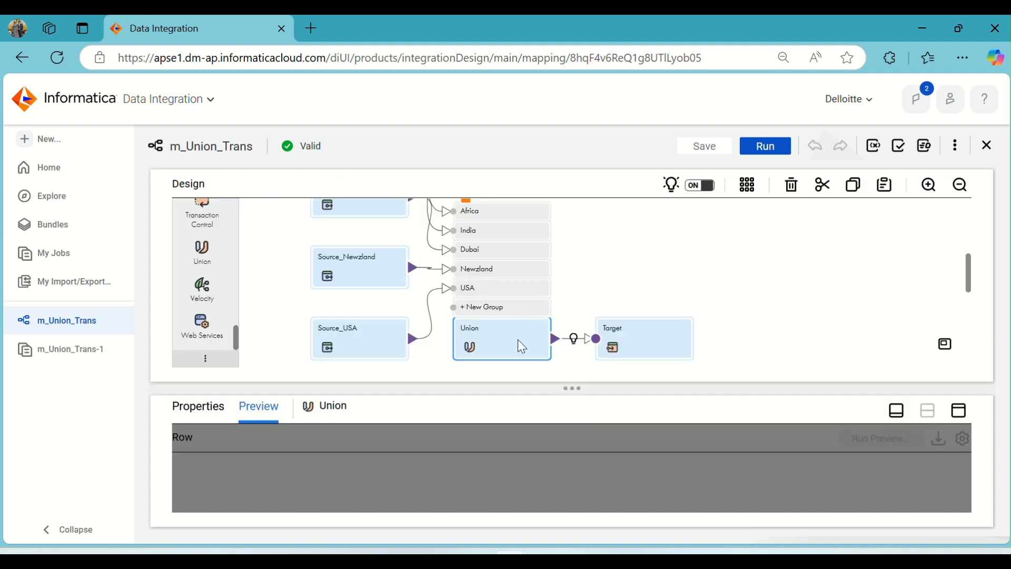
{"action": "left_click", "coordinate": [961, 411]}
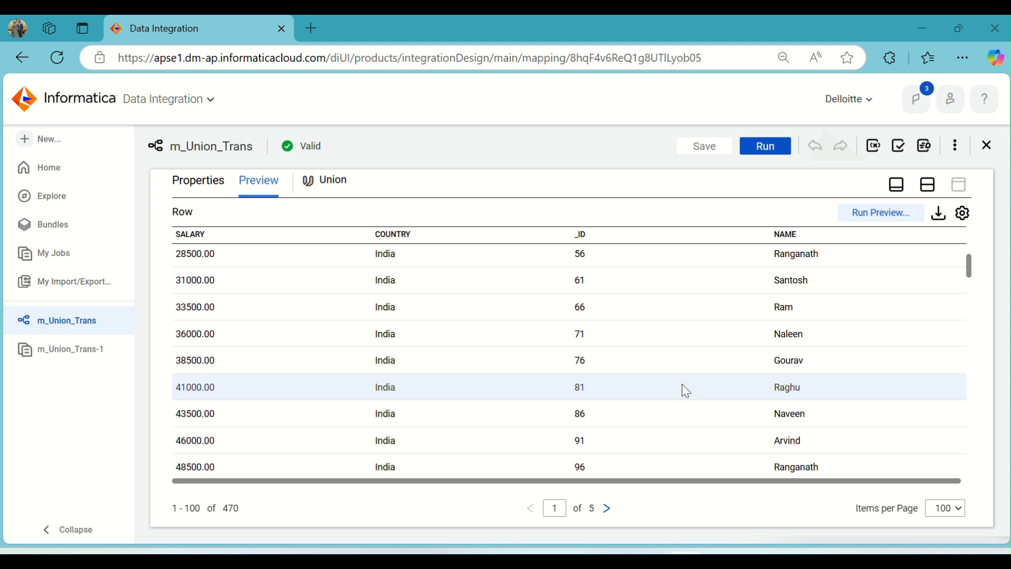
{"action": "scroll", "coordinate": [669, 380], "scroll_direction": "up", "scroll_amount": 5}
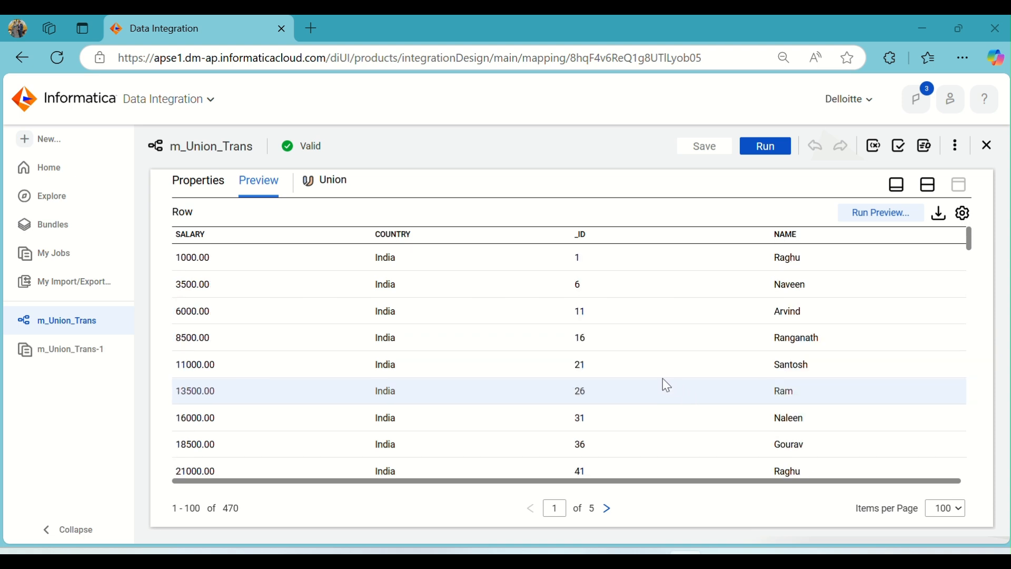
{"action": "left_click", "coordinate": [929, 187]}
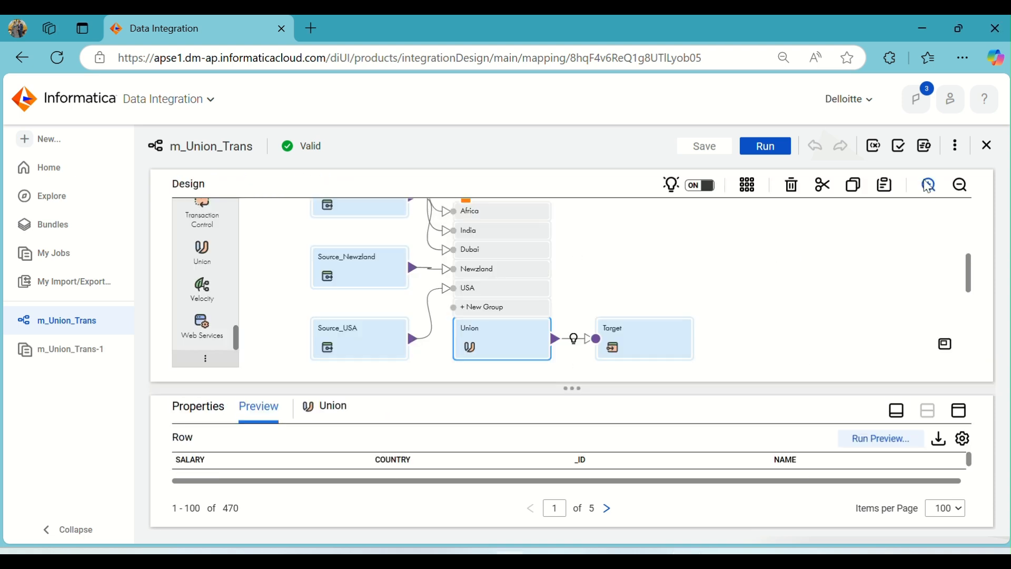
Change the Target transformation's connection to Oracle_Source (Oracle).
{"action": "left_click", "coordinate": [641, 336]}
{"action": "left_click", "coordinate": [959, 413]}
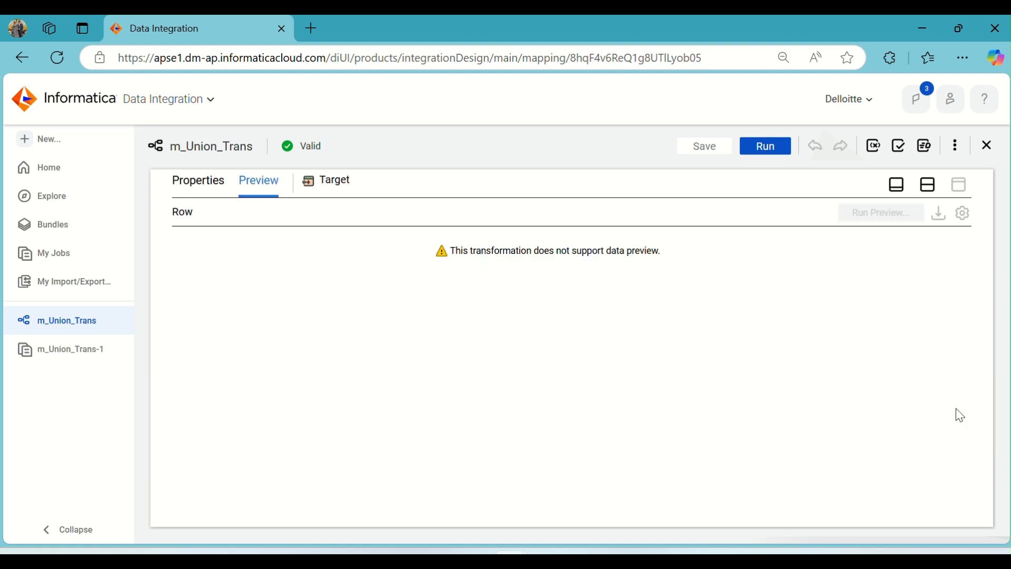
{"action": "left_click", "coordinate": [196, 186]}
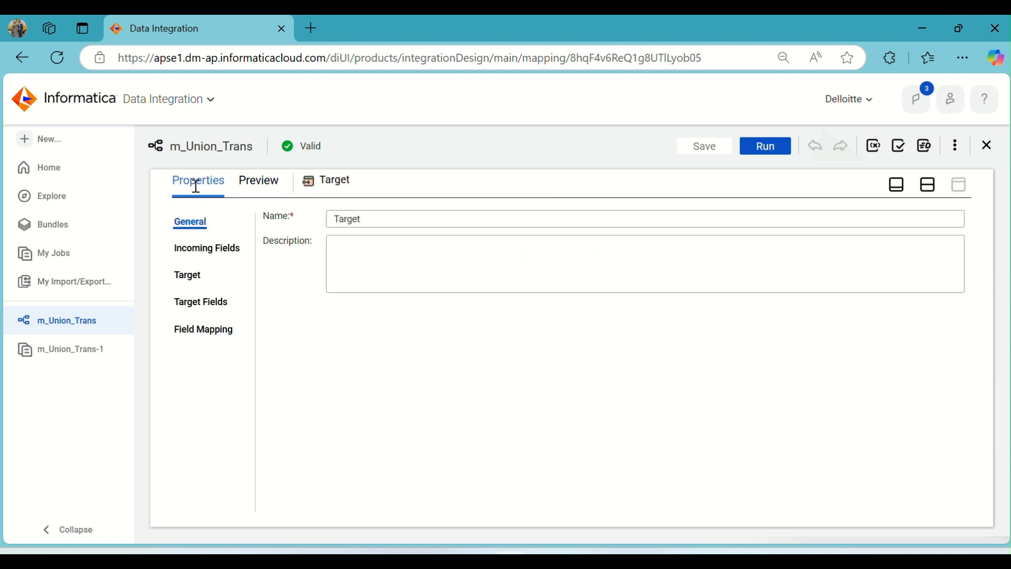
{"action": "left_click", "coordinate": [191, 277]}
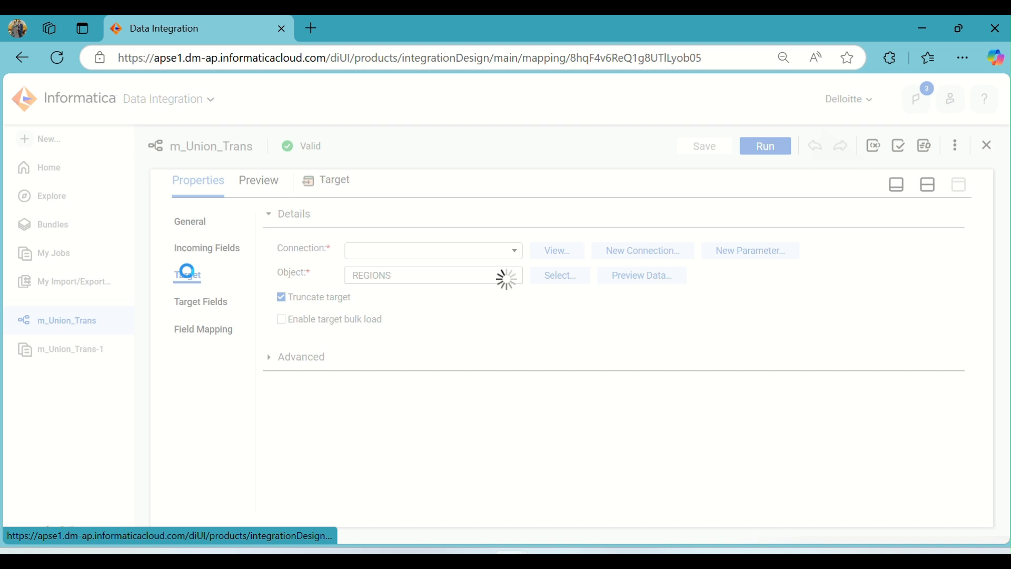
{"action": "left_click", "coordinate": [510, 255]}
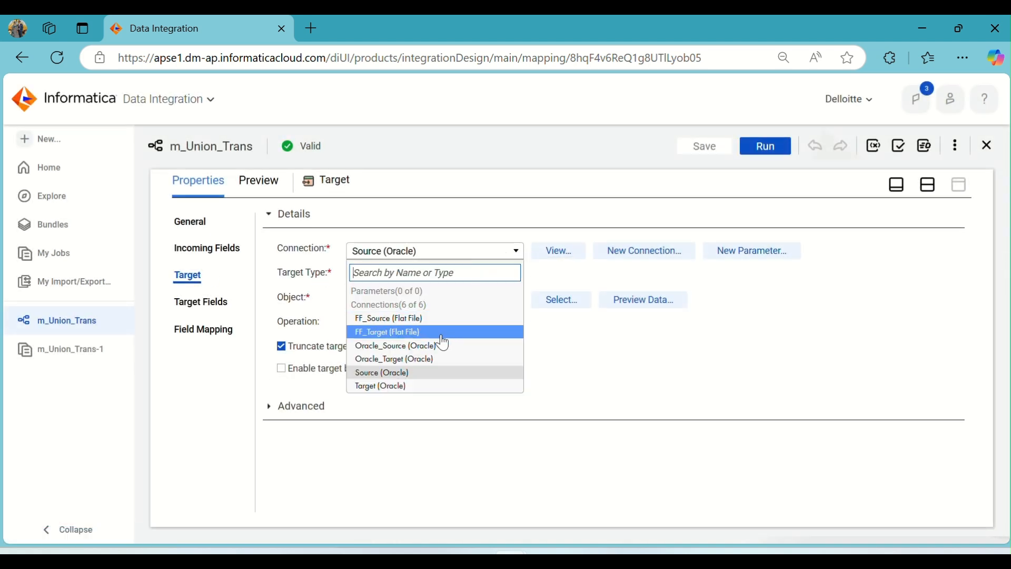
{"action": "left_click", "coordinate": [413, 348]}
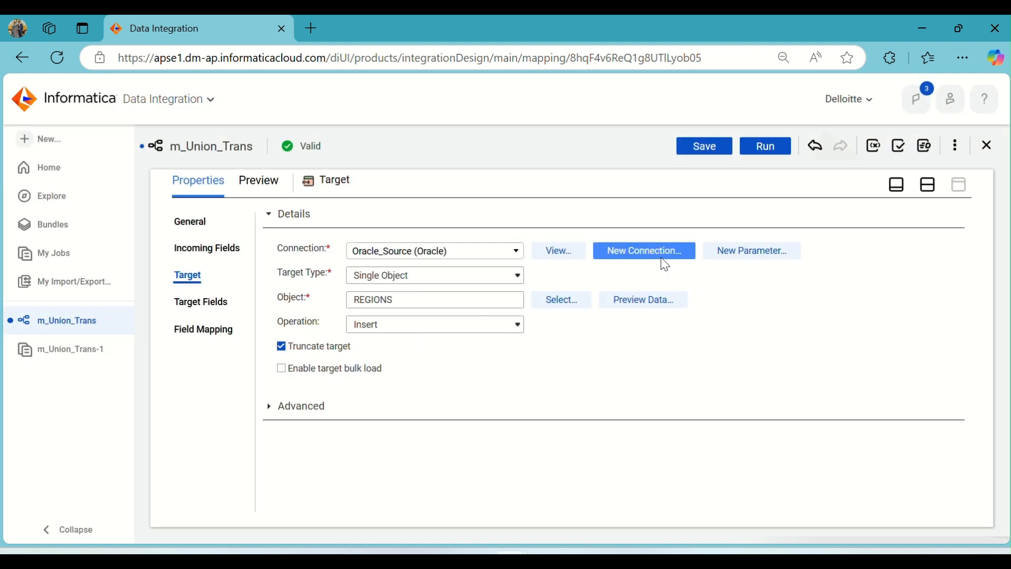
View the Oracle_Source connection's details and test the connection.
{"action": "left_click", "coordinate": [563, 252]}
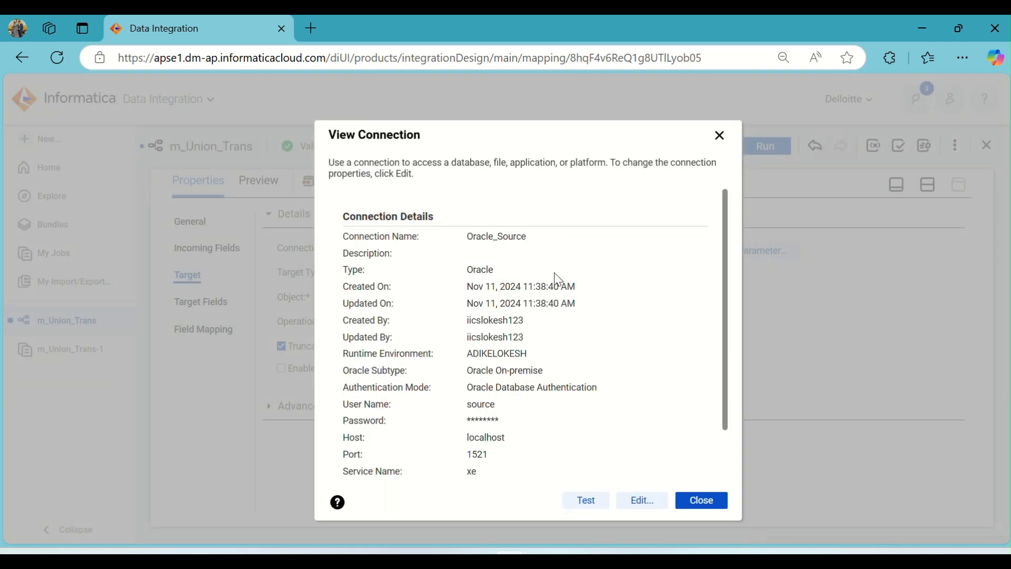
{"action": "scroll", "coordinate": [556, 296], "scroll_direction": "down", "scroll_amount": 2}
{"action": "scroll", "coordinate": [551, 303], "scroll_direction": "up", "scroll_amount": 2}
{"action": "scroll", "coordinate": [551, 302], "scroll_direction": "down", "scroll_amount": 2}
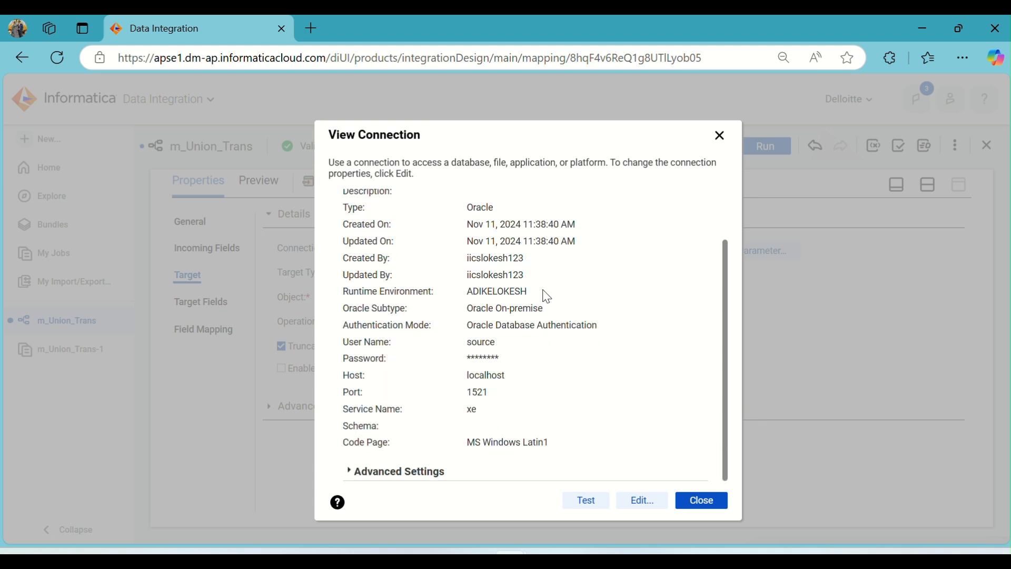
{"action": "left_click", "coordinate": [590, 505]}
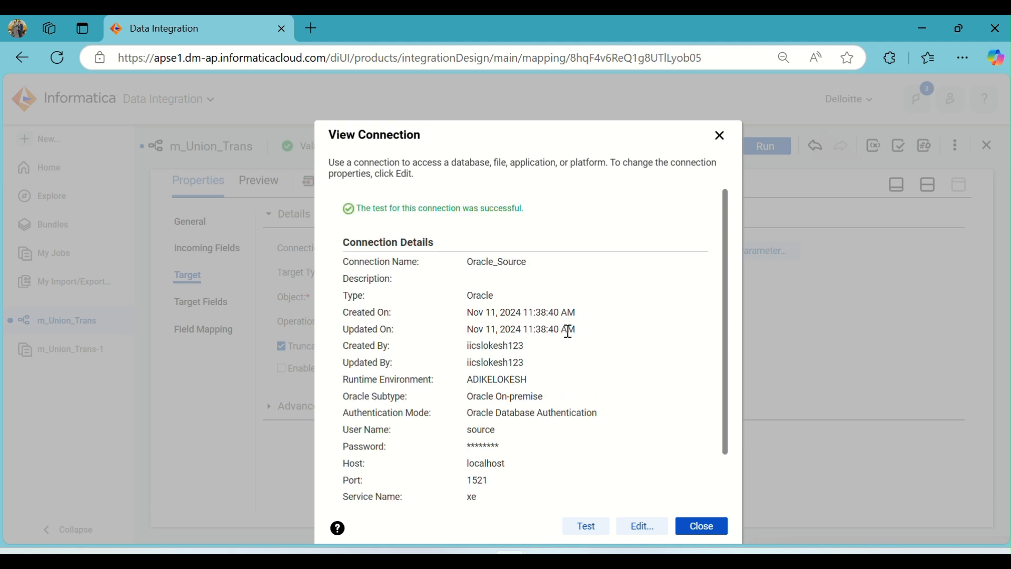
{"action": "left_click", "coordinate": [698, 526]}
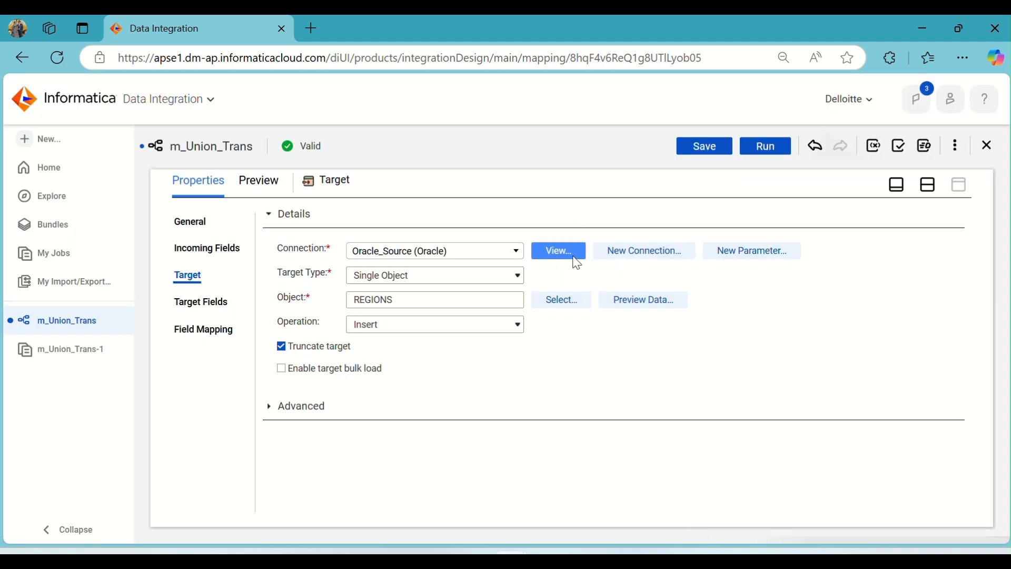
Switch the Target's connection back to Source (Oracle), review its connection details and test it.
{"action": "left_click", "coordinate": [436, 261]}
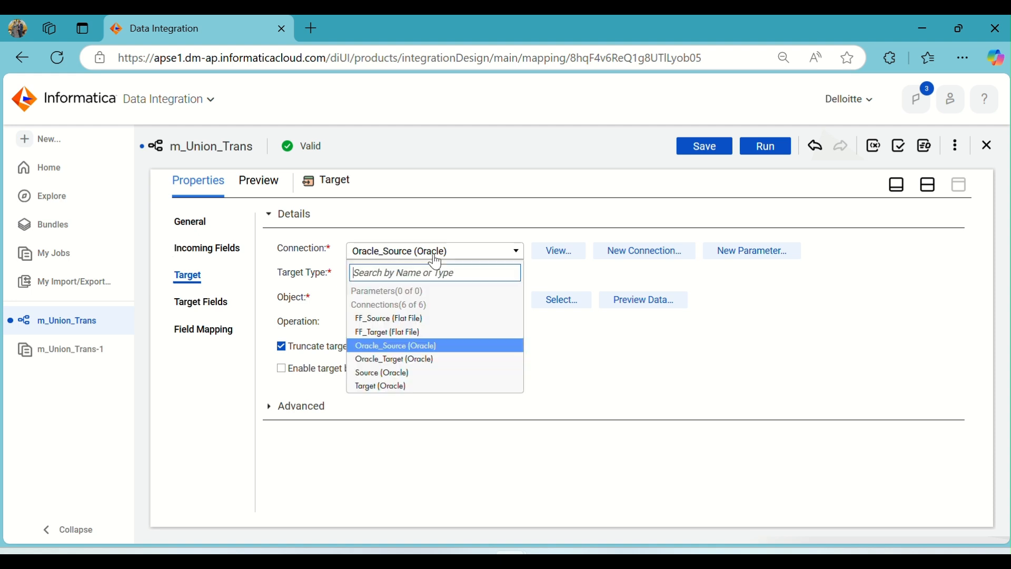
{"action": "left_click", "coordinate": [416, 376]}
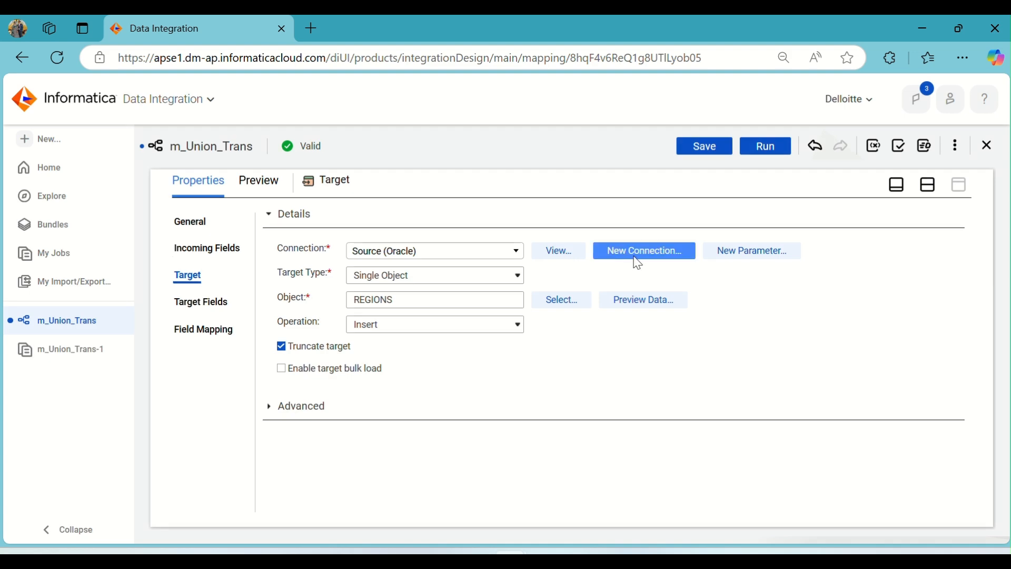
{"action": "left_click", "coordinate": [561, 246]}
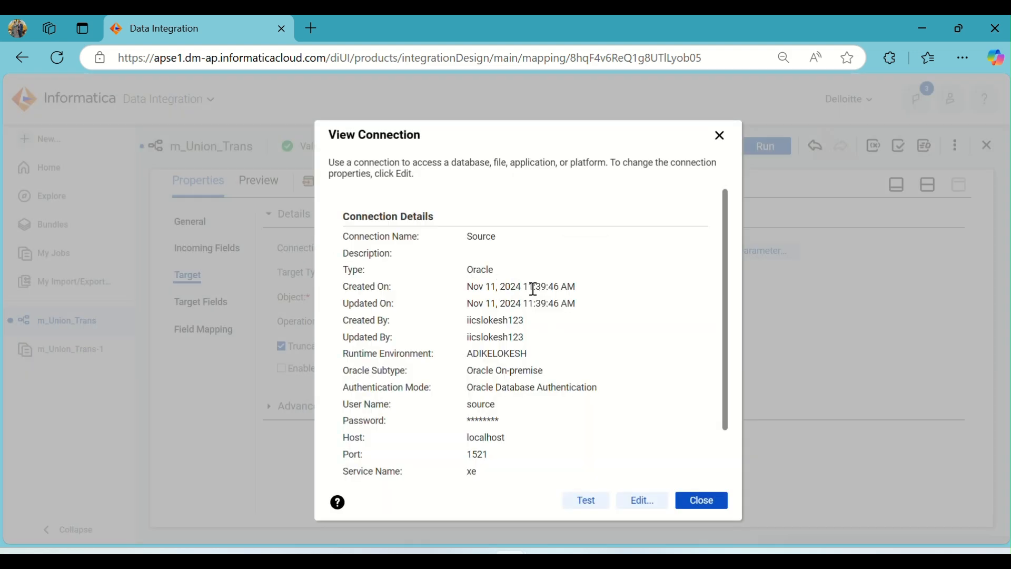
{"action": "scroll", "coordinate": [534, 291], "scroll_direction": "down", "scroll_amount": 3}
{"action": "scroll", "coordinate": [585, 349], "scroll_direction": "up", "scroll_amount": 3}
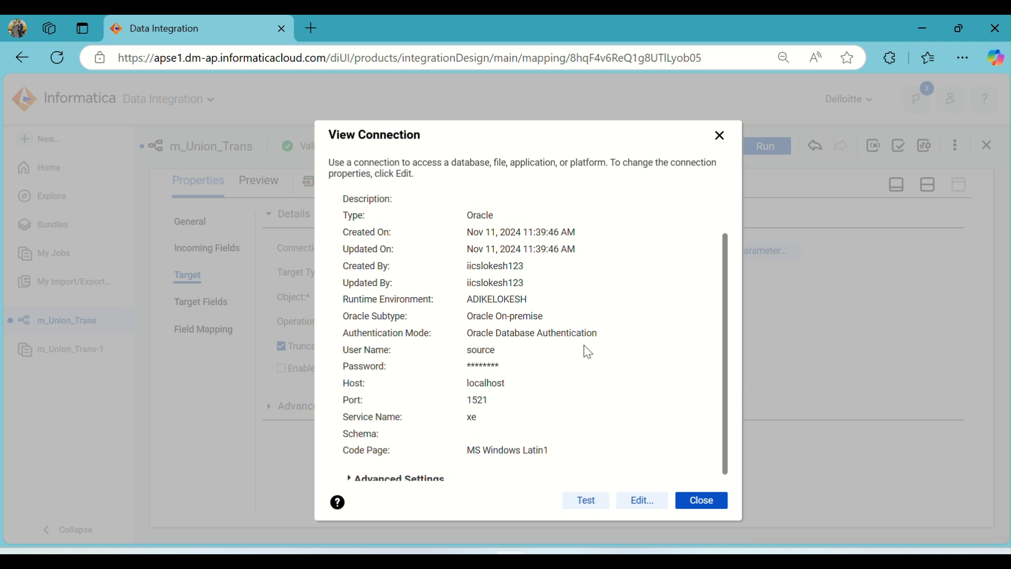
{"action": "left_click", "coordinate": [587, 503]}
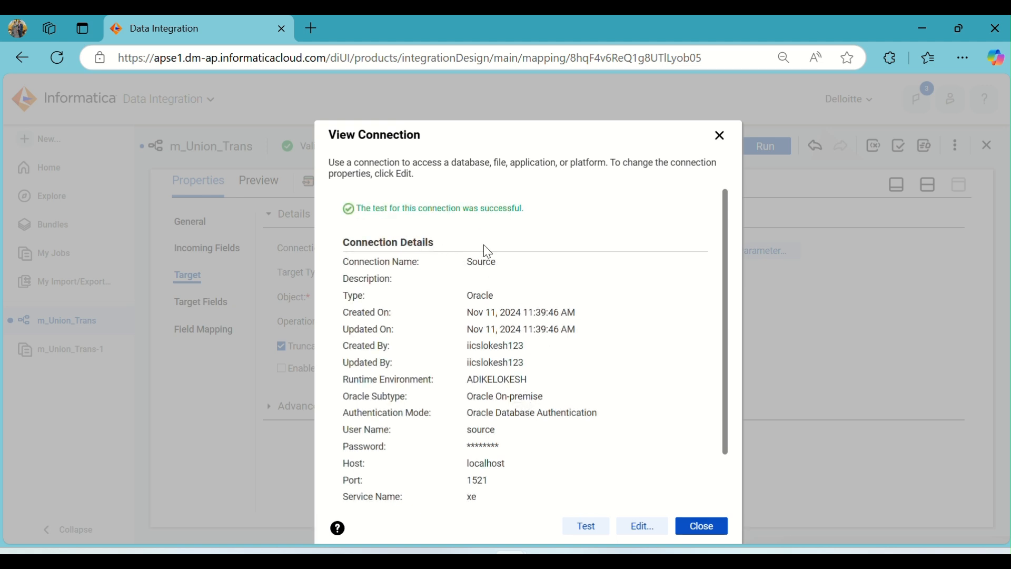
{"action": "scroll", "coordinate": [602, 314], "scroll_direction": "down", "scroll_amount": 2}
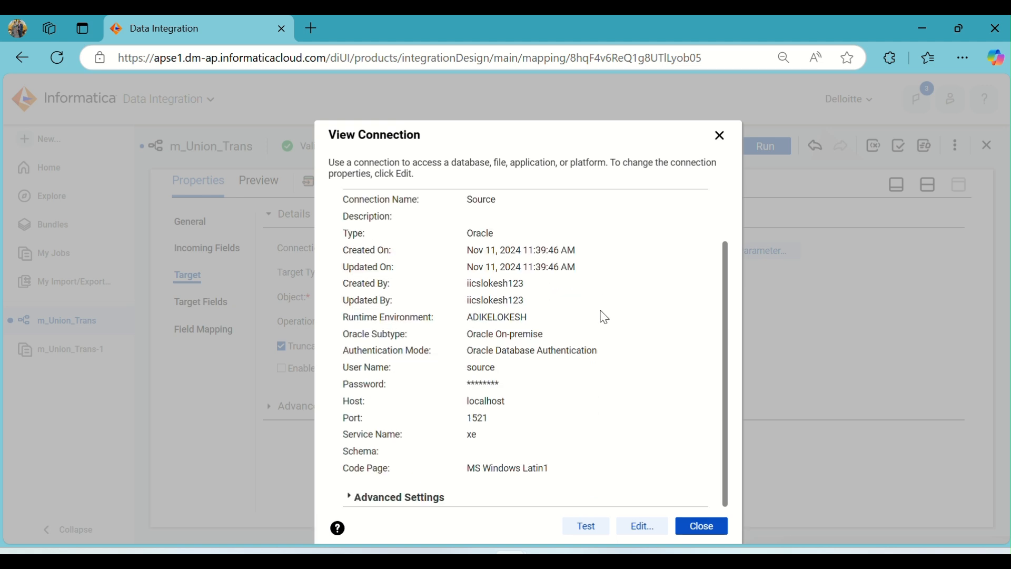
{"action": "left_click", "coordinate": [695, 526]}
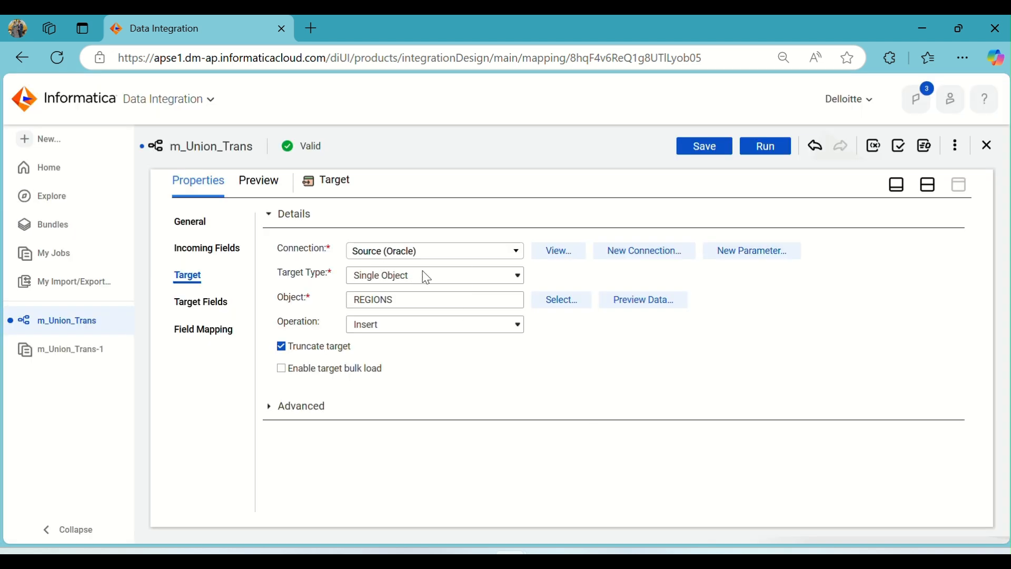
Preview the data of the Target's REGIONS object.
{"action": "left_click", "coordinate": [630, 303]}
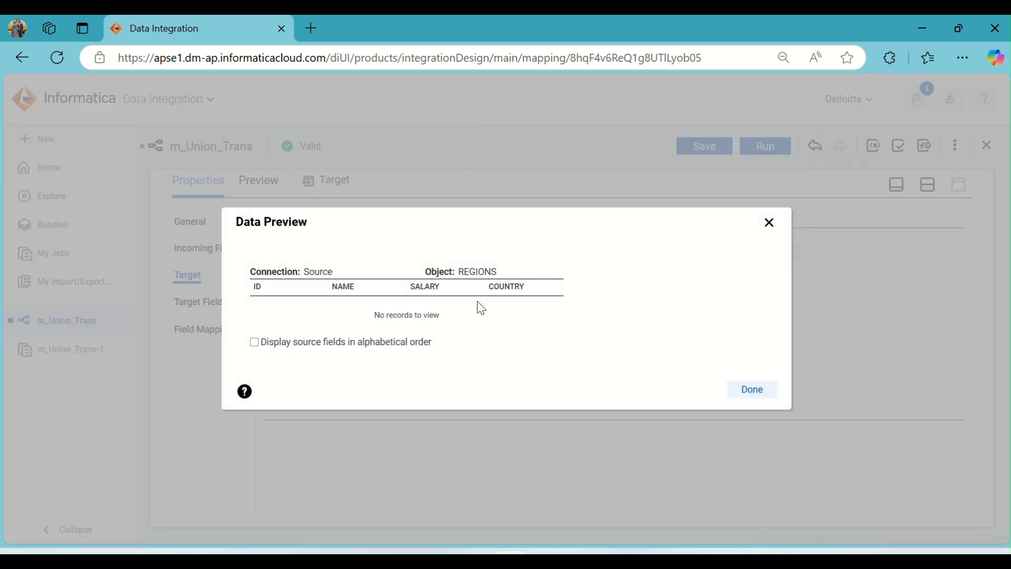
{"action": "left_click", "coordinate": [753, 391]}
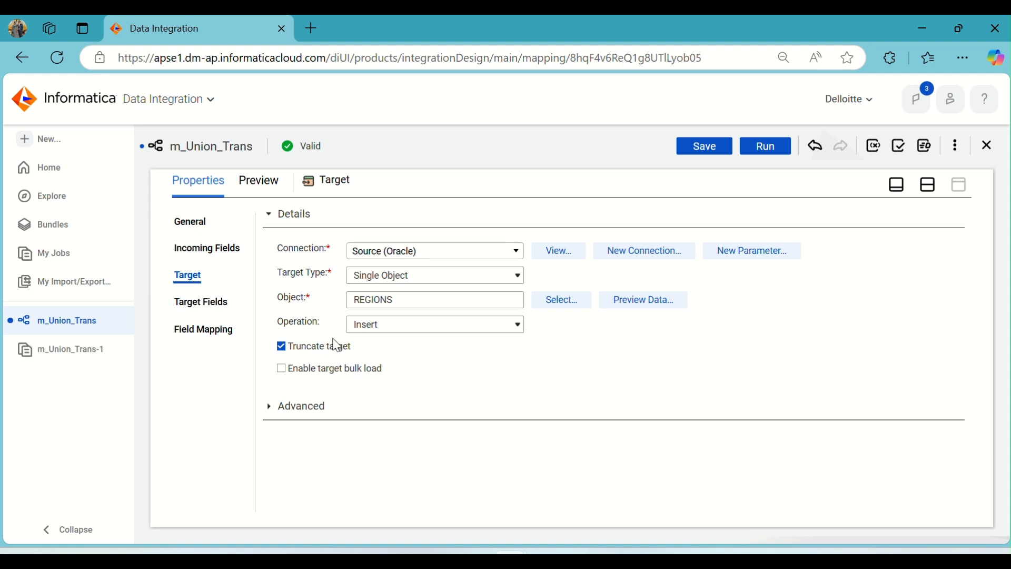
Review the Target's fields and its field mapping, checking which incoming field is mapped to ID.
{"action": "left_click", "coordinate": [203, 304]}
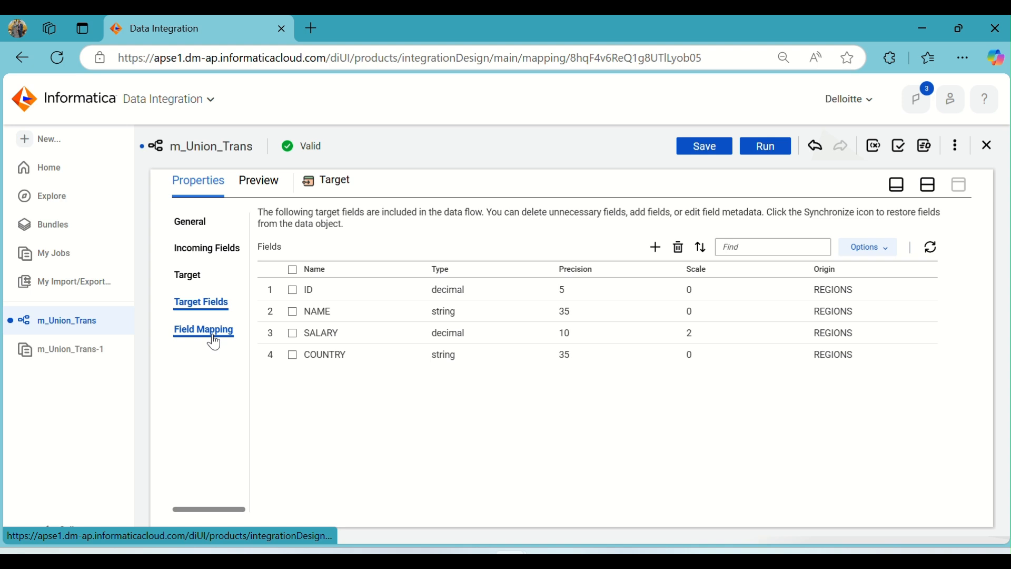
{"action": "left_click", "coordinate": [210, 336]}
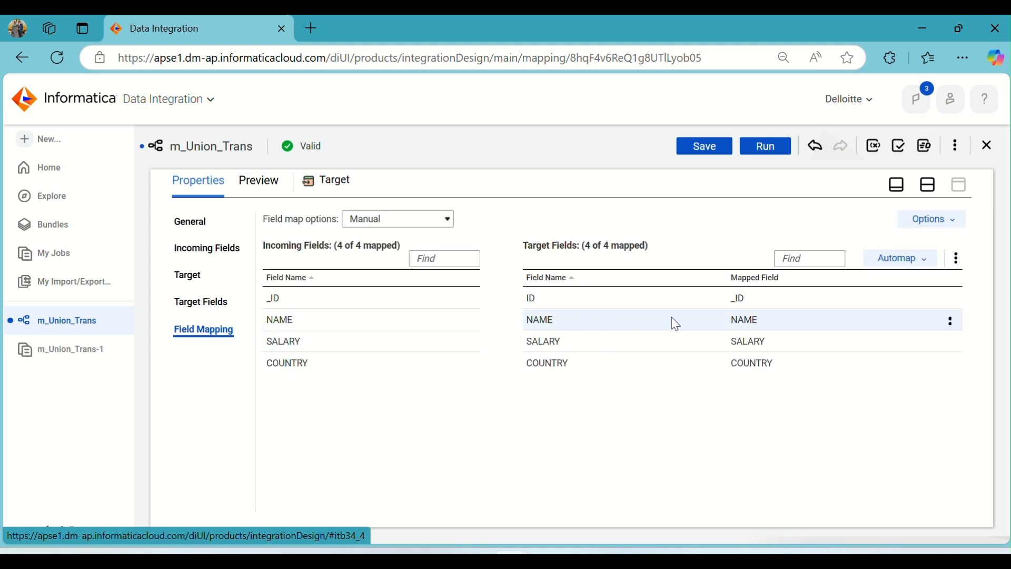
{"action": "mouse_move", "coordinate": [745, 302]}
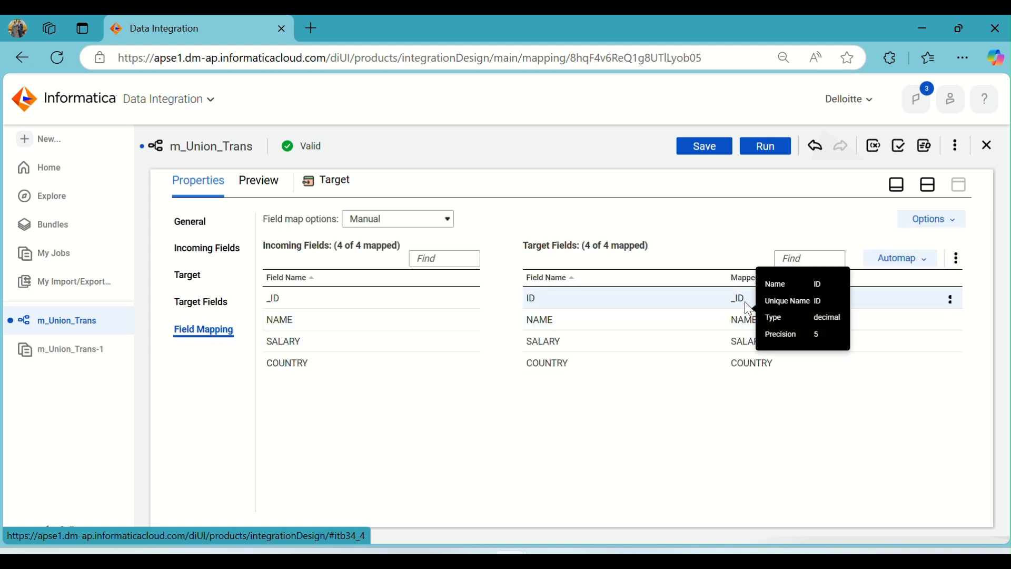
{"action": "left_click", "coordinate": [928, 185]}
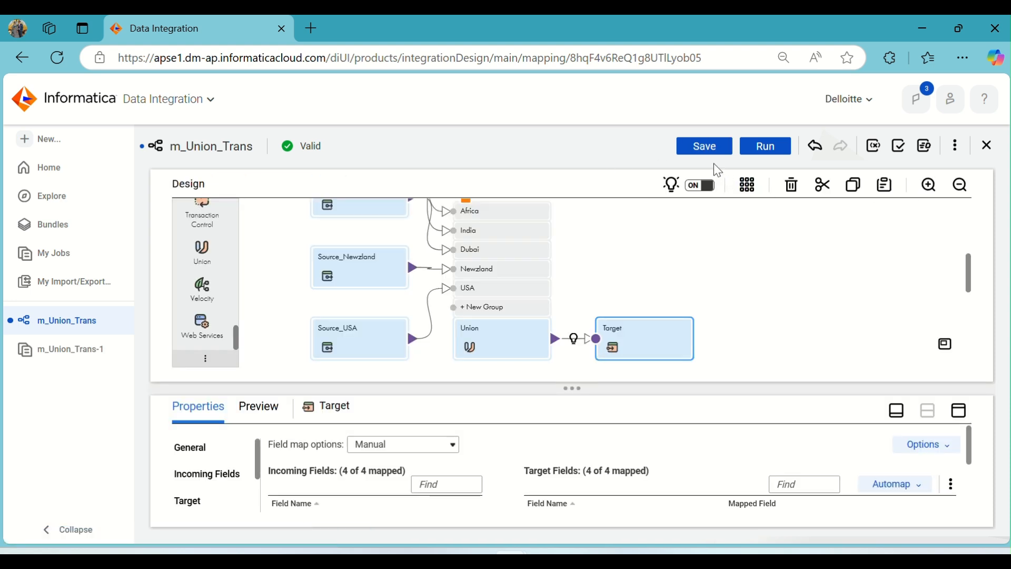
Save the m_Union_Trans mapping, close the earlier m_Union_Trans-1 job page and run the mapping in the preselected runtime environment.
{"action": "left_click", "coordinate": [694, 147]}
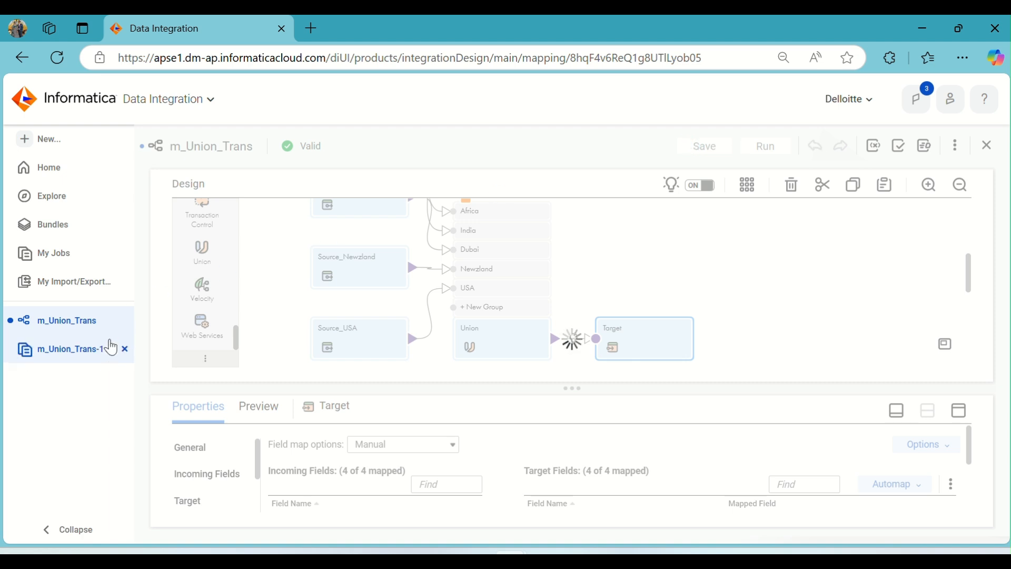
{"action": "left_click", "coordinate": [124, 349]}
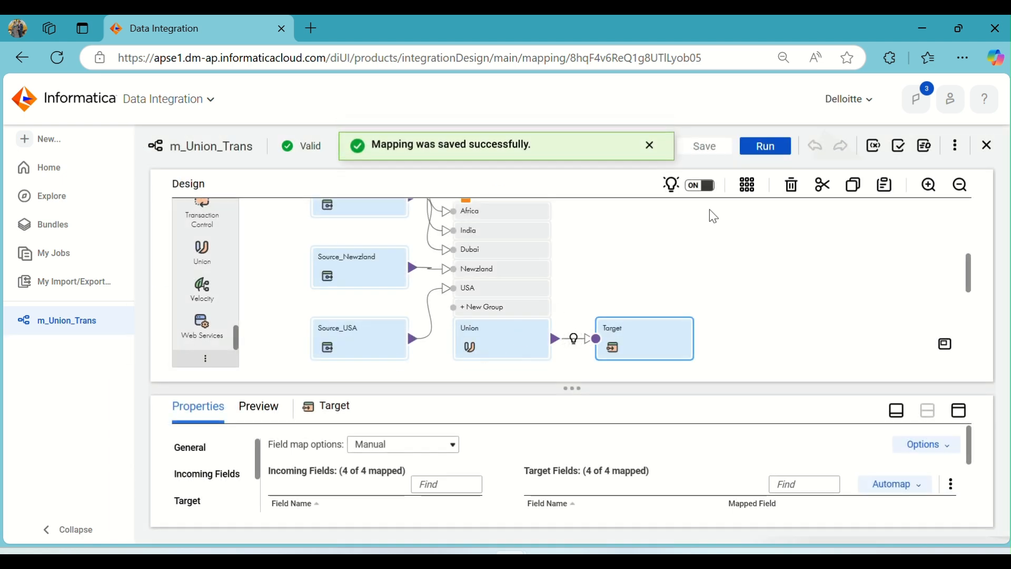
{"action": "left_click", "coordinate": [769, 156]}
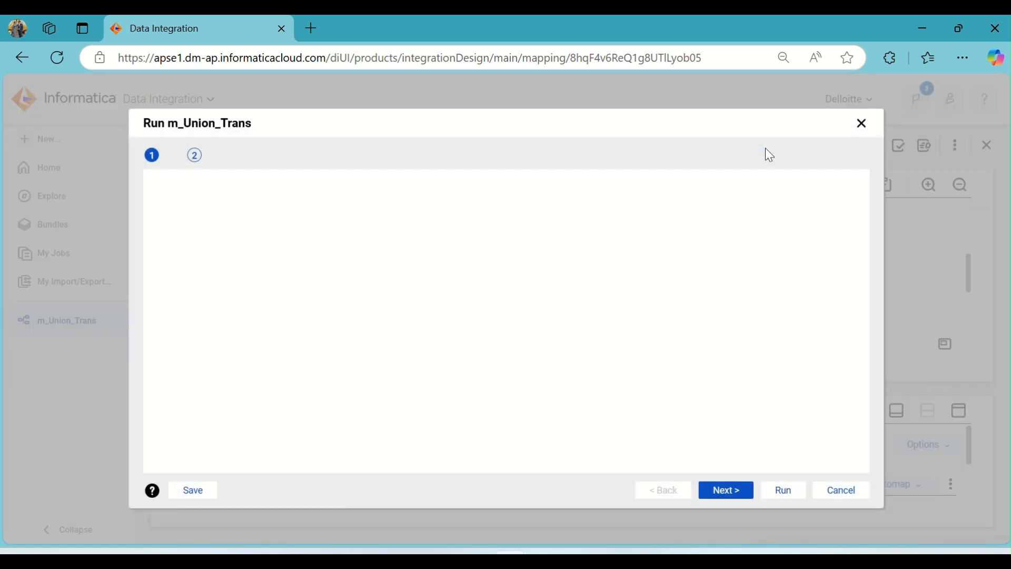
{"action": "left_click", "coordinate": [780, 489]}
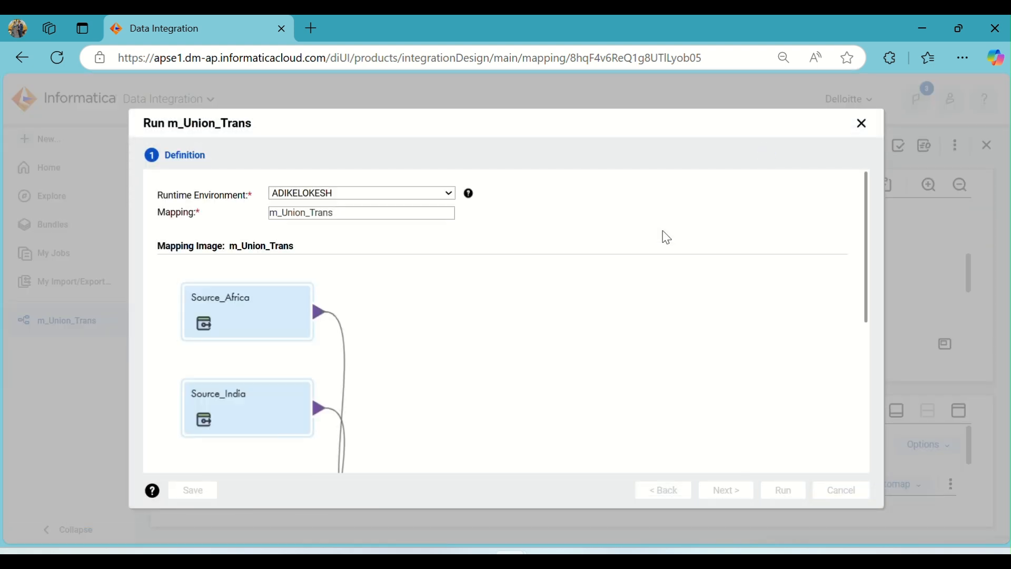
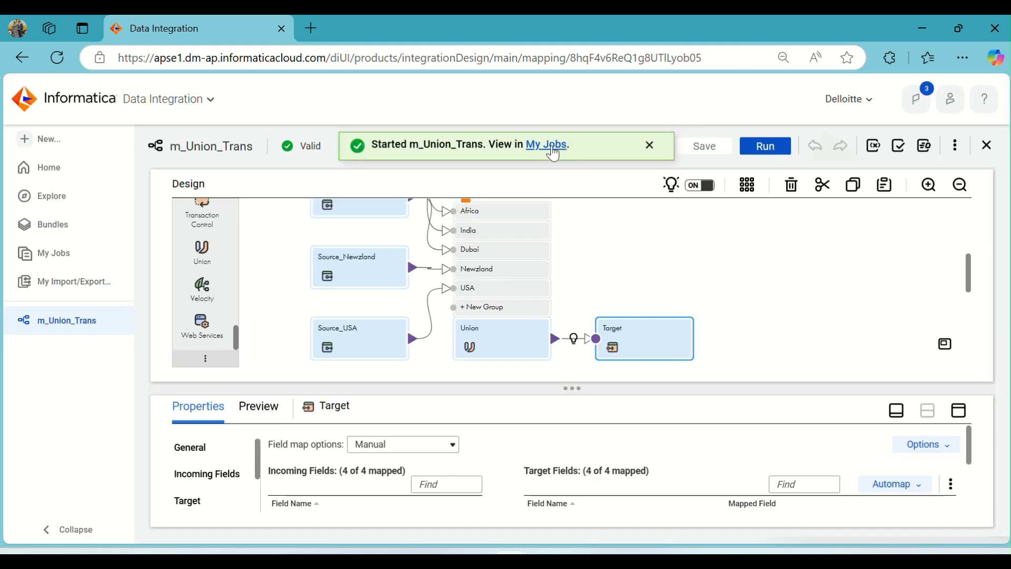
Open the job list for m_Union_Trans, refresh it and open the details of the m_Union_Trans-2 run.
{"action": "left_click", "coordinate": [554, 154]}
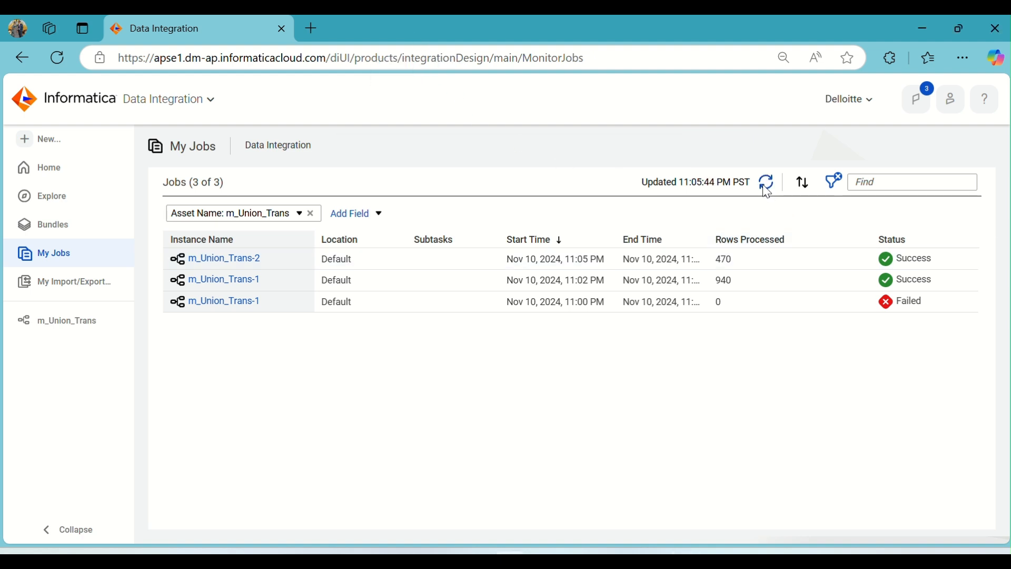
{"action": "left_click", "coordinate": [765, 186]}
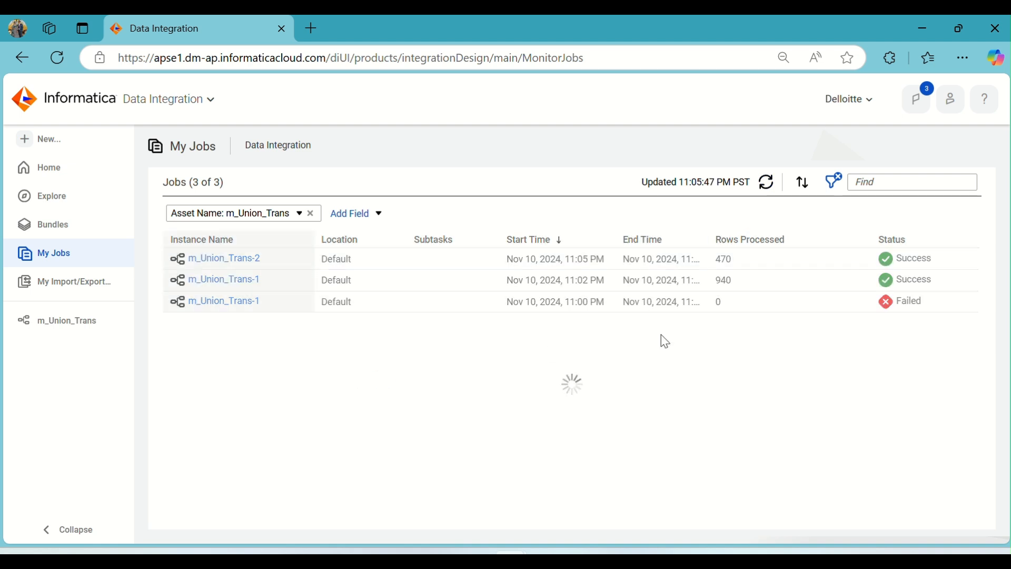
{"action": "left_click", "coordinate": [246, 262]}
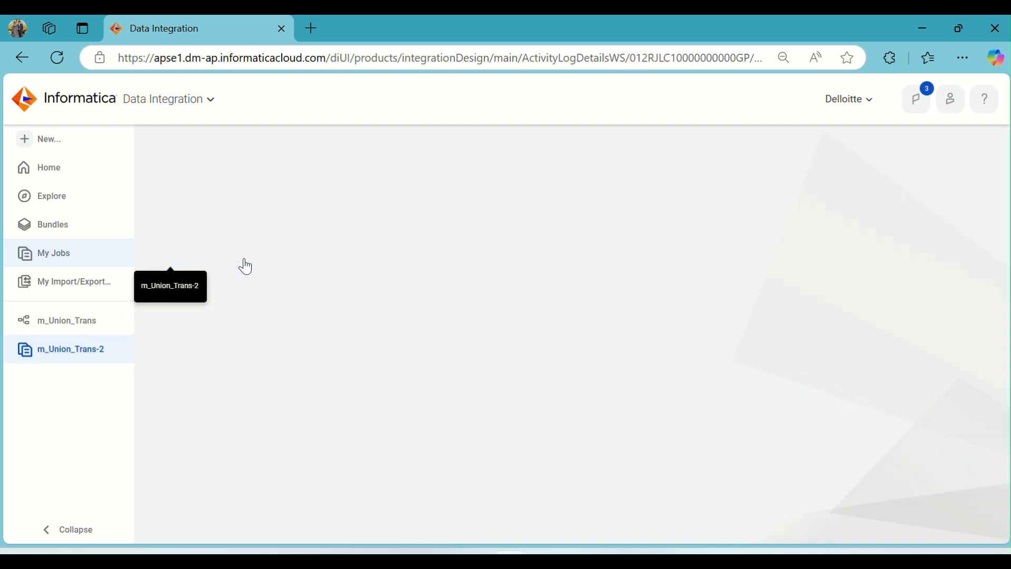
Review the m_Union_Trans-2 job results, comparing the success rows of each source with the success and affected rows of Target (REGIONS).
{"action": "scroll", "coordinate": [553, 364], "scroll_direction": "down", "scroll_amount": 2}
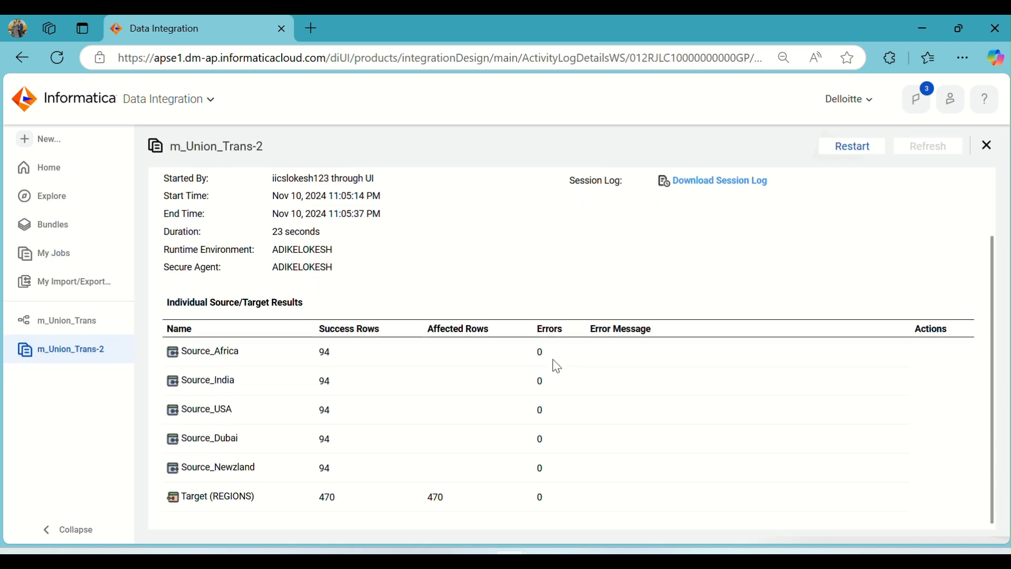
{"action": "scroll", "coordinate": [558, 367], "scroll_direction": "up", "scroll_amount": 2}
{"action": "scroll", "coordinate": [505, 337], "scroll_direction": "down", "scroll_amount": 2}
{"action": "double_click", "coordinate": [321, 354]}
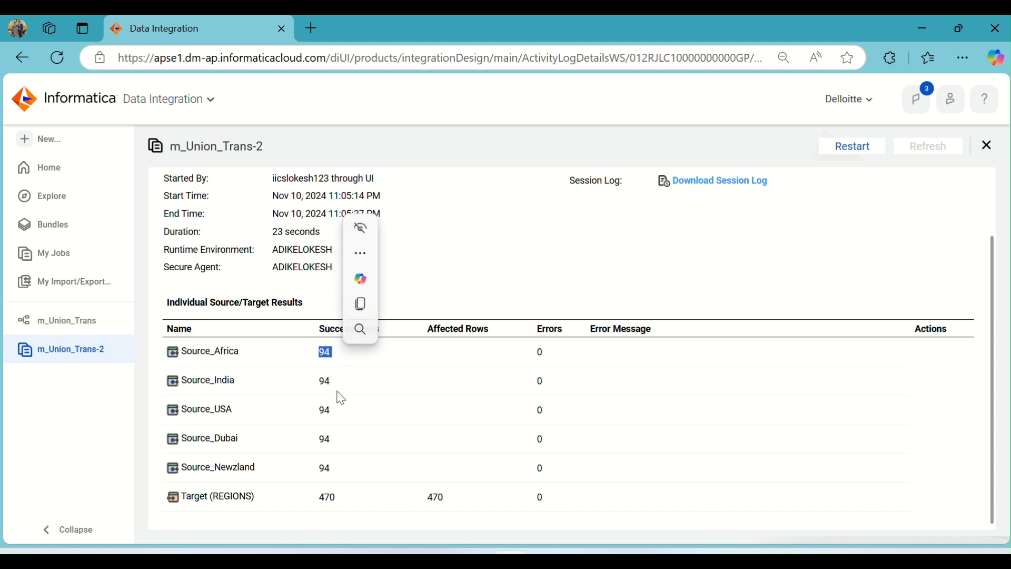
{"action": "left_click", "coordinate": [320, 500]}
{"action": "left_click_drag", "start_coordinate": [320, 500], "coordinate": [342, 500]}
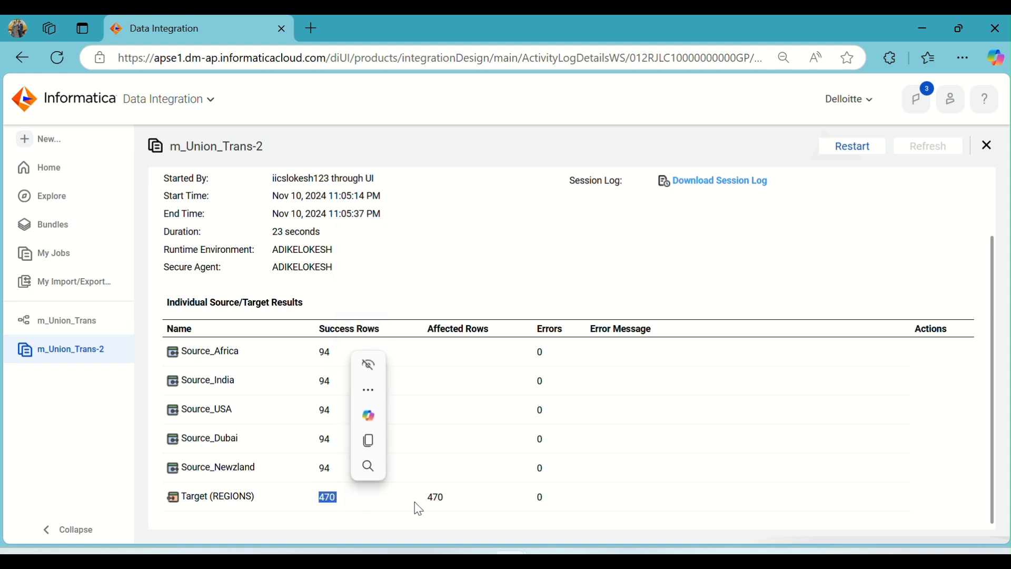
{"action": "left_click", "coordinate": [431, 507]}
{"action": "left_click_drag", "start_coordinate": [431, 507], "coordinate": [457, 501]}
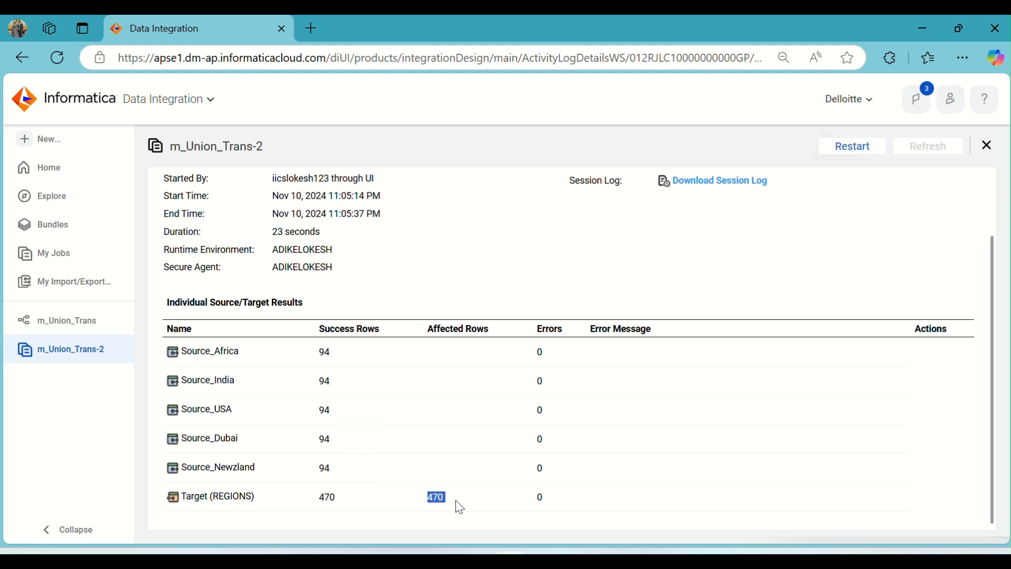
{"action": "left_click", "coordinate": [425, 426]}
{"action": "scroll", "coordinate": [425, 424], "scroll_direction": "up", "scroll_amount": 2}
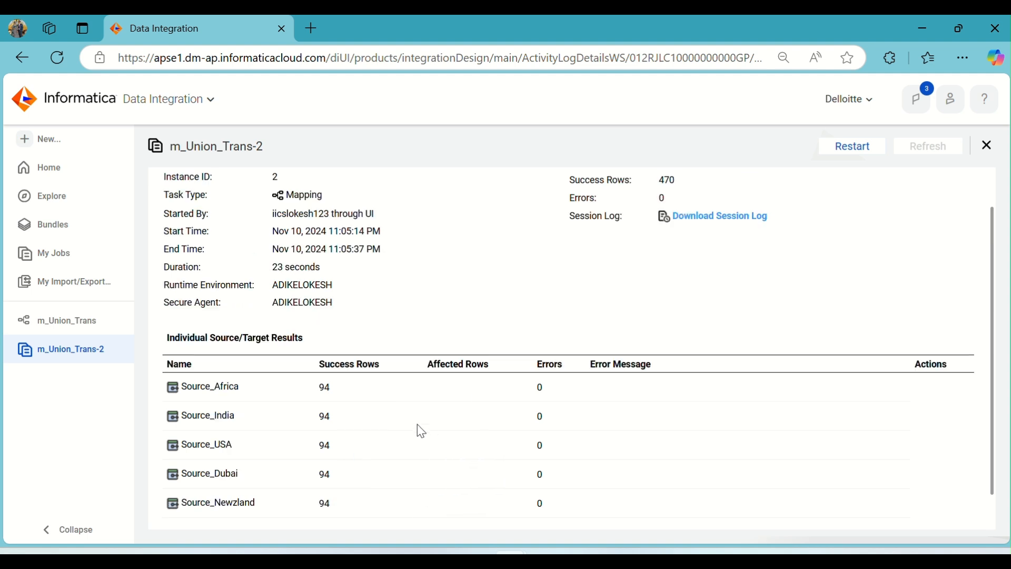
Switch to Oracle SQL Developer, run select * from regions and browse the returned rows.
{"action": "left_click", "coordinate": [651, 559]}
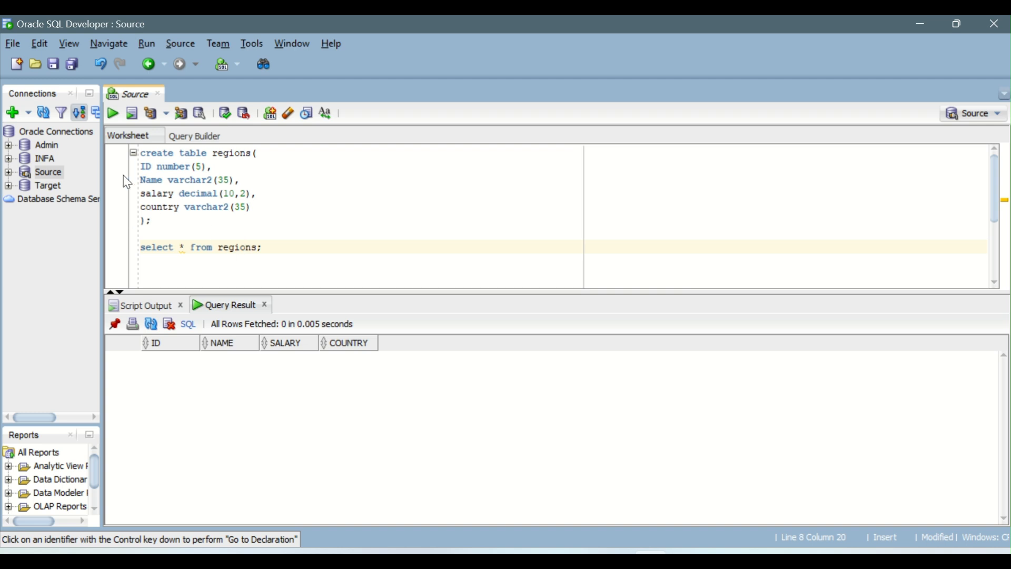
{"action": "left_click", "coordinate": [113, 115]}
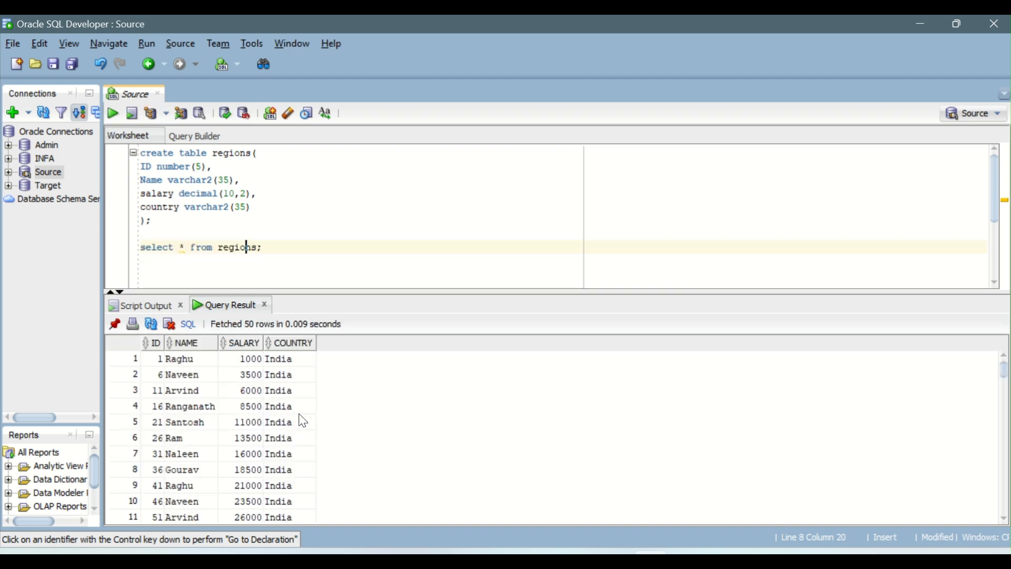
{"action": "scroll", "coordinate": [303, 424], "scroll_direction": "down", "scroll_amount": 14}
{"action": "scroll", "coordinate": [306, 420], "scroll_direction": "down", "scroll_amount": 6}
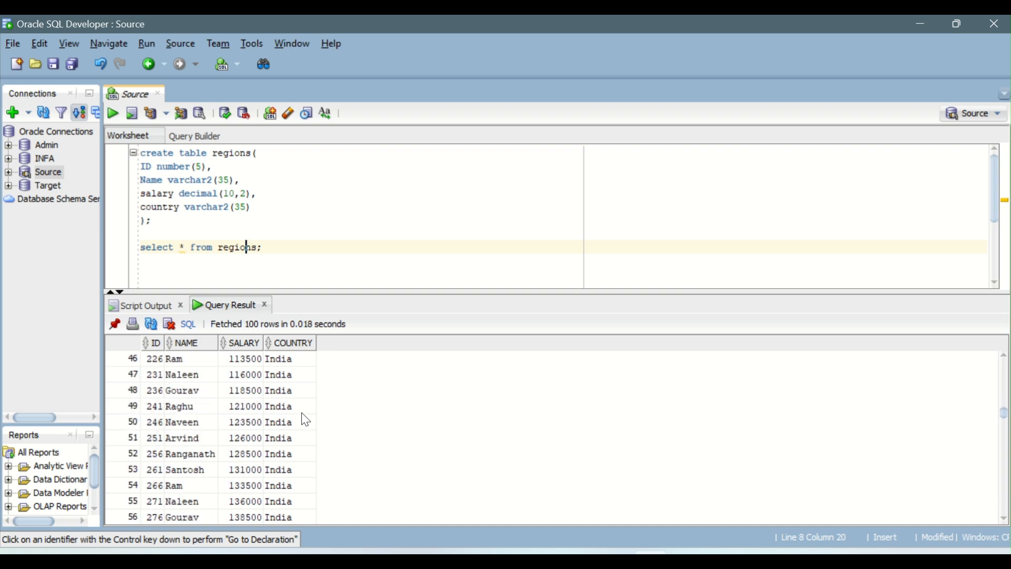
Inspect the ID values near the India-to-Africa boundary in the query result, and the first two India records.
{"action": "scroll", "coordinate": [306, 420], "scroll_direction": "up", "scroll_amount": 3}
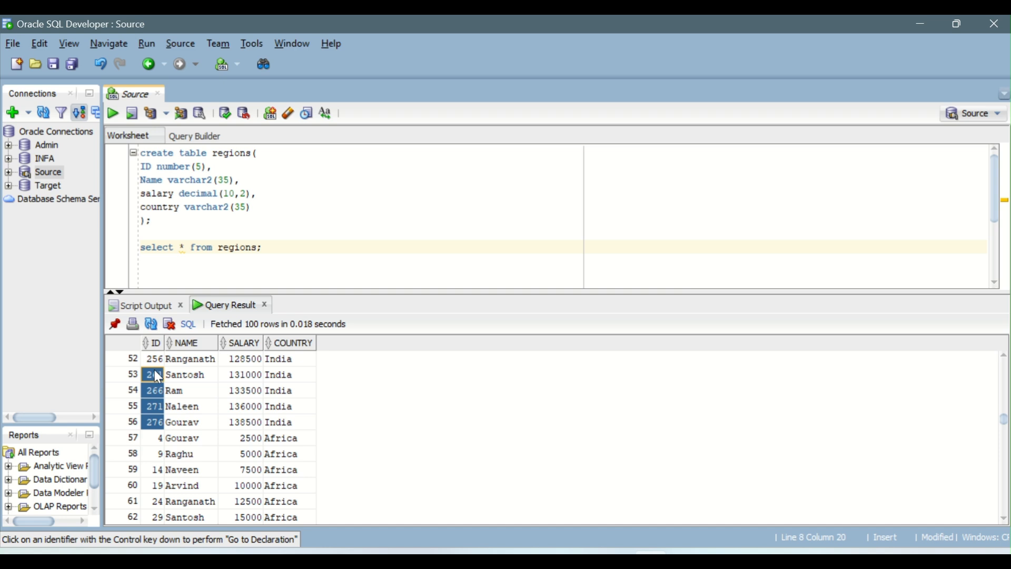
{"action": "scroll", "coordinate": [165, 391], "scroll_direction": "up", "scroll_amount": 12}
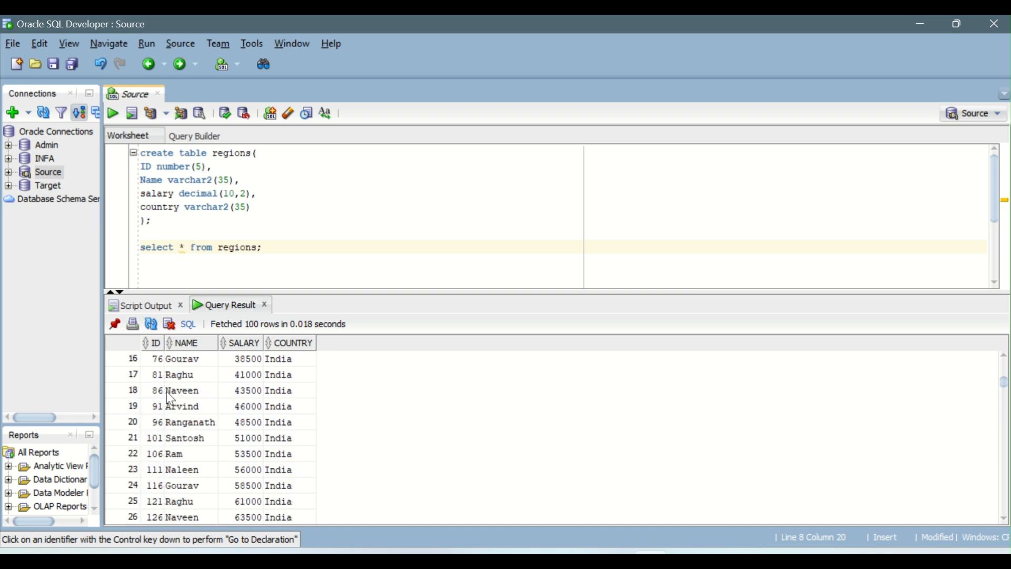
{"action": "scroll", "coordinate": [167, 393], "scroll_direction": "up", "scroll_amount": 5}
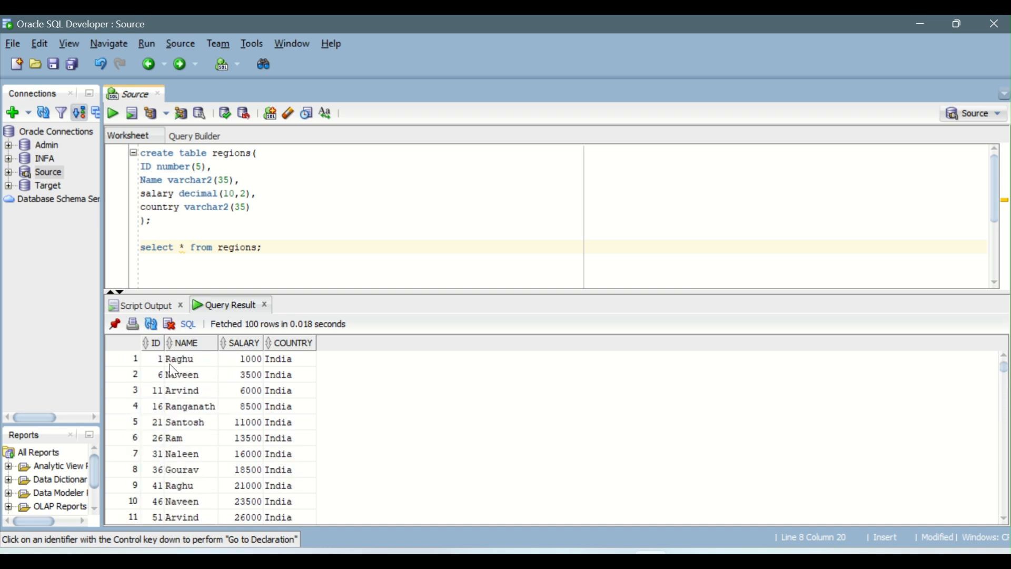
{"action": "left_click_drag", "start_coordinate": [152, 361], "coordinate": [289, 370]}
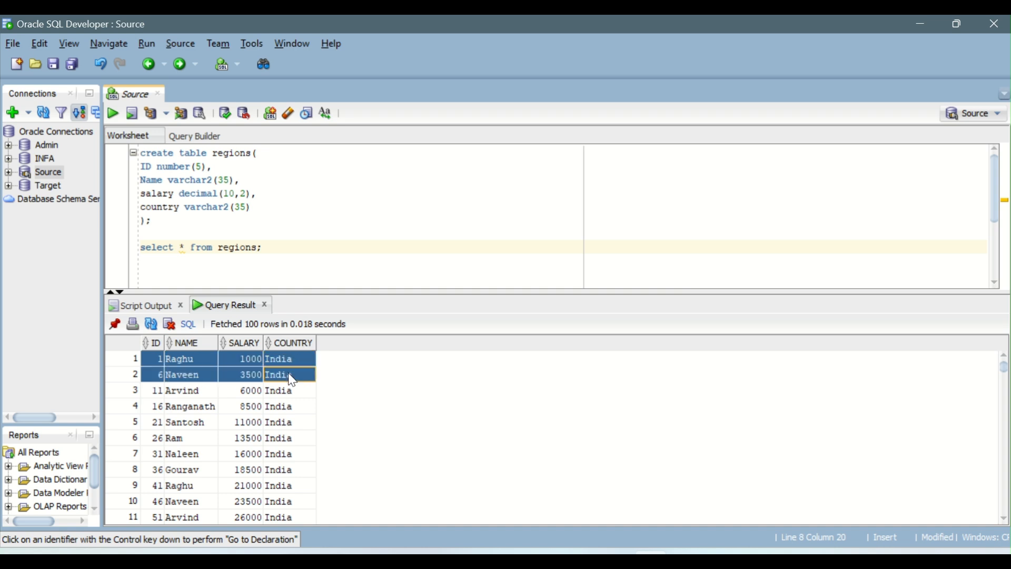
{"action": "left_click_drag", "start_coordinate": [159, 365], "coordinate": [191, 381]}
{"action": "left_click", "coordinate": [192, 380]}
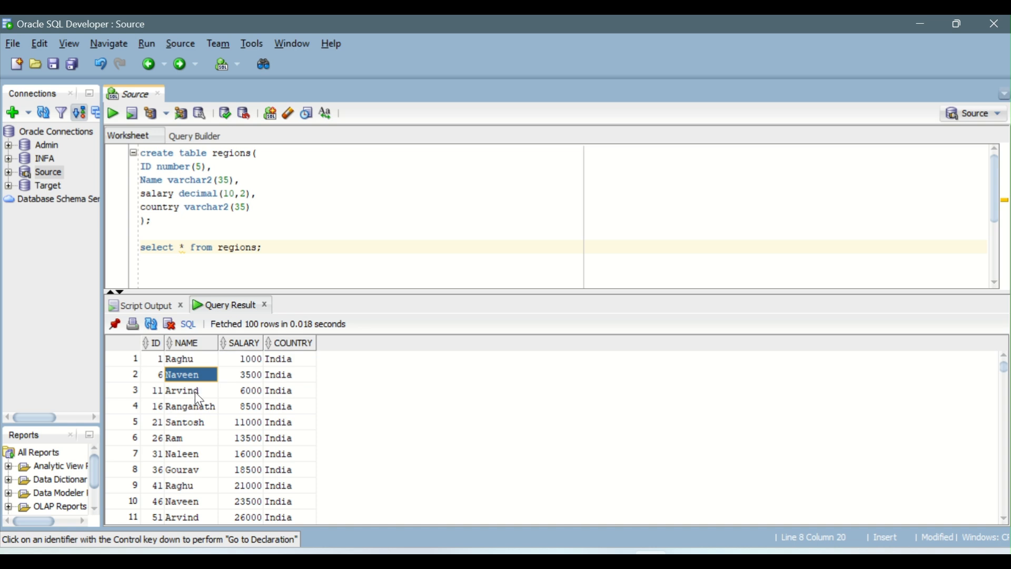
Open EMPLOYEE_Africa from the Source_Files folder in Excel to view its records, and return to Oracle SQL Developer.
{"action": "left_click", "coordinate": [407, 560]}
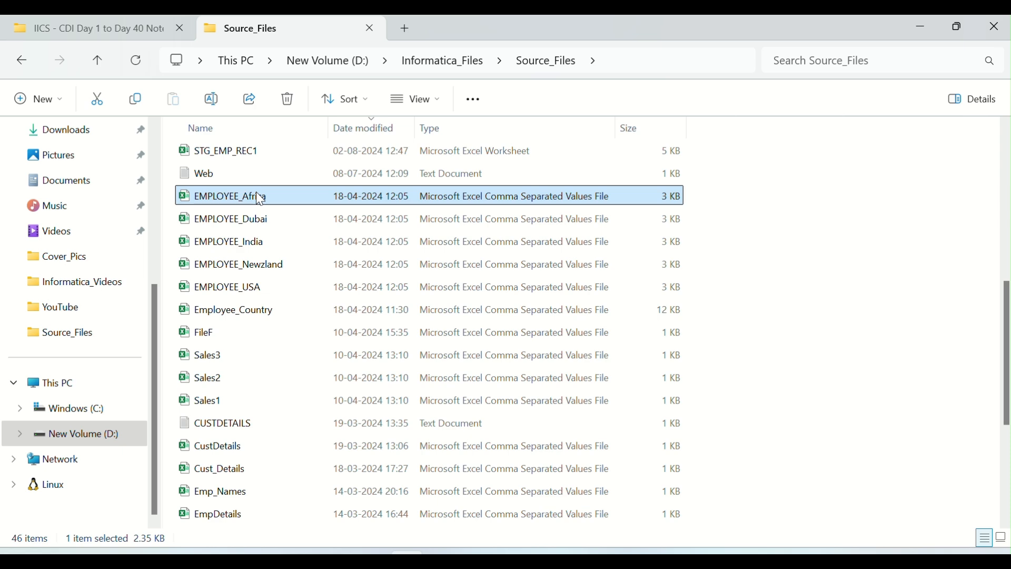
{"action": "double_click", "coordinate": [259, 199]}
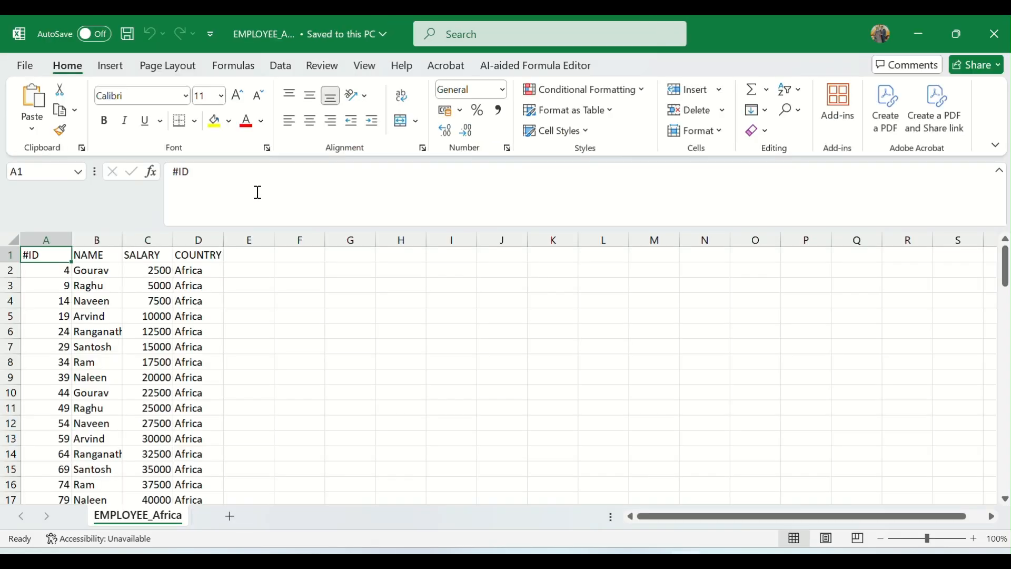
{"action": "key", "text": "alt+Tab"}
{"action": "key", "text": "alt+Tab"}
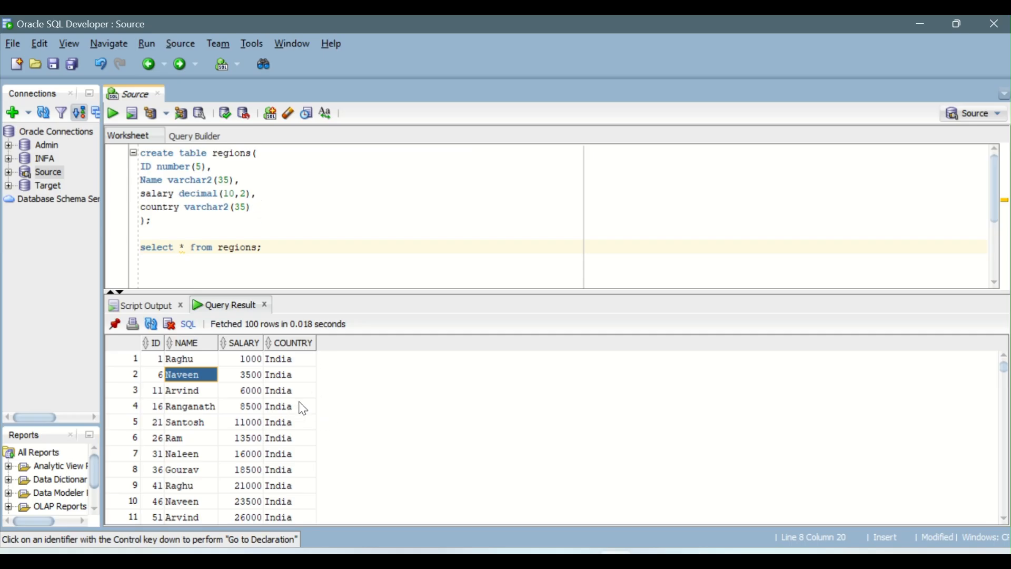
Check the COUNTRY values across the REGIONS query result to see how the India and Africa records are arranged.
{"action": "left_click", "coordinate": [301, 363]}
{"action": "scroll", "coordinate": [304, 371], "scroll_direction": "down", "scroll_amount": 8}
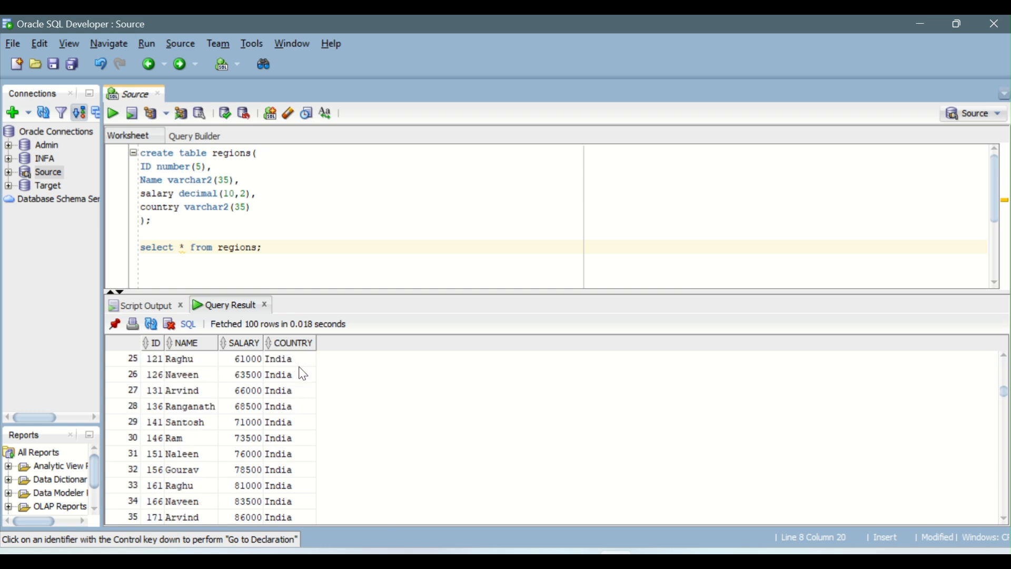
{"action": "scroll", "coordinate": [304, 374], "scroll_direction": "down", "scroll_amount": 20}
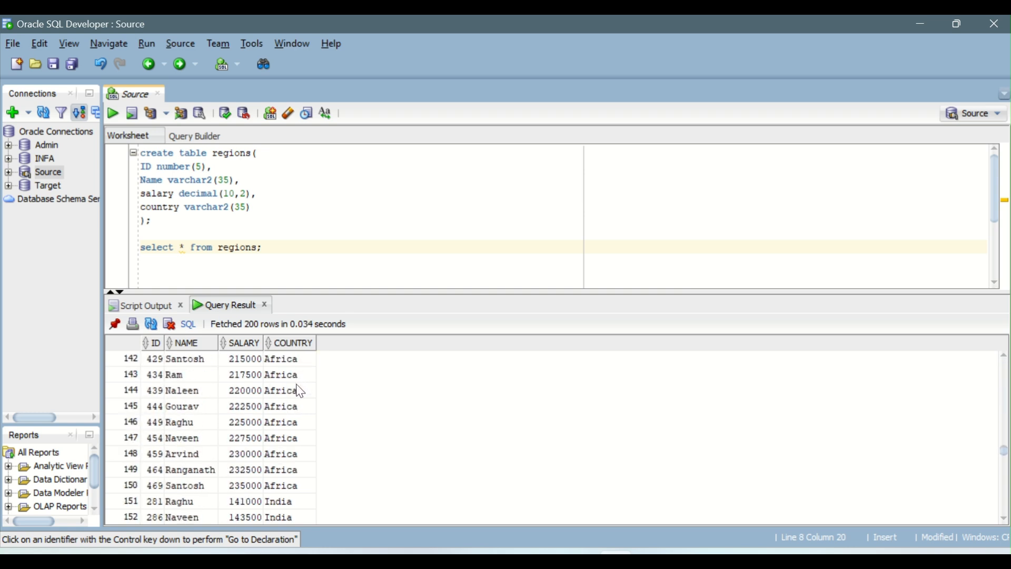
{"action": "scroll", "coordinate": [301, 391], "scroll_direction": "up", "scroll_amount": 20}
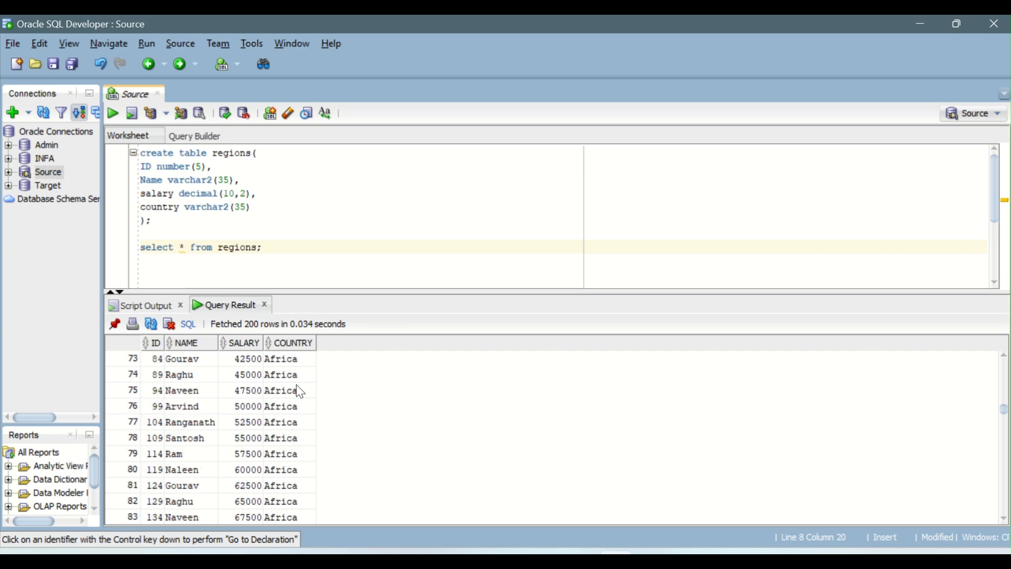
{"action": "scroll", "coordinate": [301, 392], "scroll_direction": "up", "scroll_amount": 8}
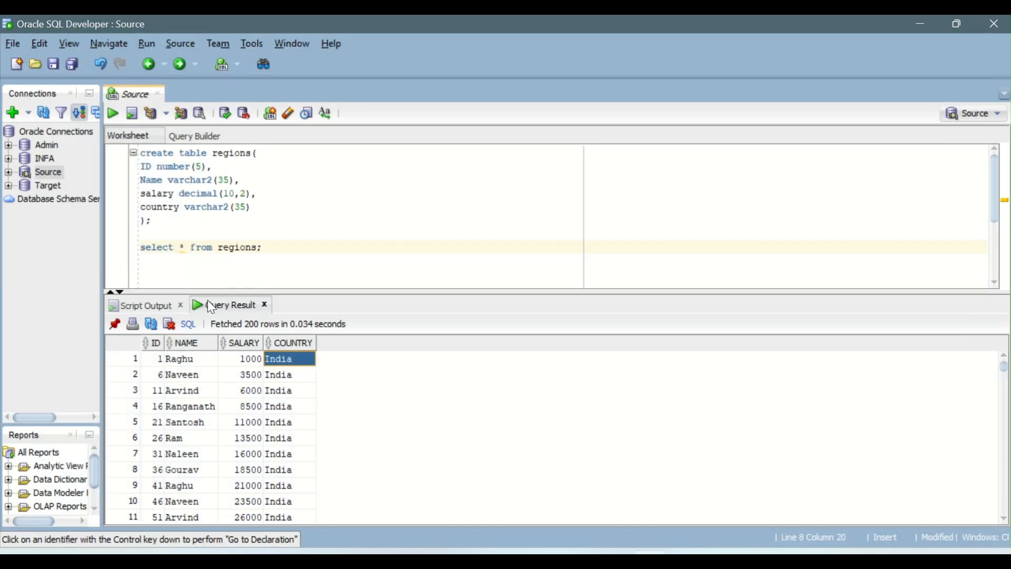
Open EMPLOYEE_India in Excel, select all ID values from A2 down to count its records, close it and return to SQL Developer.
{"action": "key", "text": "alt+Tab"}
{"action": "double_click", "coordinate": [261, 238]}
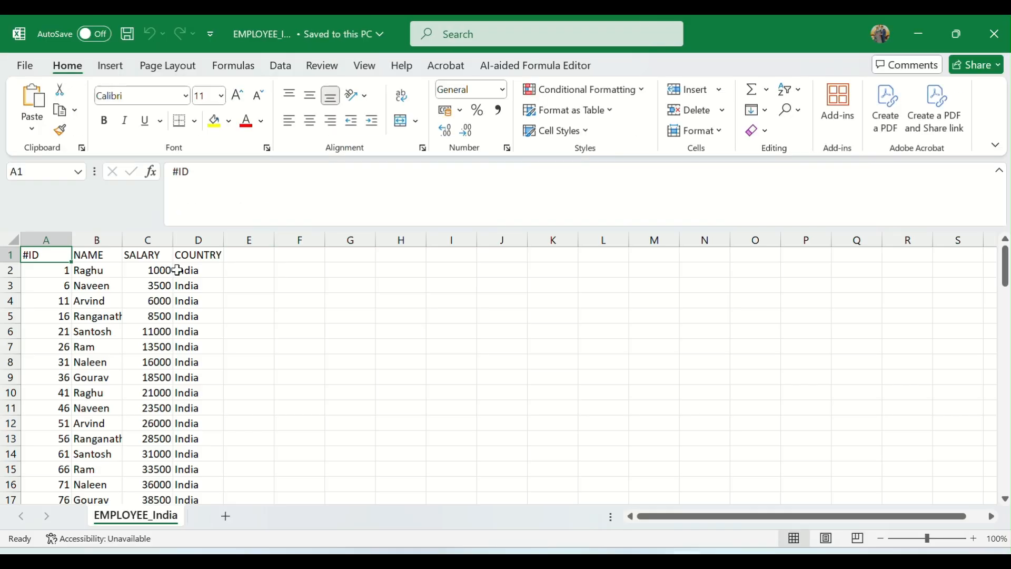
{"action": "left_click", "coordinate": [56, 273]}
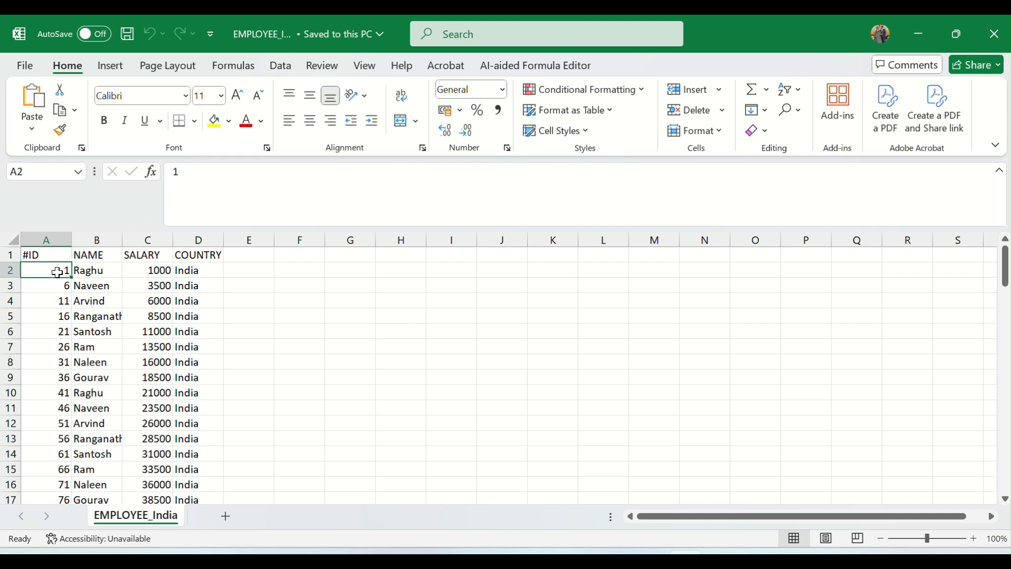
{"action": "key", "text": "ctrl+shift+Down"}
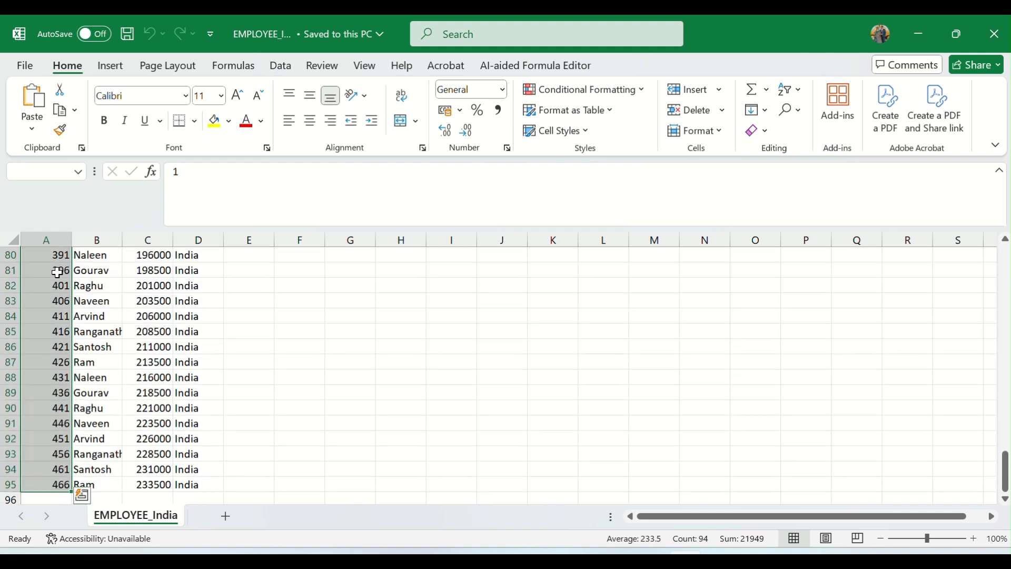
{"action": "left_click", "coordinate": [994, 33]}
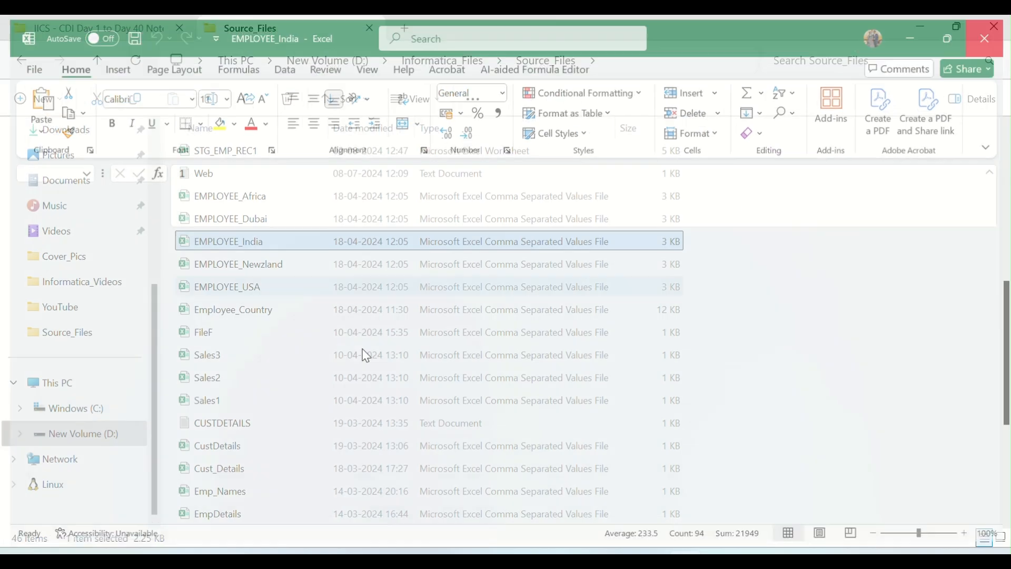
{"action": "key", "text": "alt+Tab"}
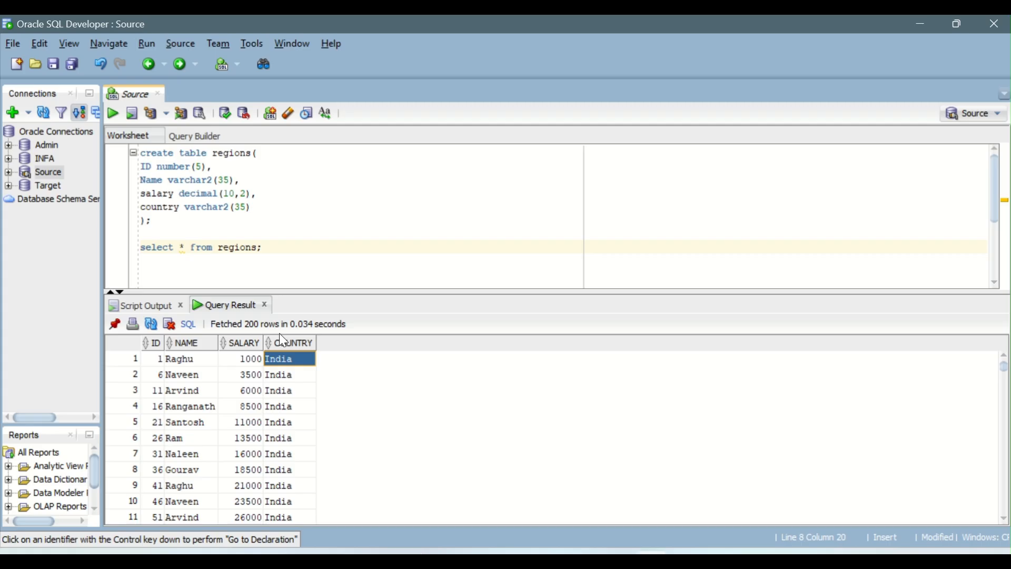
Switch back to Data Integration and recheck the success rows of the five sources in the m_Union_Trans-2 job, closing the Copilot pane.
{"action": "key", "text": "alt+Tab"}
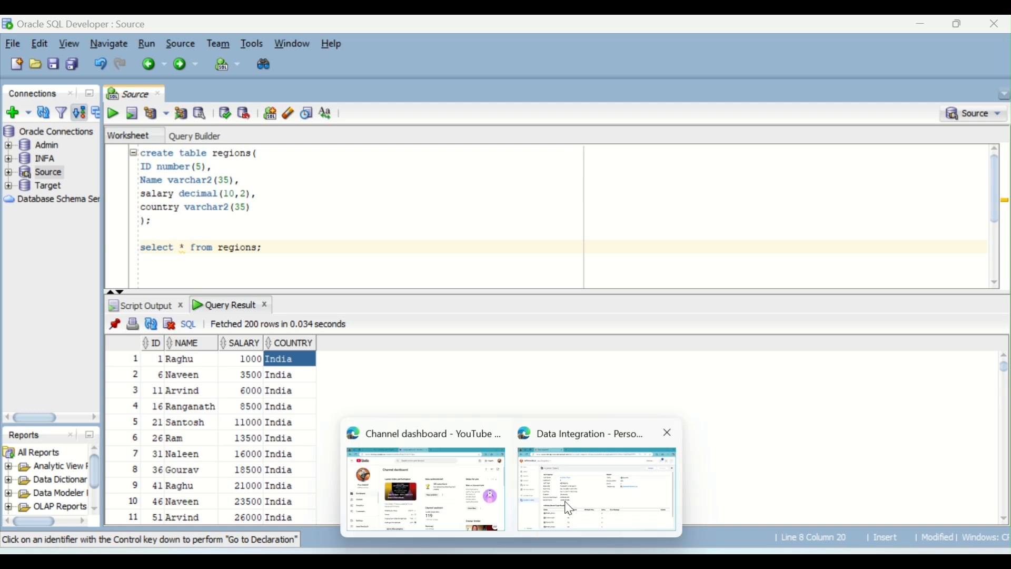
{"action": "scroll", "coordinate": [582, 490], "scroll_direction": "down", "scroll_amount": 3}
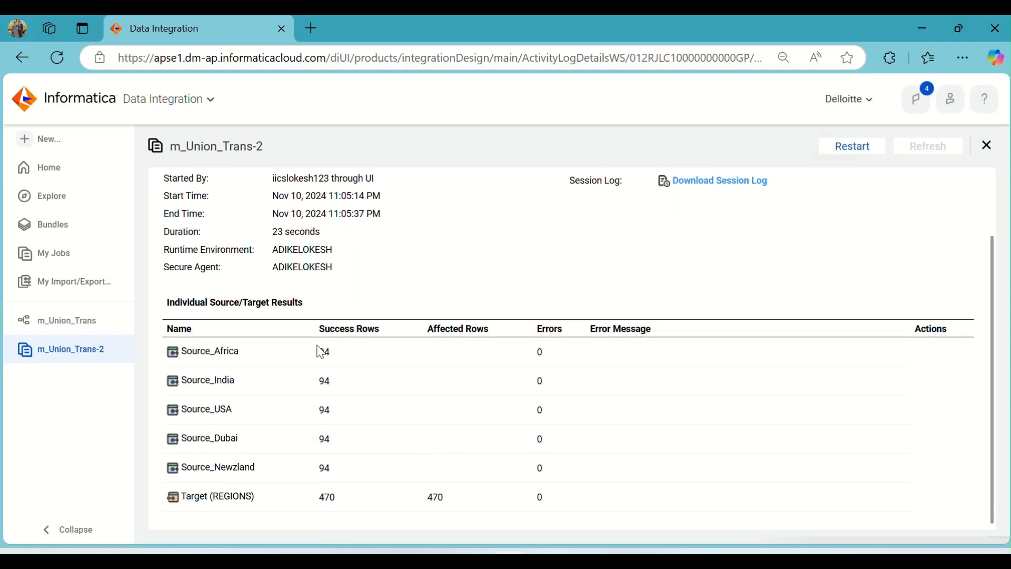
{"action": "left_click_drag", "start_coordinate": [318, 346], "coordinate": [341, 474]}
{"action": "left_click", "coordinate": [420, 402]}
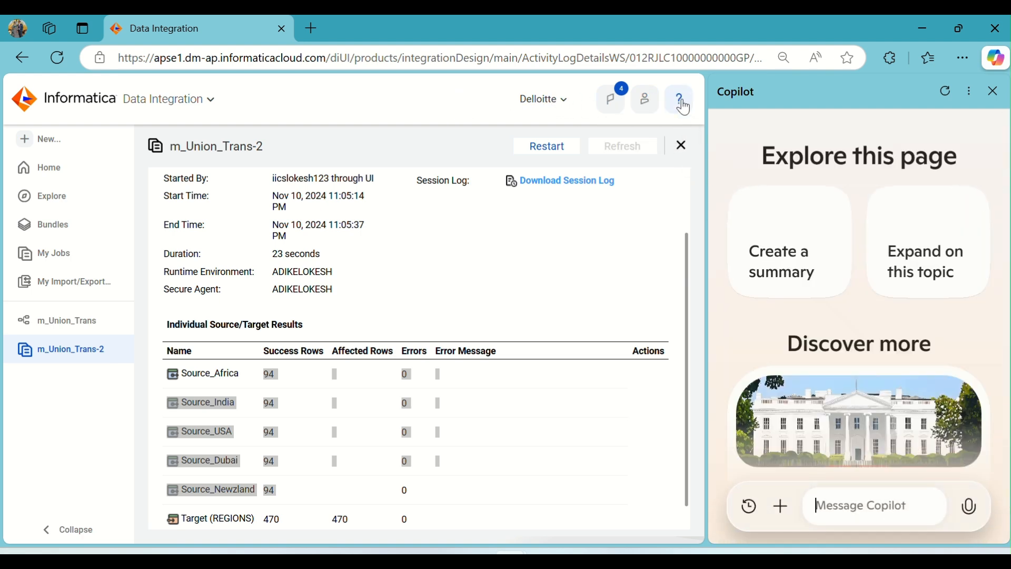
{"action": "left_click", "coordinate": [993, 92]}
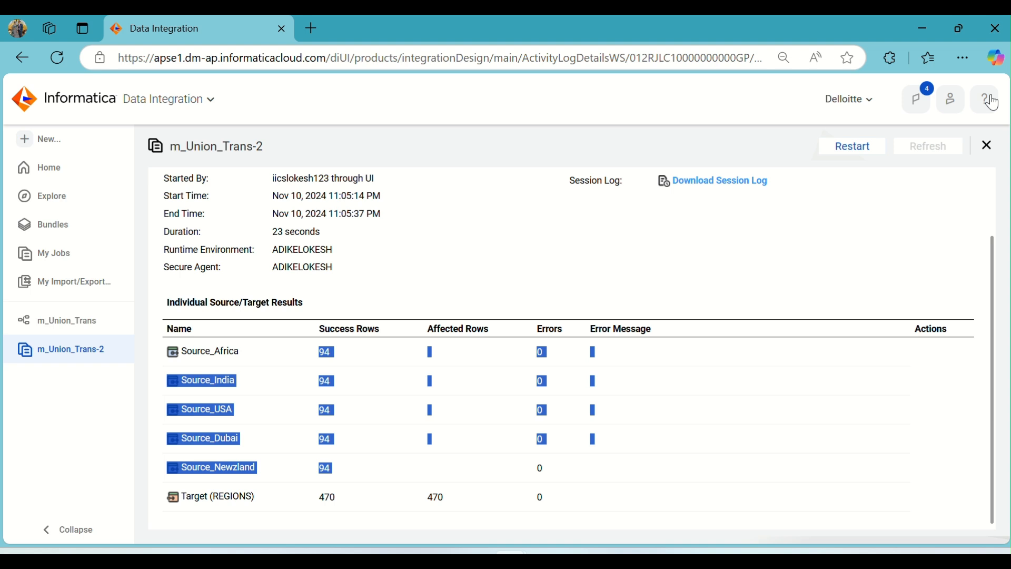
{"action": "left_click", "coordinate": [509, 272]}
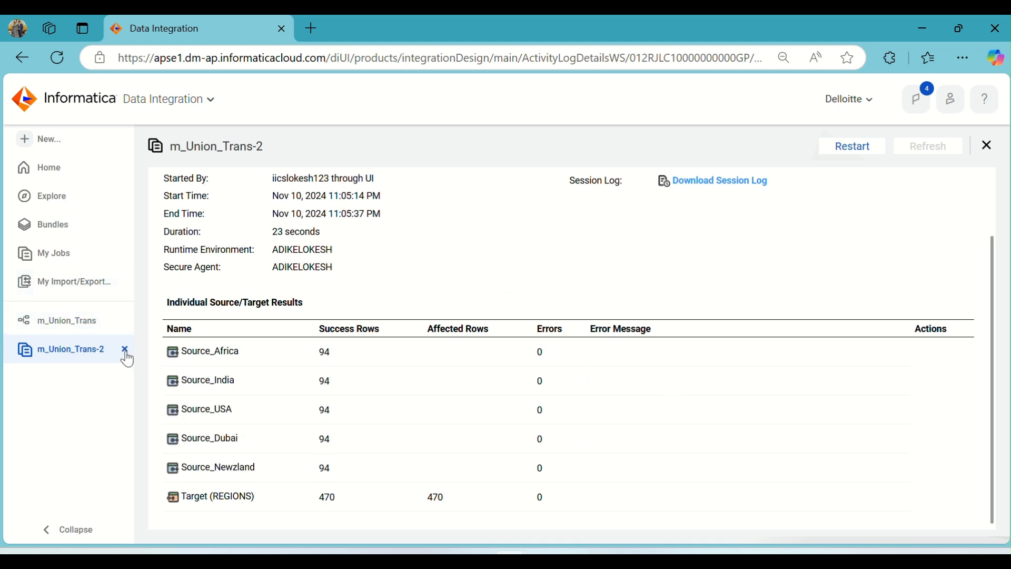
Close the m_Union_Trans-2 job page, return to the m_Union_Trans mapping and move the Target farther away from the Union.
{"action": "left_click", "coordinate": [126, 350]}
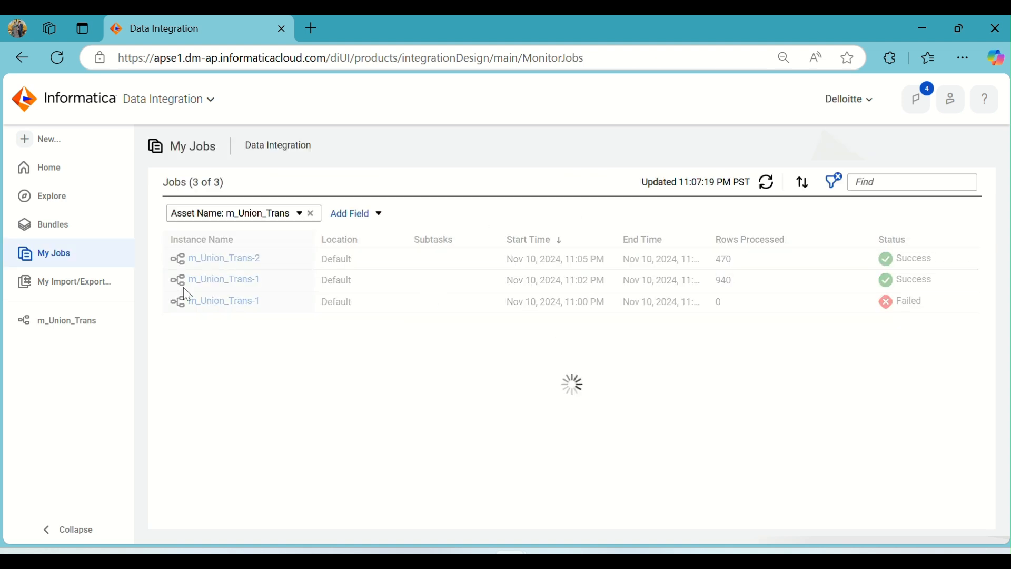
{"action": "left_click", "coordinate": [45, 328]}
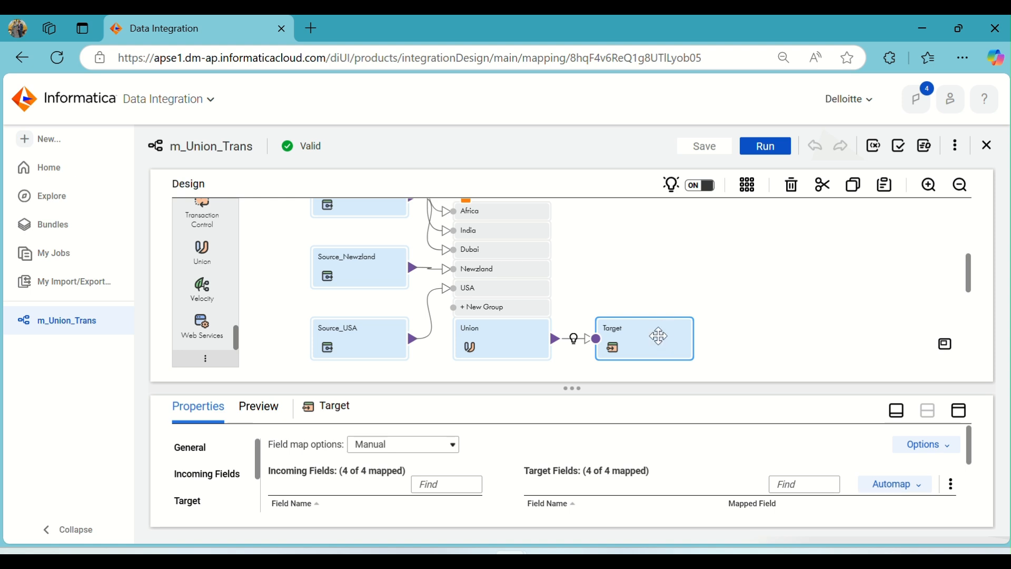
{"action": "left_click_drag", "start_coordinate": [659, 337], "coordinate": [793, 335]}
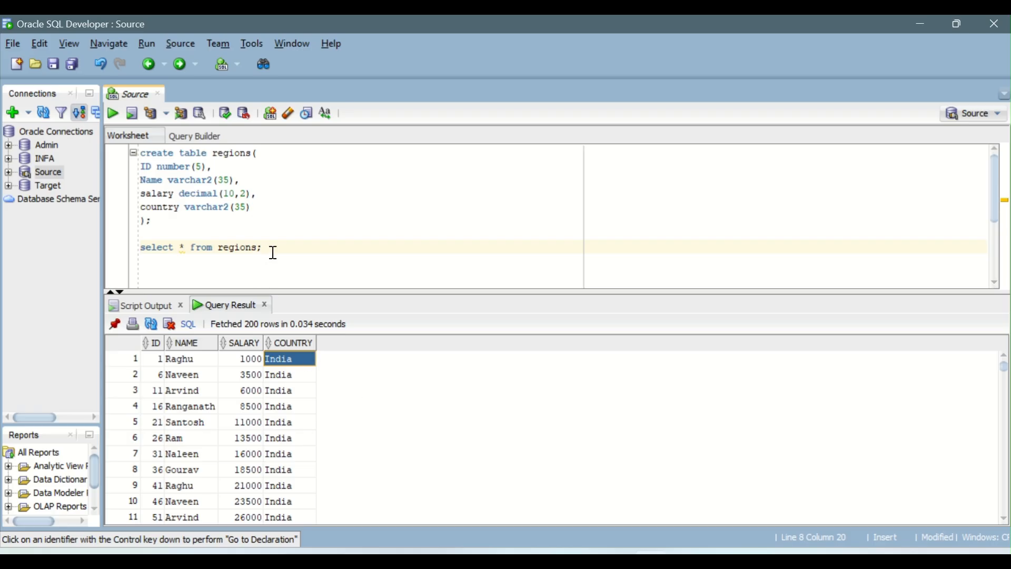
Switch to SQL Developer and begin a new query below select * from regions, selecting id, name, salary, country and count(*).
{"action": "left_click", "coordinate": [276, 252]}
{"action": "key", "text": "Return"}
{"action": "key", "text": "Return"}
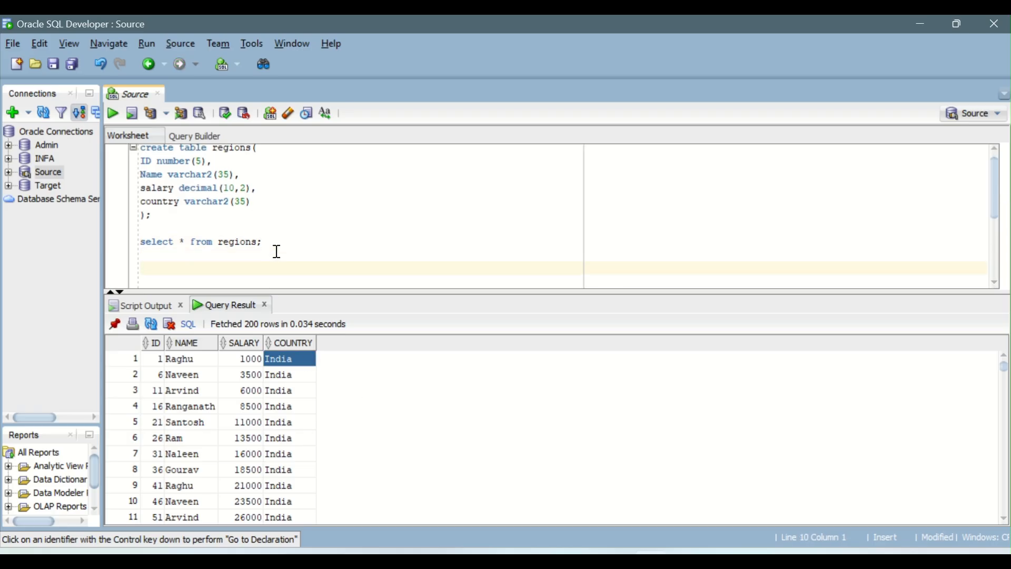
{"action": "type", "text": "select id, name, salary"}
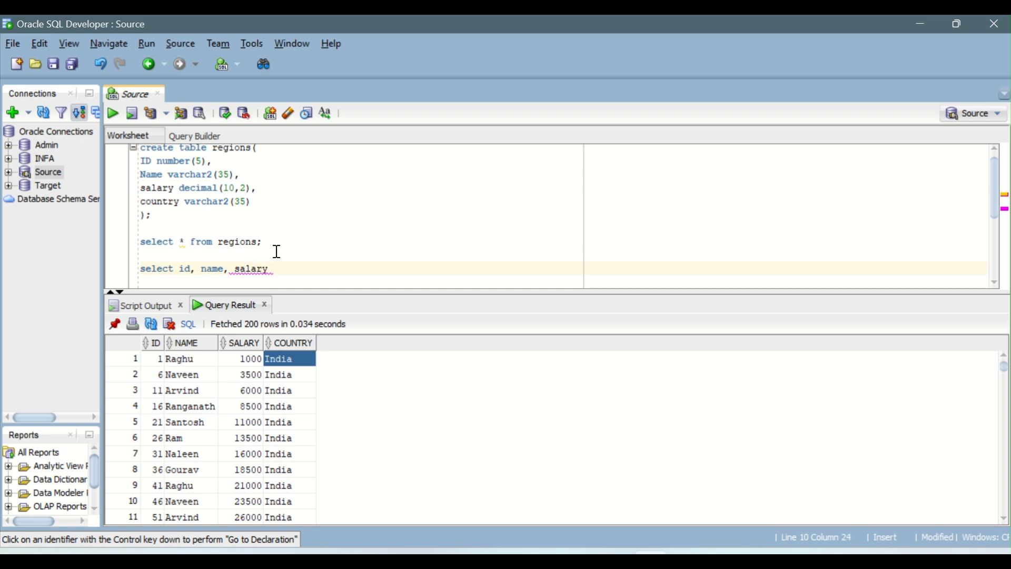
{"action": "type", "text": ", country, count("}
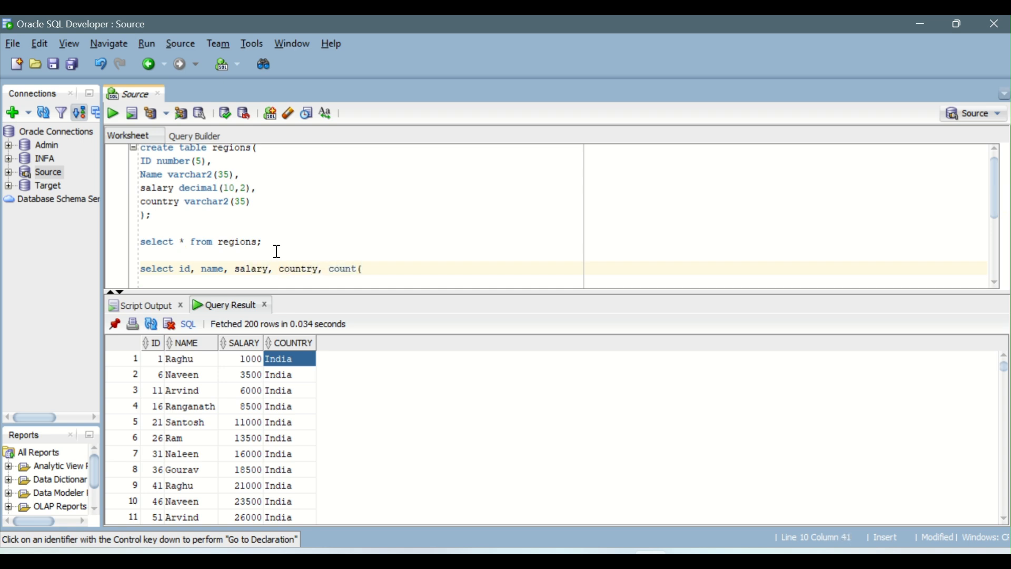
{"action": "type", "text": "*) f"}
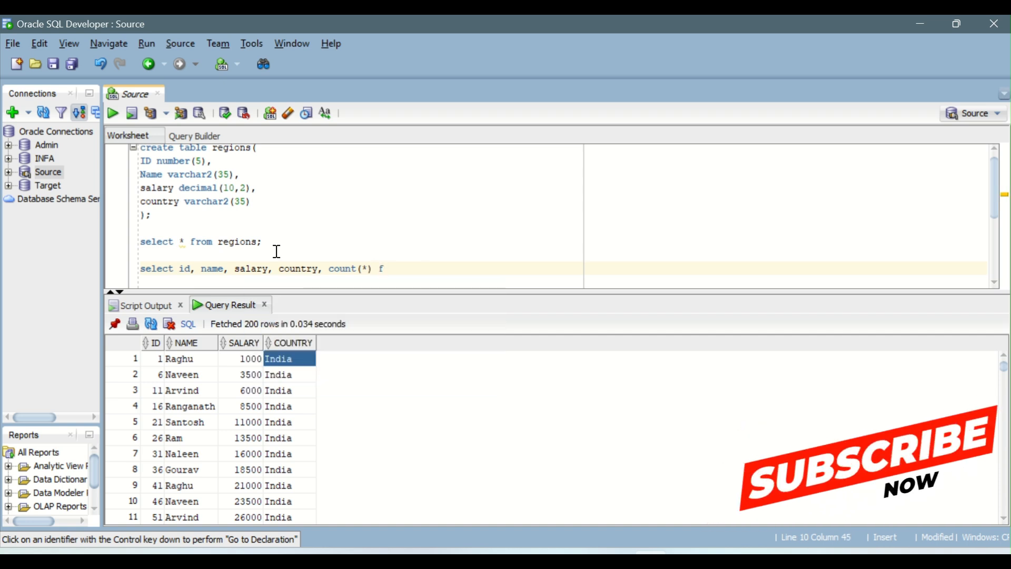
{"action": "type", "text": "rom reg"}
{"action": "type", "text": "ions having"}
{"action": "type", "text": " count("}
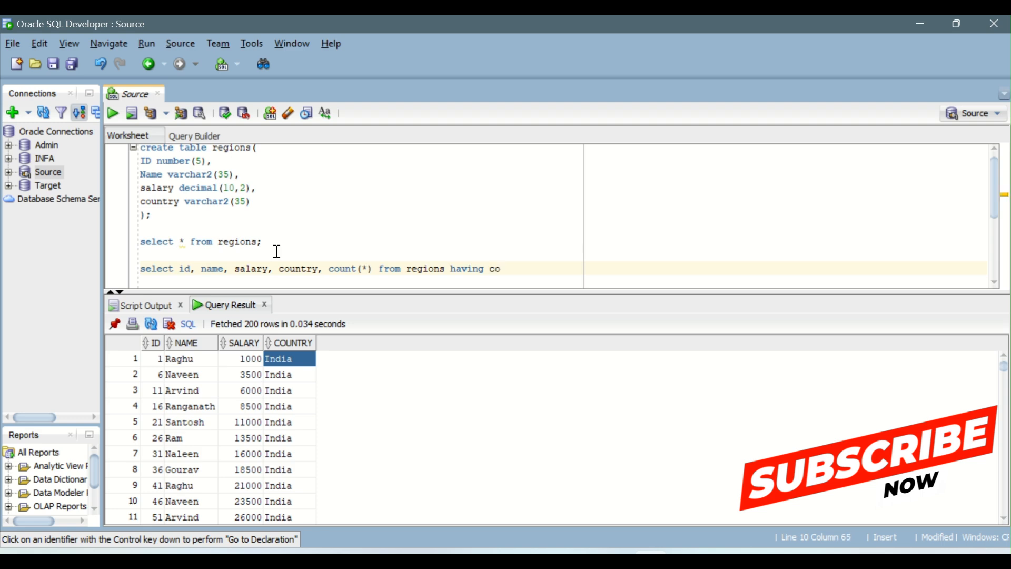
{"action": "type", "text": "*)>1;"}
Complete the query with from regions having count(*)>1 and run it to check for duplicate records.
{"action": "key", "text": "ctrl+Return"}
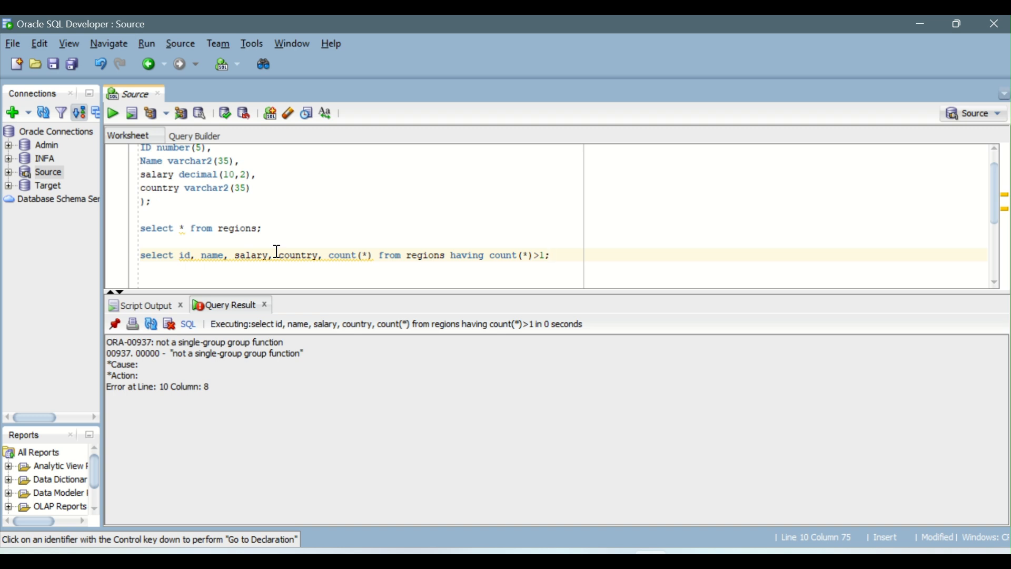
Insert group by id, name, salry, country before the having clause and move having to its own line.
{"action": "left_click", "coordinate": [415, 34]}
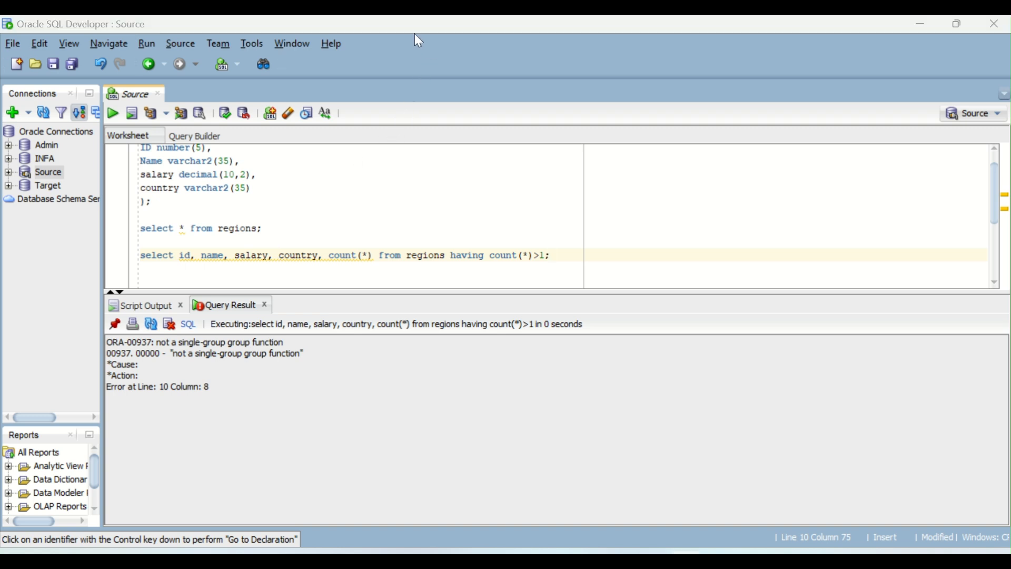
{"action": "left_click", "coordinate": [454, 259]}
{"action": "type", "text": "group by"}
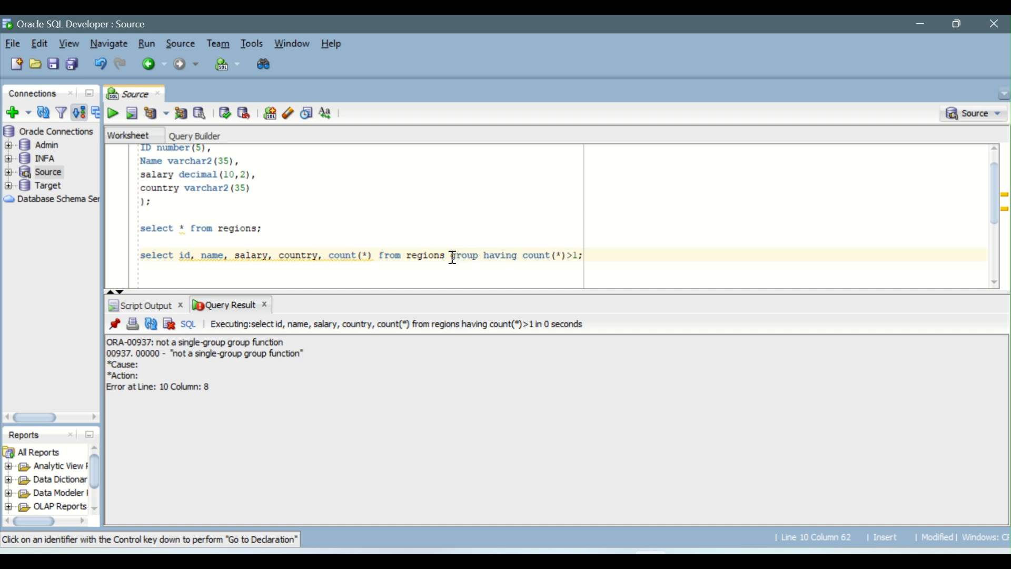
{"action": "type", "text": " id"}
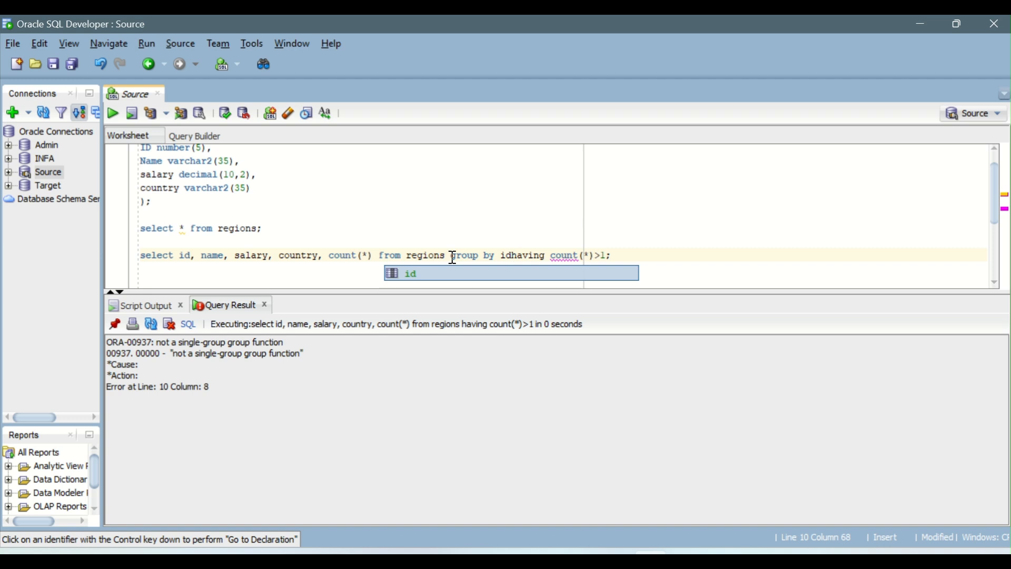
{"action": "type", "text": ", name, sa"}
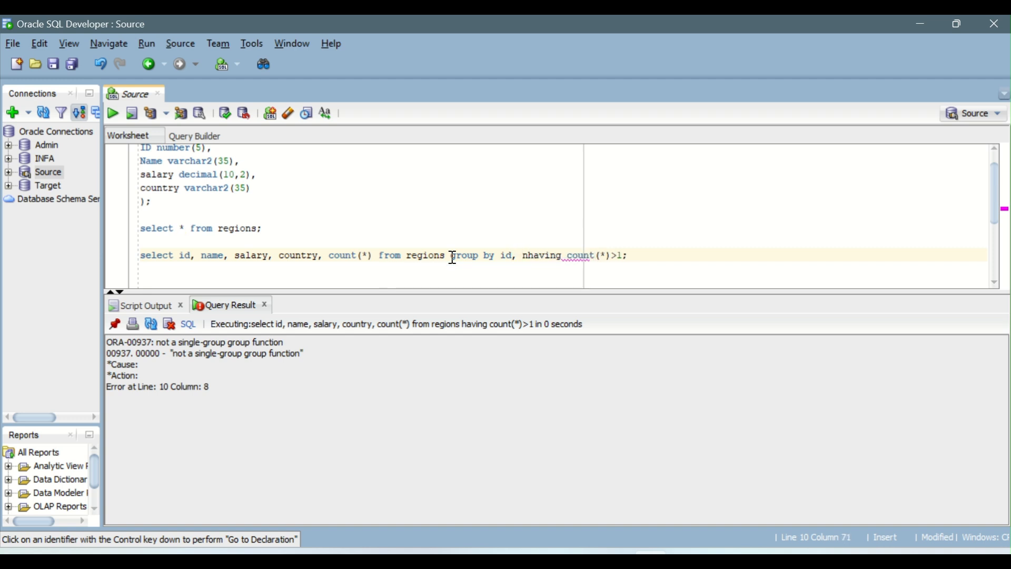
{"action": "type", "text": "lry, country"}
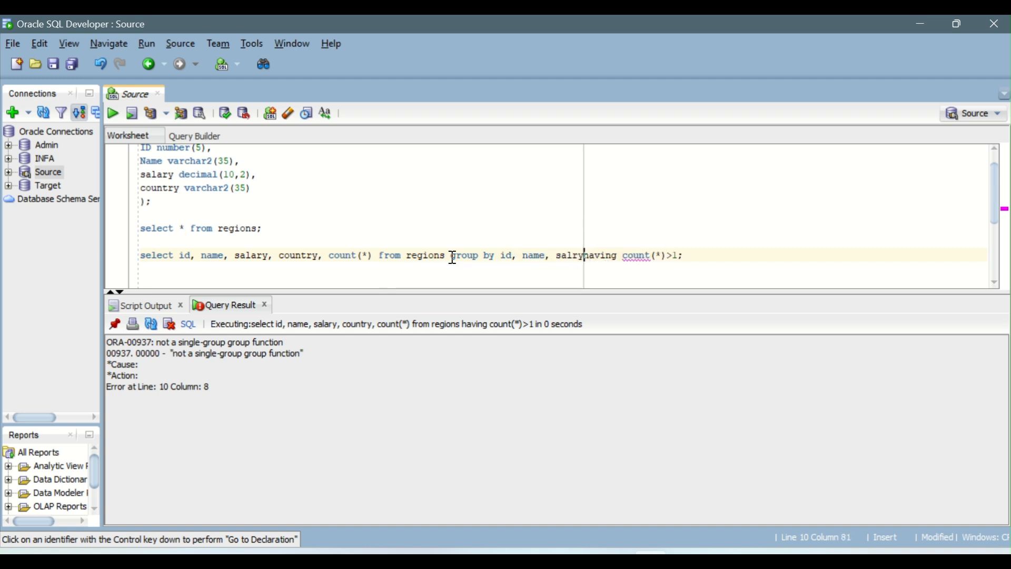
{"action": "key", "text": "Return"}
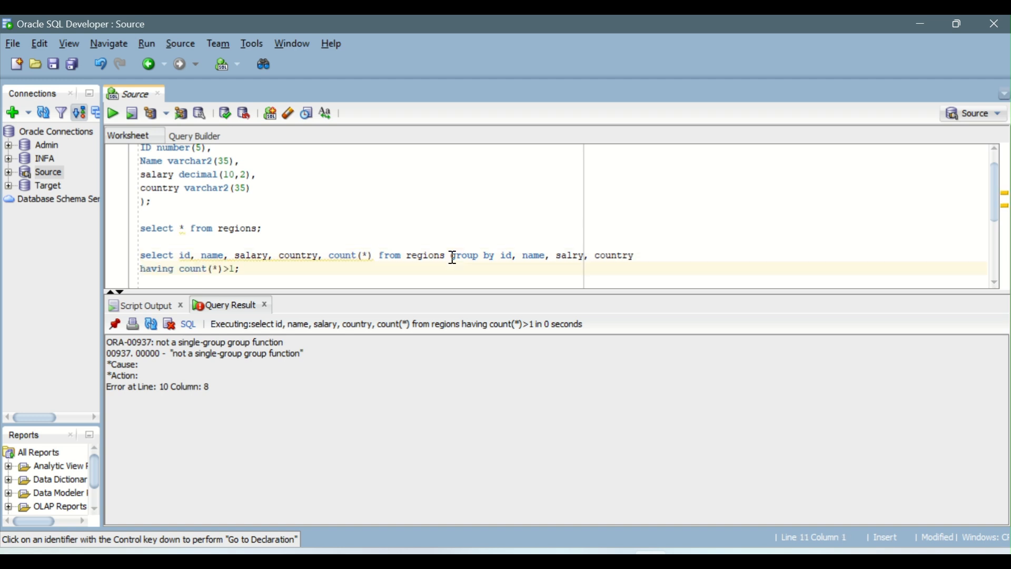
Place the group by clause on its own line and run the duplicate-check query.
{"action": "left_click", "coordinate": [450, 257]}
{"action": "key", "text": "Return"}
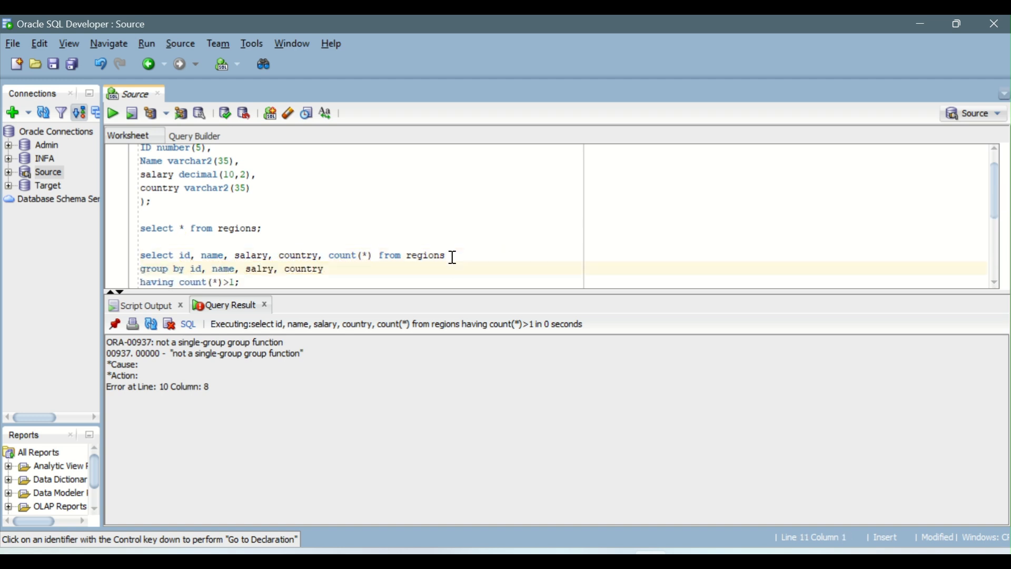
{"action": "key", "text": "Down"}
{"action": "key", "text": "Down"}
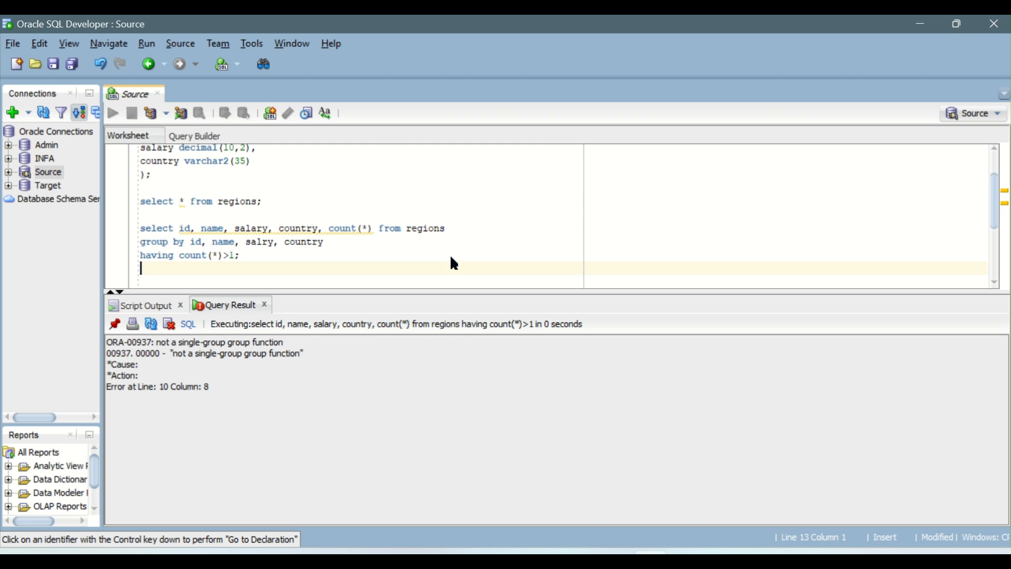
{"action": "key", "text": "ctrl+Return"}
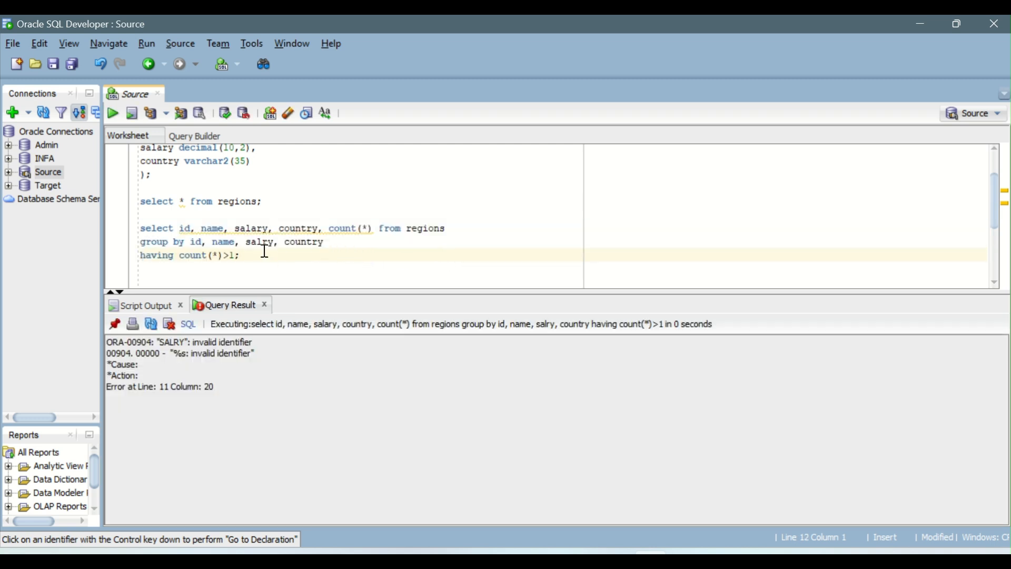
Correct salry to salary in the group by clause and rerun the duplicate-check query.
{"action": "type", "text": "a"}
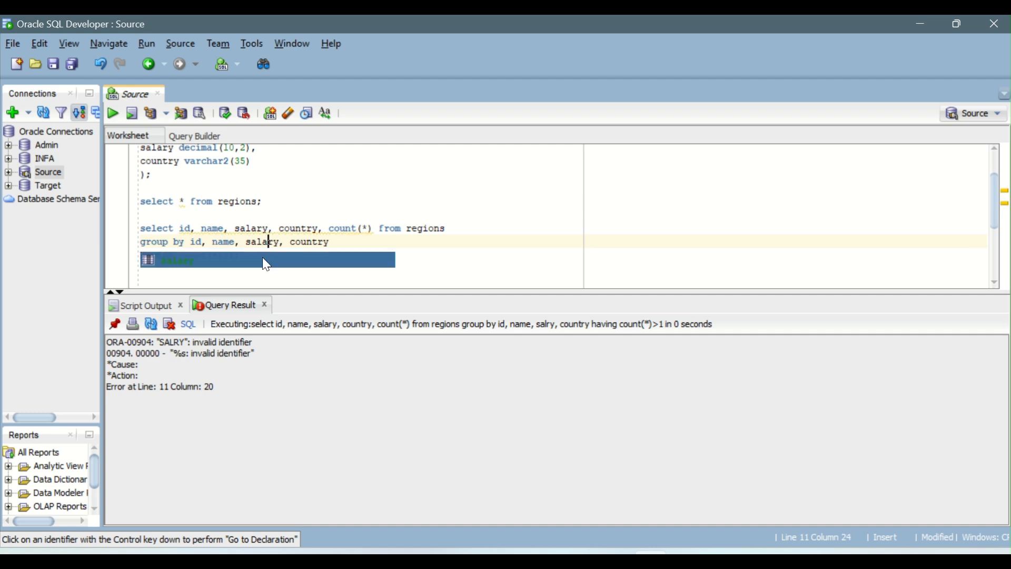
{"action": "left_click", "coordinate": [274, 241]}
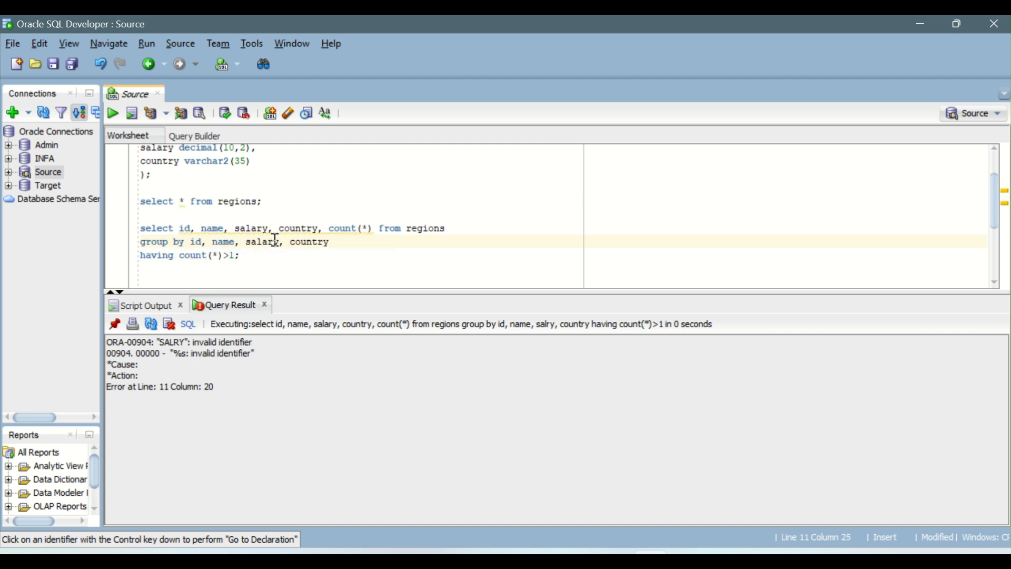
{"action": "key", "text": "ctrl+Return"}
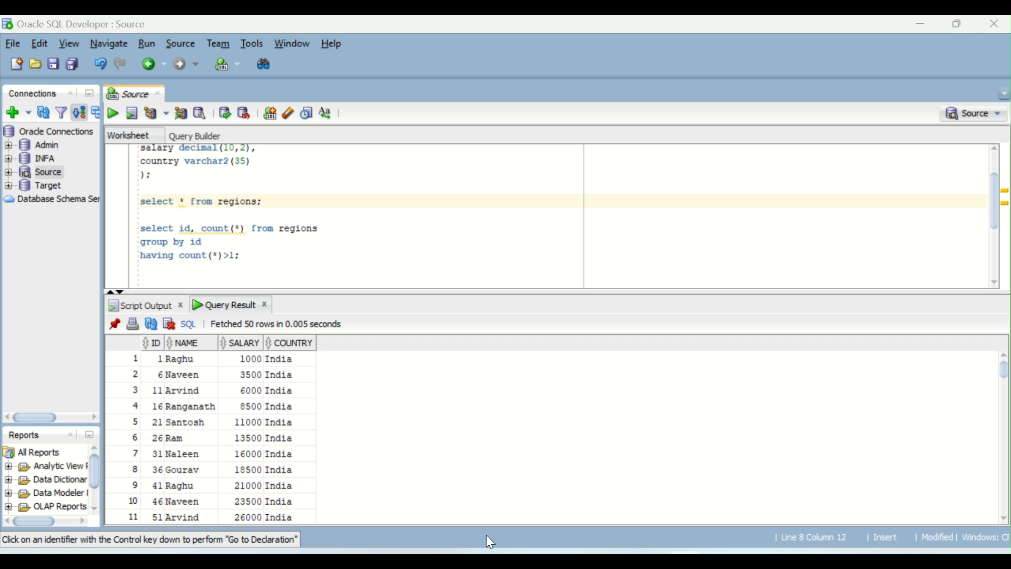
Open EMPLOYEE_India from the Source_Files folder in Excel.
{"action": "mouse_move", "coordinate": [408, 553]}
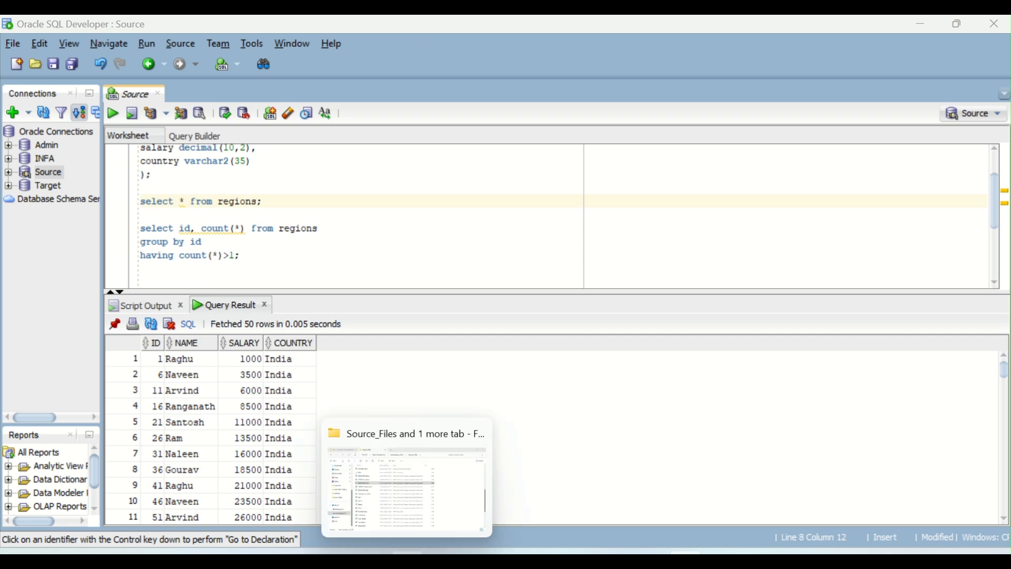
{"action": "left_click", "coordinate": [418, 483]}
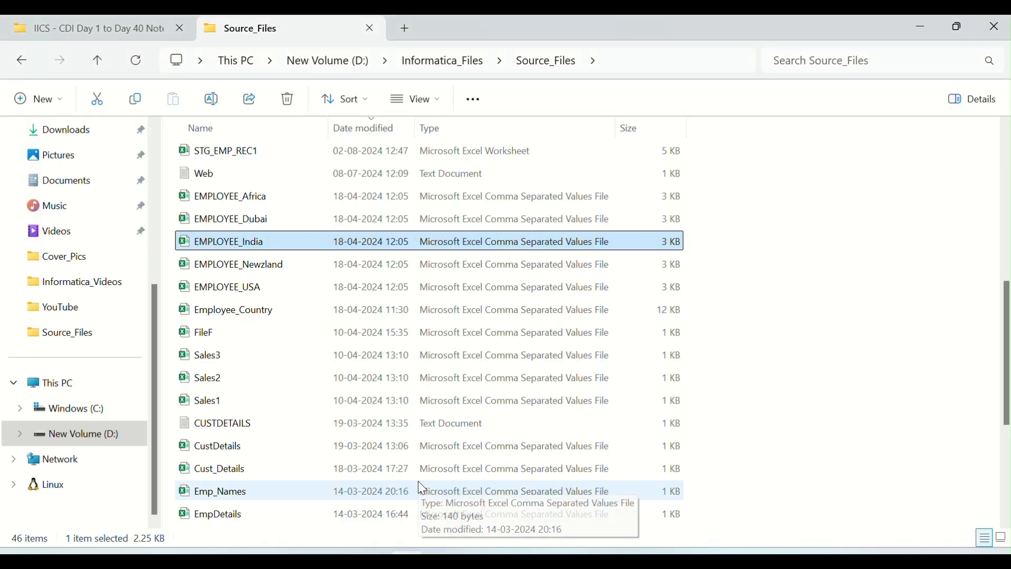
{"action": "double_click", "coordinate": [210, 244]}
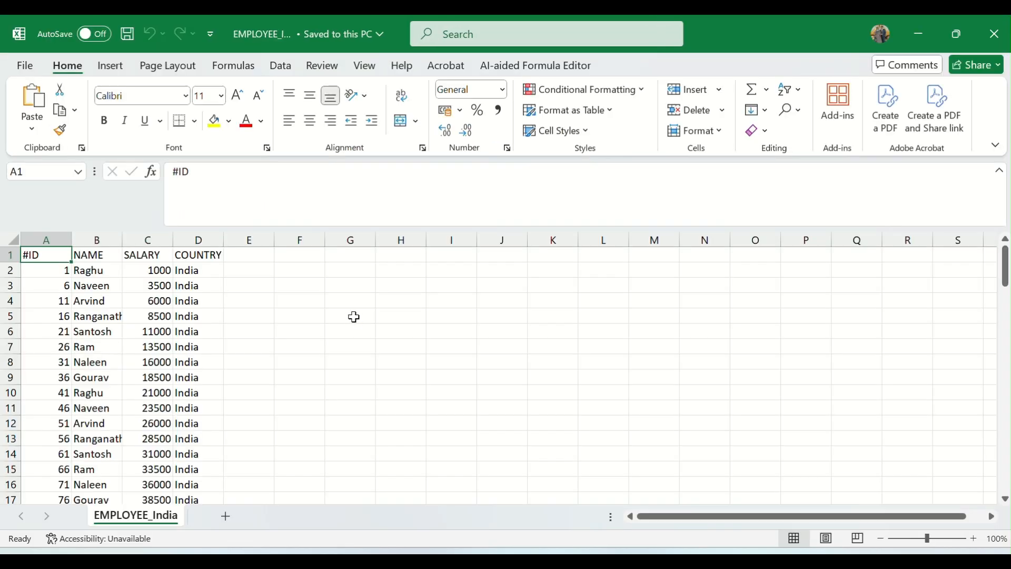
Open EMPLOYEE_Dubai from Source_Files, close it and return to the EMPLOYEE_India workbook.
{"action": "key", "text": "alt+Tab"}
{"action": "left_click", "coordinate": [235, 220]}
{"action": "key", "text": "alt+Tab"}
{"action": "key", "text": "alt+Tab"}
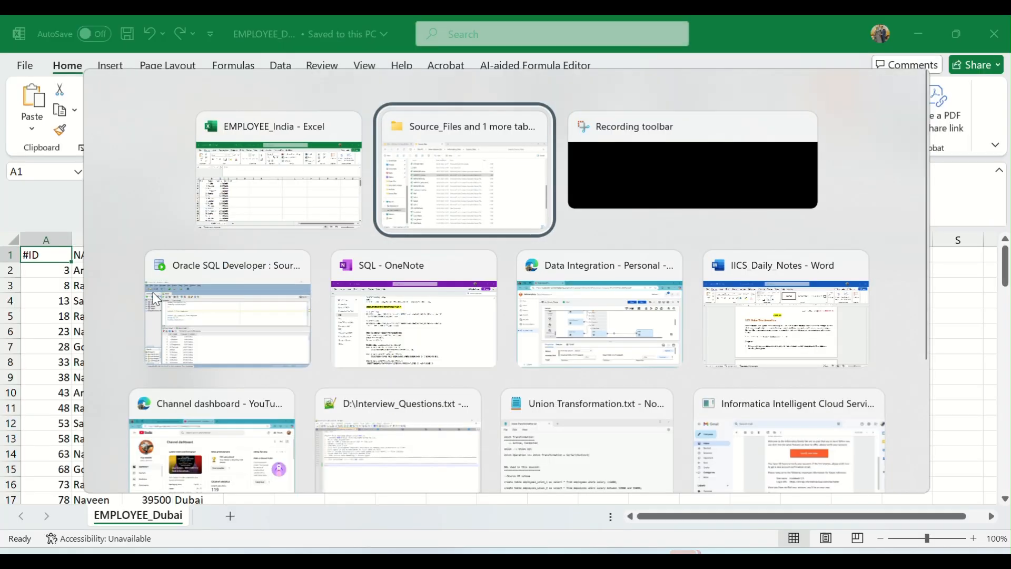
{"action": "key", "text": "Escape"}
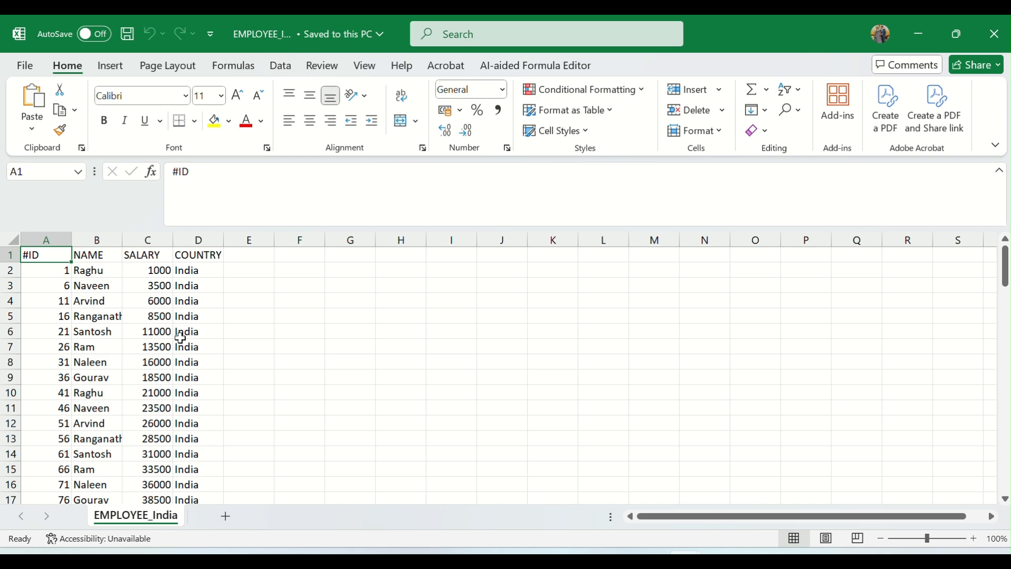
{"action": "left_click", "coordinate": [196, 271]}
{"action": "key", "text": "alt+Tab"}
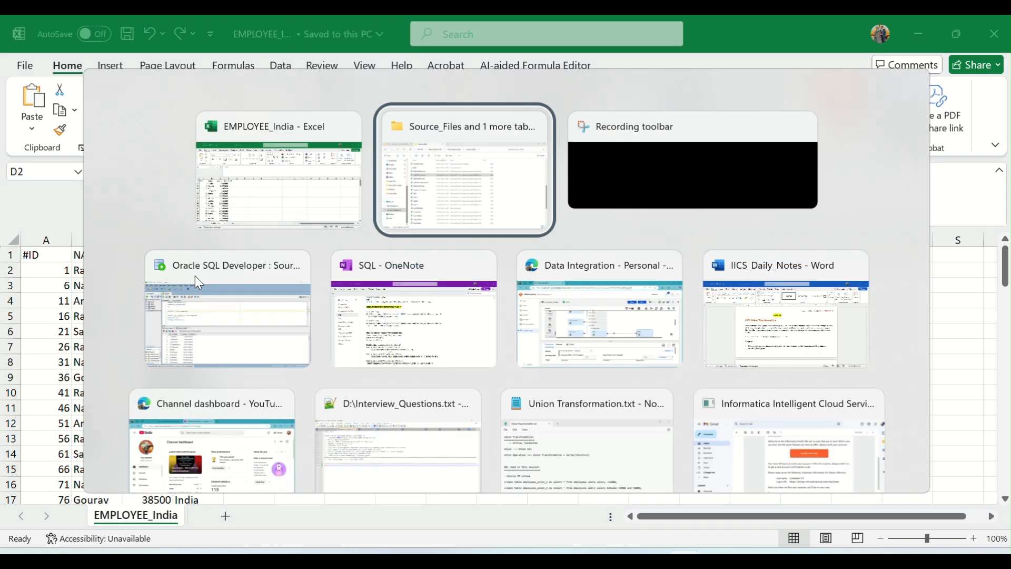
{"action": "key", "text": "alt+shift+Tab"}
{"action": "mouse_move", "coordinate": [683, 560]}
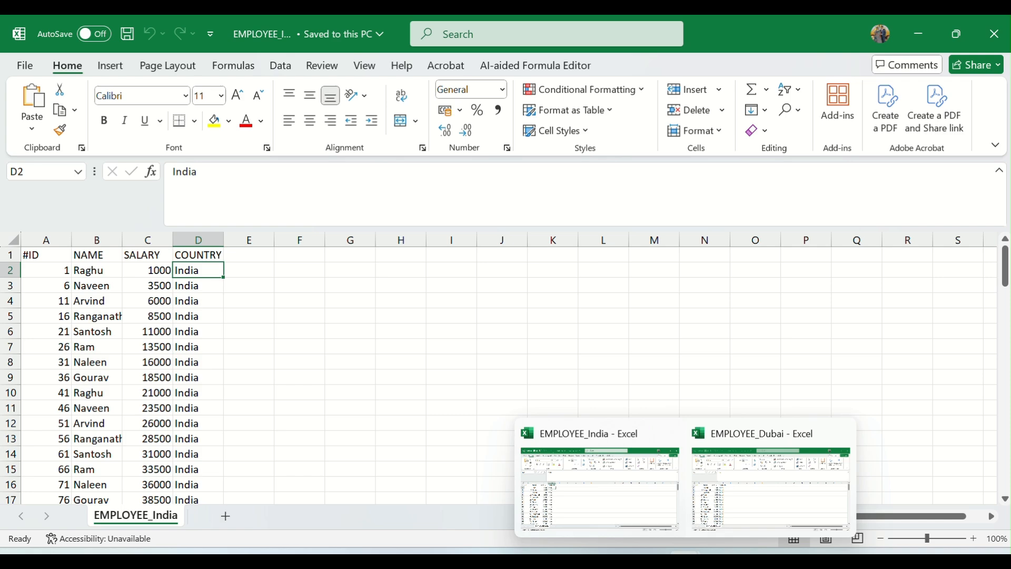
{"action": "left_click", "coordinate": [840, 434]}
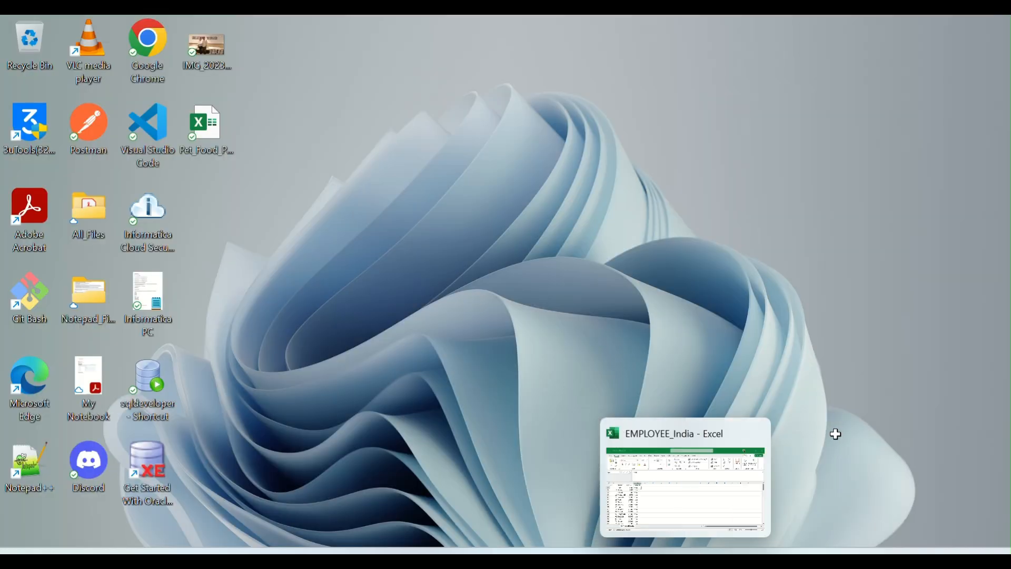
{"action": "left_click", "coordinate": [687, 558]}
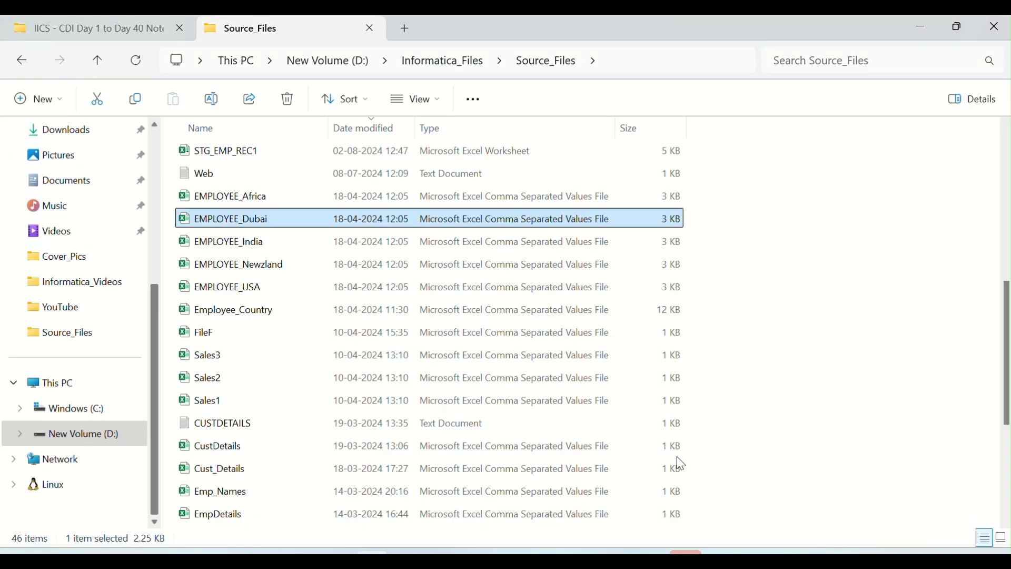
{"action": "left_click", "coordinate": [687, 558]}
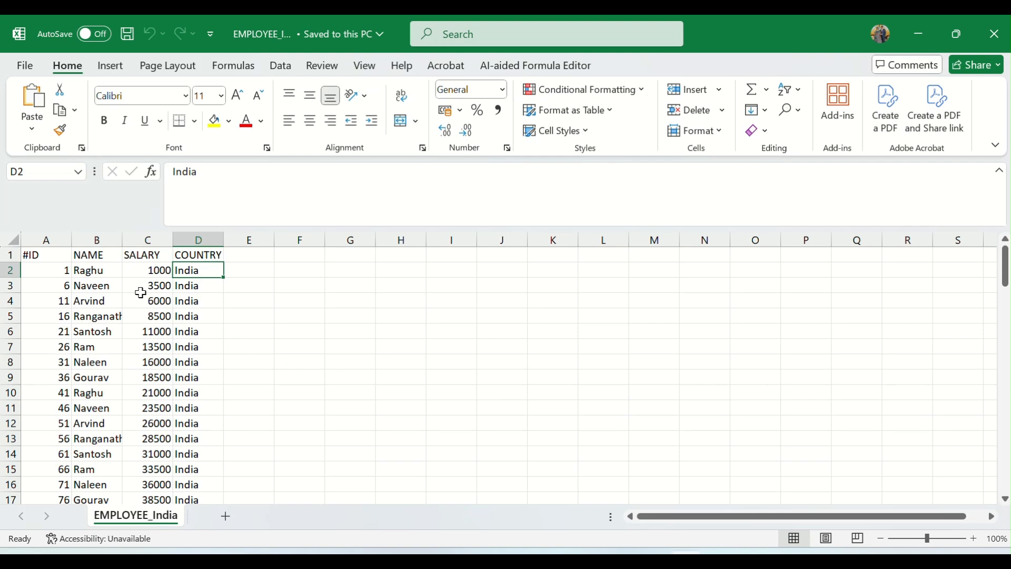
Copy the first nine India records, A2:D10, and paste them below the last record starting at A96.
{"action": "key", "text": "Left"}
{"action": "key", "text": "Up"}
{"action": "key", "text": "Left"}
{"action": "key", "text": "Down"}
{"action": "key", "text": "Left"}
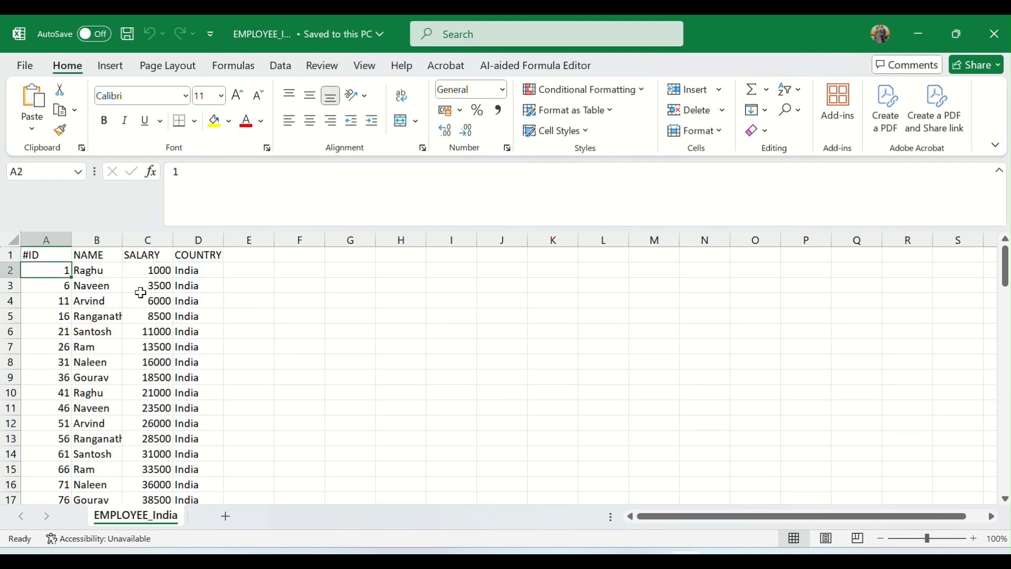
{"action": "key", "text": "shift+Down"}
{"action": "key", "text": "shift+Down"}
{"action": "key", "text": "shift+Down"}
{"action": "key", "text": "shift+Down"}
{"action": "key", "text": "shift+Down"}
{"action": "key", "text": "shift+Down"}
{"action": "key", "text": "shift+Down"}
{"action": "key", "text": "shift+Down"}
{"action": "key", "text": "shift+Right"}
{"action": "key", "text": "shift+Right"}
{"action": "key", "text": "shift+Right"}
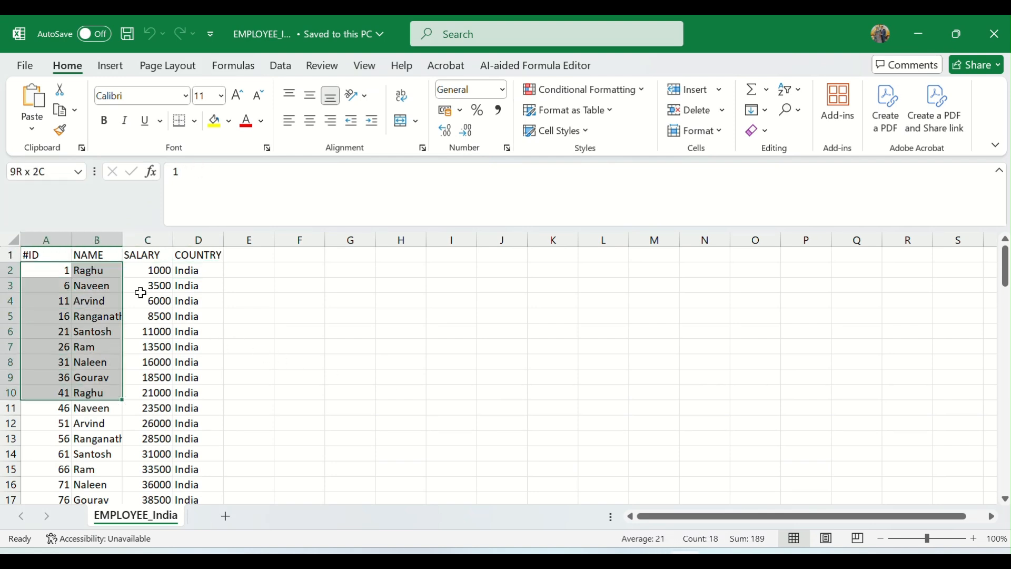
{"action": "key", "text": "ctrl+c"}
{"action": "key", "text": "Left"}
{"action": "key", "text": "ctrl+Down"}
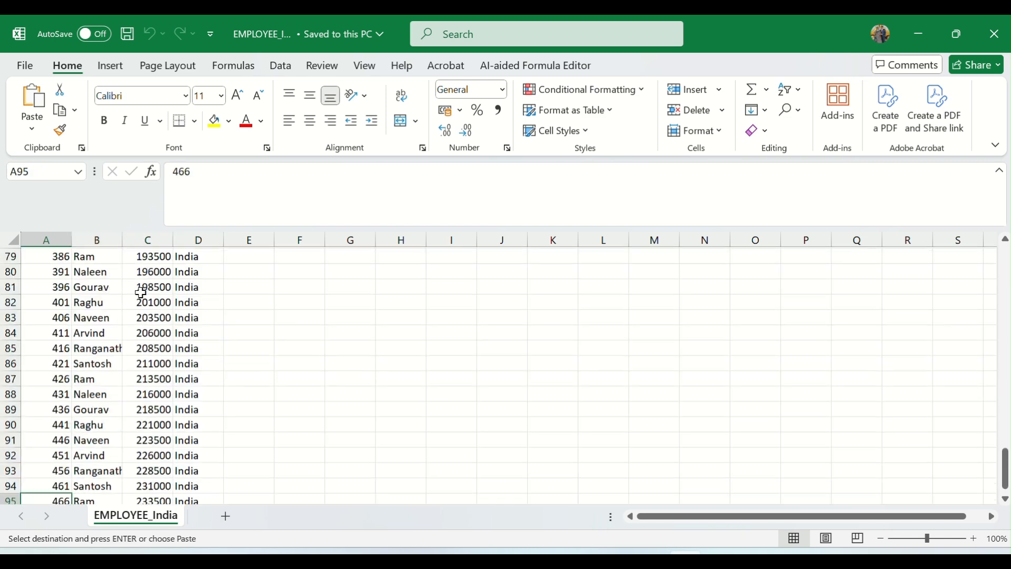
{"action": "key", "text": "ctrl+Down"}
{"action": "key", "text": "ctrl+Up"}
{"action": "key", "text": "Down"}
{"action": "key", "text": "Return"}
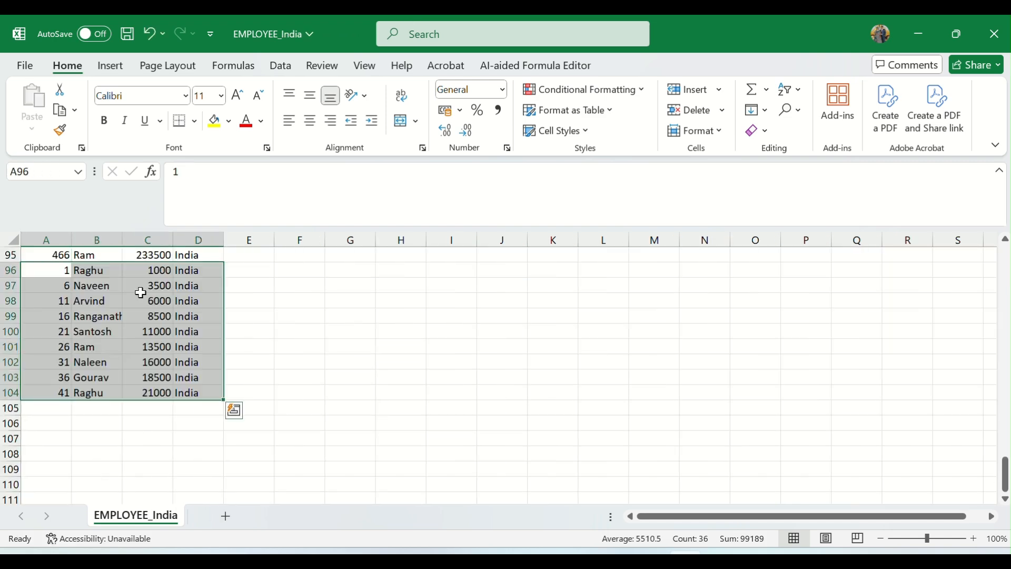
Save EMPLOYEE_India and go to the last ID in column A to check the added records.
{"action": "key", "text": "ctrl+Up"}
{"action": "key", "text": "Down"}
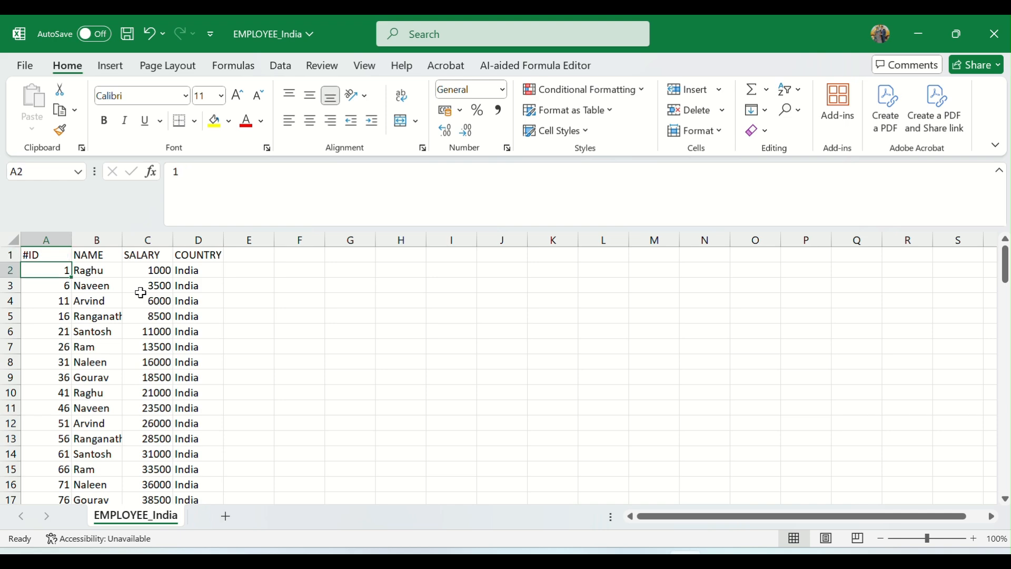
{"action": "key", "text": "ctrl+s"}
{"action": "key", "text": "ctrl+Down"}
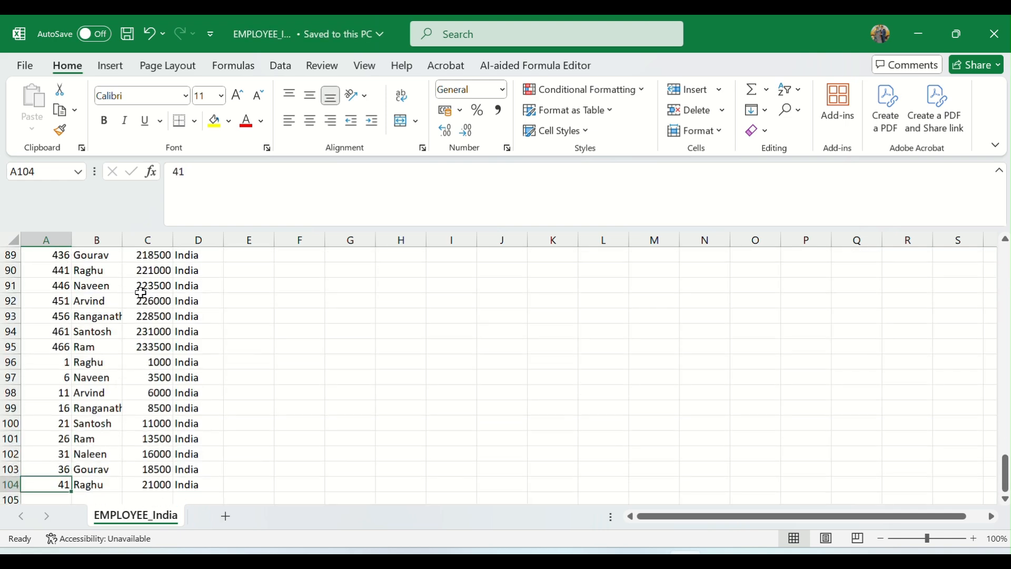
Select all the ID values in column A to check their count, and close the EMPLOYEE_India workbook.
{"action": "key", "text": "ctrl+shift+Up"}
{"action": "key", "text": "shift+Down"}
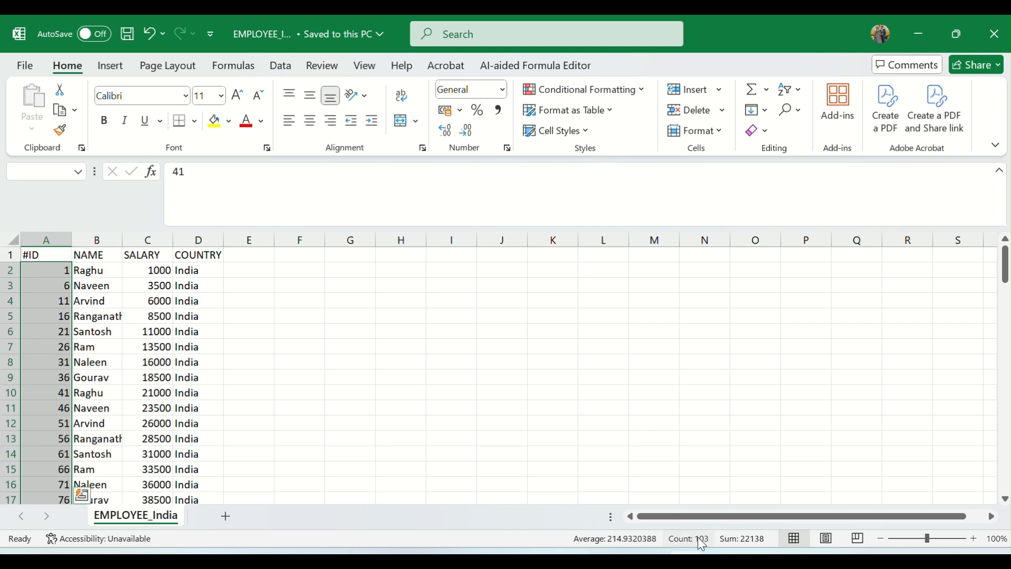
{"action": "left_click", "coordinate": [145, 305]}
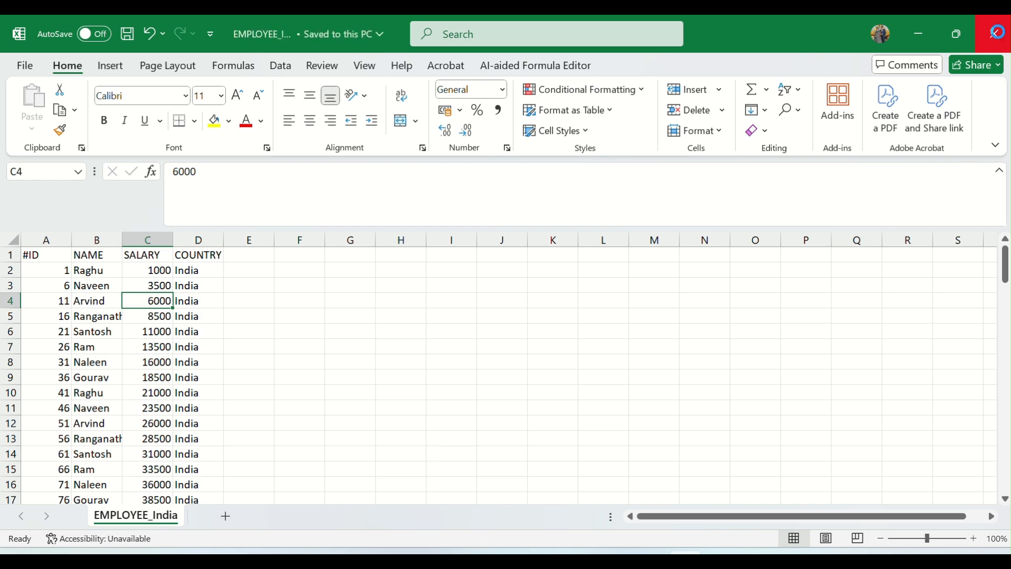
{"action": "left_click", "coordinate": [996, 35]}
Switch to Data Integration in the browser, save the m_Union_Trans mapping and run it.
{"action": "mouse_move", "coordinate": [506, 562]}
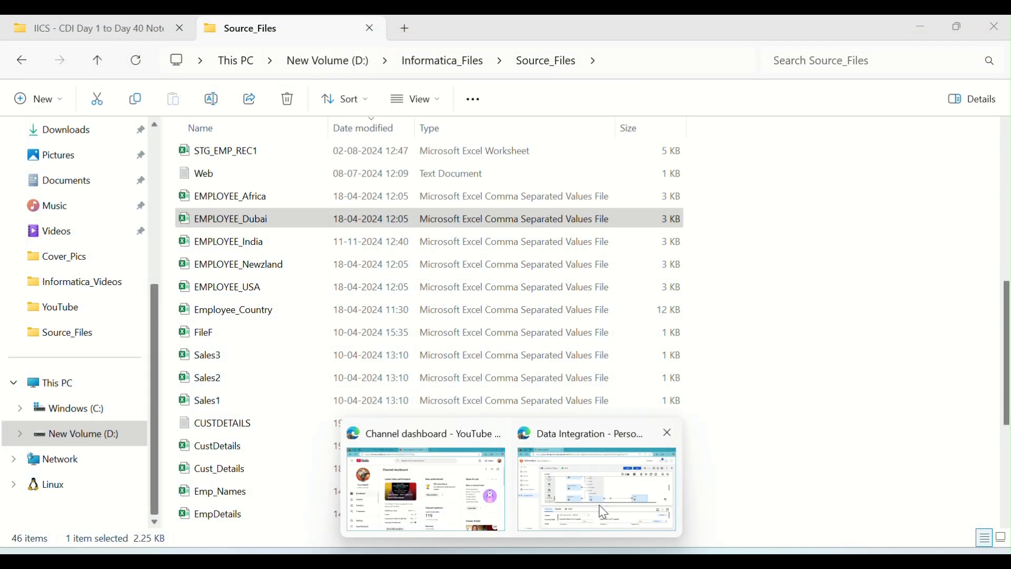
{"action": "left_click", "coordinate": [609, 510]}
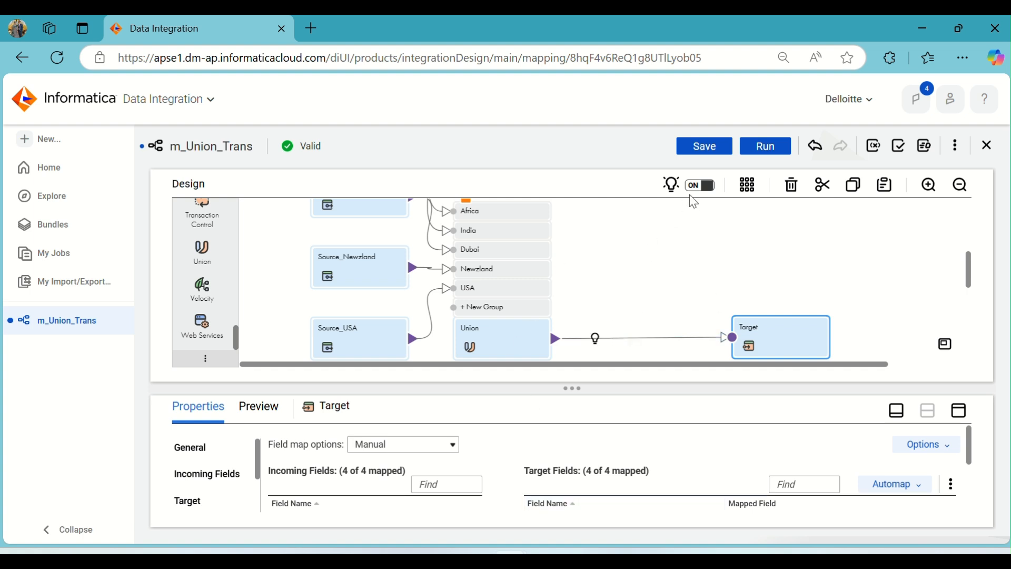
{"action": "left_click", "coordinate": [724, 146]}
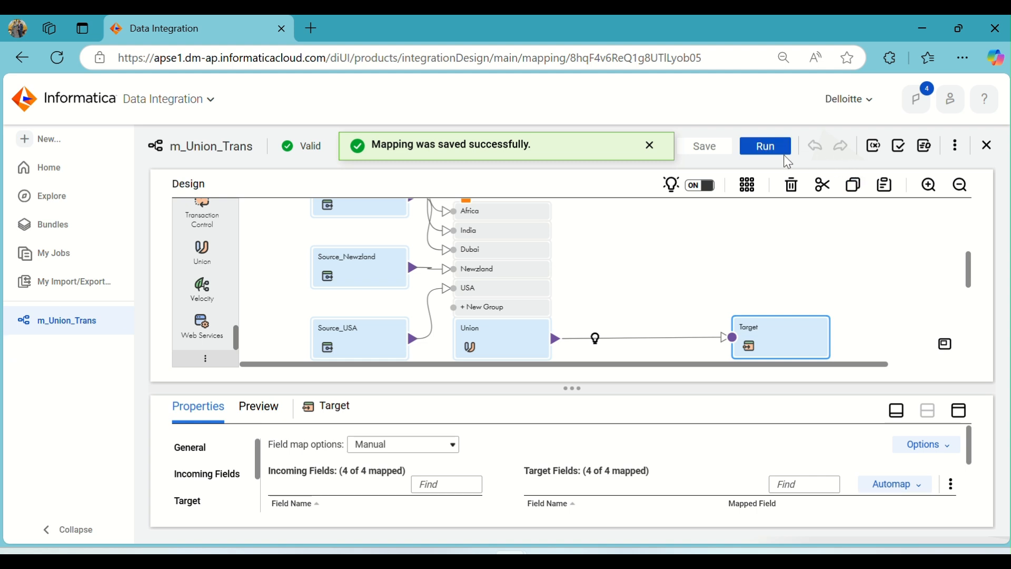
{"action": "left_click", "coordinate": [770, 148]}
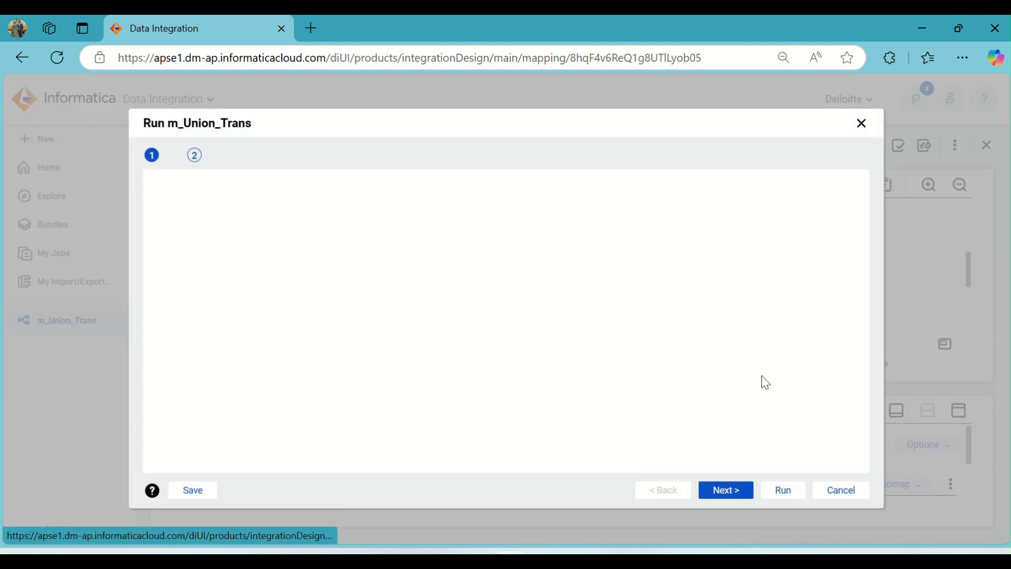
{"action": "left_click", "coordinate": [795, 490]}
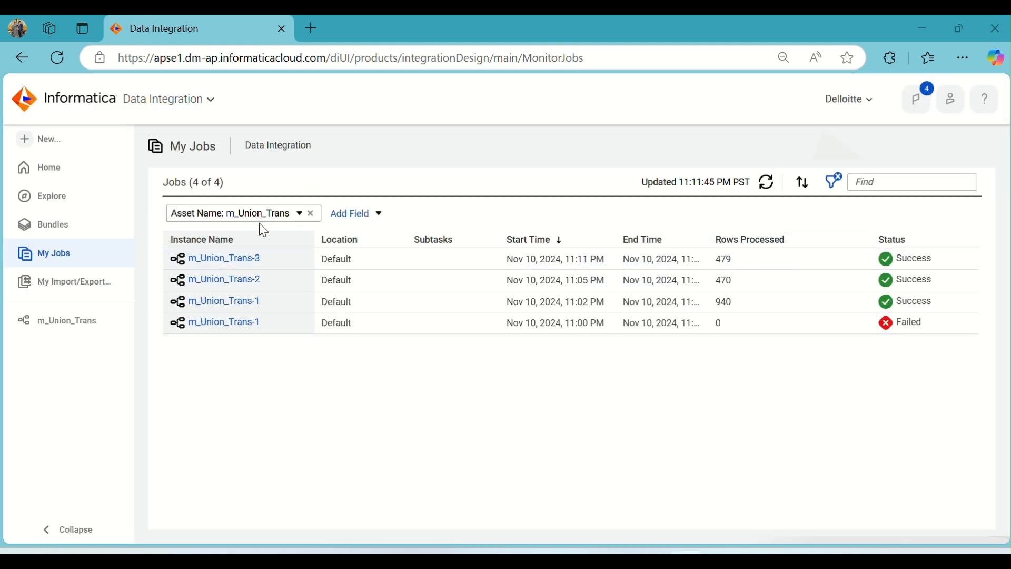
Open the m_Union_Trans-3 job details and check the success rows for Source_India and the REGIONS target.
{"action": "left_click", "coordinate": [256, 260]}
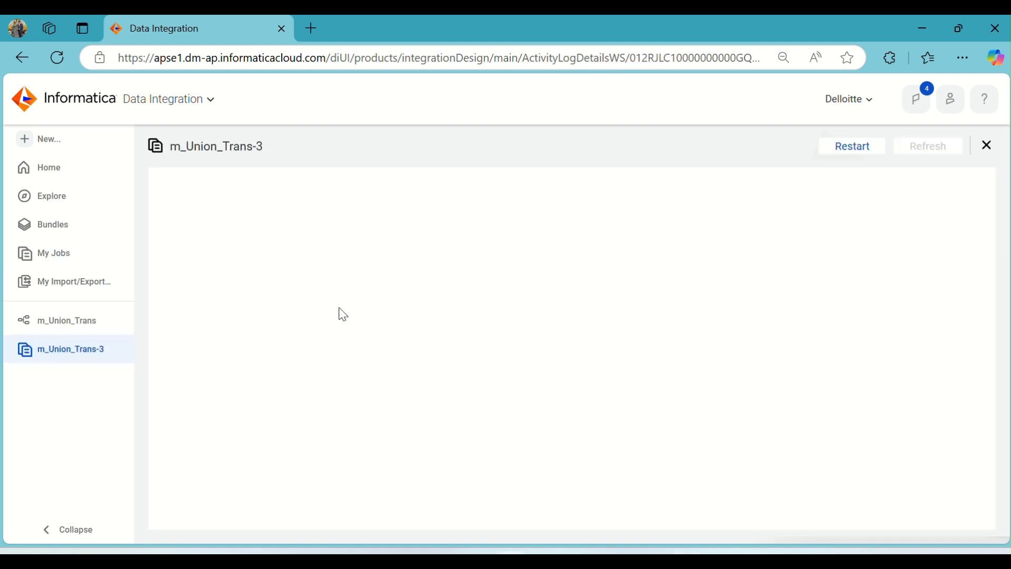
{"action": "scroll", "coordinate": [391, 387], "scroll_direction": "down", "scroll_amount": 2}
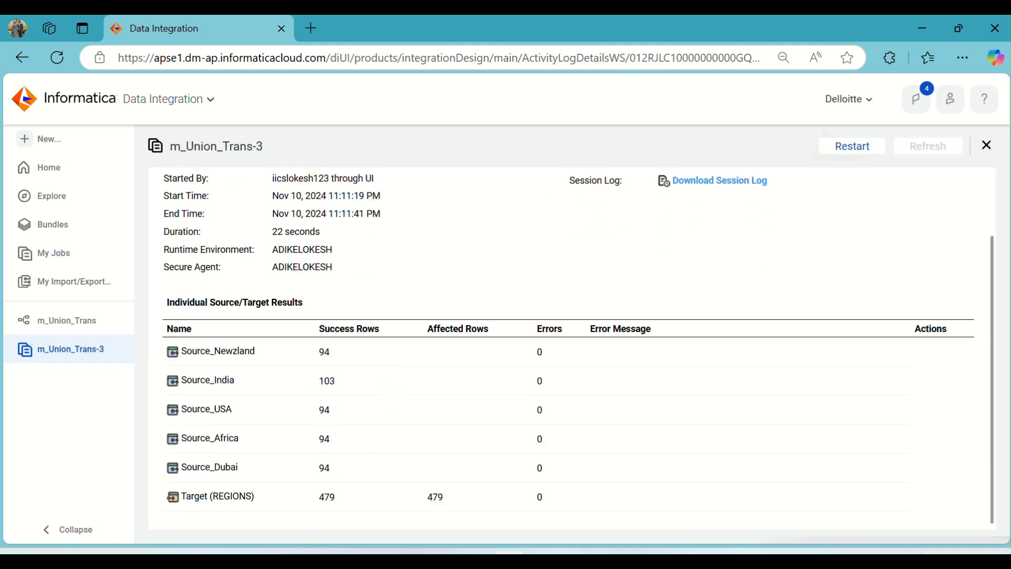
{"action": "double_click", "coordinate": [324, 383]}
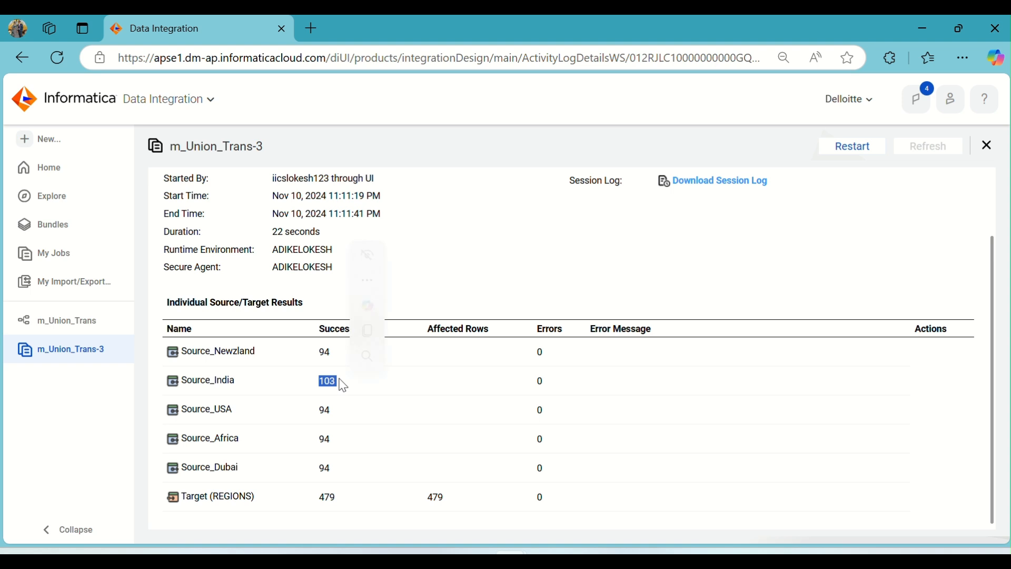
Switch to Oracle SQL Developer, rerun "select * from regions" and check the row count of its result.
{"action": "left_click", "coordinate": [652, 553]}
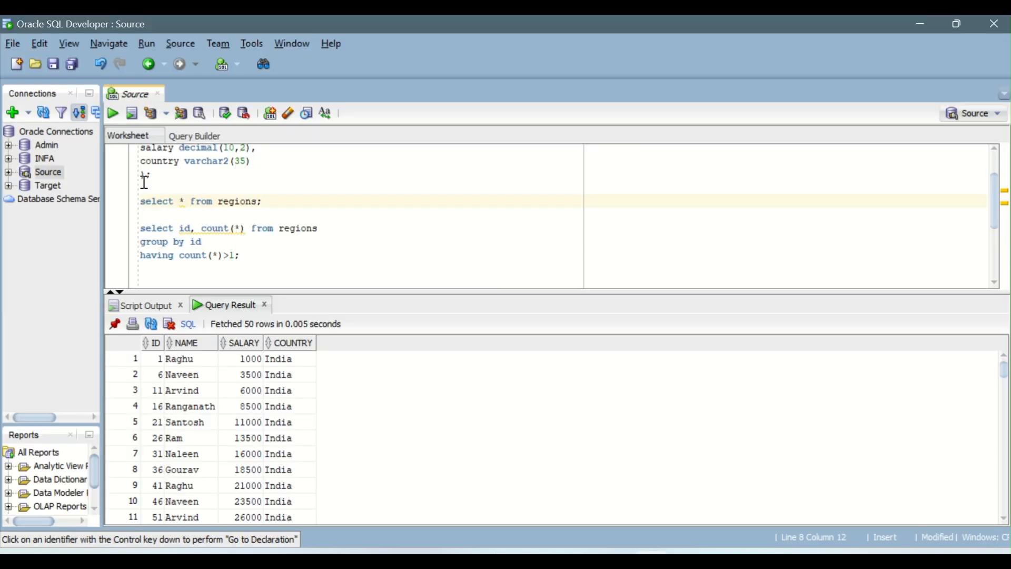
{"action": "left_click", "coordinate": [111, 114]}
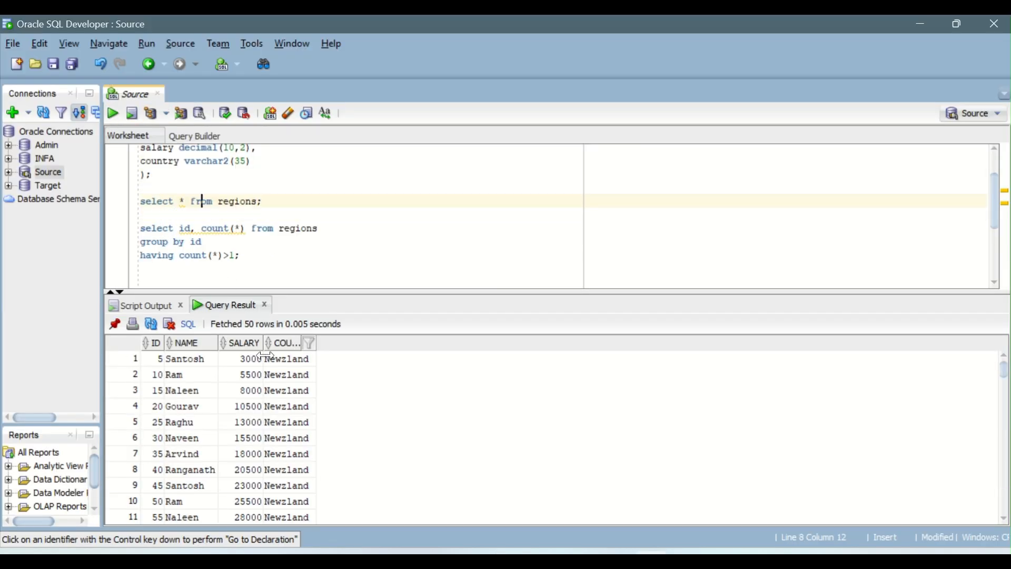
{"action": "right_click", "coordinate": [279, 405]}
{"action": "left_click", "coordinate": [316, 459]}
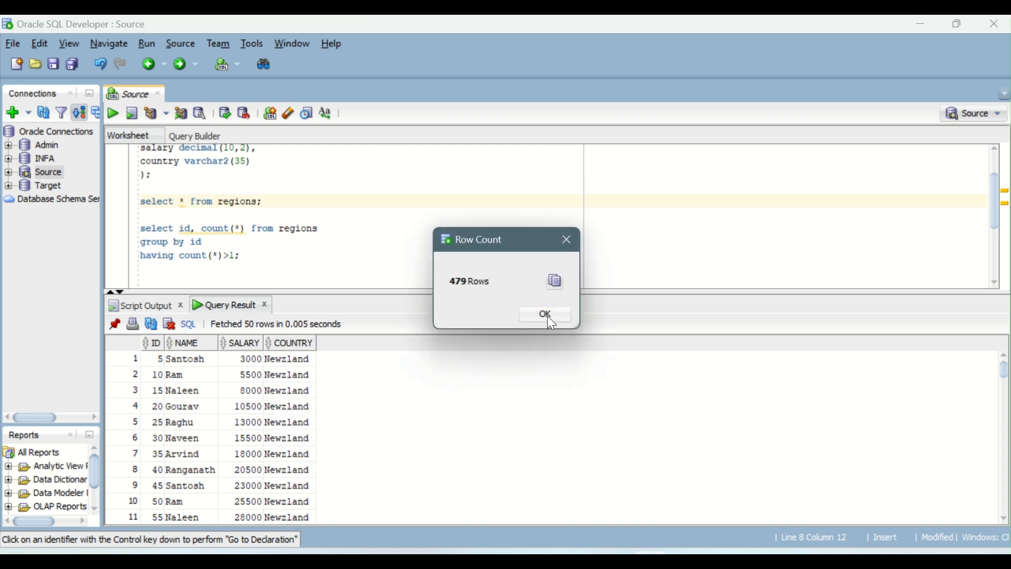
{"action": "left_click", "coordinate": [547, 315]}
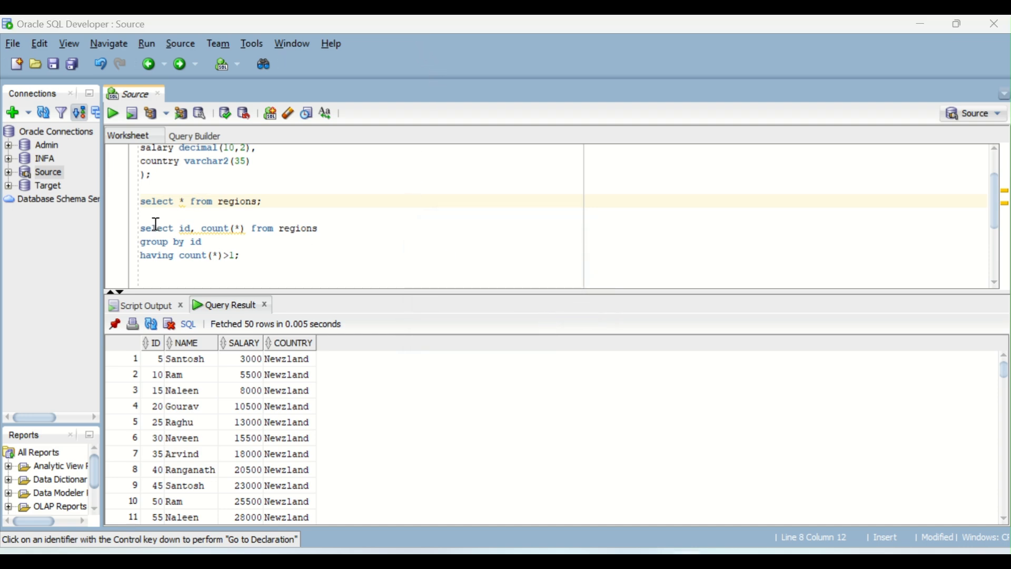
Run the REGIONS query grouped by id having count(*)>1 and examine the duplicated IDs and their counts.
{"action": "left_click", "coordinate": [252, 253]}
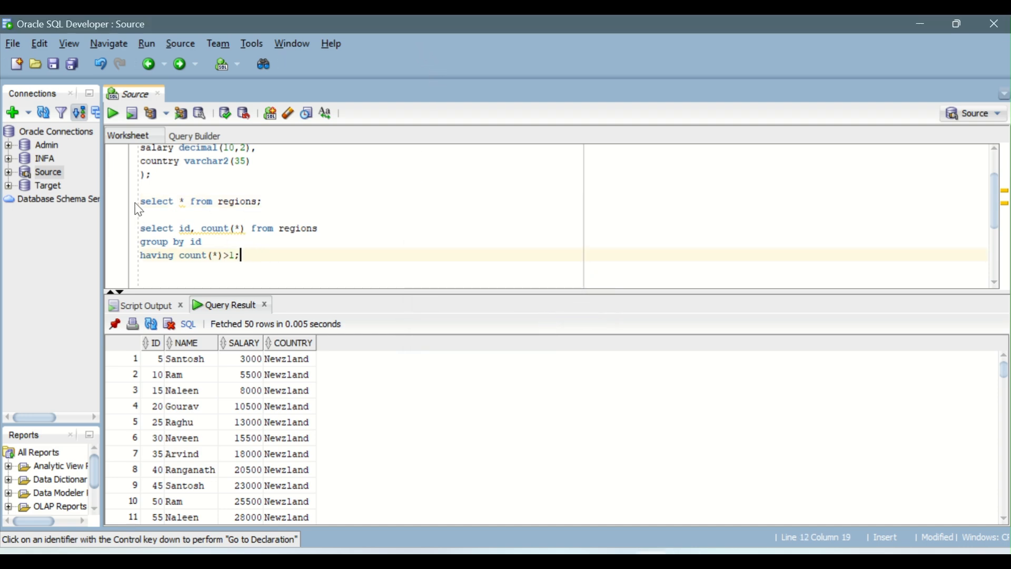
{"action": "left_click", "coordinate": [114, 115]}
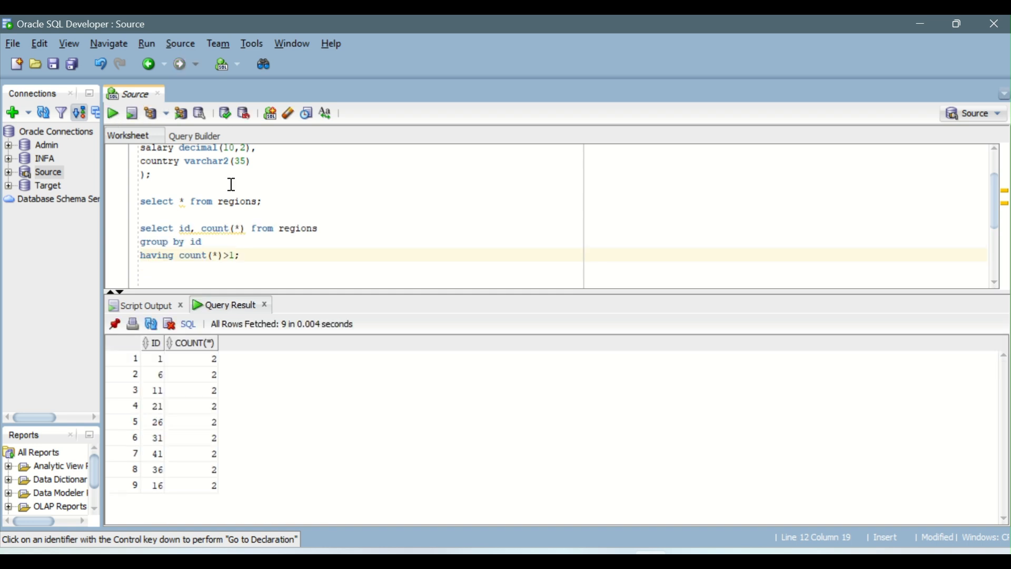
{"action": "left_click_drag", "start_coordinate": [154, 363], "coordinate": [187, 479]}
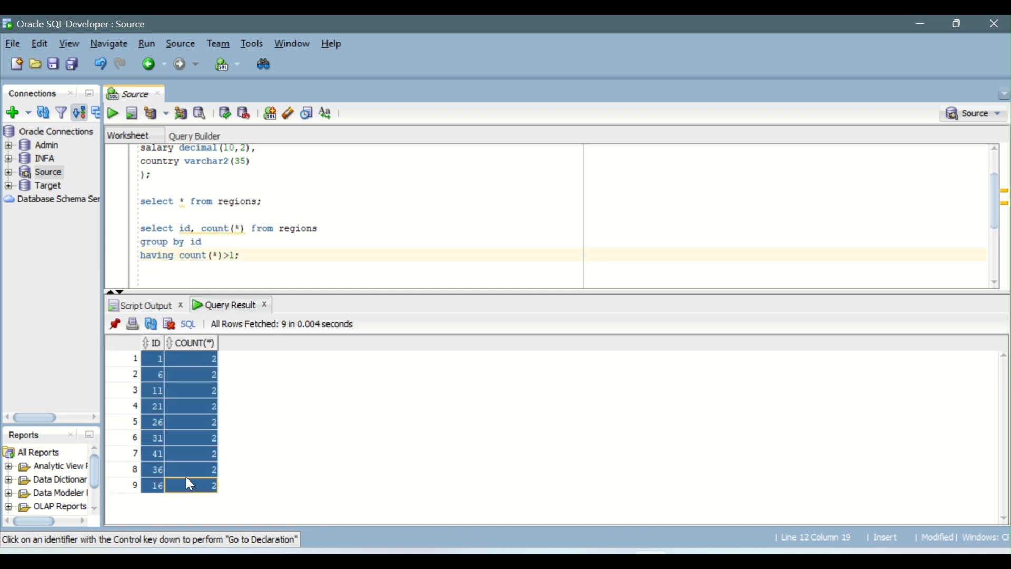
{"action": "left_click", "coordinate": [115, 325]}
{"action": "left_click", "coordinate": [207, 384]}
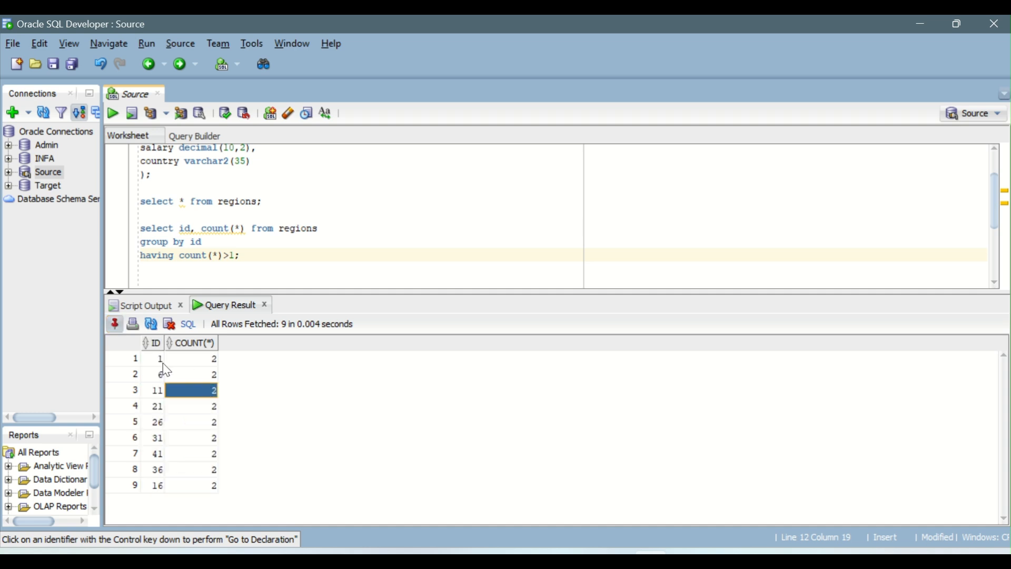
{"action": "left_click_drag", "start_coordinate": [164, 364], "coordinate": [182, 376]}
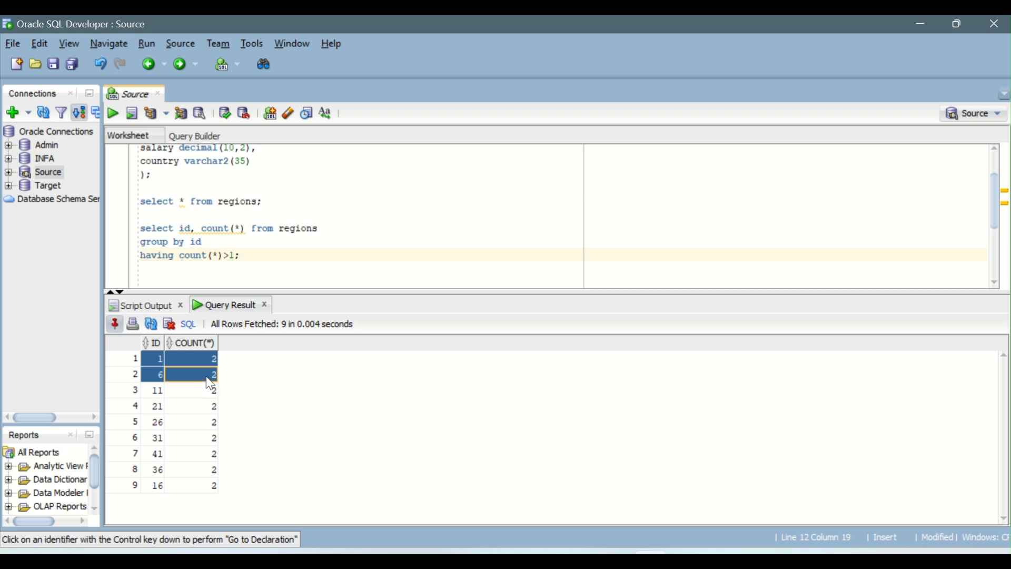
{"action": "left_click", "coordinate": [206, 377]}
{"action": "left_click", "coordinate": [153, 487]}
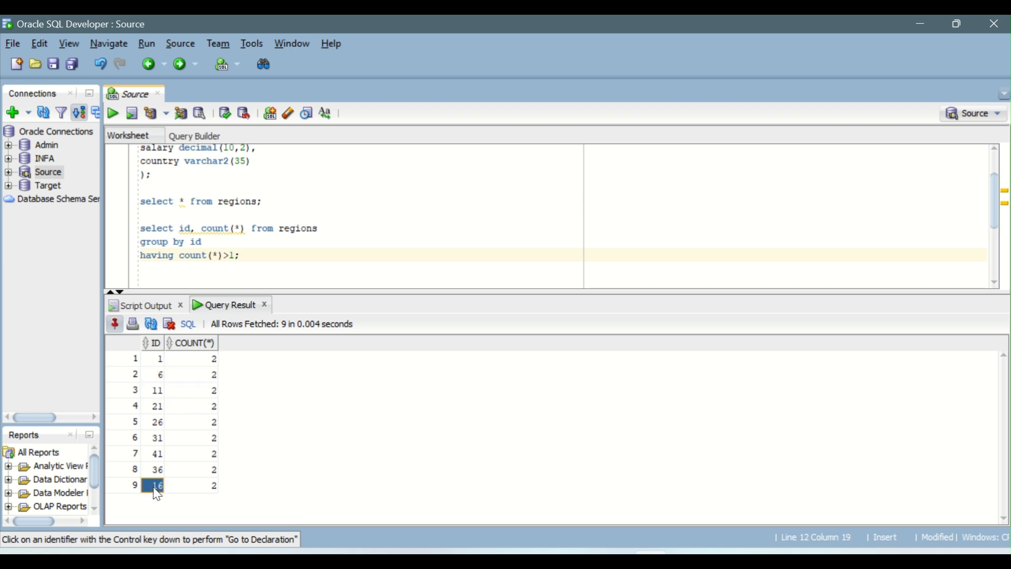
{"action": "left_click_drag", "start_coordinate": [154, 488], "coordinate": [203, 362]}
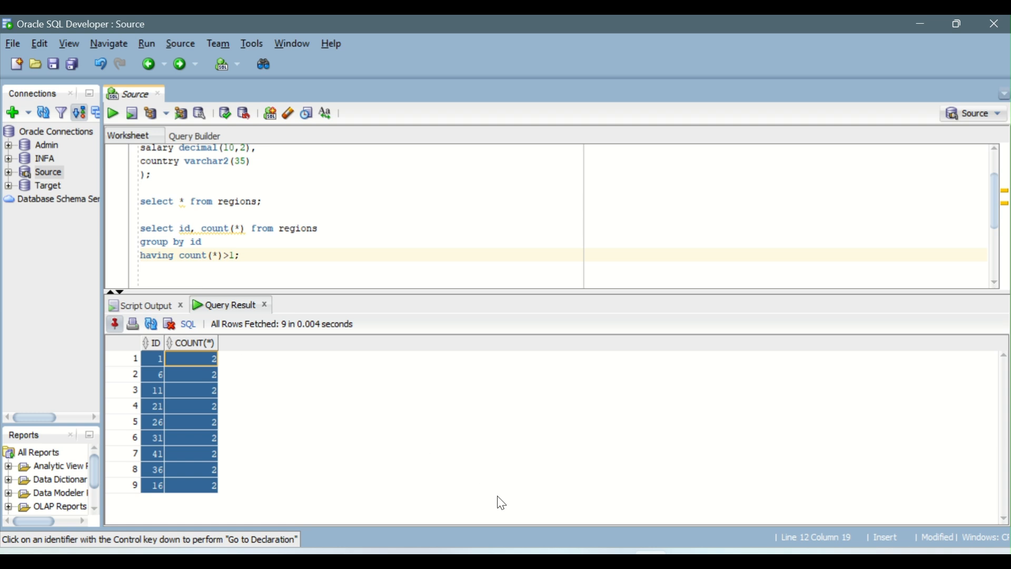
Return to Data Integration in the browser, close the m_Union_Trans-3 job details and go back to the m_Union_Trans mapping.
{"action": "mouse_move", "coordinate": [651, 560]}
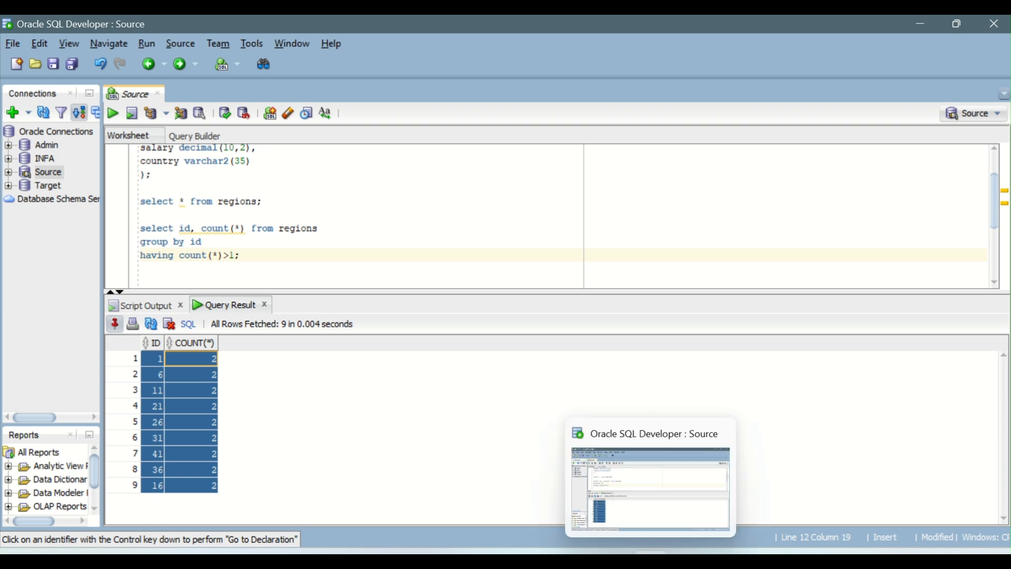
{"action": "left_click", "coordinate": [568, 502]}
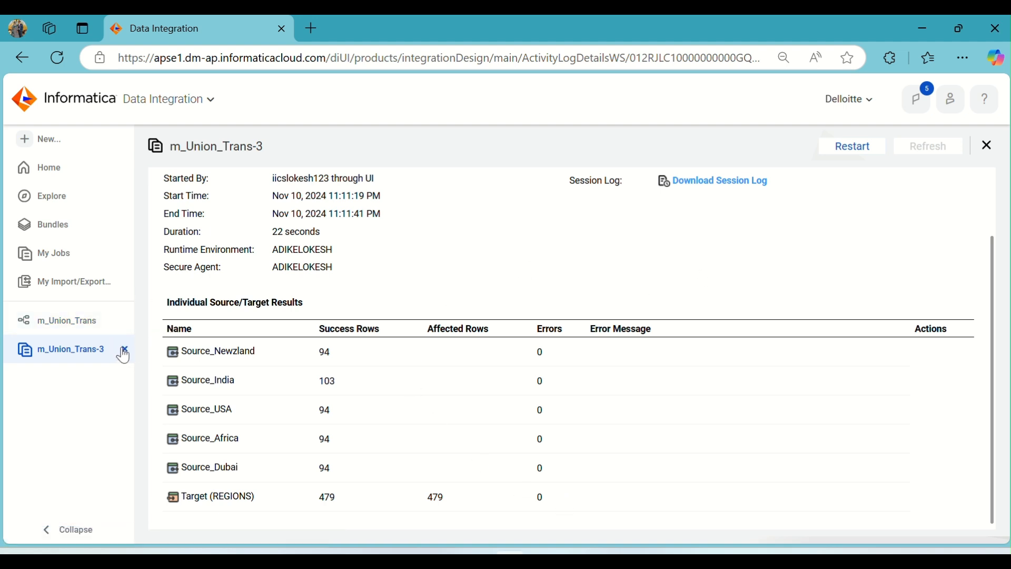
{"action": "left_click", "coordinate": [124, 350]}
{"action": "left_click", "coordinate": [89, 321]}
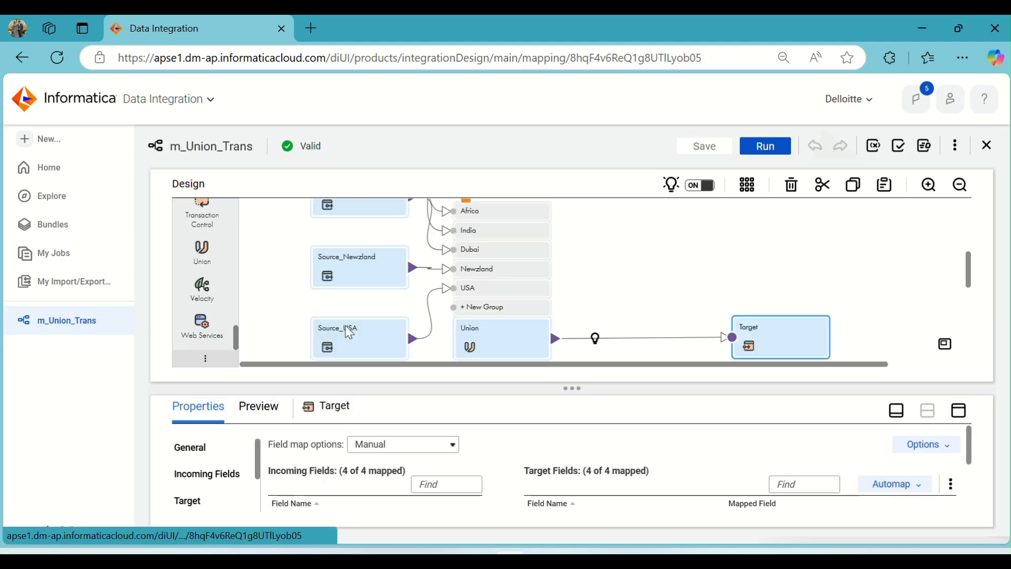
Insert a Sorter transformation on the link between Union and Target.
{"action": "scroll", "coordinate": [606, 311], "scroll_direction": "down", "scroll_amount": 2}
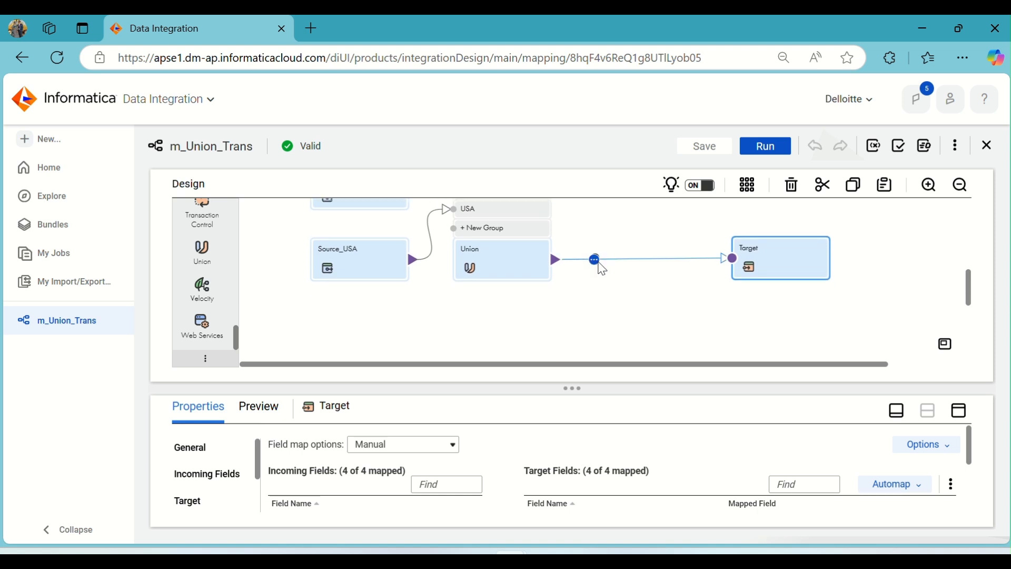
{"action": "left_click", "coordinate": [595, 260]}
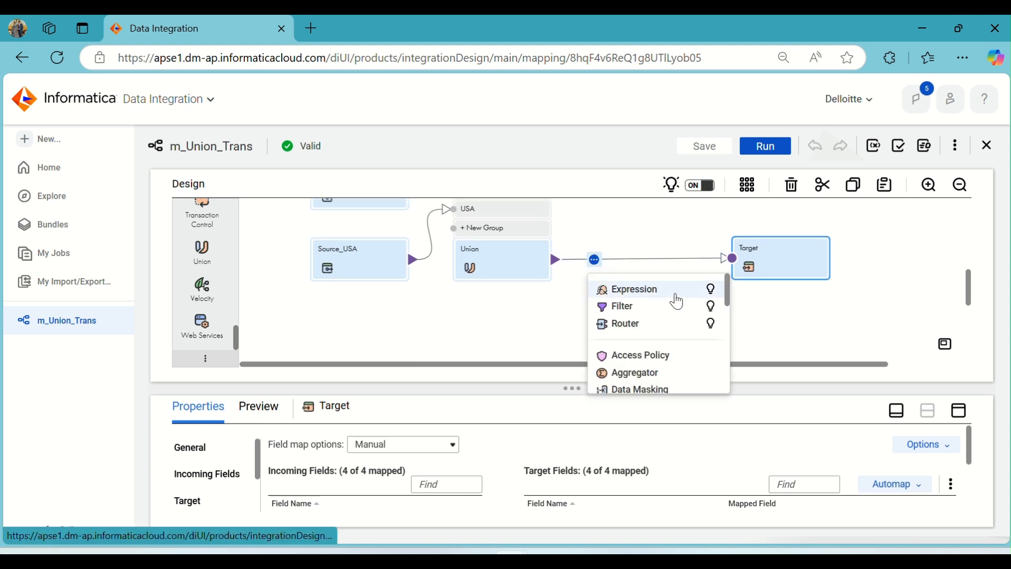
{"action": "scroll", "coordinate": [673, 329], "scroll_direction": "down", "scroll_amount": 5}
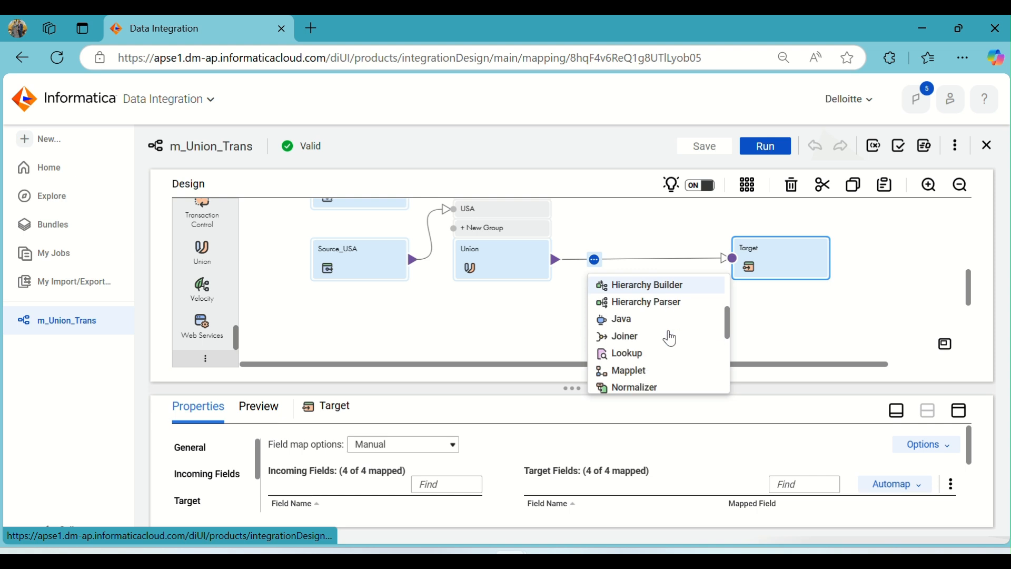
{"action": "scroll", "coordinate": [670, 337], "scroll_direction": "down", "scroll_amount": 2}
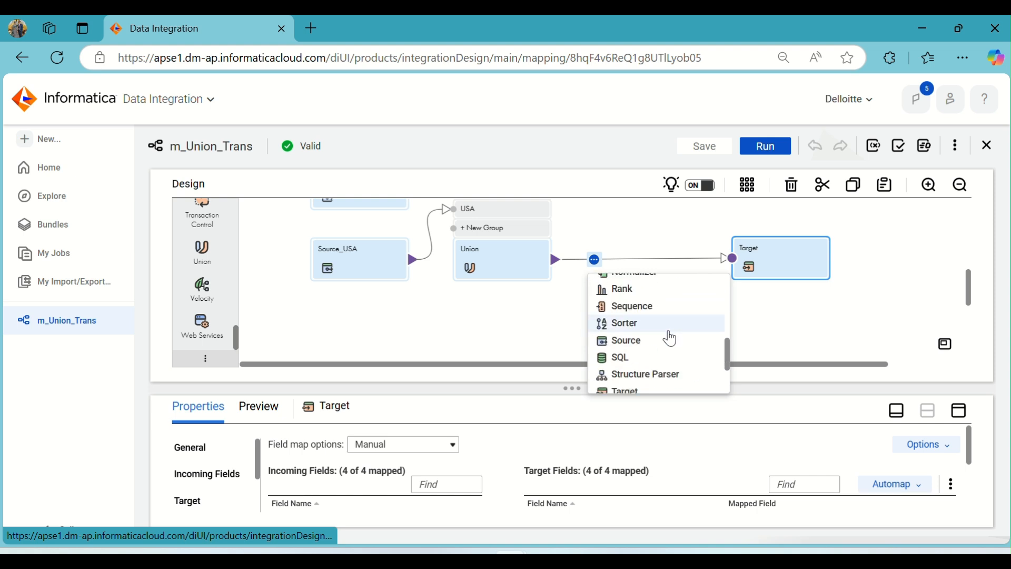
{"action": "left_click", "coordinate": [661, 331]}
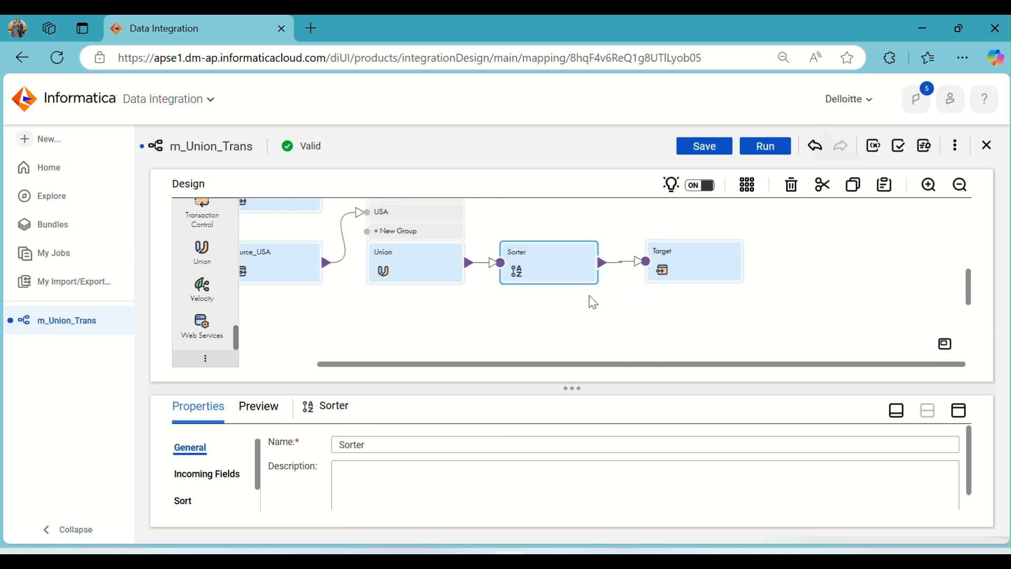
Review the Sorter's incoming fields and add a sort condition on COUNTRY in ascending order.
{"action": "left_click", "coordinate": [959, 411]}
{"action": "left_click", "coordinate": [191, 255]}
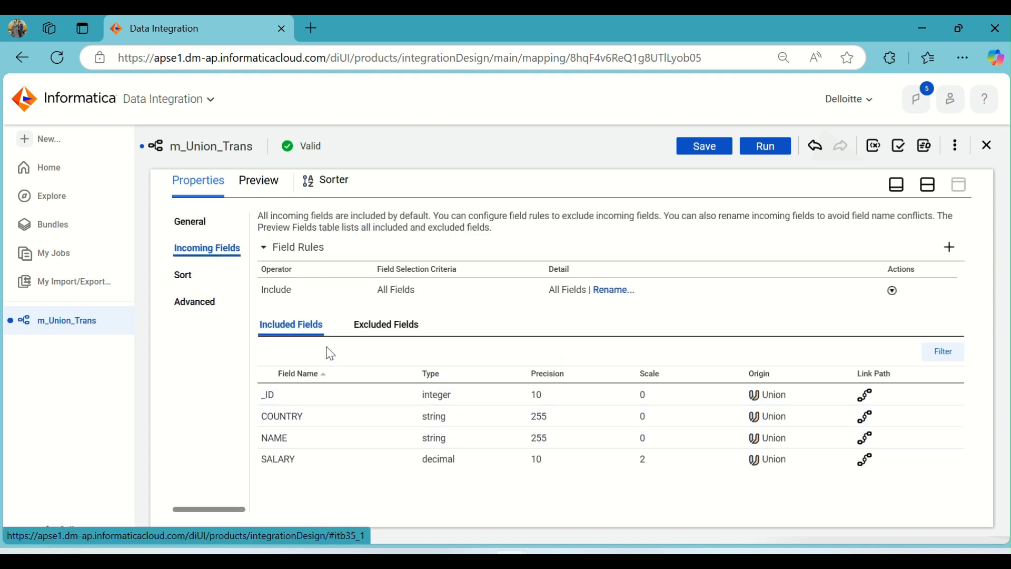
{"action": "left_click", "coordinate": [193, 283]}
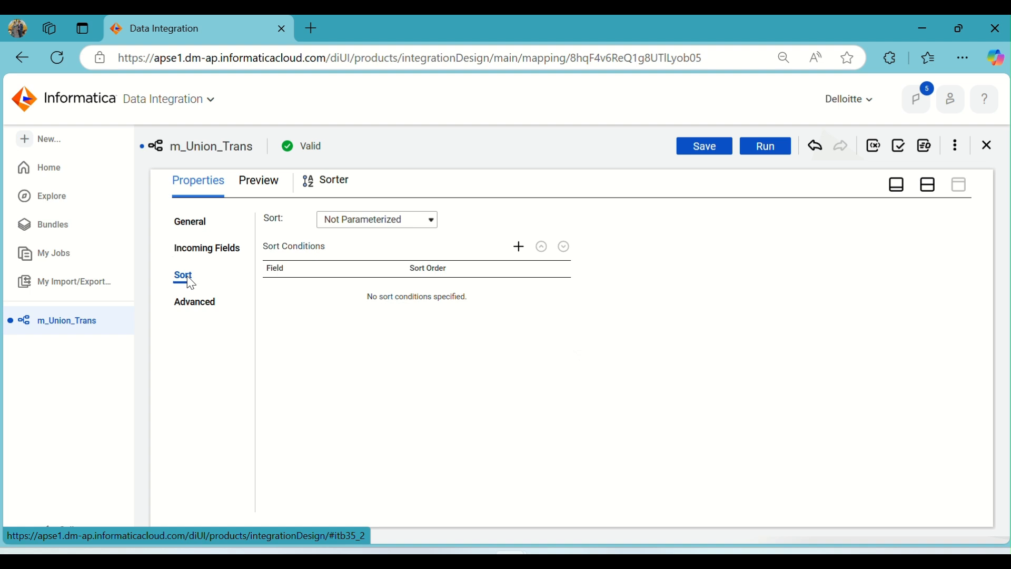
{"action": "left_click", "coordinate": [519, 248]}
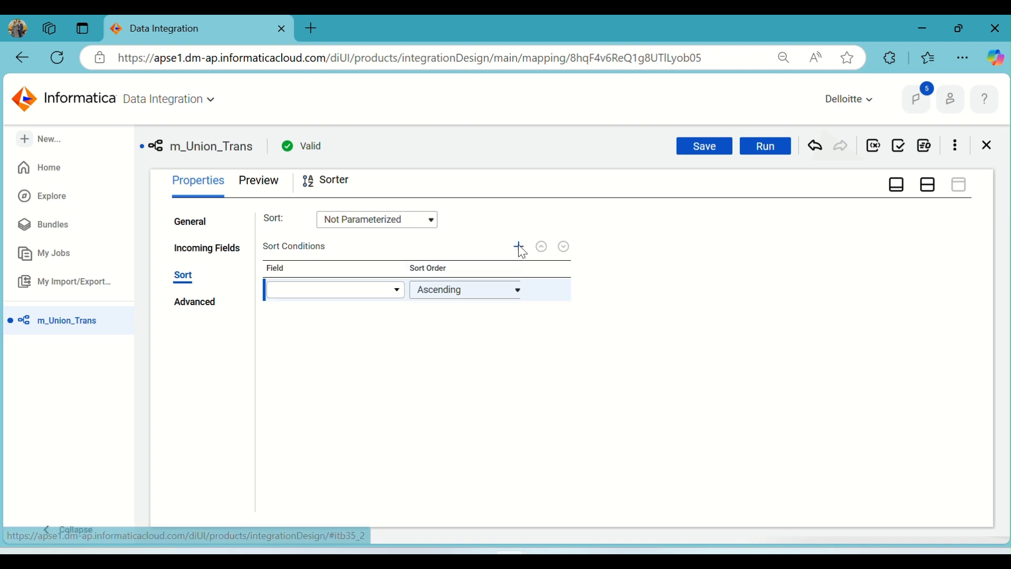
{"action": "left_click", "coordinate": [354, 294]}
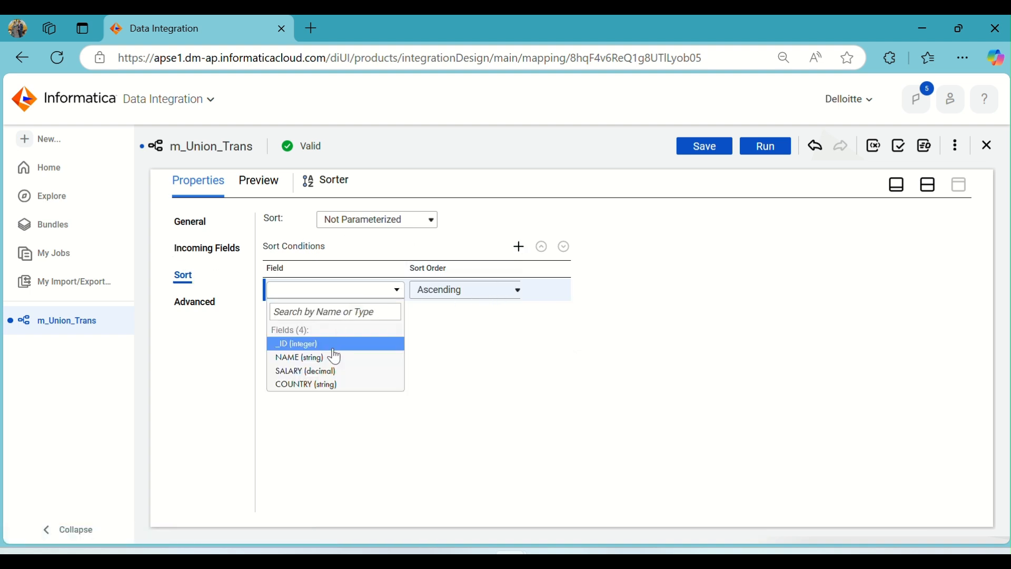
{"action": "left_click", "coordinate": [330, 386]}
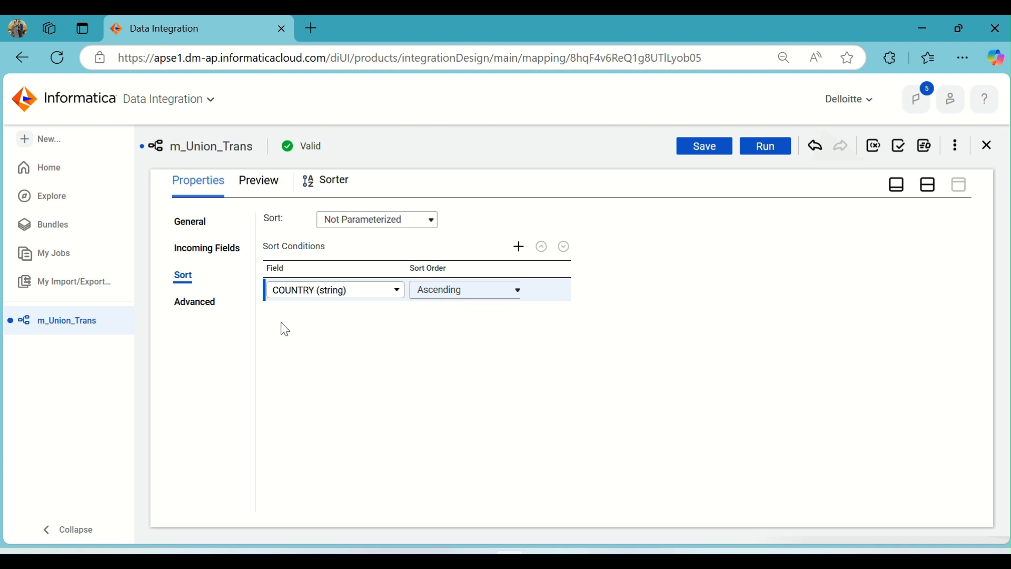
Enable the Distinct option in the Sorter's advanced properties.
{"action": "left_click", "coordinate": [211, 302]}
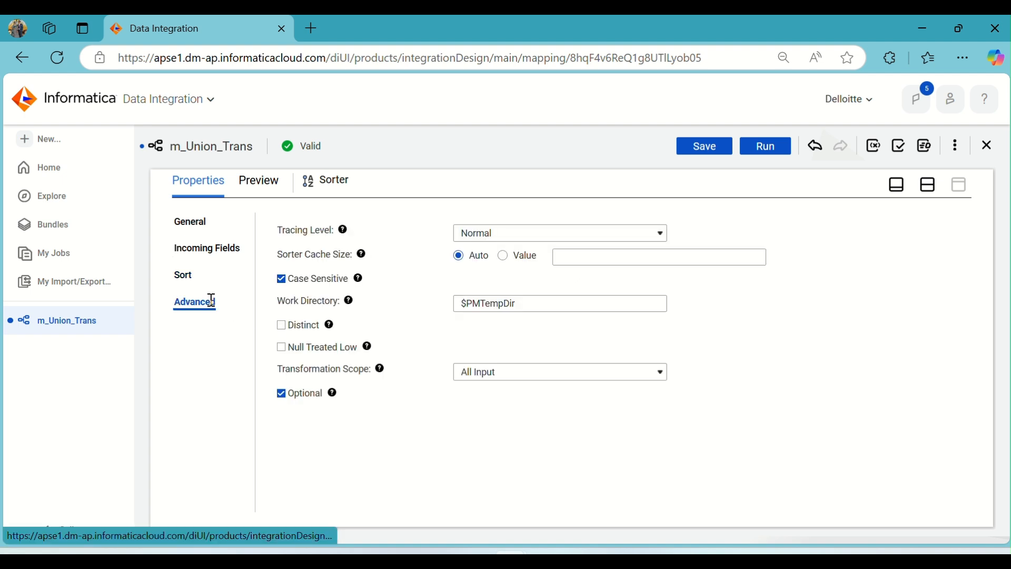
{"action": "left_click", "coordinate": [282, 331]}
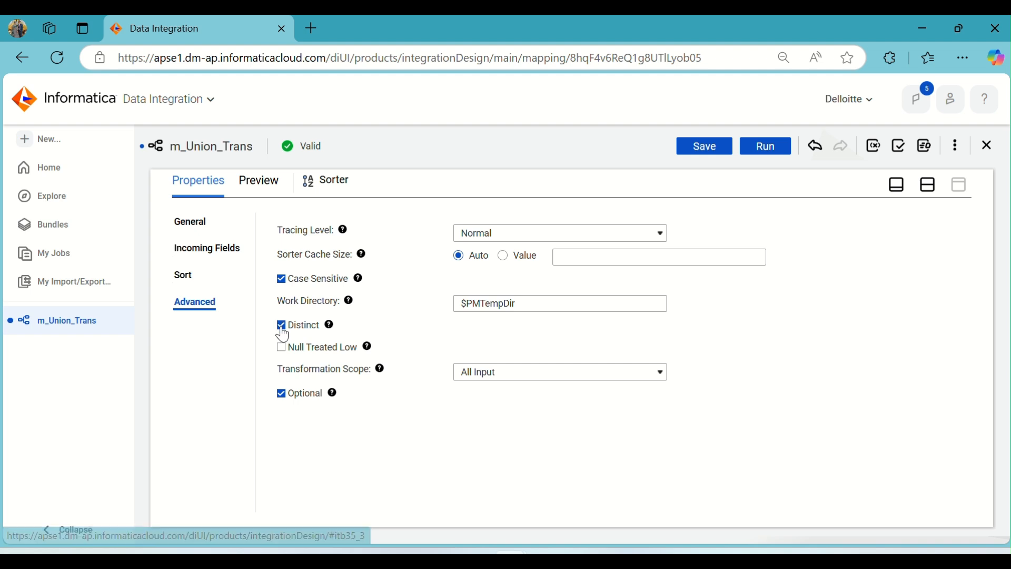
{"action": "left_click", "coordinate": [930, 194]}
Review the Target's incoming fields, target fields and field mapping to check that the Sorter output is still mapped.
{"action": "left_click", "coordinate": [718, 260]}
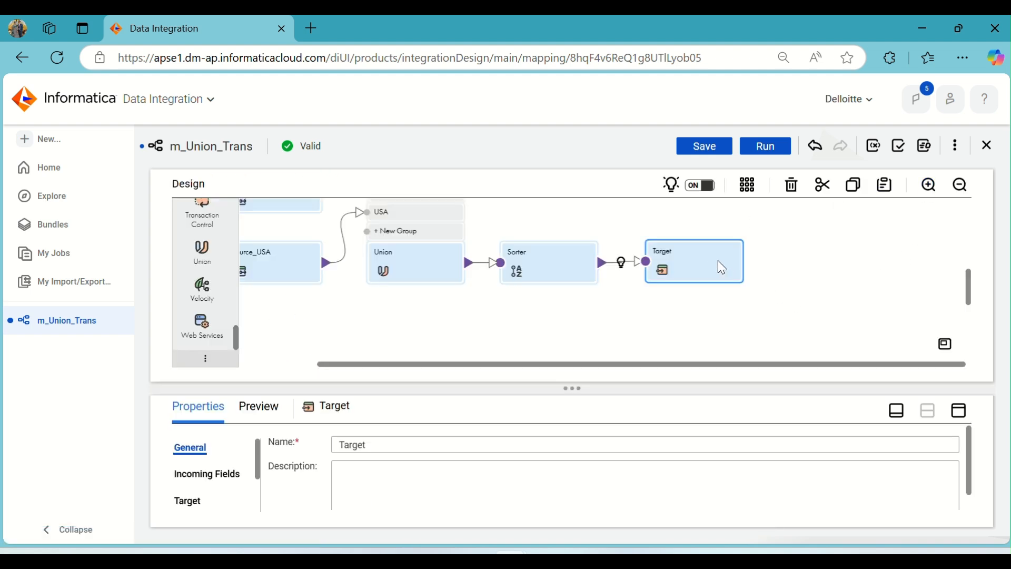
{"action": "left_click", "coordinate": [960, 410]}
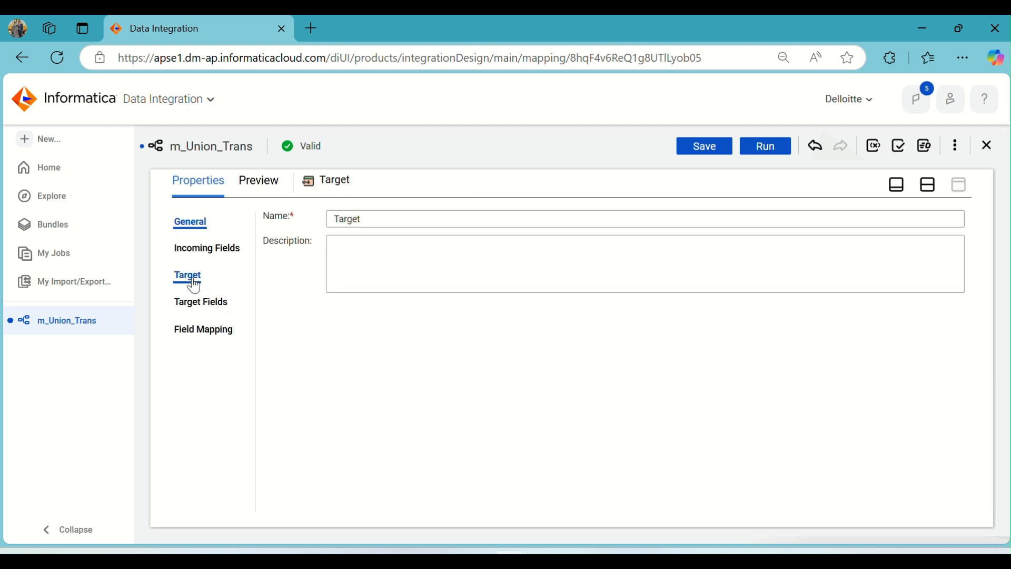
{"action": "left_click", "coordinate": [210, 261]}
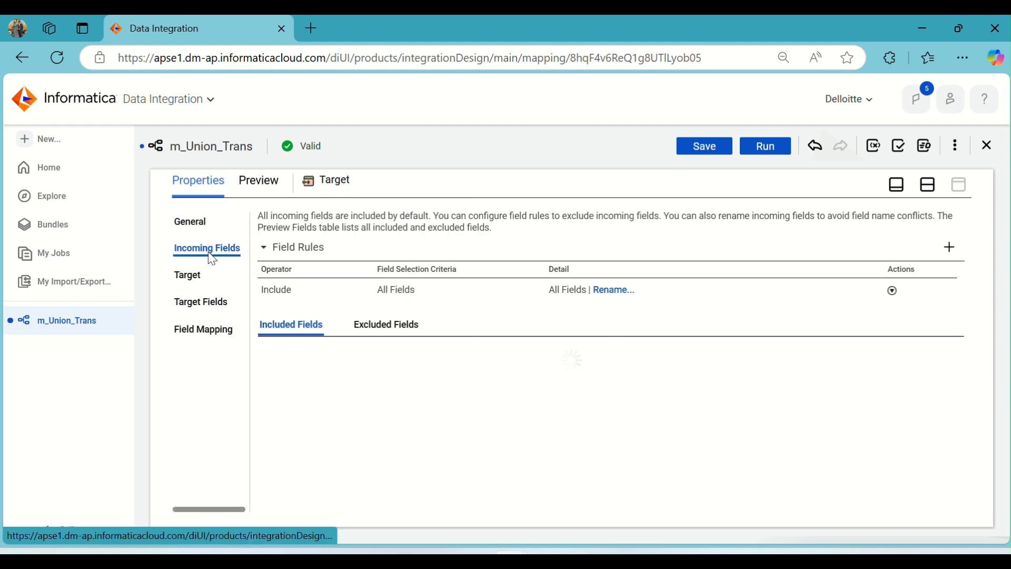
{"action": "left_click", "coordinate": [203, 305]}
{"action": "left_click", "coordinate": [207, 331]}
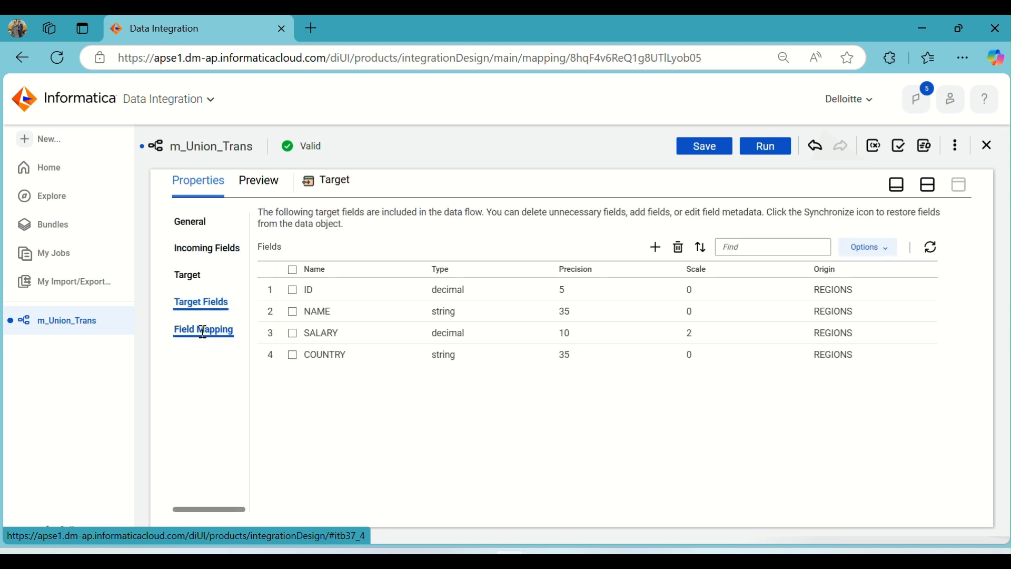
{"action": "left_click", "coordinate": [929, 184]}
Save m_Union_Trans with its canvas layout rearranged and run the mapping.
{"action": "left_click", "coordinate": [745, 189]}
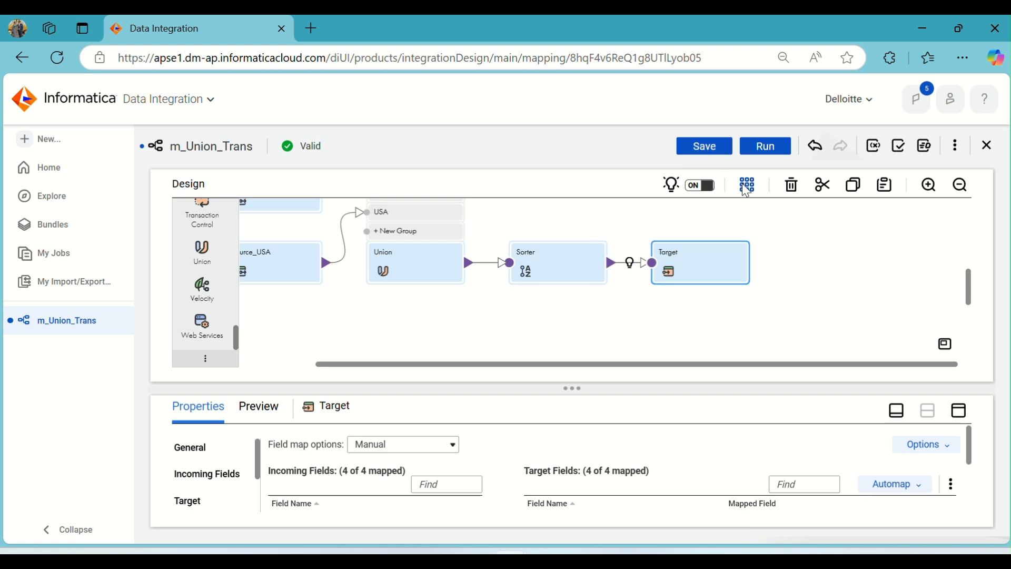
{"action": "left_click", "coordinate": [712, 147]}
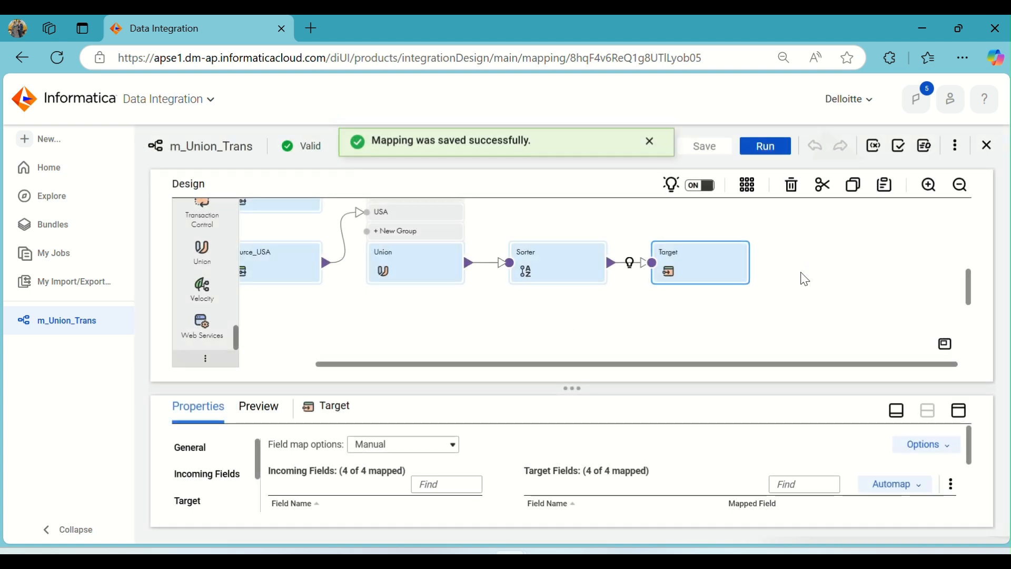
{"action": "left_click", "coordinate": [648, 146]}
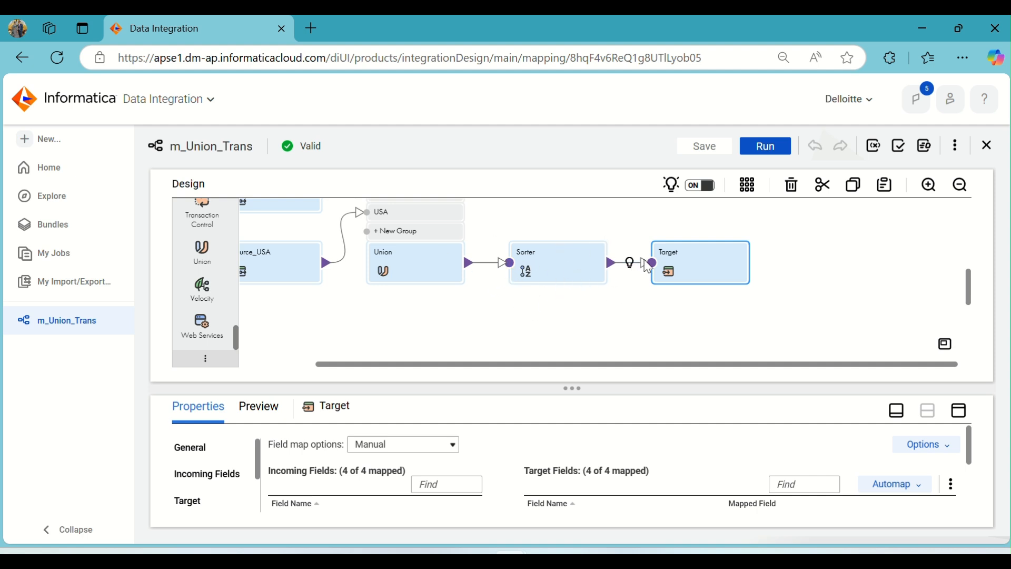
{"action": "left_click", "coordinate": [772, 152]}
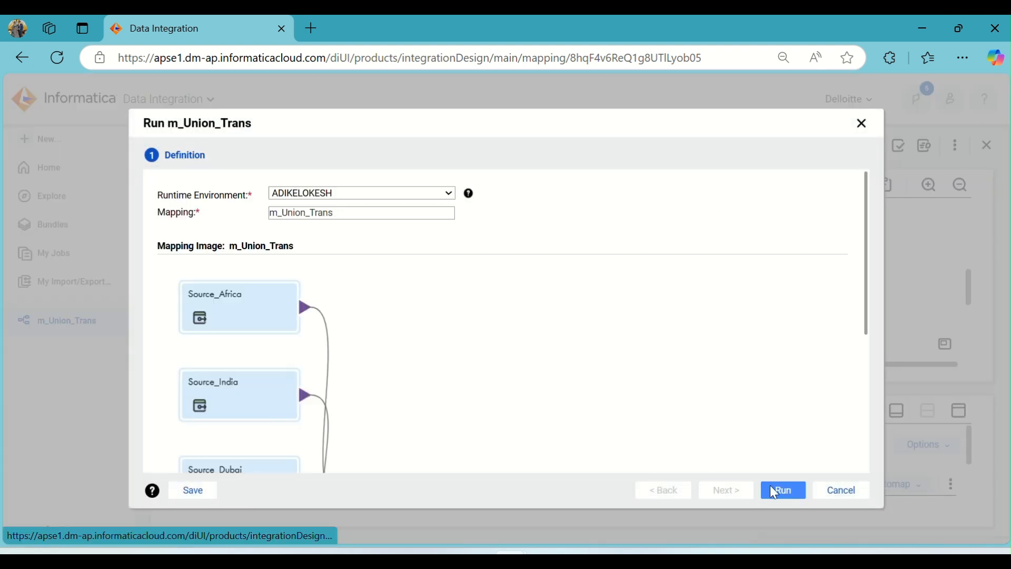
{"action": "left_click", "coordinate": [782, 490]}
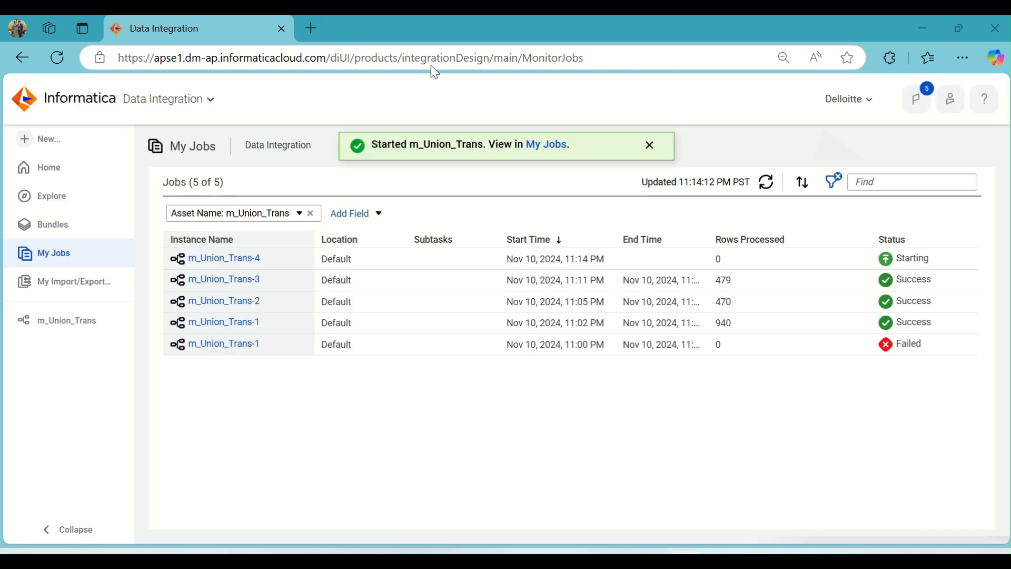
Refresh the job list to follow the run and examine the source and target row results of m_Union_Trans-4.
{"action": "left_click", "coordinate": [765, 183]}
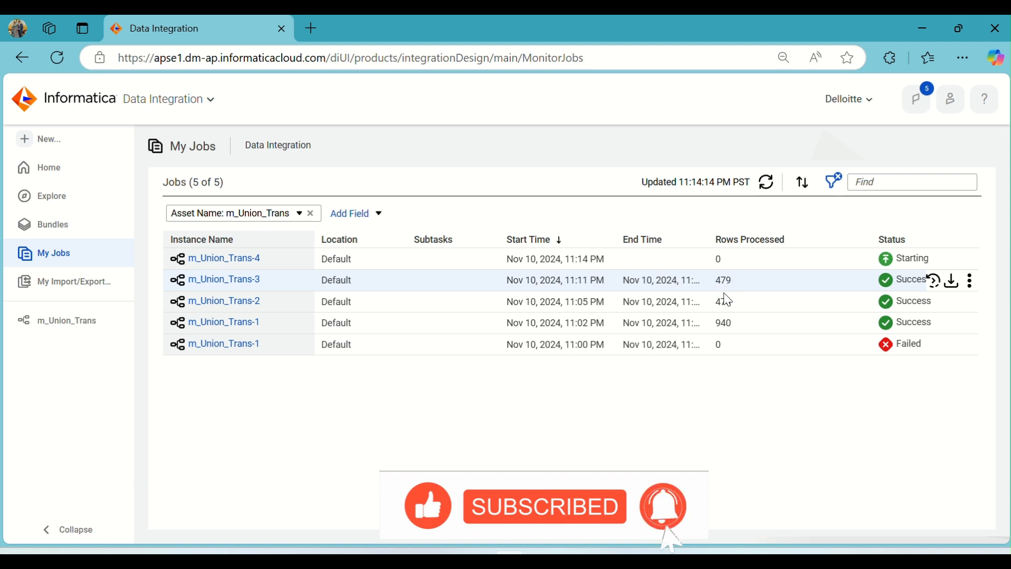
{"action": "left_click", "coordinate": [767, 188]}
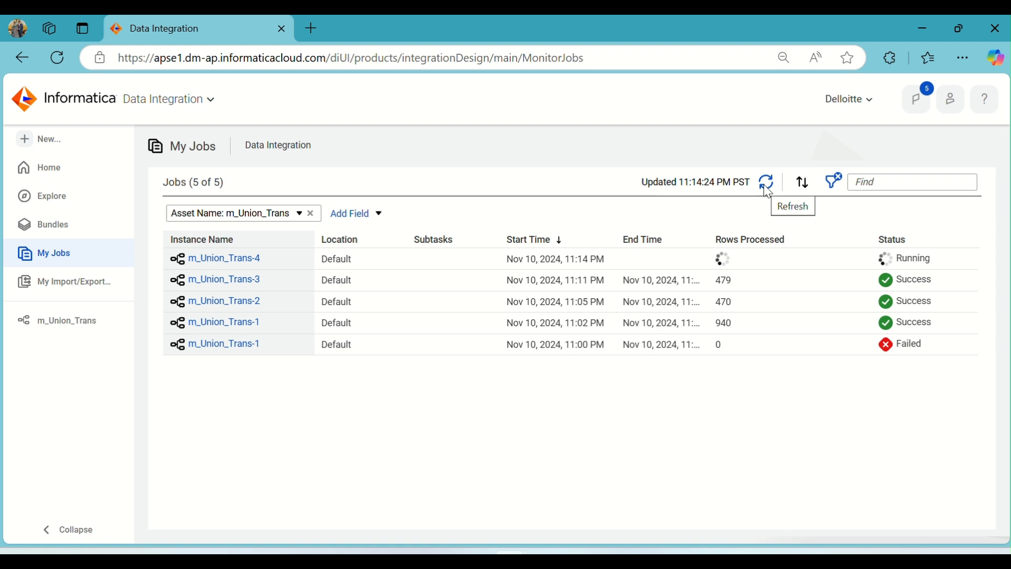
{"action": "left_click", "coordinate": [767, 189]}
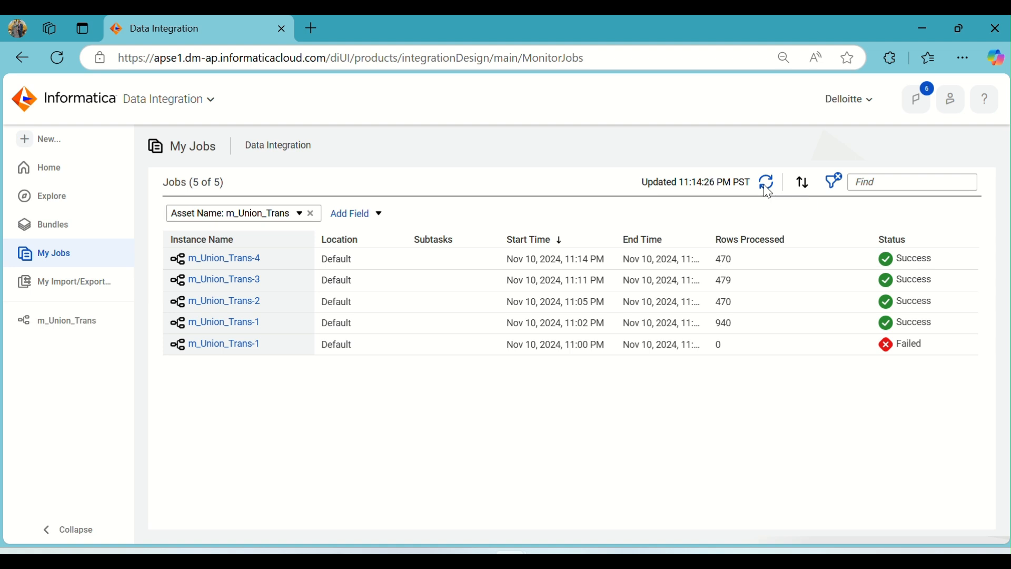
{"action": "left_click", "coordinate": [236, 264]}
{"action": "scroll", "coordinate": [391, 380], "scroll_direction": "down", "scroll_amount": 2}
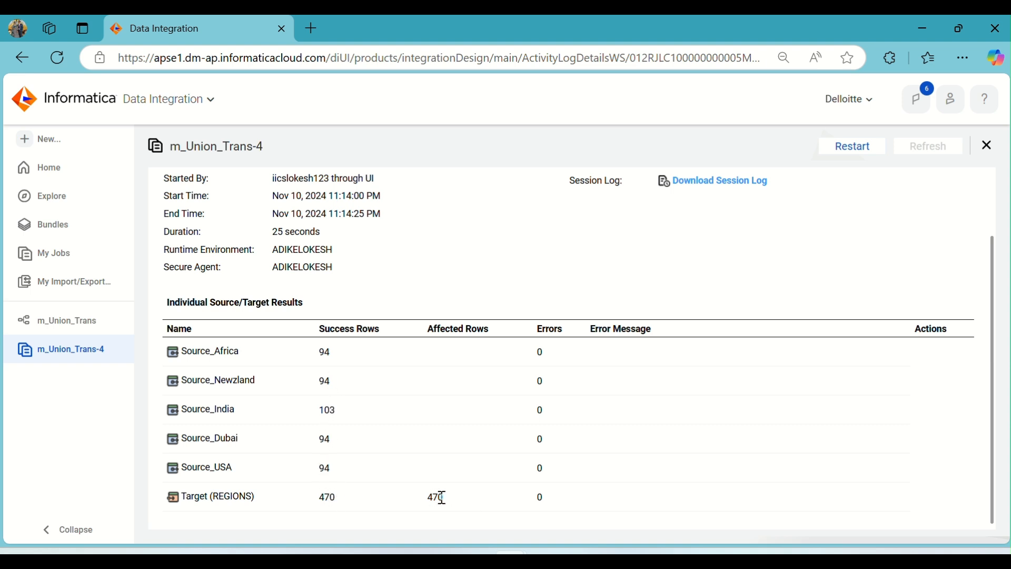
Switch to Oracle SQL Developer, run select * from regions and check the row count of the result.
{"action": "left_click", "coordinate": [651, 555]}
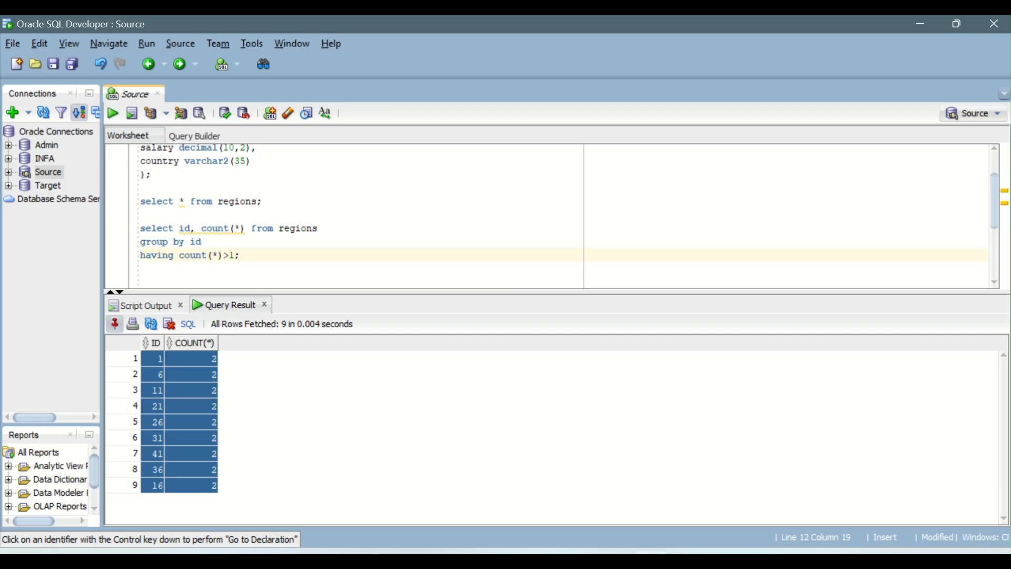
{"action": "left_click", "coordinate": [219, 202]}
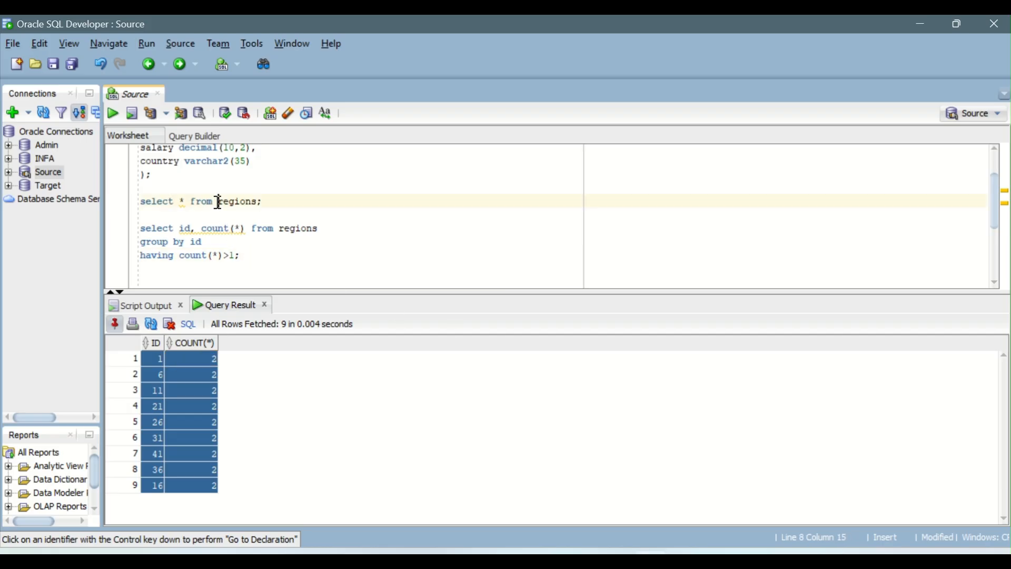
{"action": "left_click", "coordinate": [112, 113]}
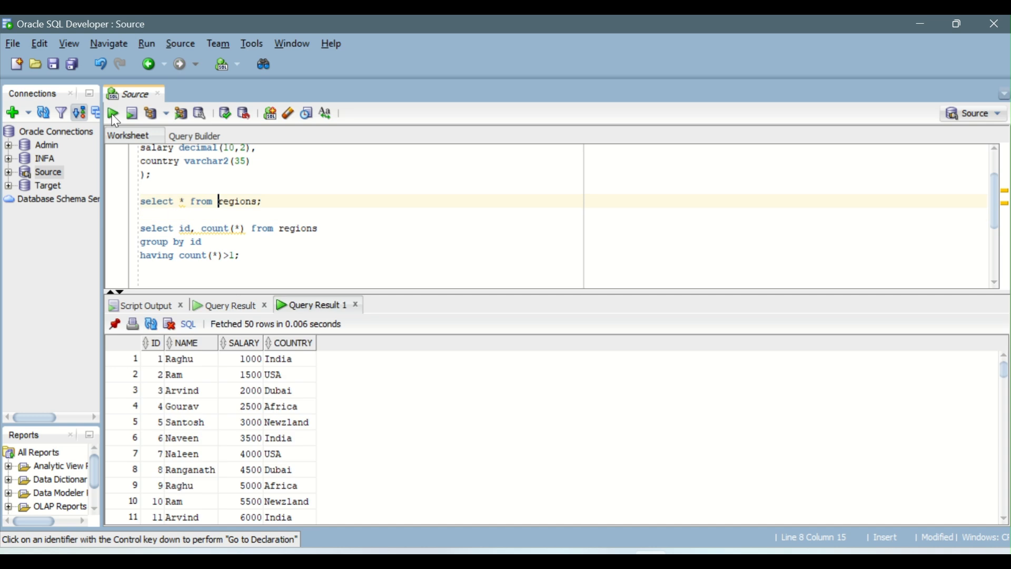
{"action": "right_click", "coordinate": [273, 408]}
{"action": "left_click", "coordinate": [337, 463]}
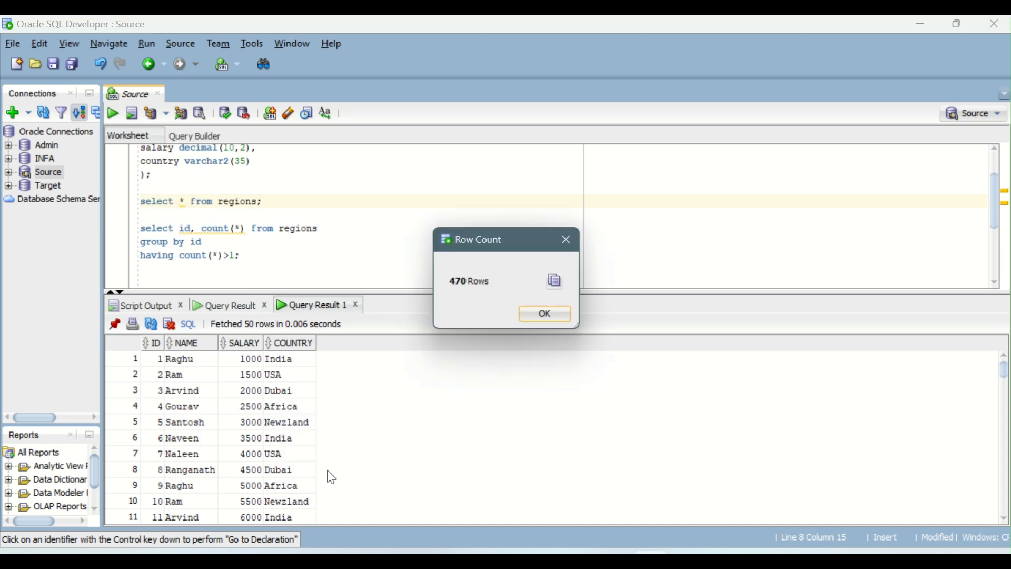
{"action": "left_click", "coordinate": [559, 319]}
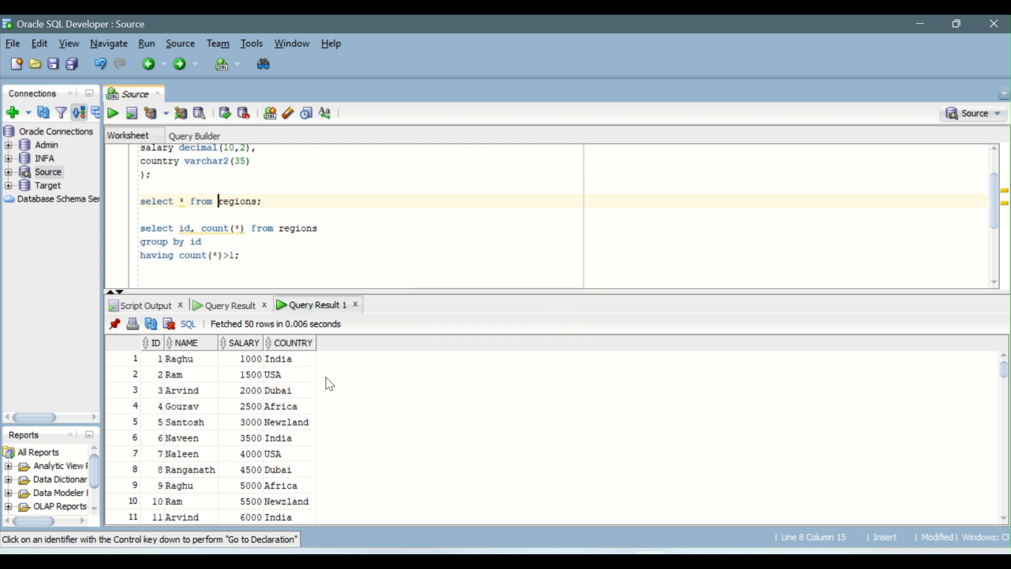
Examine the REGIONS records in the query result and look over the SQL statements in the worksheet.
{"action": "scroll", "coordinate": [299, 391], "scroll_direction": "down", "scroll_amount": 1}
{"action": "scroll", "coordinate": [299, 391], "scroll_direction": "down", "scroll_amount": 12}
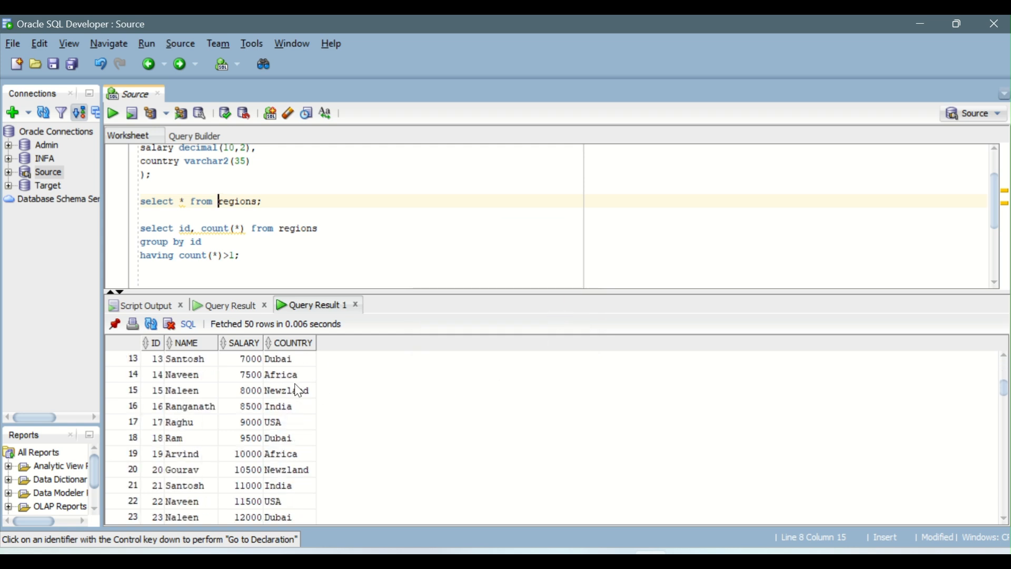
{"action": "scroll", "coordinate": [299, 391], "scroll_direction": "down", "scroll_amount": 3}
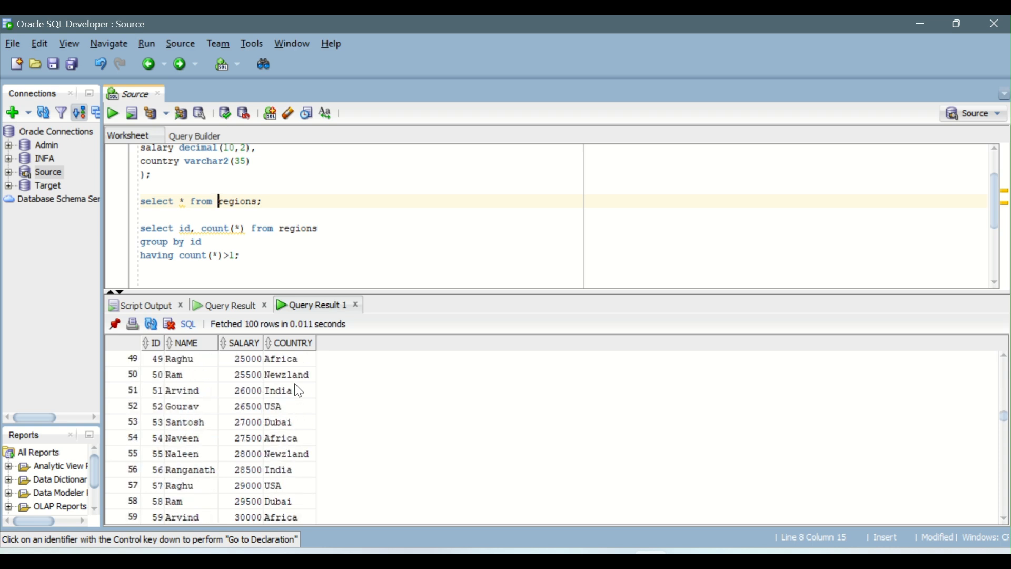
{"action": "scroll", "coordinate": [299, 391], "scroll_direction": "down", "scroll_amount": 6}
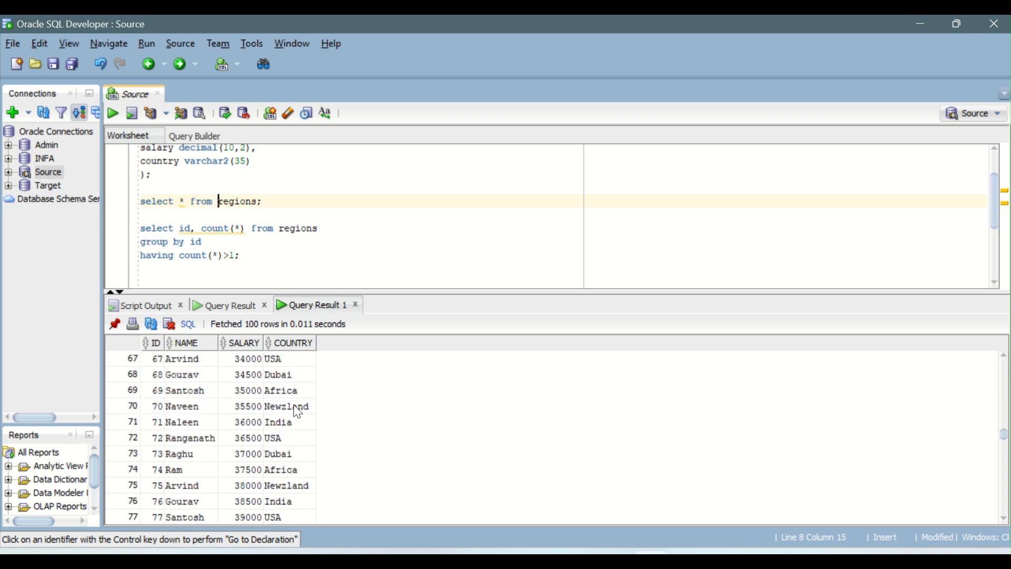
{"action": "scroll", "coordinate": [300, 427], "scroll_direction": "up", "scroll_amount": 5}
{"action": "scroll", "coordinate": [299, 428], "scroll_direction": "up", "scroll_amount": 17}
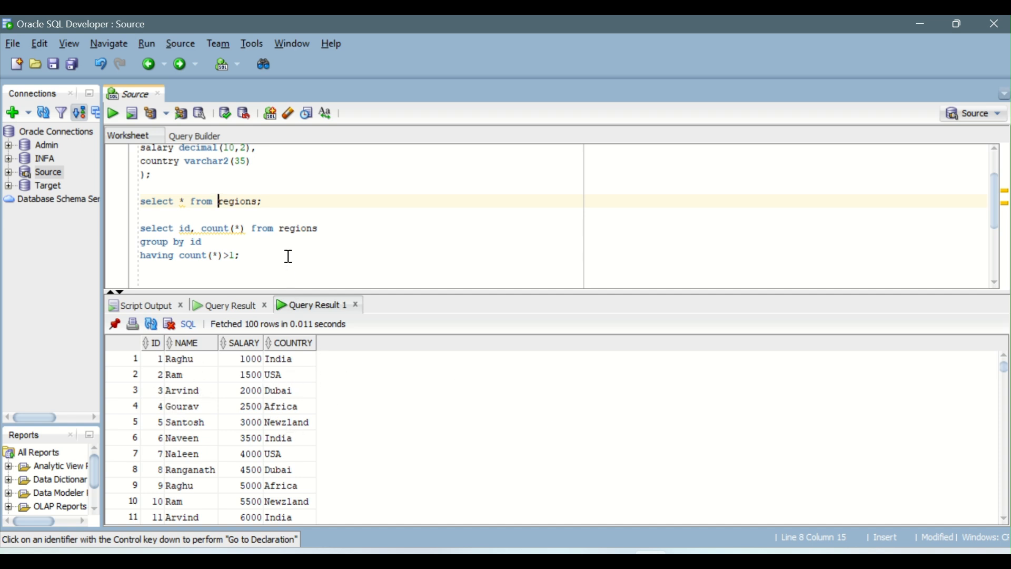
{"action": "scroll", "coordinate": [288, 257], "scroll_direction": "up", "scroll_amount": 1}
{"action": "scroll", "coordinate": [289, 257], "scroll_direction": "down", "scroll_amount": 5}
{"action": "scroll", "coordinate": [289, 257], "scroll_direction": "up", "scroll_amount": 4}
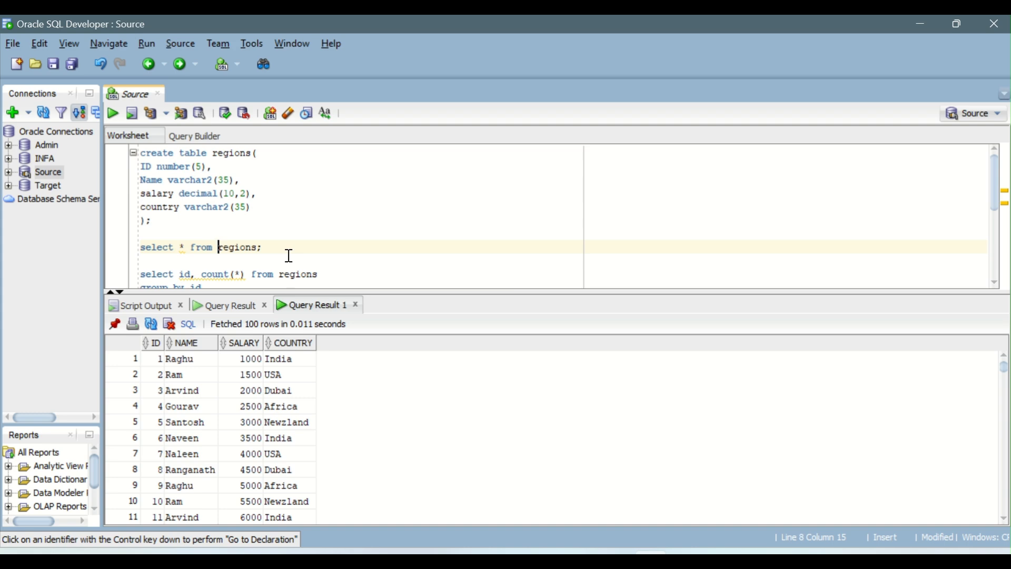
{"action": "scroll", "coordinate": [386, 219], "scroll_direction": "down", "scroll_amount": 3}
{"action": "scroll", "coordinate": [389, 220], "scroll_direction": "up", "scroll_amount": 1}
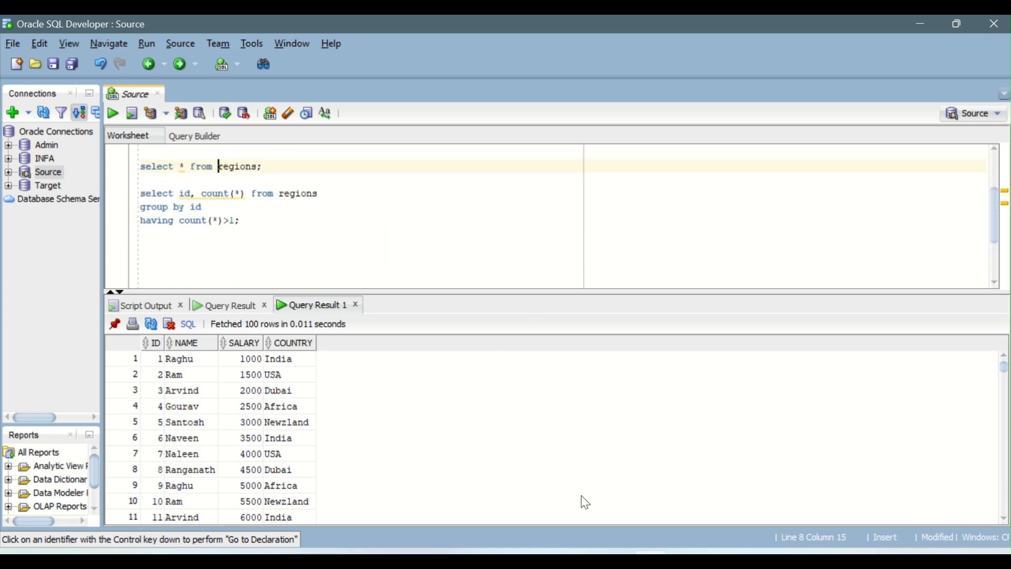
Switch to the IICS_Daily_Notes document in Word and read the DAY-12 Union Transformation notes through the example and important considerations.
{"action": "left_click", "coordinate": [616, 560]}
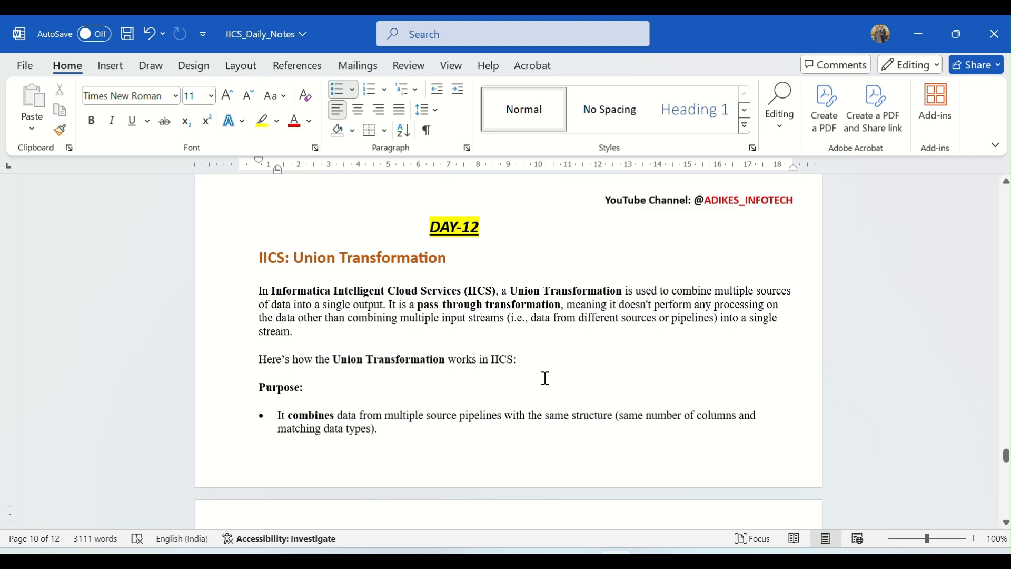
{"action": "scroll", "coordinate": [546, 379], "scroll_direction": "down", "scroll_amount": 15}
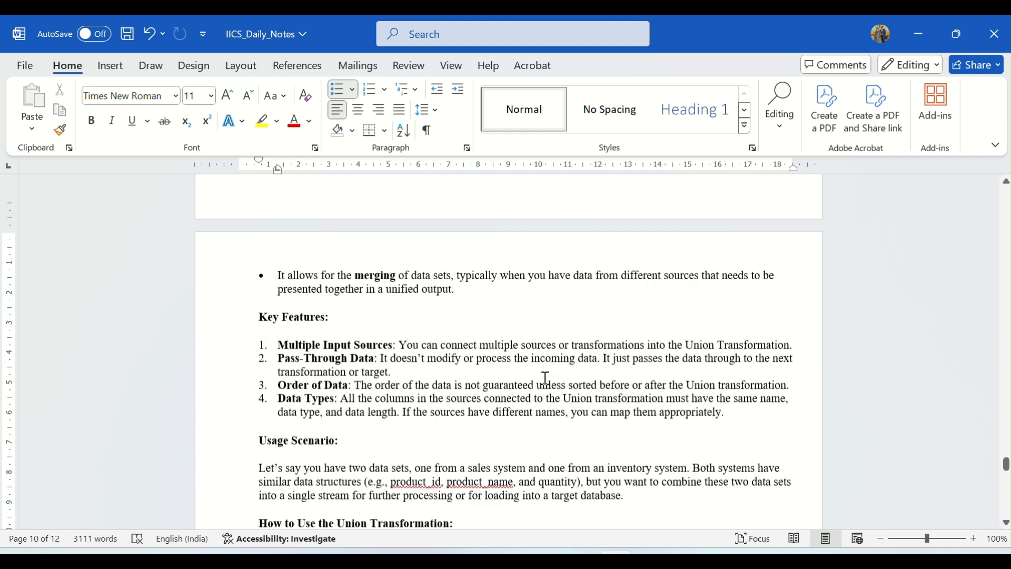
{"action": "scroll", "coordinate": [546, 379], "scroll_direction": "down", "scroll_amount": 2}
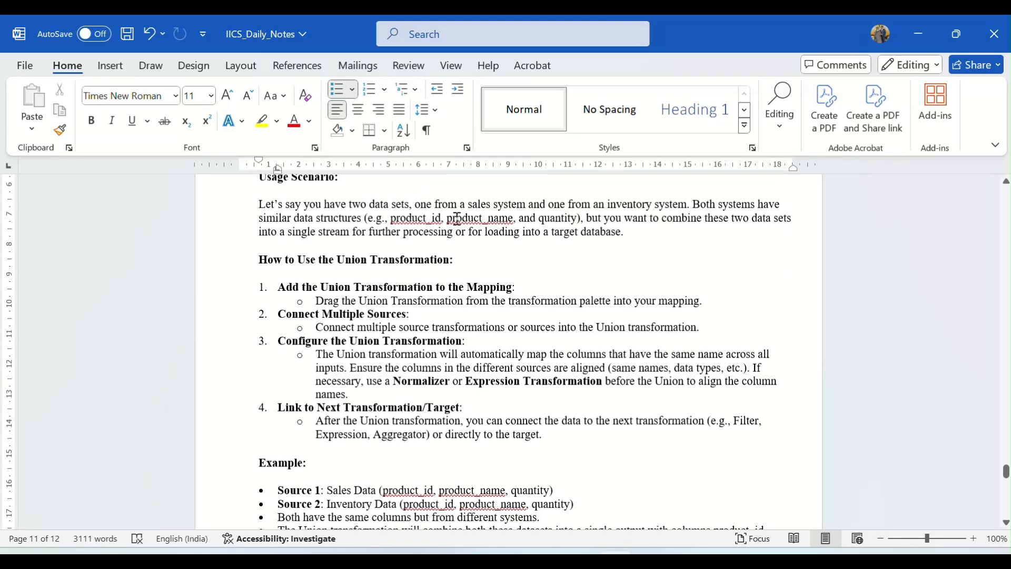
{"action": "scroll", "coordinate": [564, 376], "scroll_direction": "down", "scroll_amount": 2}
{"action": "scroll", "coordinate": [564, 377], "scroll_direction": "down", "scroll_amount": 2}
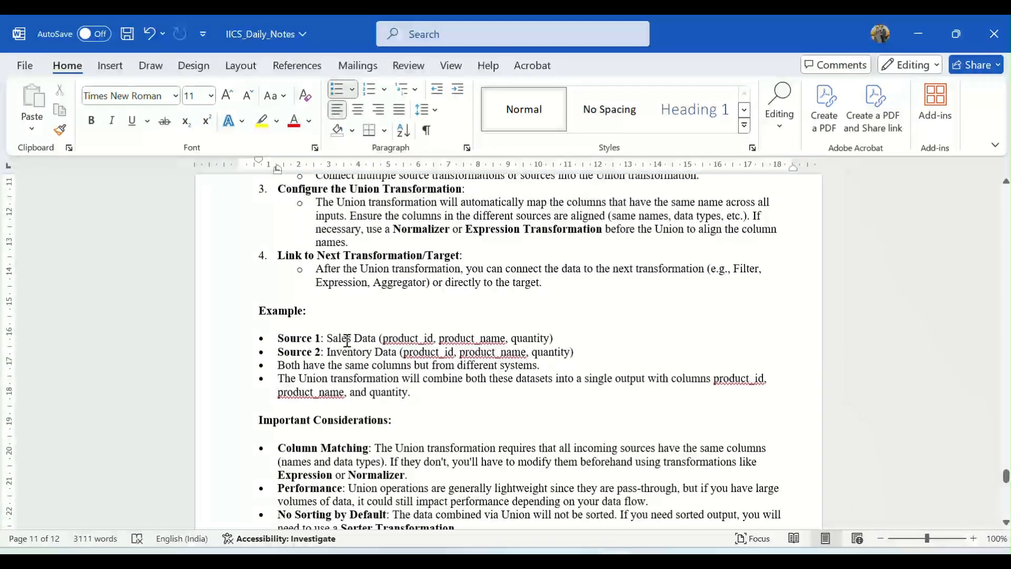
{"action": "left_click_drag", "start_coordinate": [328, 339], "coordinate": [398, 353]}
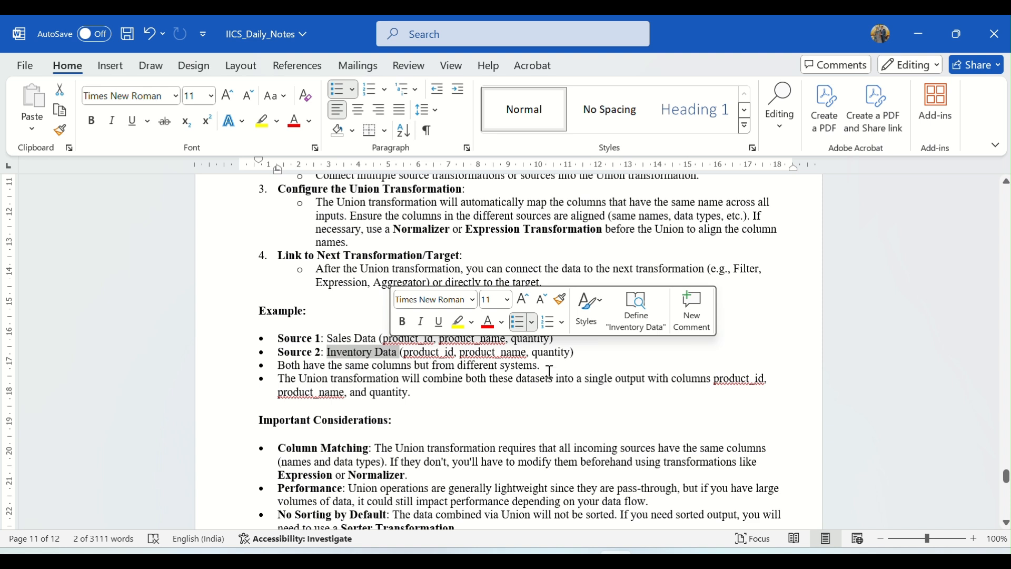
{"action": "left_click", "coordinate": [390, 337]}
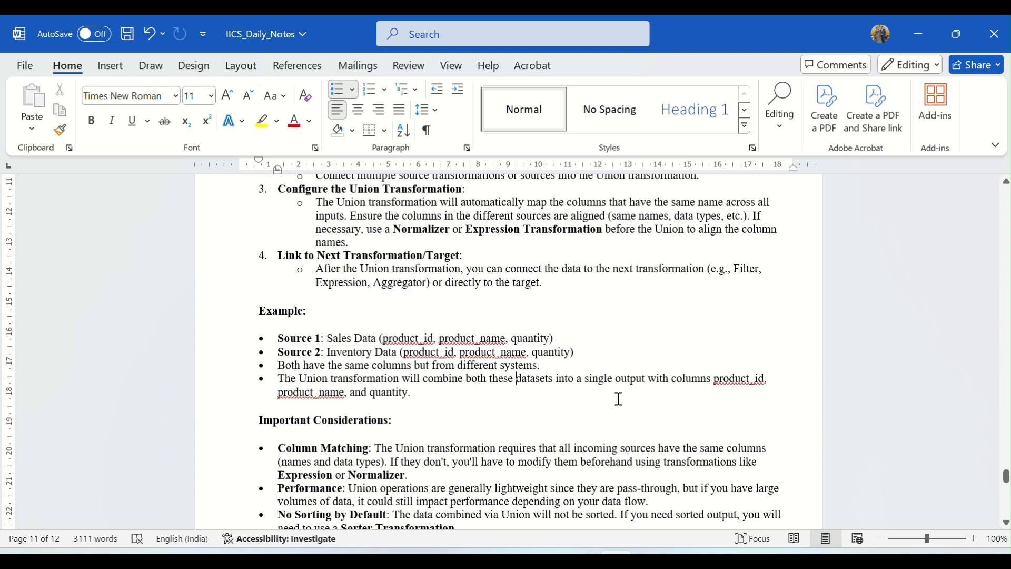
{"action": "scroll", "coordinate": [406, 381], "scroll_direction": "down", "scroll_amount": 2}
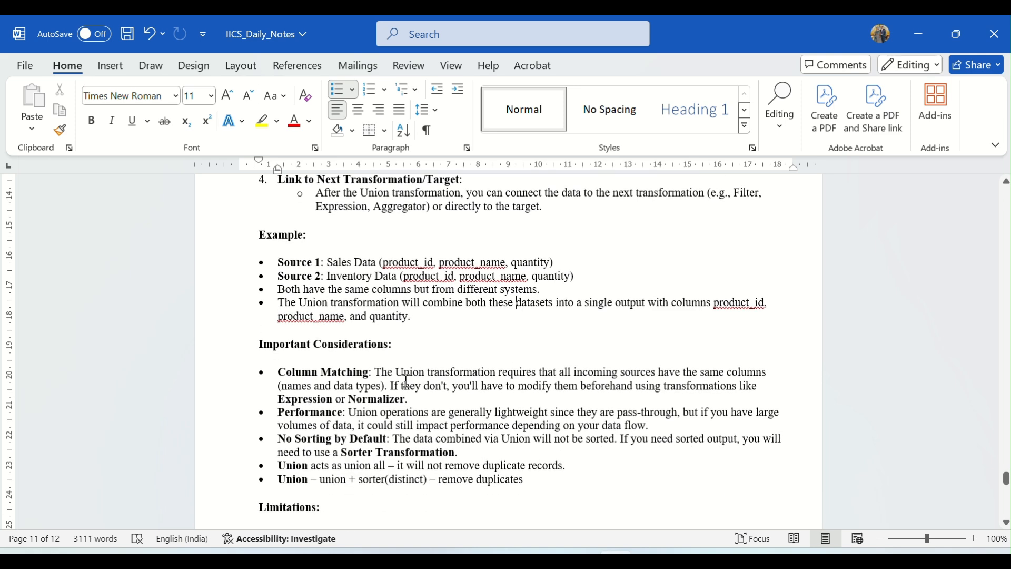